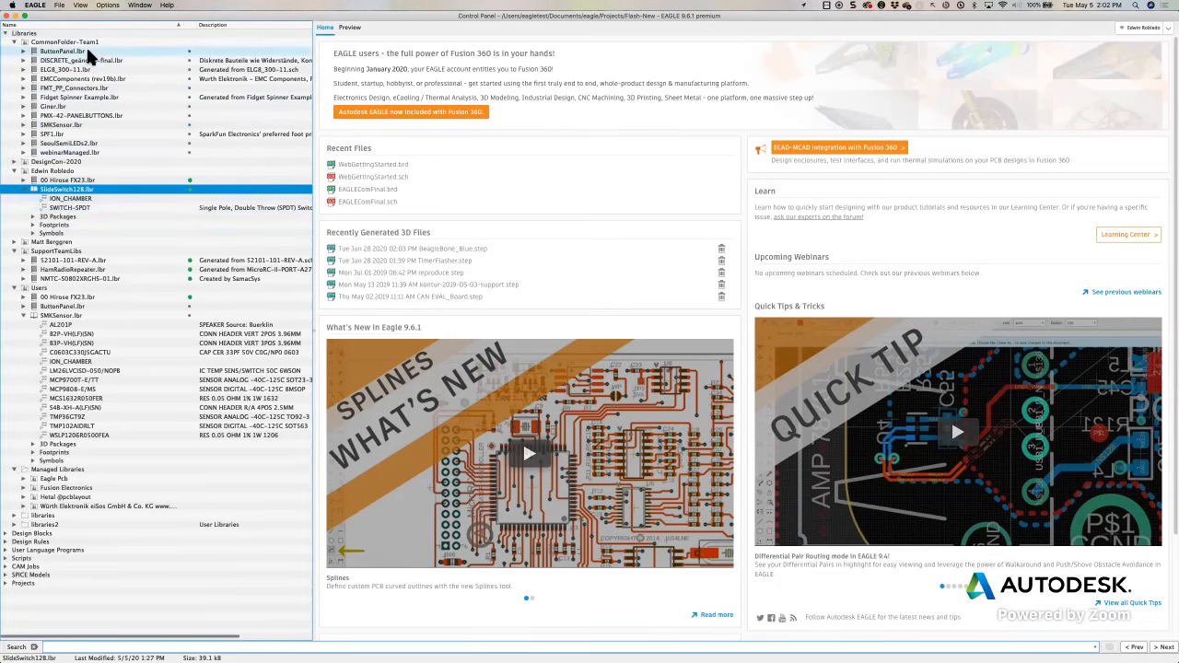
# Collapse the CommonFolder-Team1, personally named and SupportTeamLibs folders under Libraries
pyautogui.click(14, 43)
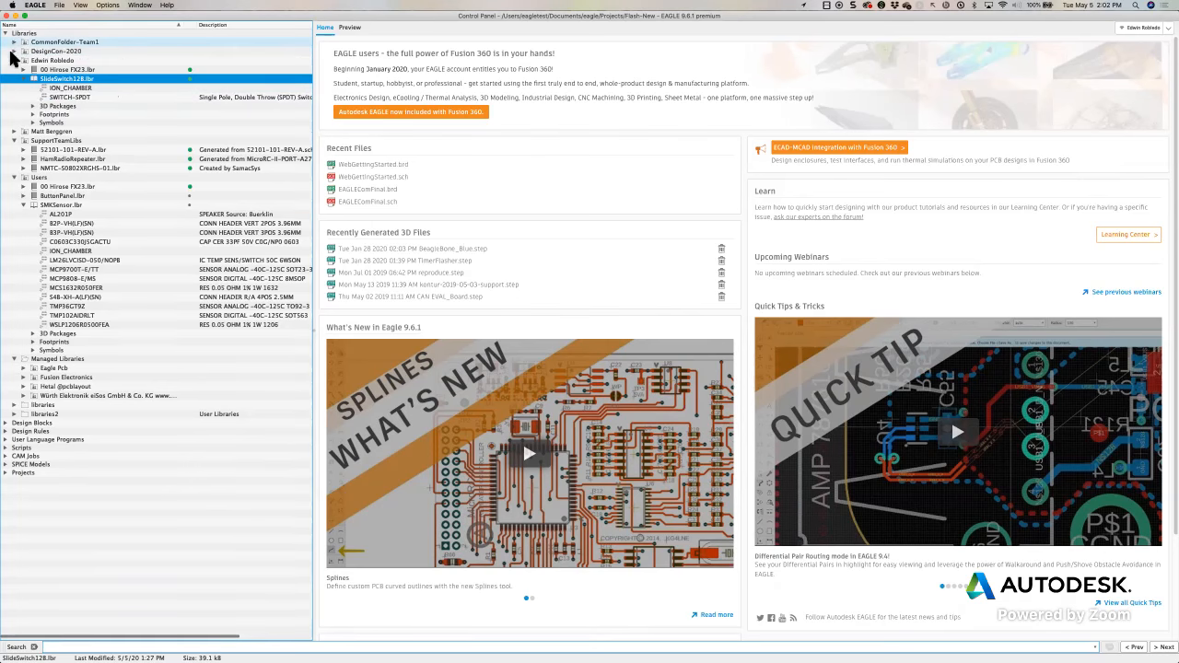
pyautogui.click(16, 60)
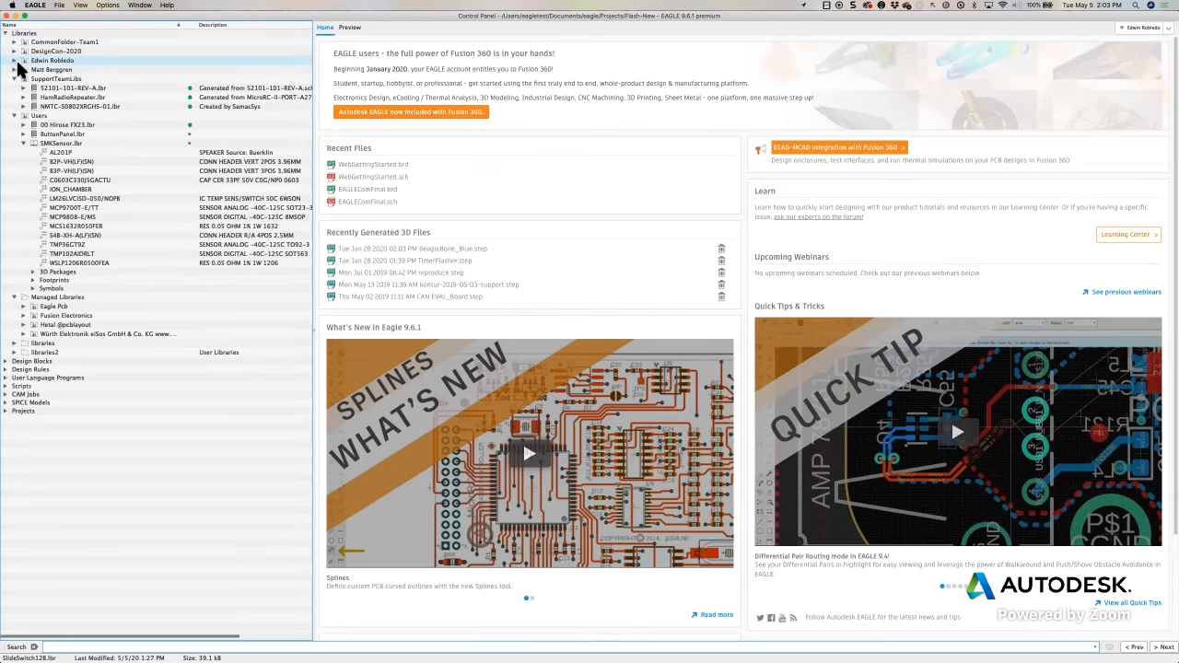
pyautogui.click(14, 79)
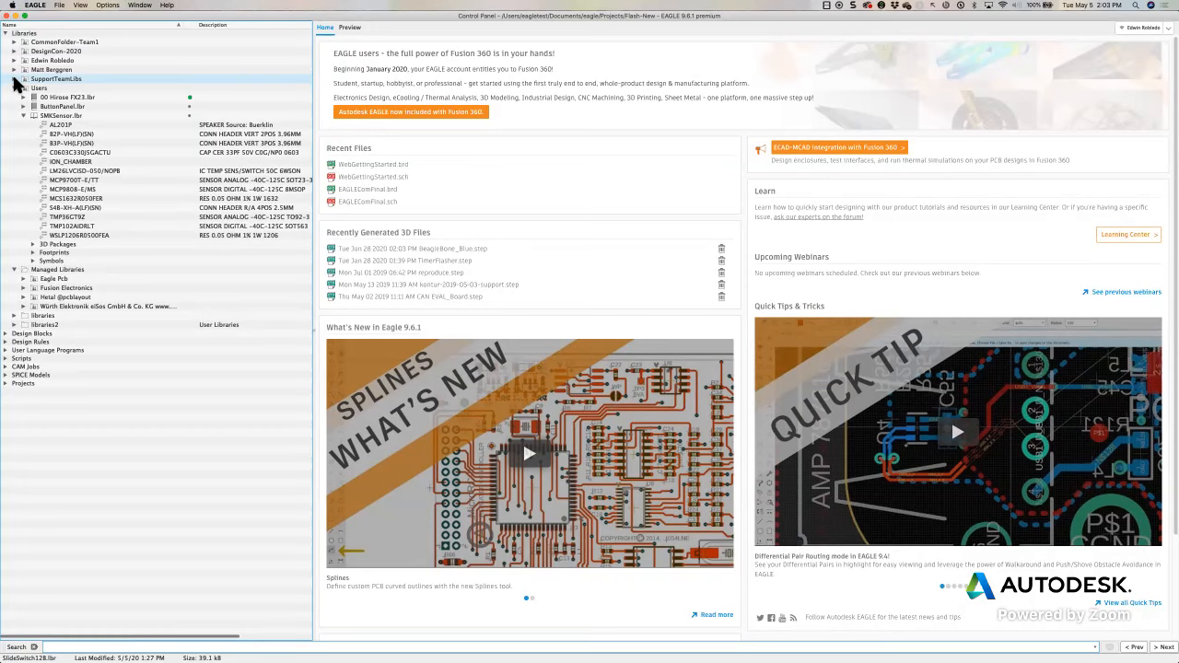
# Switch from the Control Panel to the open SlideSwitch12B.lbr managed library window
pyautogui.click(141, 5)
pyautogui.click(148, 29)
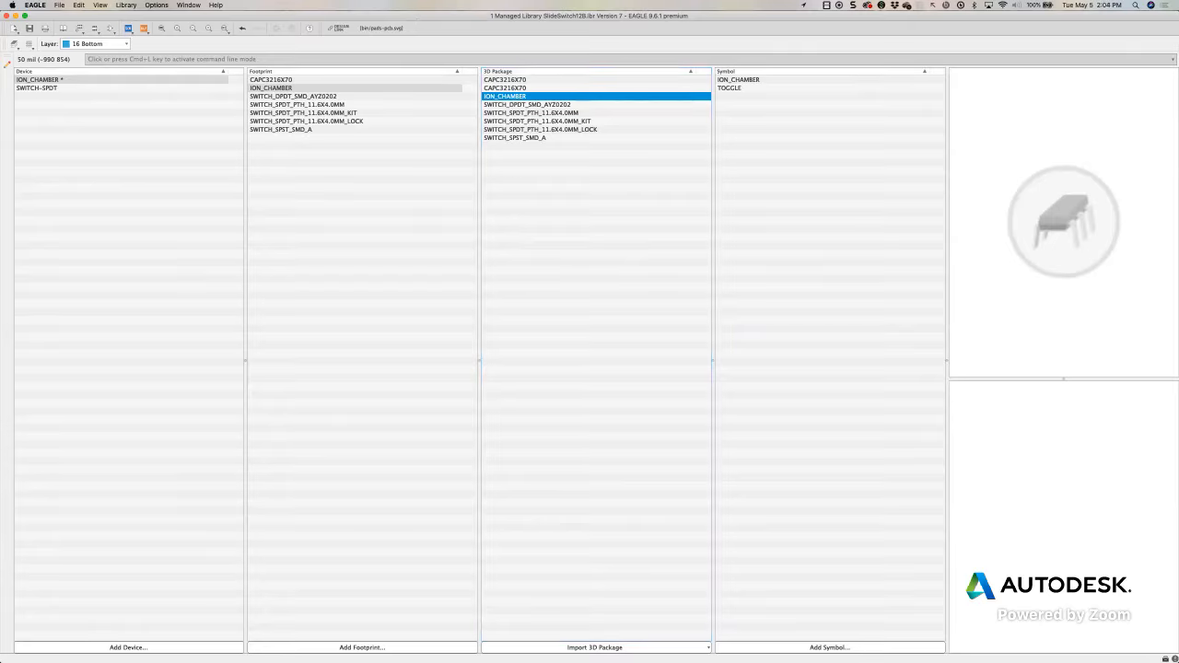
pyautogui.doubleClick(496, 98)
pyautogui.moveTo(469, 157); pyautogui.dragTo(613, 26)
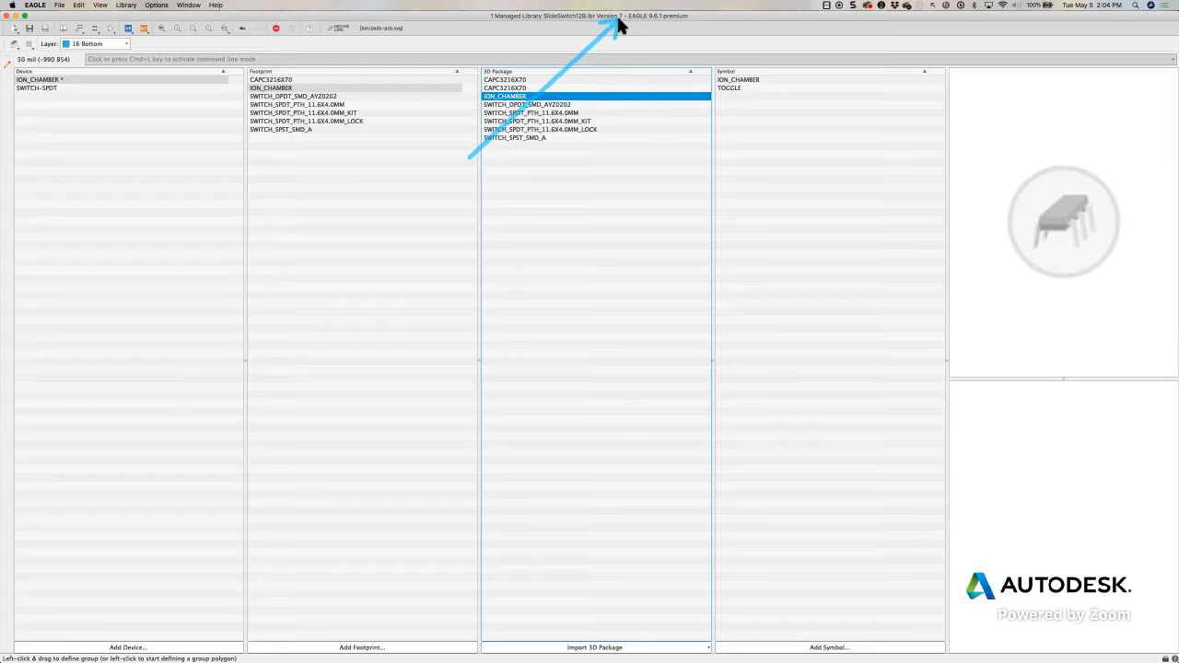
pyautogui.moveTo(619, 25)
pyautogui.mouseDown()
pyautogui.moveTo(906, 415)
pyautogui.moveTo(1109, 625)
pyautogui.moveTo(1156, 651)
pyautogui.moveTo(835, 433)
pyautogui.moveTo(804, 386)
pyautogui.mouseUp()
pyautogui.press('Escape')
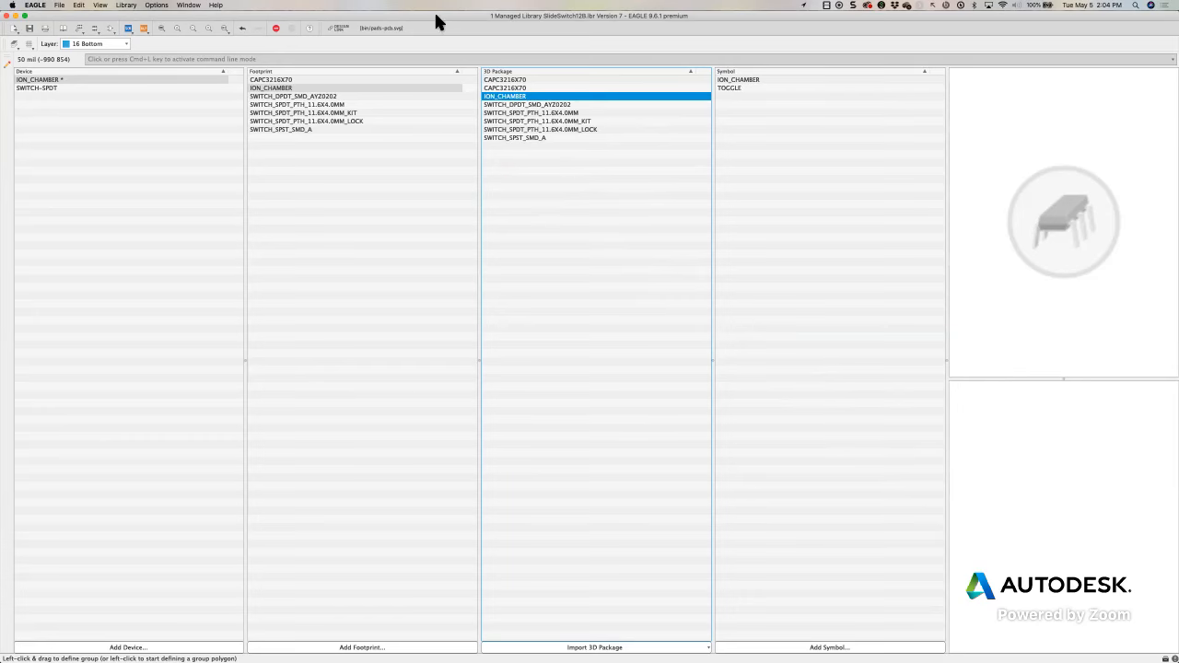
# Move and shrink the library window so the Control Panel behind it is partly exposed on both sides
pyautogui.moveTo(448, 16); pyautogui.dragTo(463, 24)
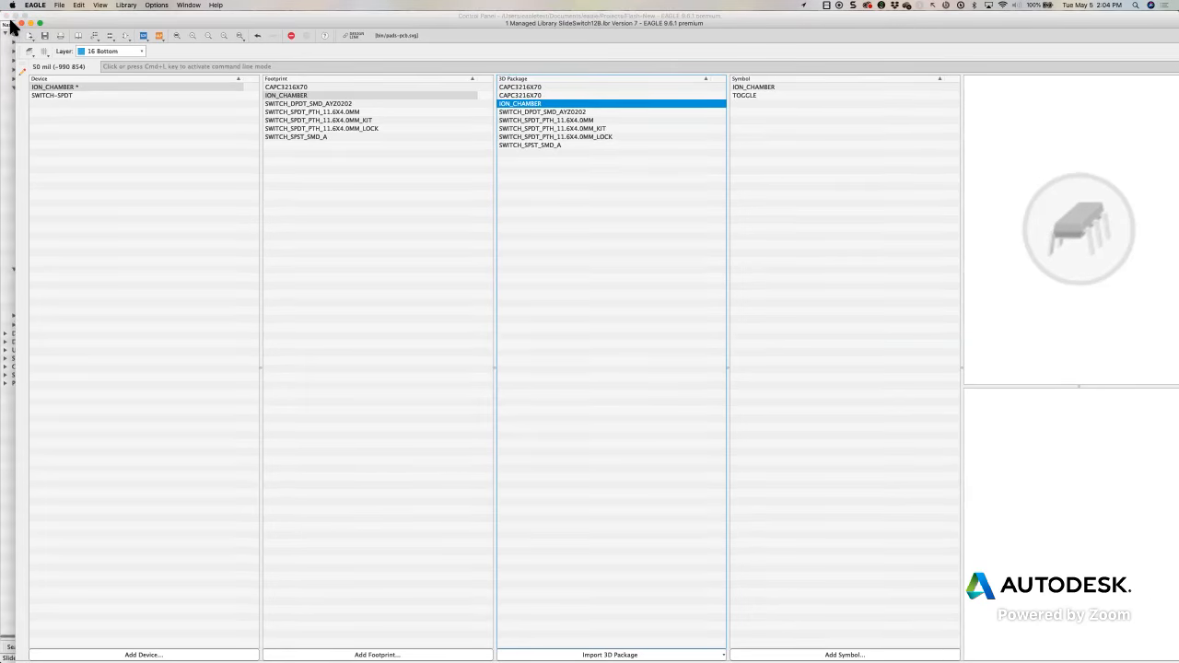
pyautogui.moveTo(16, 22); pyautogui.dragTo(168, 5)
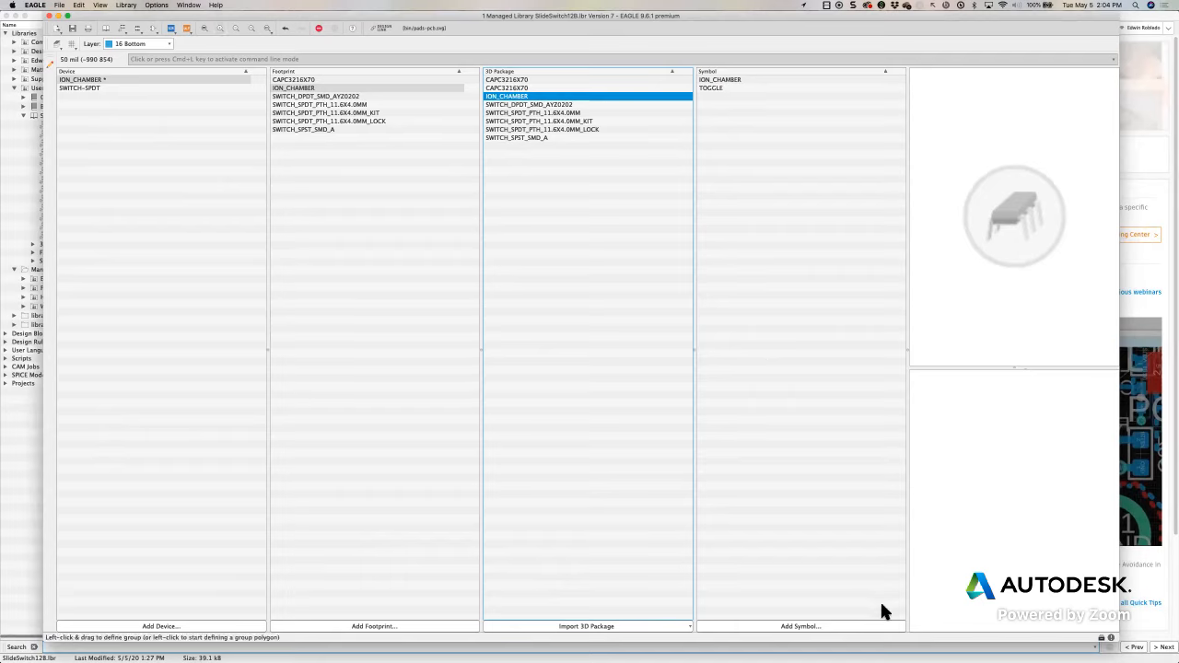
pyautogui.moveTo(866, 428)
pyautogui.mouseDown()
pyautogui.moveTo(1063, 626)
pyautogui.moveTo(1096, 636)
pyautogui.mouseUp()
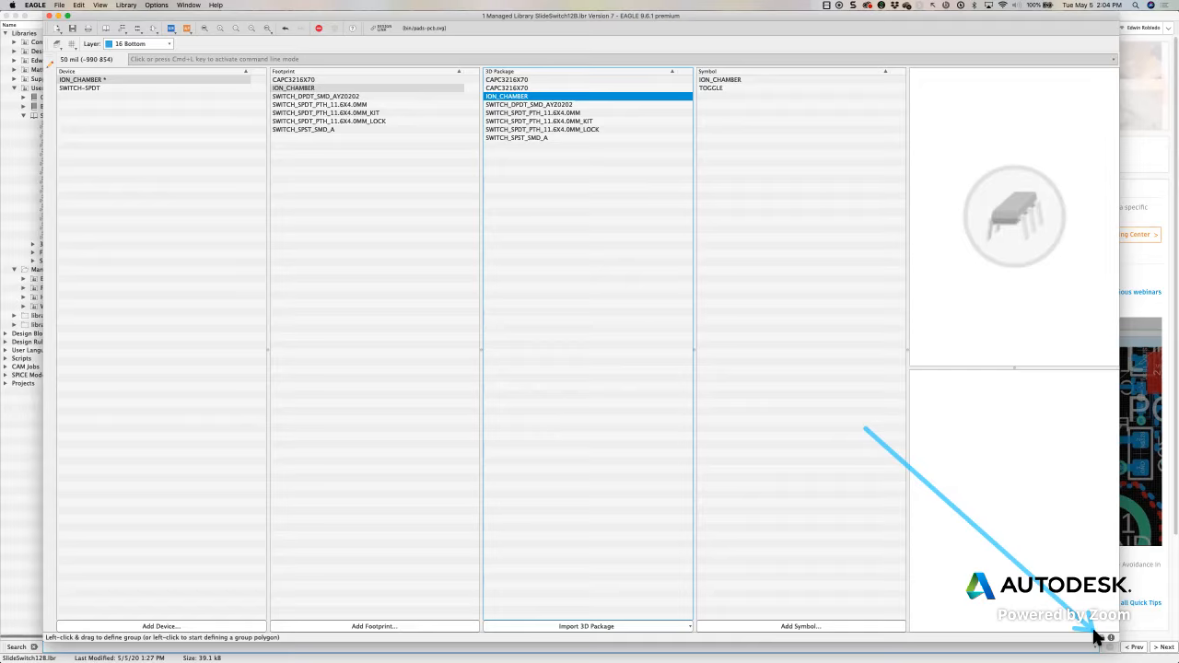
pyautogui.moveTo(1094, 630); pyautogui.dragTo(1099, 631)
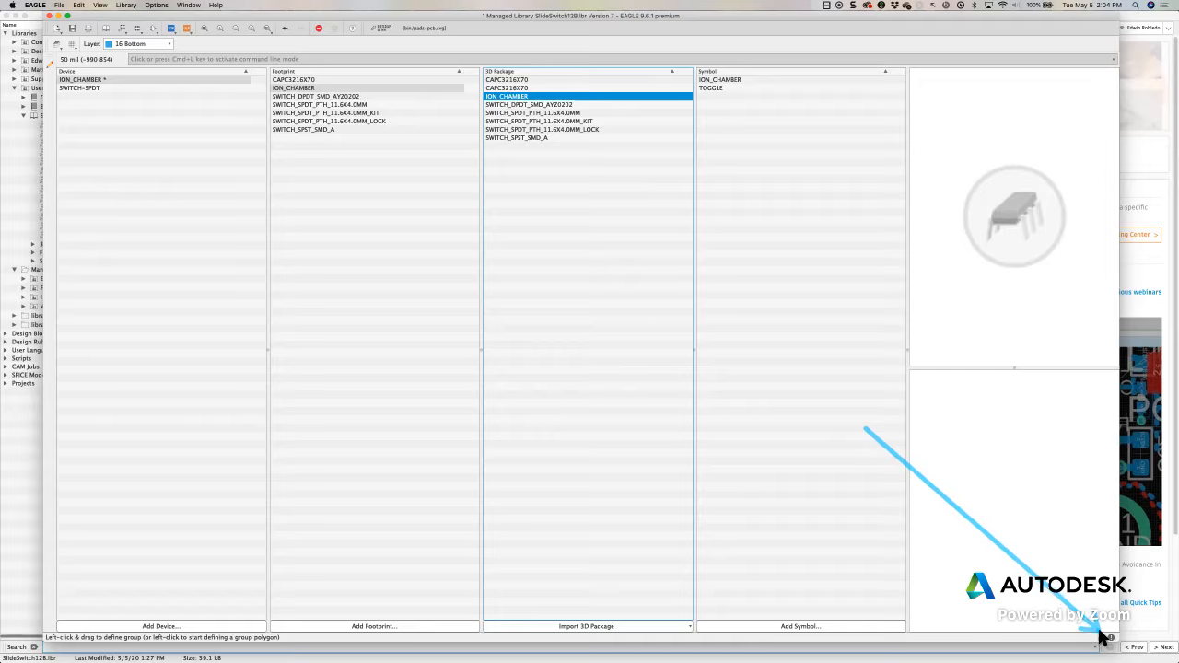
pyautogui.moveTo(1100, 634); pyautogui.dragTo(1106, 633)
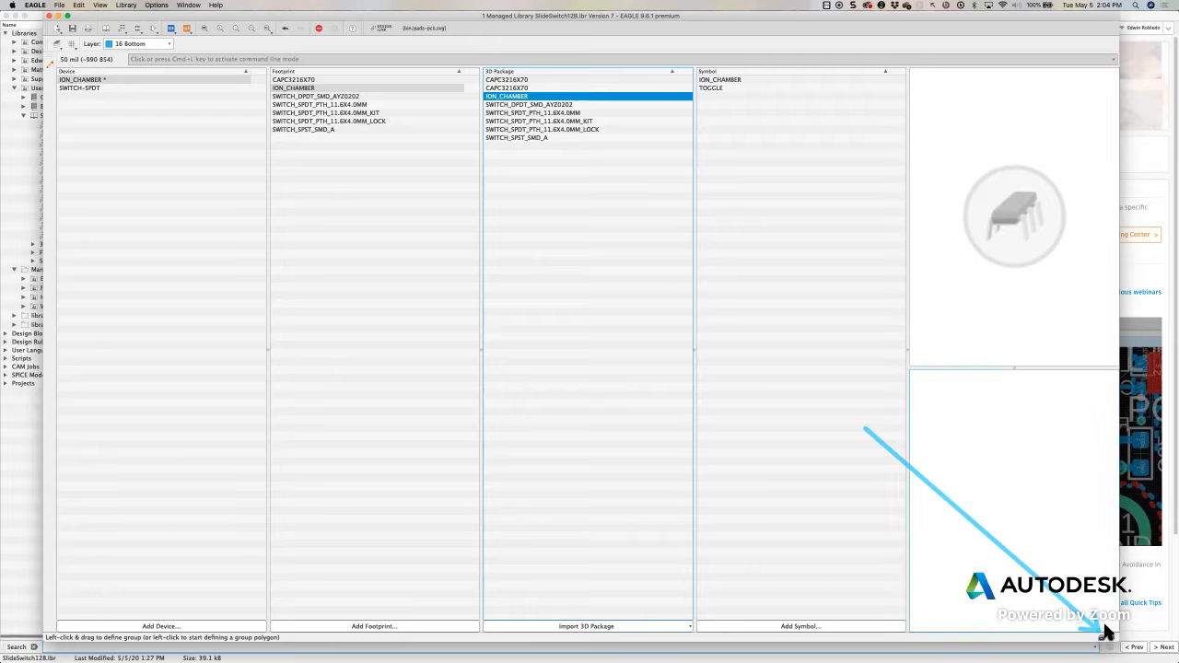
pyautogui.press('Escape')
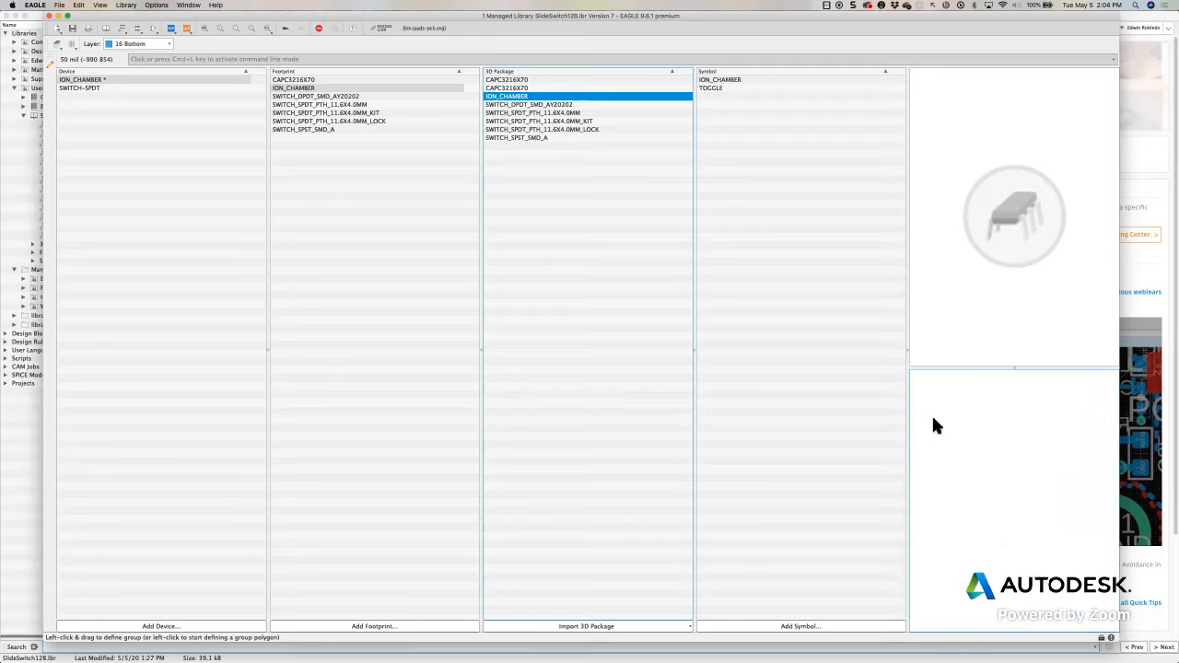
# Save the edits to the SlideSwitch12B managed library locally
pyautogui.click(73, 28)
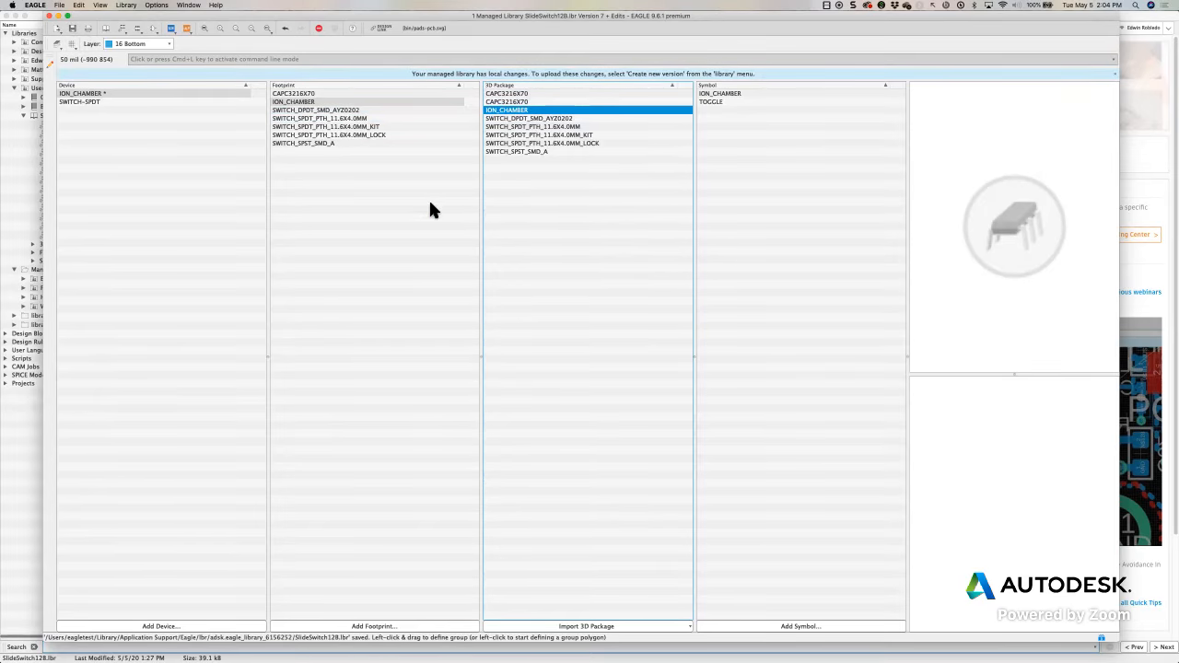
pyautogui.moveTo(459, 224)
pyautogui.mouseDown()
pyautogui.moveTo(512, 99)
pyautogui.moveTo(424, 76)
pyautogui.moveTo(719, 81)
pyautogui.moveTo(837, 224)
pyautogui.moveTo(998, 504)
pyautogui.moveTo(1095, 636)
pyautogui.mouseUp()
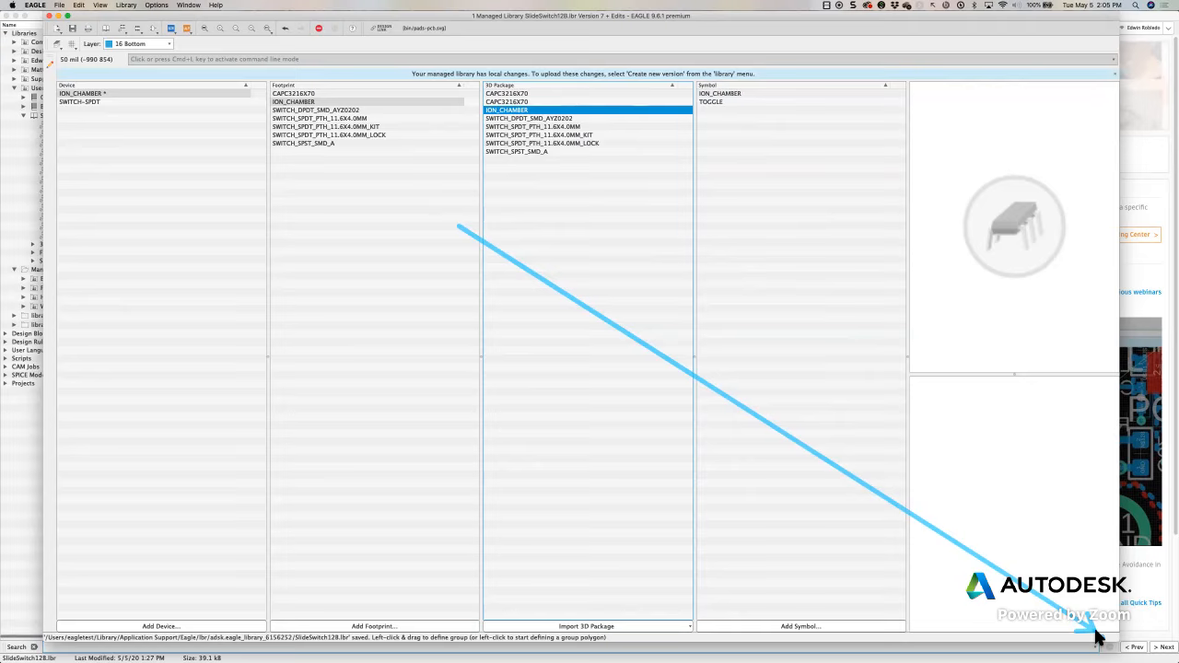
pyautogui.moveTo(1096, 636)
pyautogui.mouseDown()
pyautogui.moveTo(1066, 489)
pyautogui.moveTo(742, 150)
pyautogui.moveTo(556, 18)
pyautogui.moveTo(616, 28)
pyautogui.mouseUp()
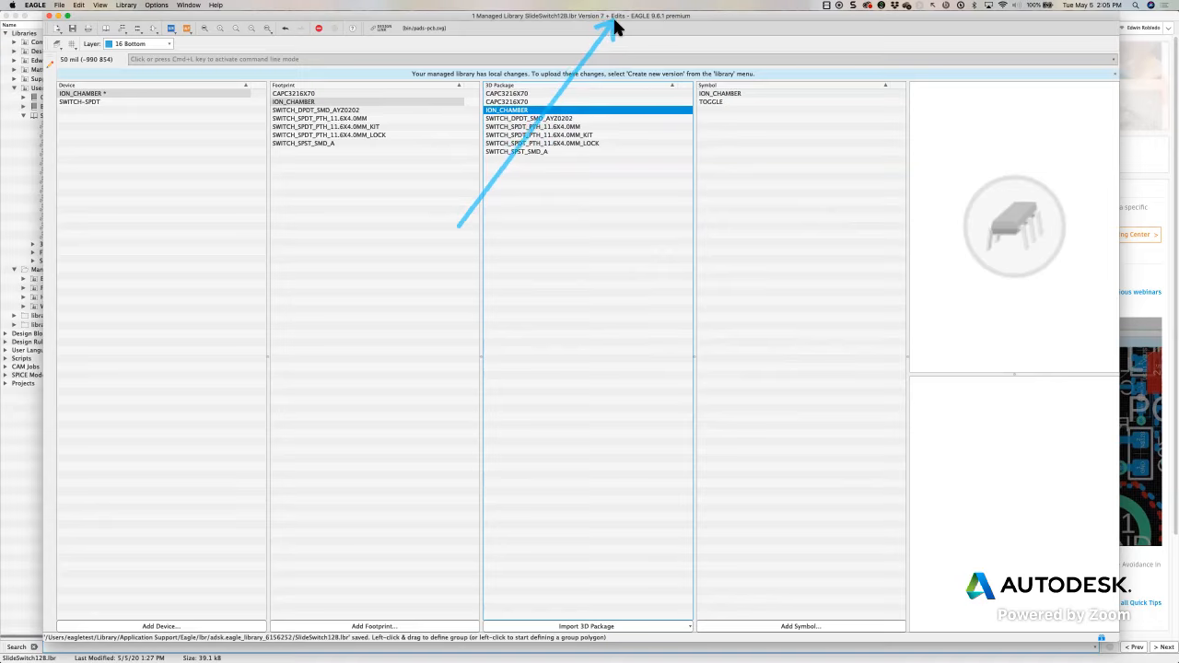
pyautogui.moveTo(616, 26); pyautogui.dragTo(618, 26)
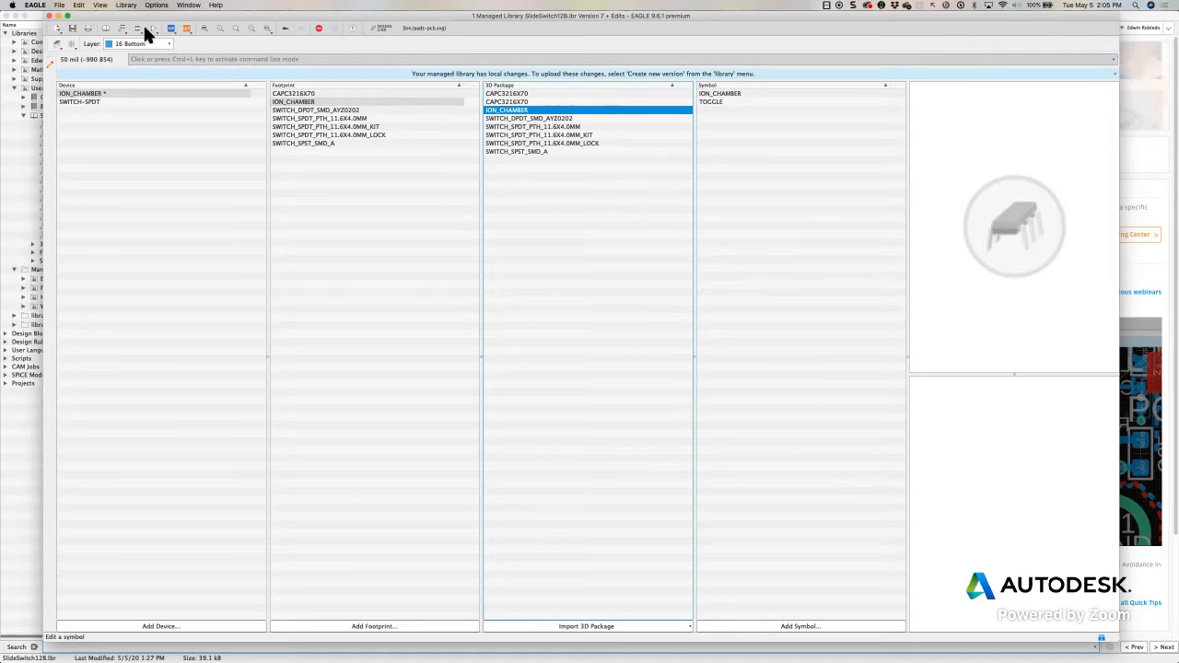
# Create a new version of the SlideSwitch12B managed library to upload its local changes
pyautogui.click(124, 7)
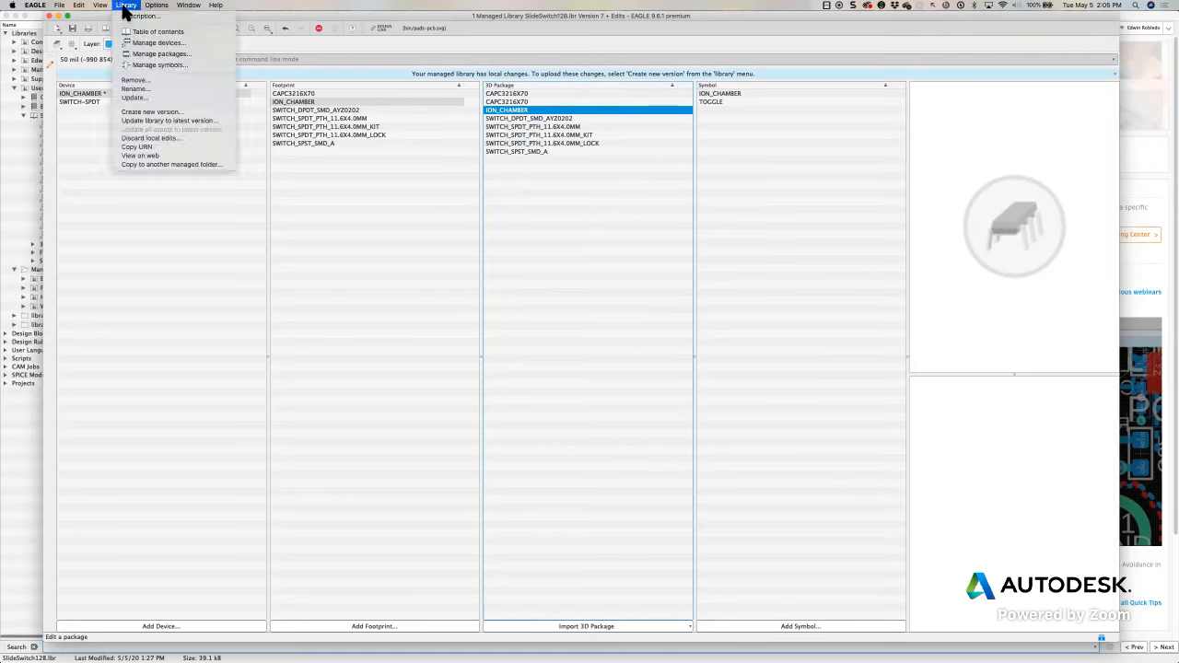
pyautogui.click(154, 113)
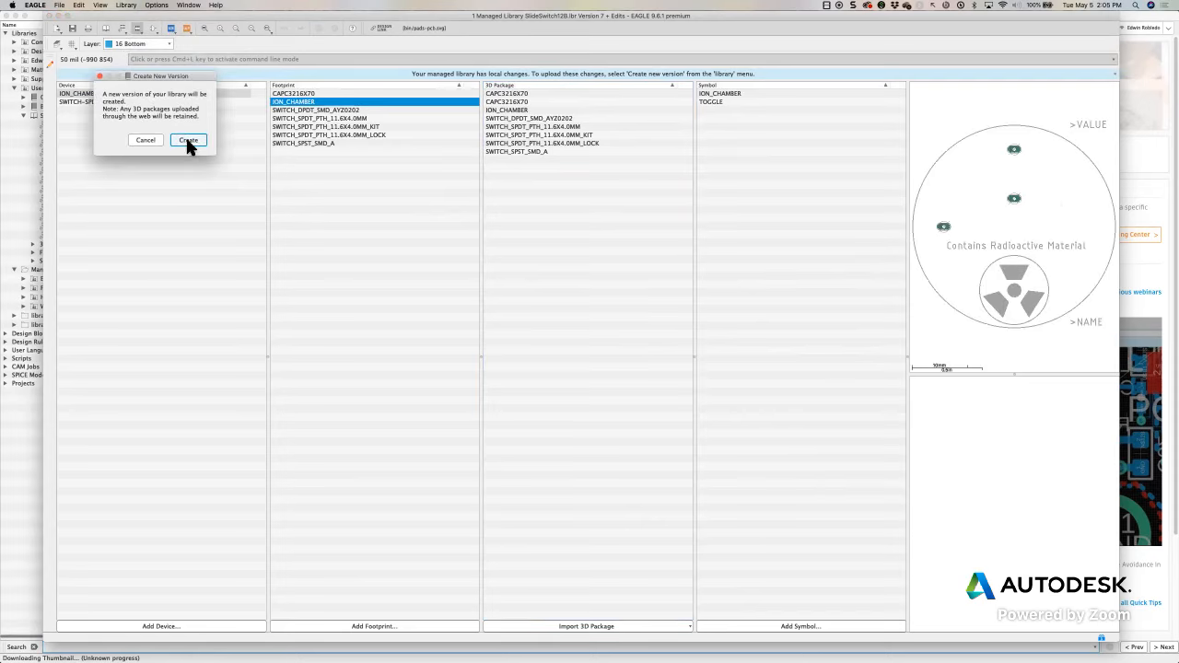
pyautogui.click(185, 141)
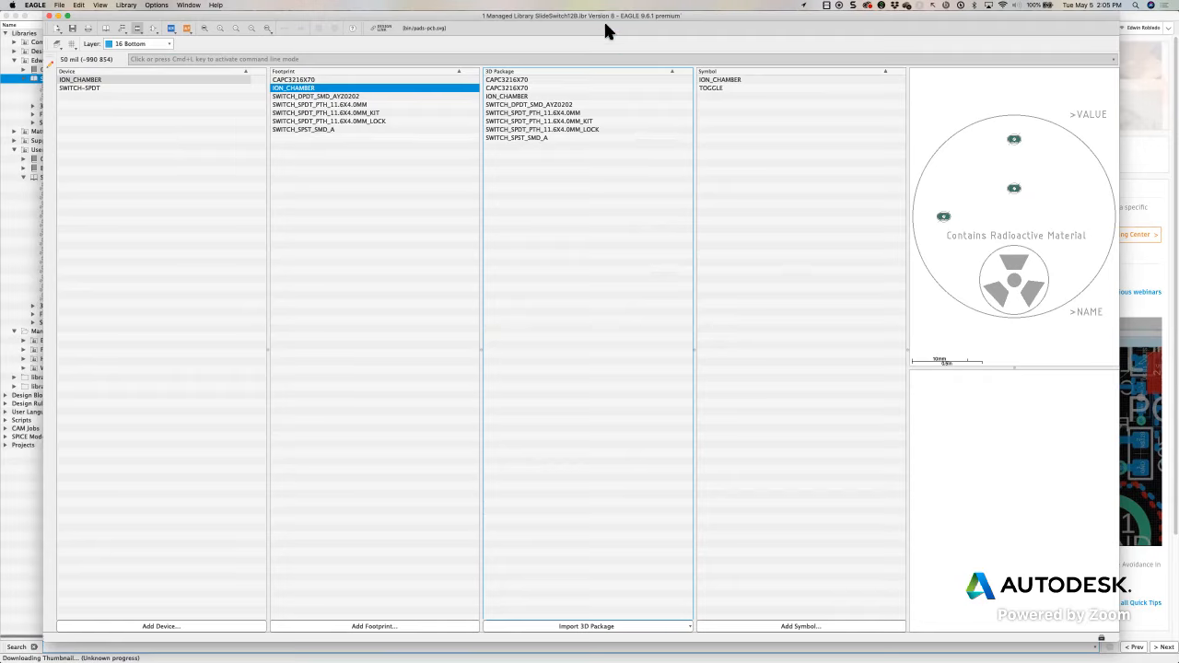
pyautogui.moveTo(565, 128); pyautogui.dragTo(604, 25)
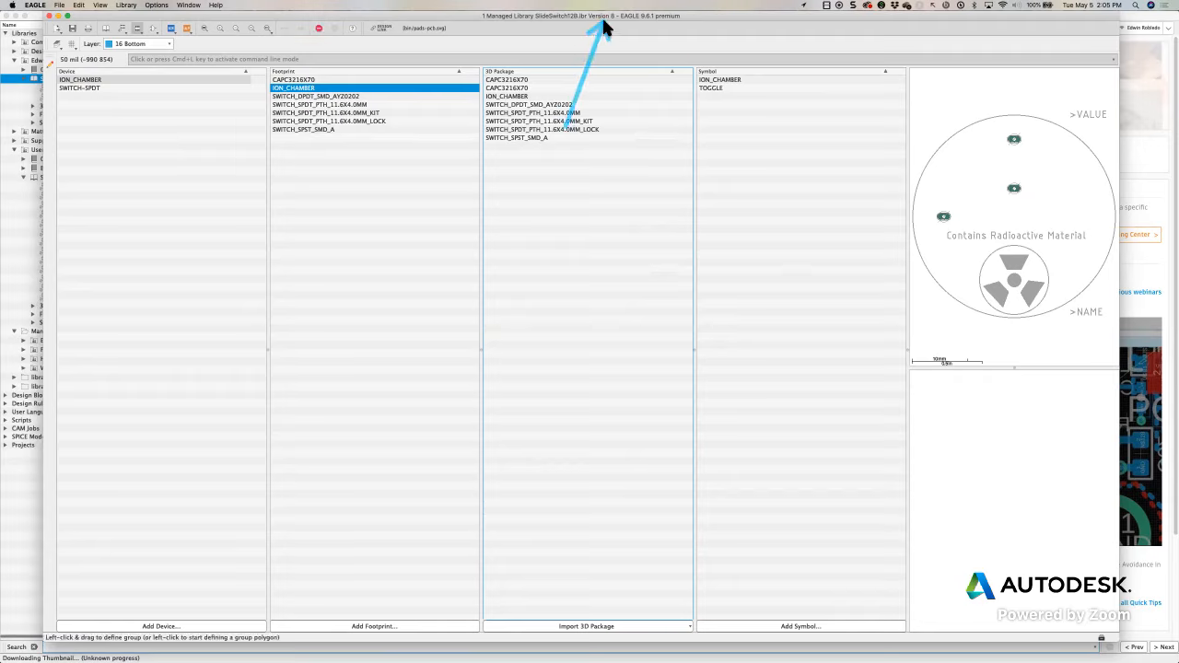
pyautogui.moveTo(565, 128)
pyautogui.mouseDown()
pyautogui.moveTo(1000, 582)
pyautogui.moveTo(1101, 640)
pyautogui.mouseUp()
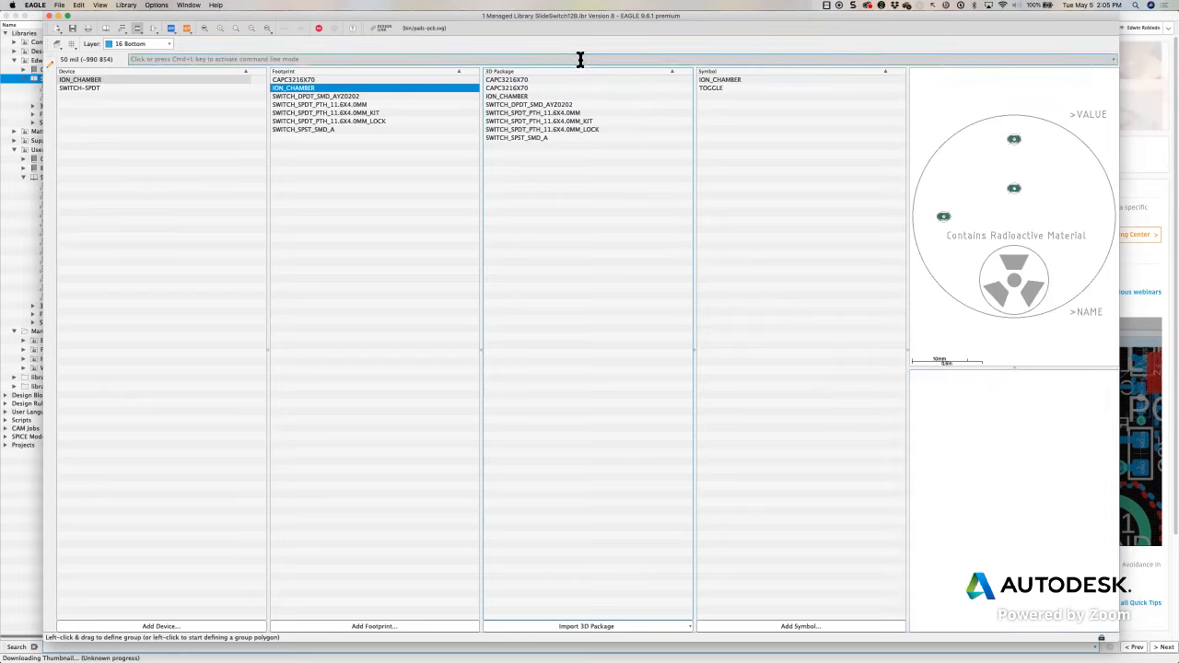
# Open the ION_CHAMBER 3D package for editing
pyautogui.click(531, 96)
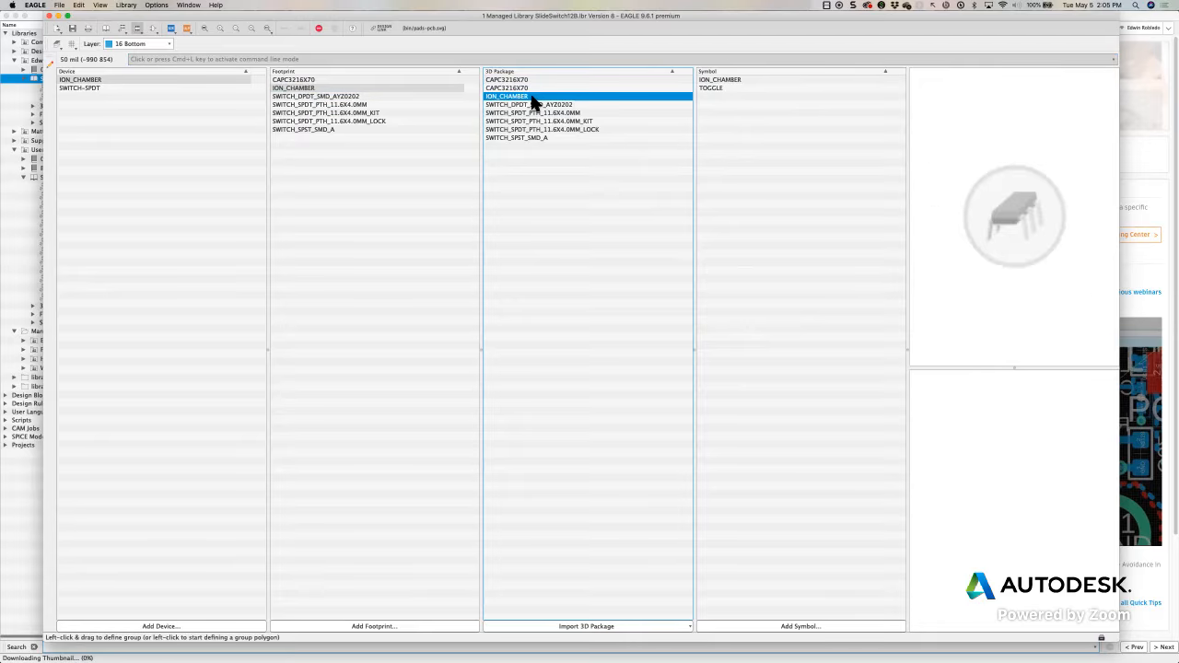
pyautogui.rightClick(534, 101)
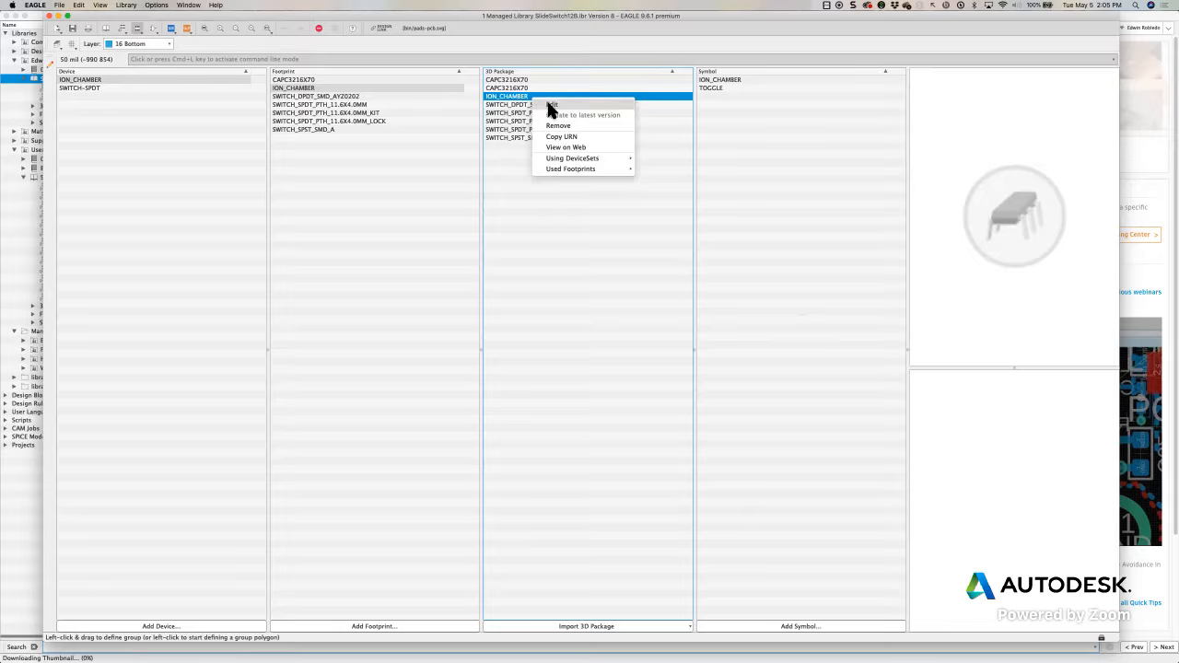
pyautogui.click(560, 105)
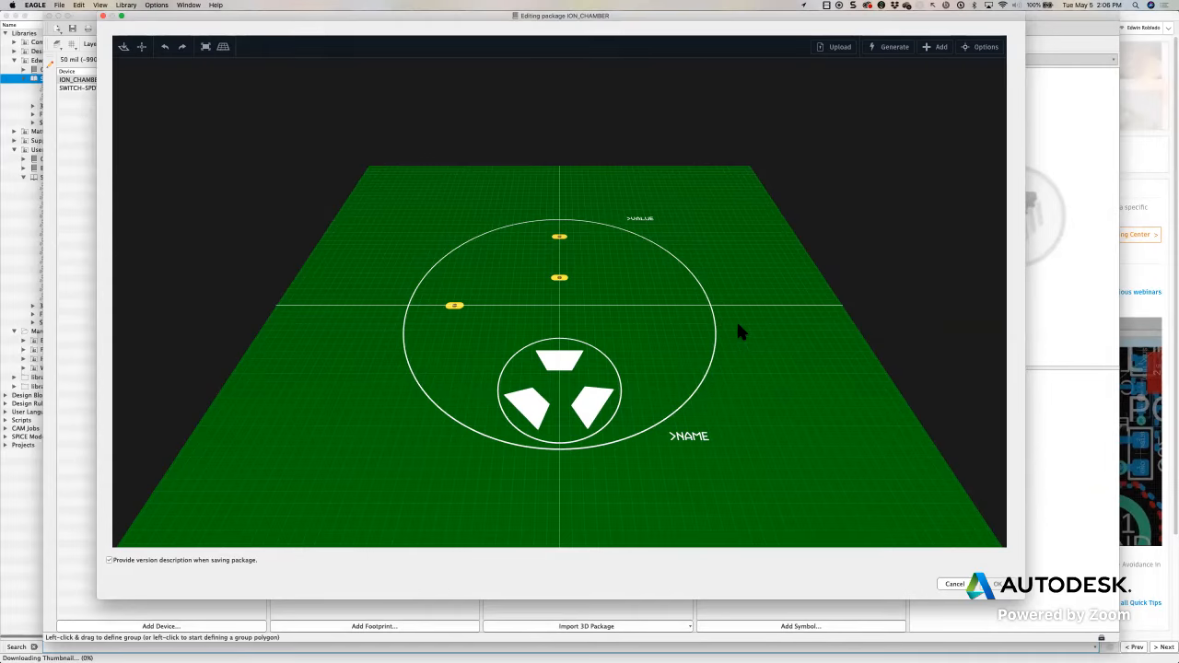
# Browse the personal and public 3D models available to add to the package, and close the model browser
pyautogui.click(940, 47)
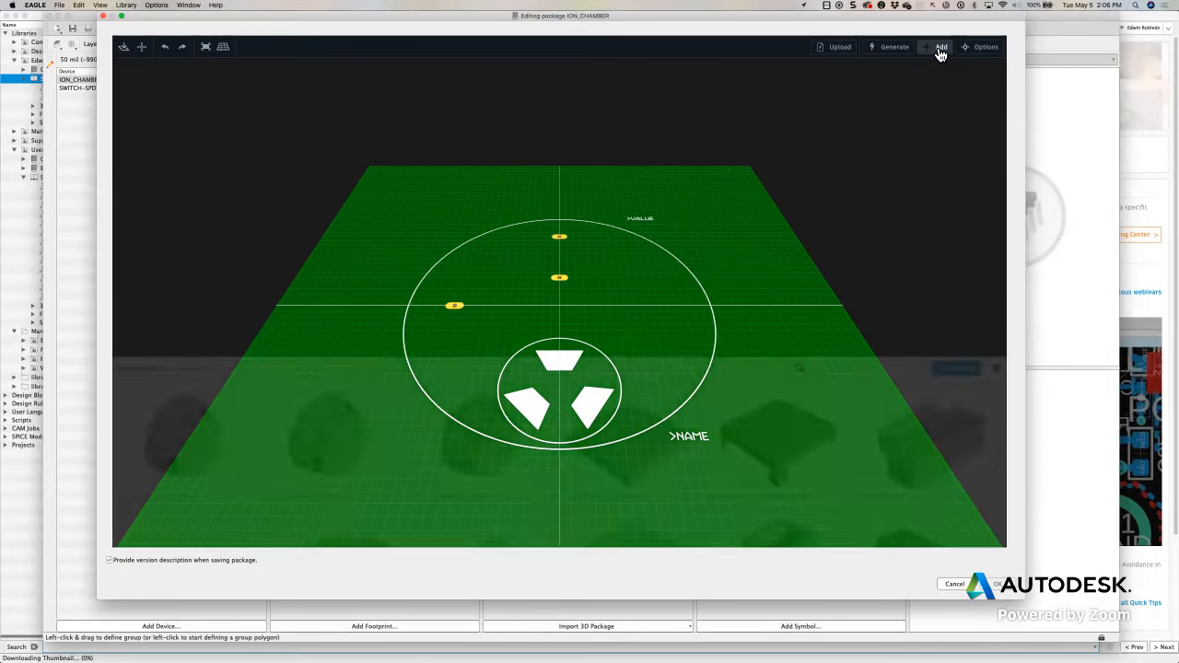
pyautogui.scroll(-10, 475, 447)
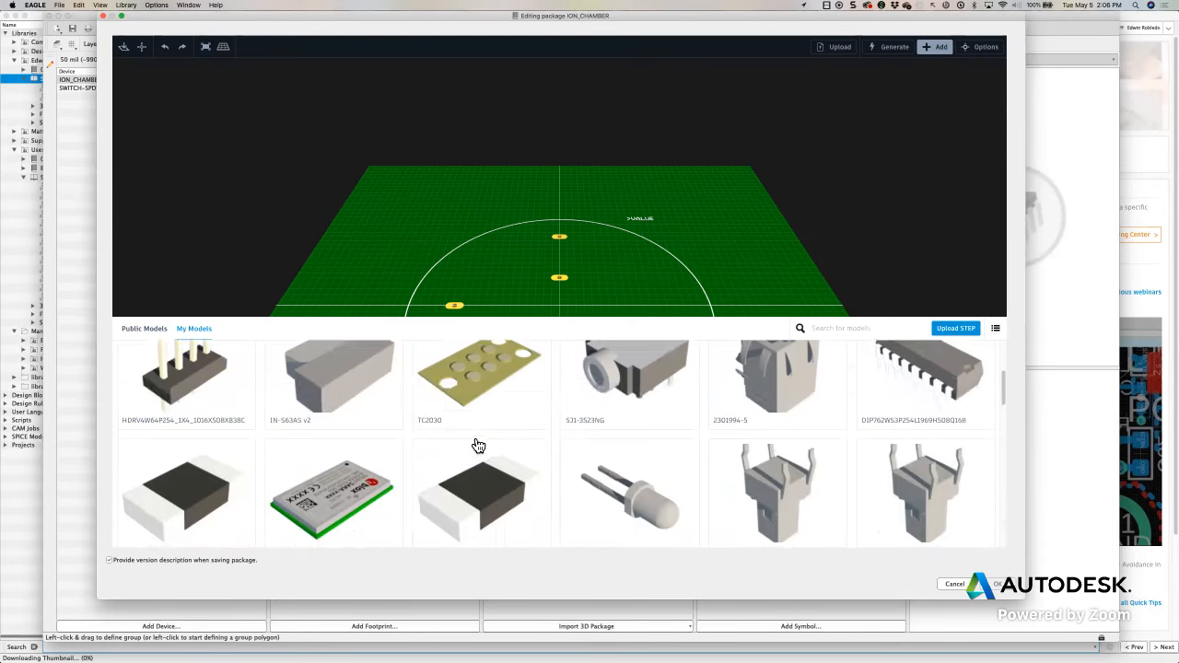
pyautogui.scroll(-10, 478, 446)
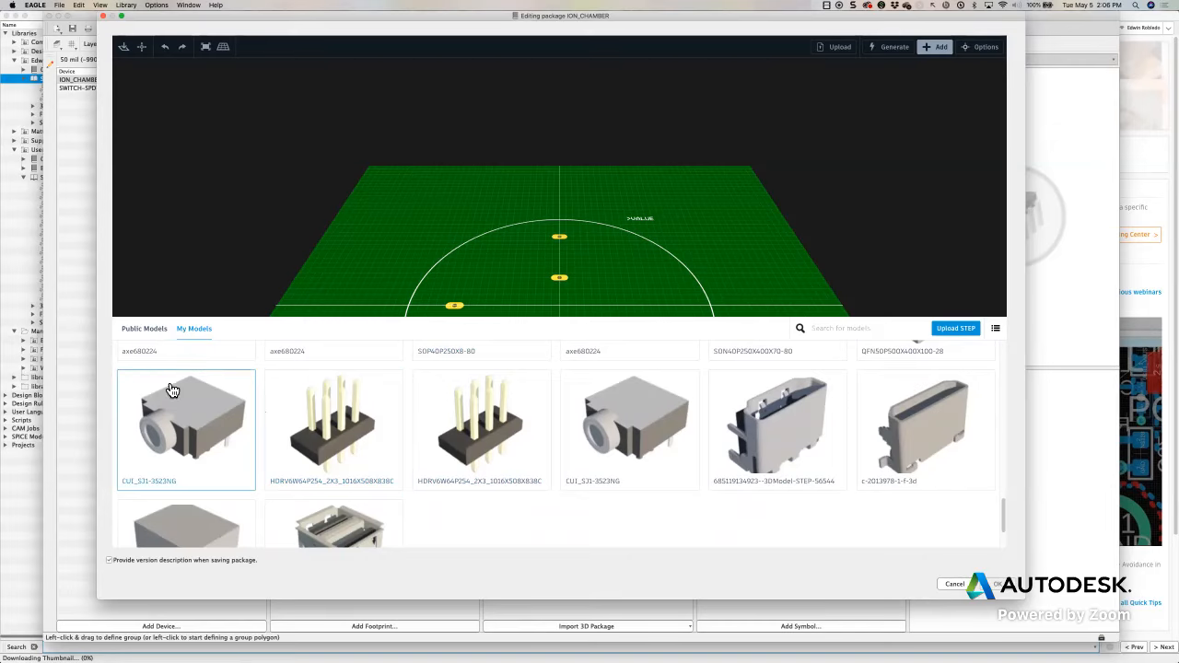
pyautogui.click(156, 342)
pyautogui.scroll(5, 521, 500)
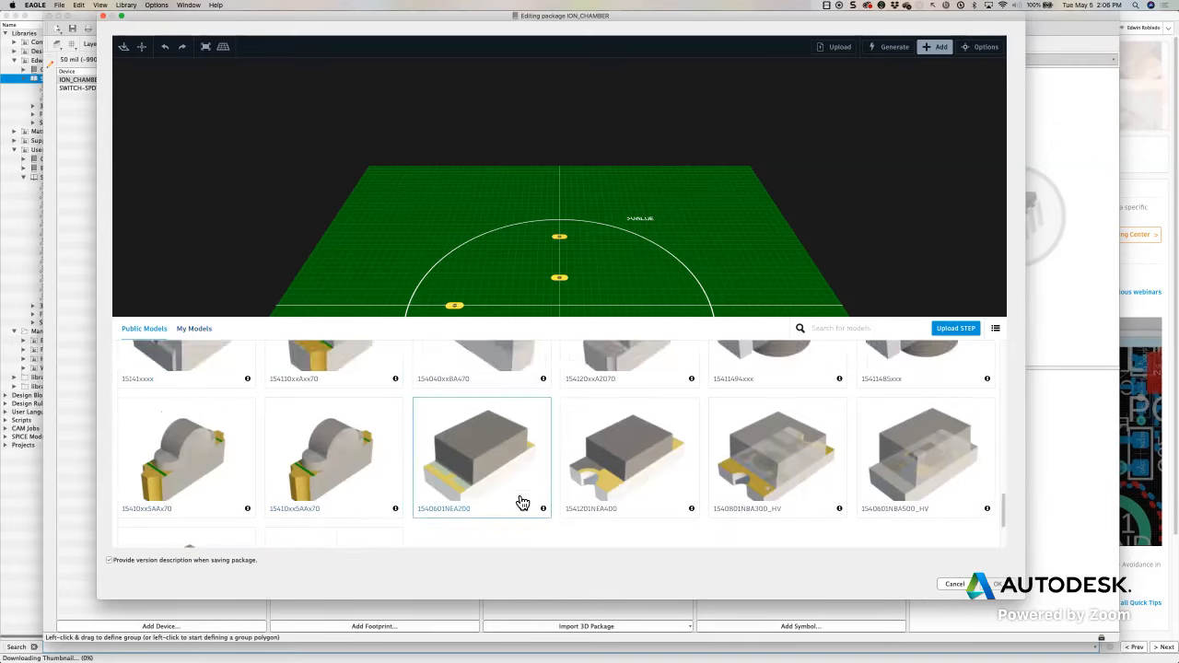
pyautogui.scroll(-3, 522, 500)
pyautogui.scroll(5, 521, 497)
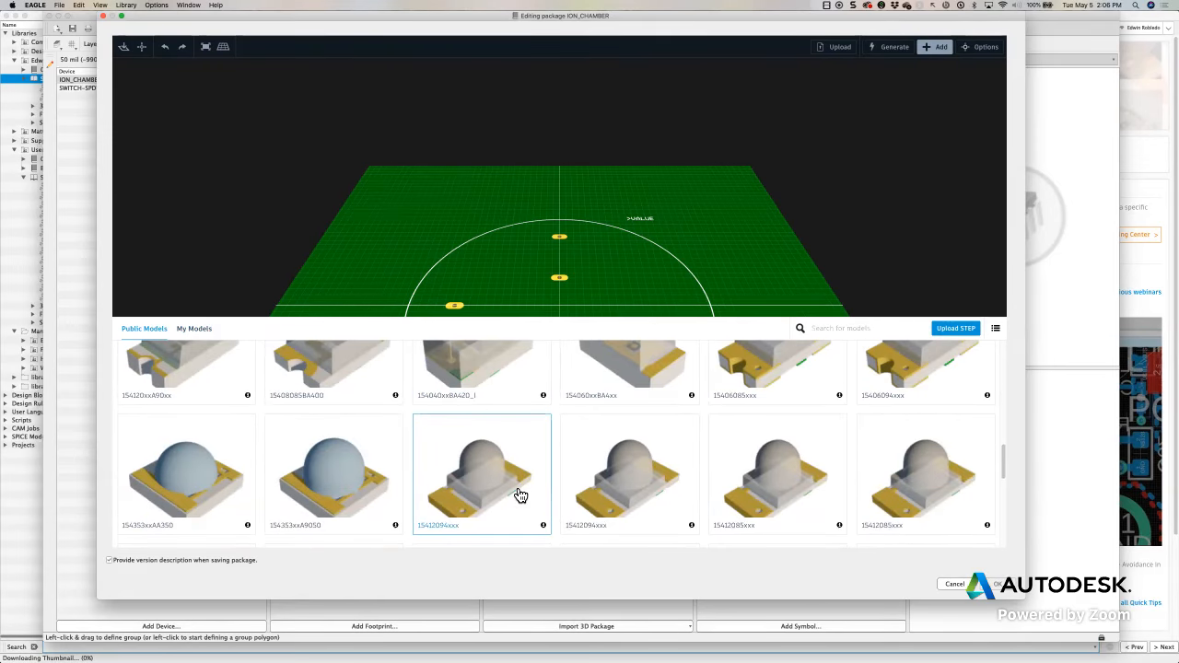
pyautogui.scroll(5, 553, 501)
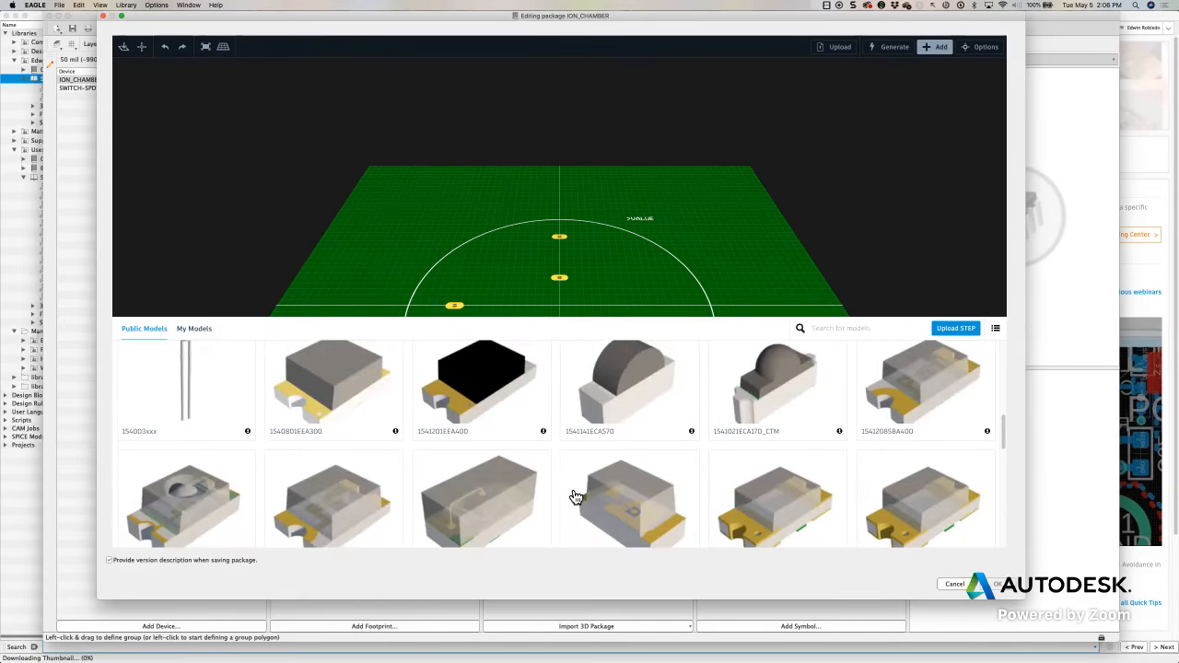
pyautogui.click(858, 330)
pyautogui.click(938, 48)
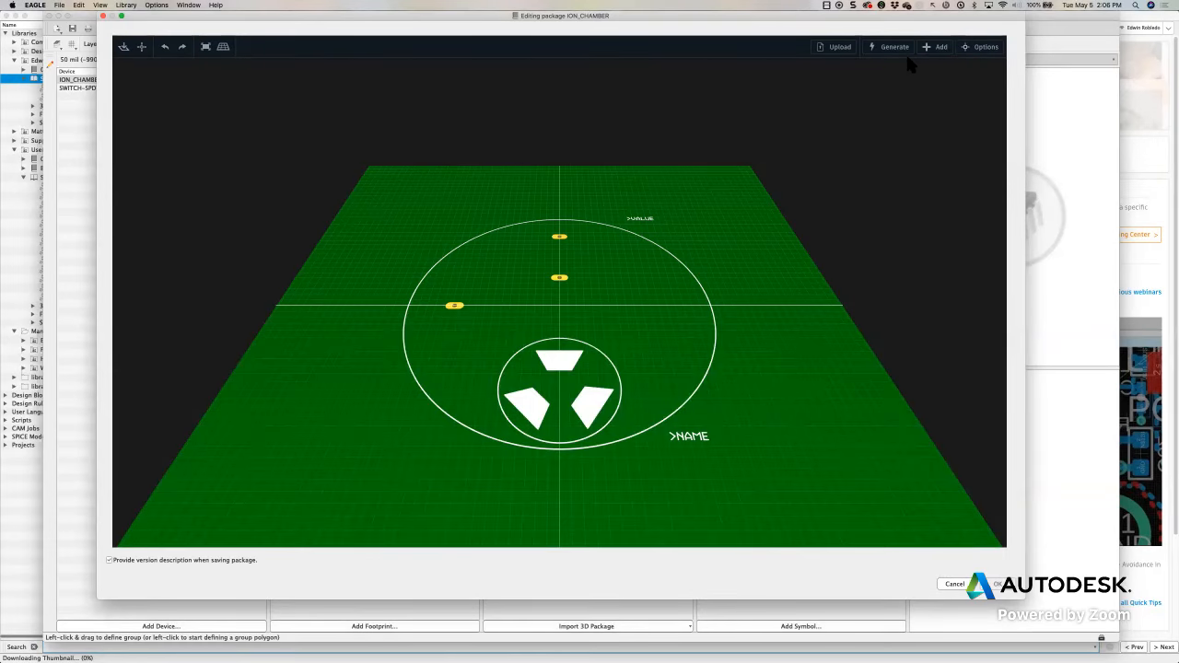
# Look through the 3D model generators and open the SOIC, SOP generator
pyautogui.click(895, 47)
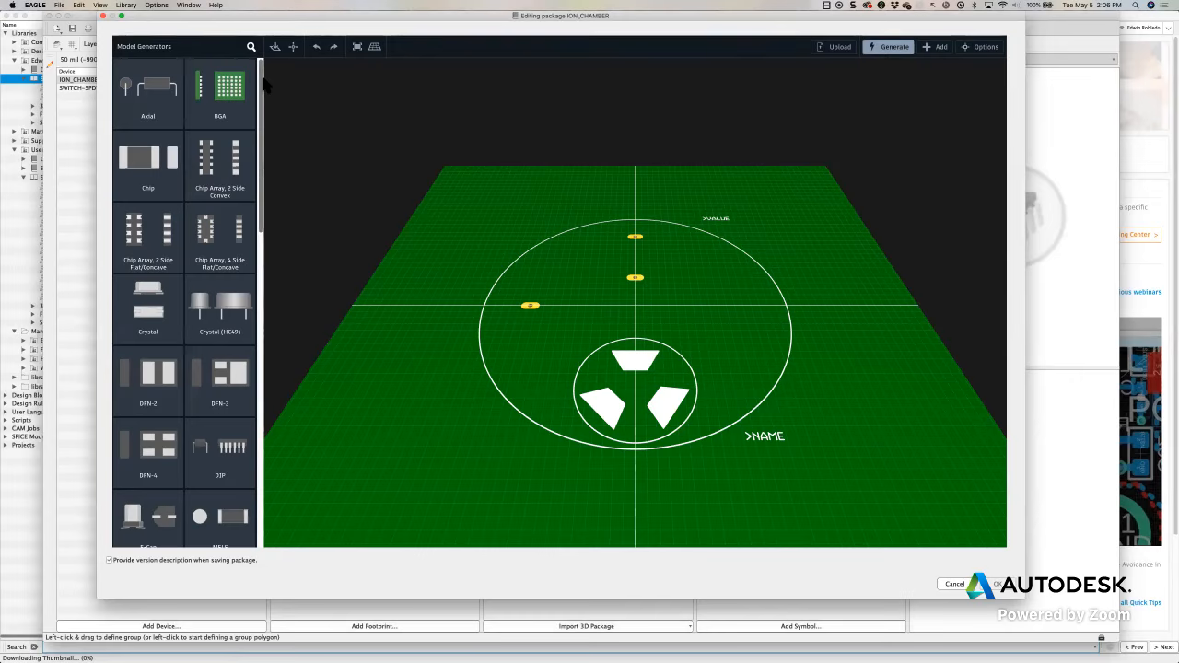
pyautogui.moveTo(263, 83); pyautogui.dragTo(260, 328)
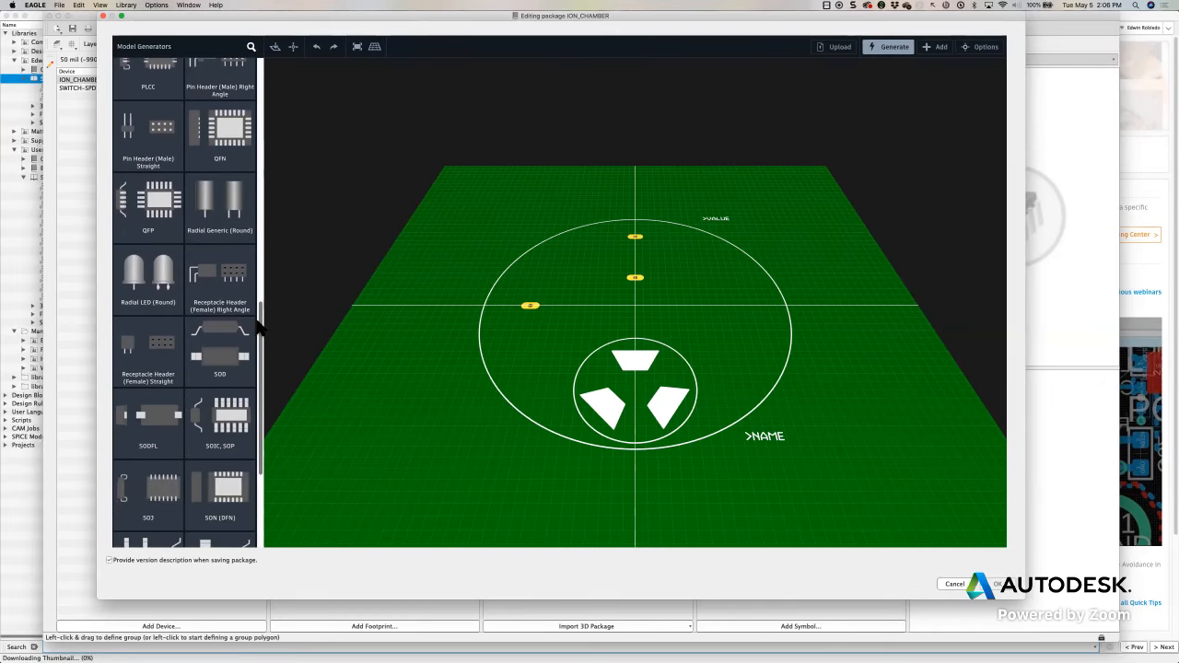
pyautogui.moveTo(260, 323); pyautogui.dragTo(266, 369)
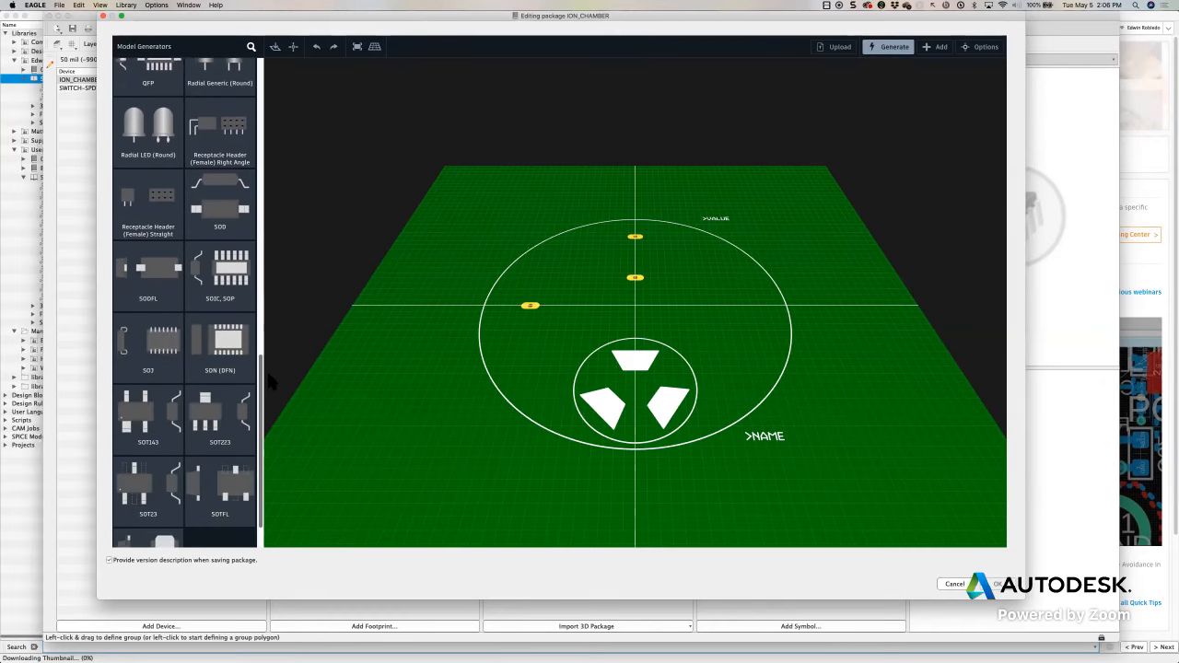
pyautogui.click(224, 274)
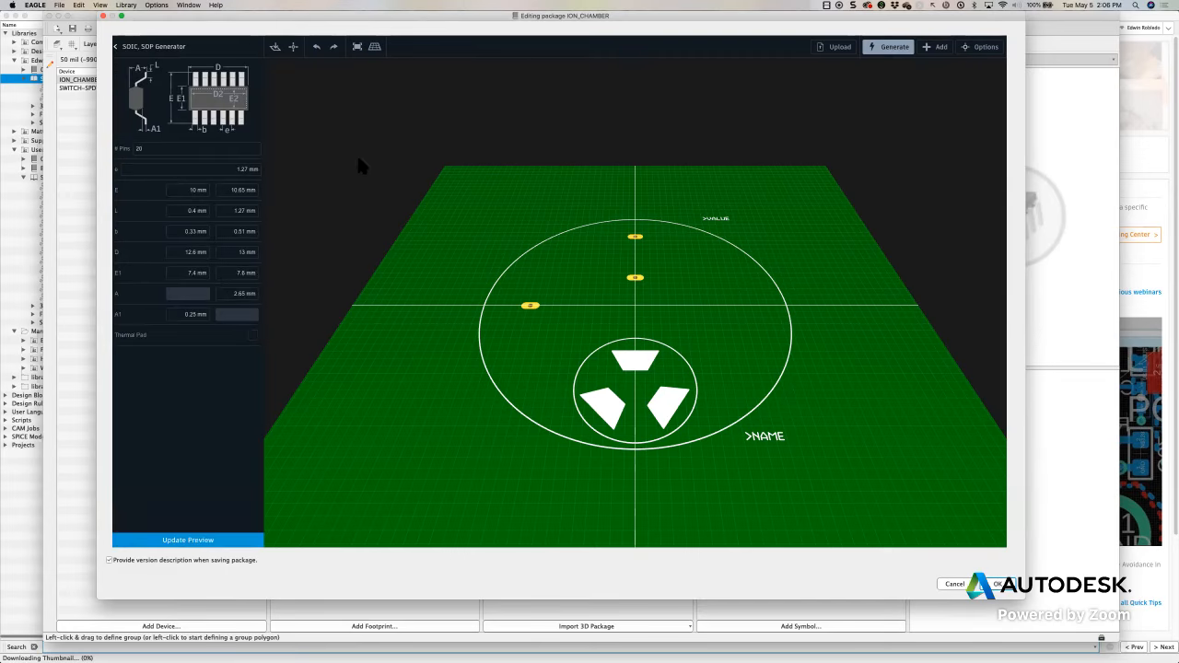
# Leave the SOIC, SOP generator and close the list of model generators
pyautogui.moveTo(409, 111)
pyautogui.mouseDown()
pyautogui.moveTo(267, 184)
pyautogui.moveTo(232, 308)
pyautogui.moveTo(235, 180)
pyautogui.moveTo(258, 217)
pyautogui.mouseUp()
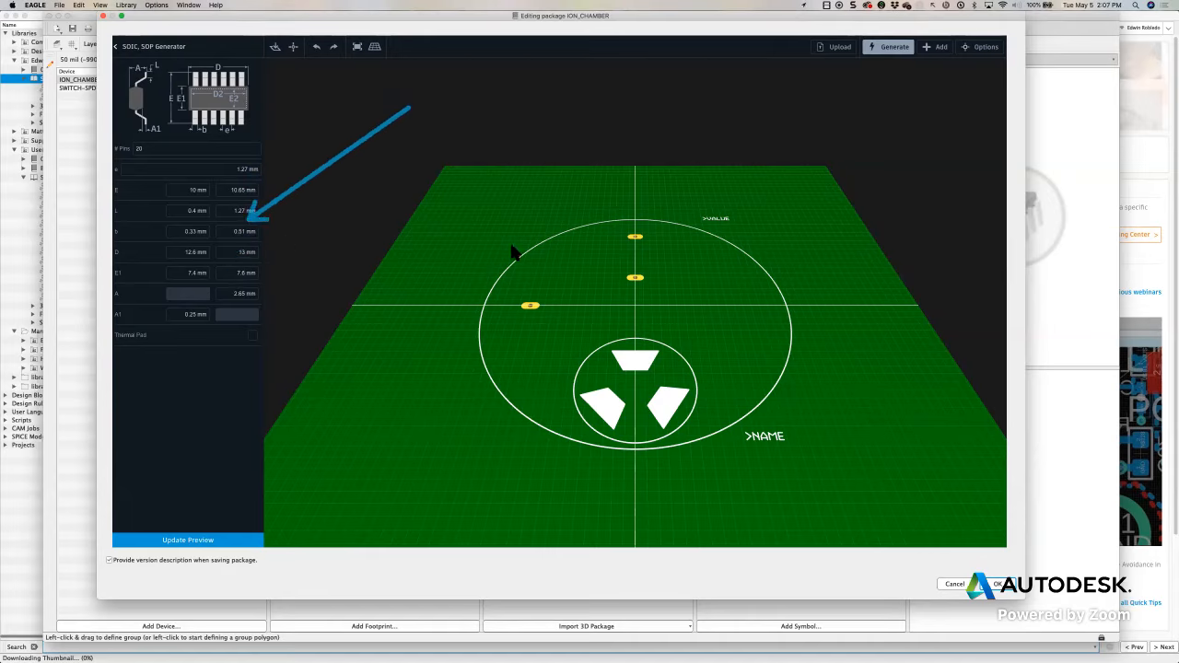
pyautogui.press('Escape')
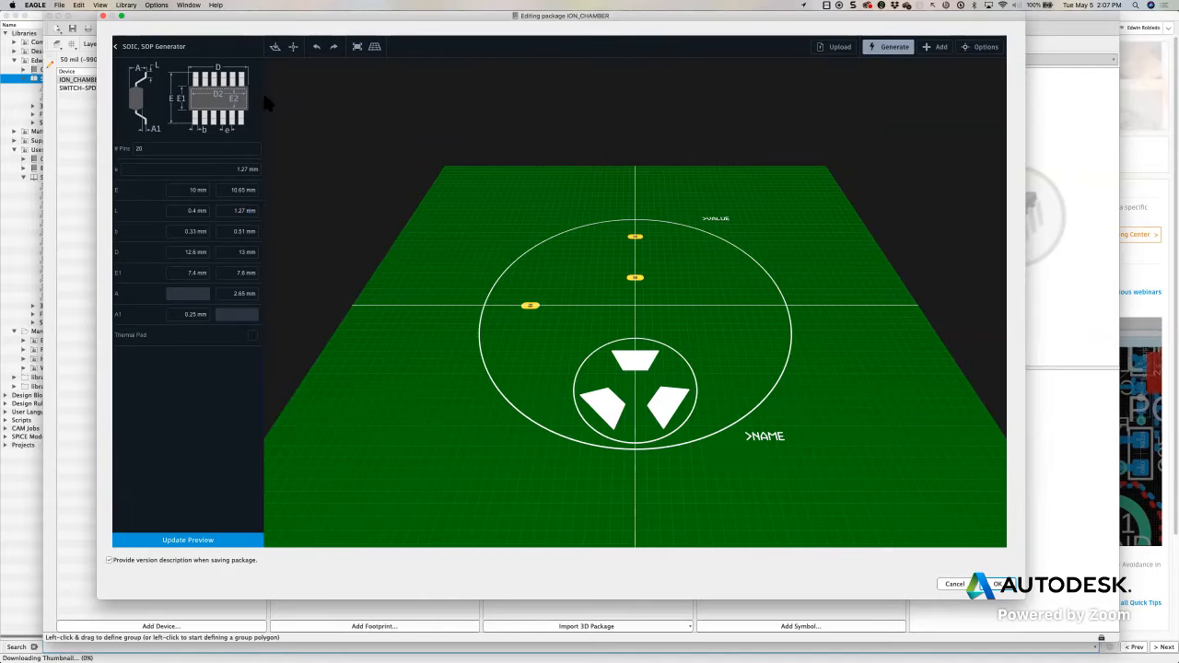
pyautogui.click(117, 48)
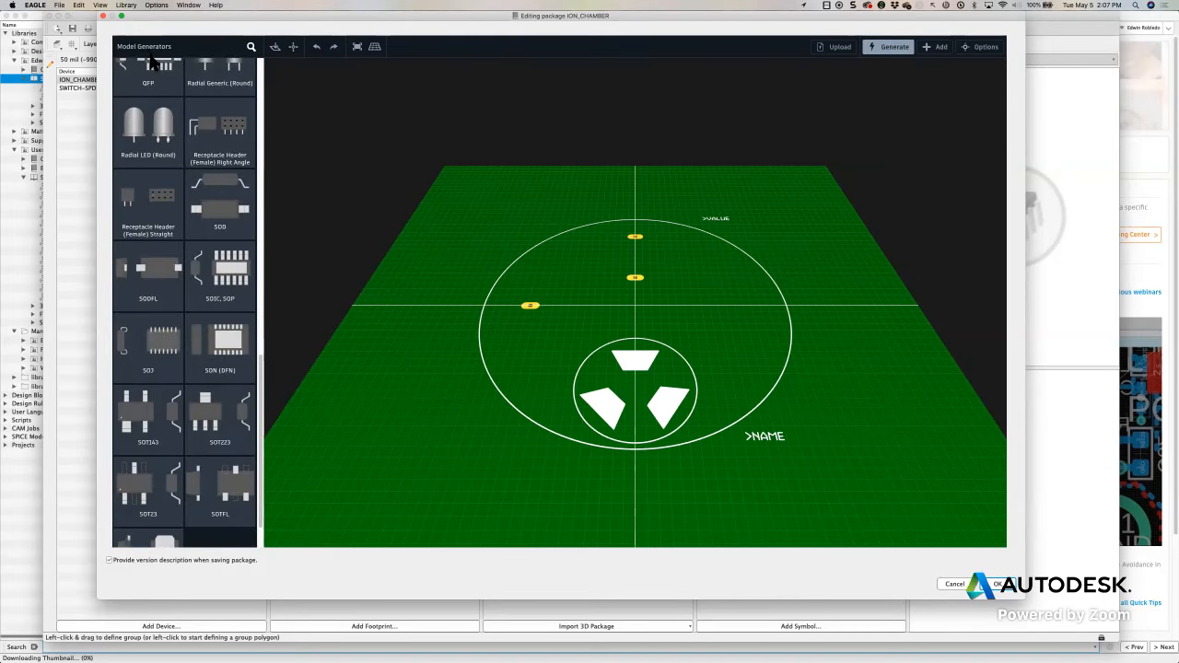
pyautogui.click(900, 54)
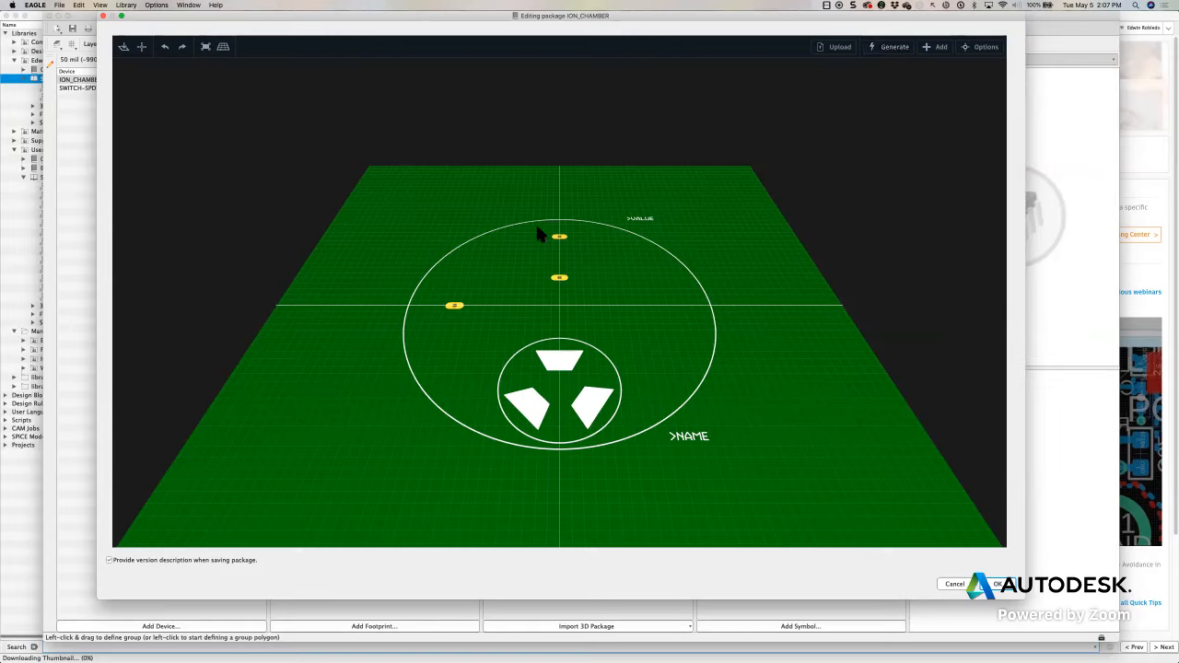
# Upload the file Ion_Chamber_STEP v2.step from the STEP folder as the package's 3D model
pyautogui.click(839, 48)
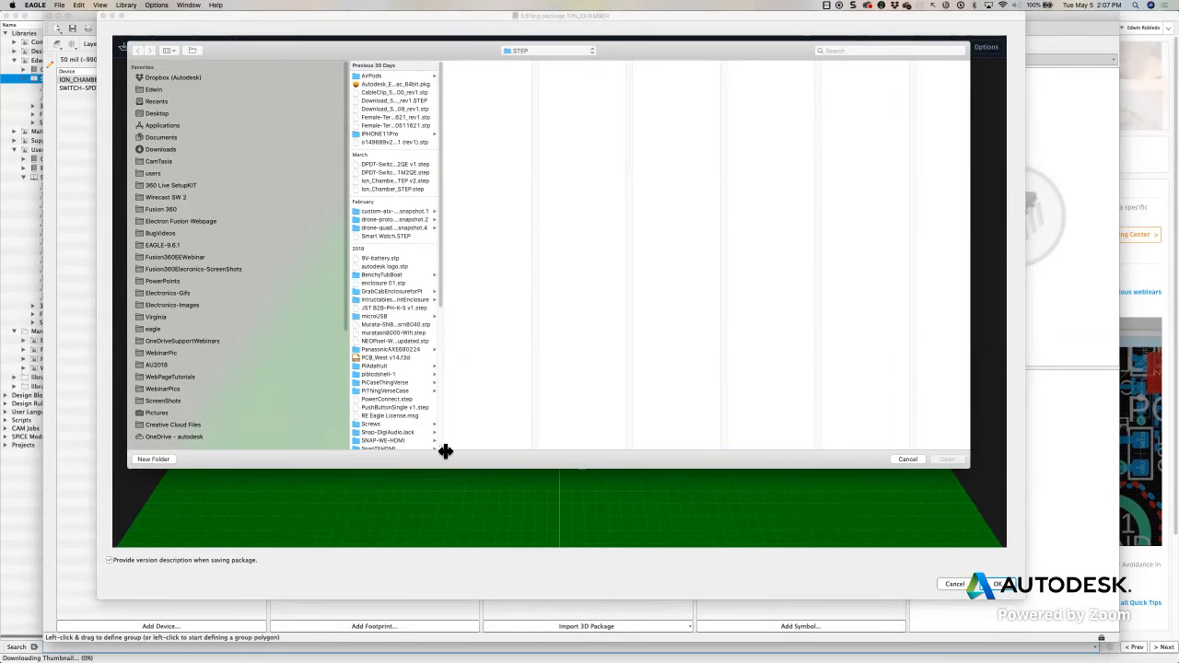
pyautogui.moveTo(443, 449); pyautogui.dragTo(568, 450)
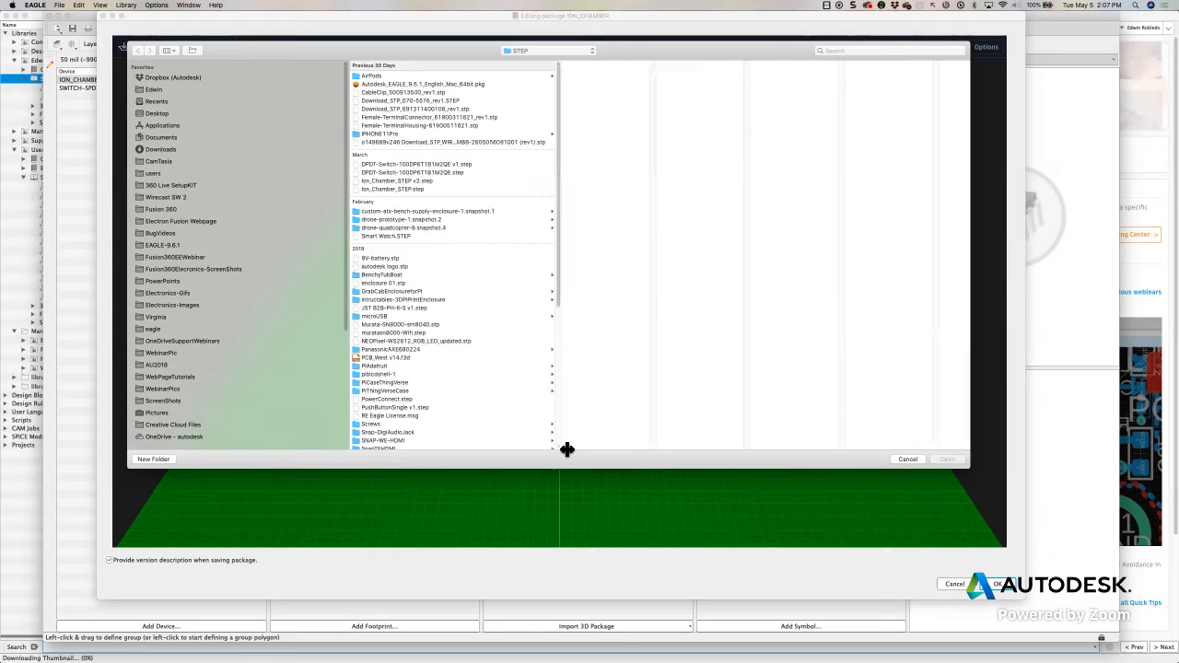
pyautogui.click(369, 181)
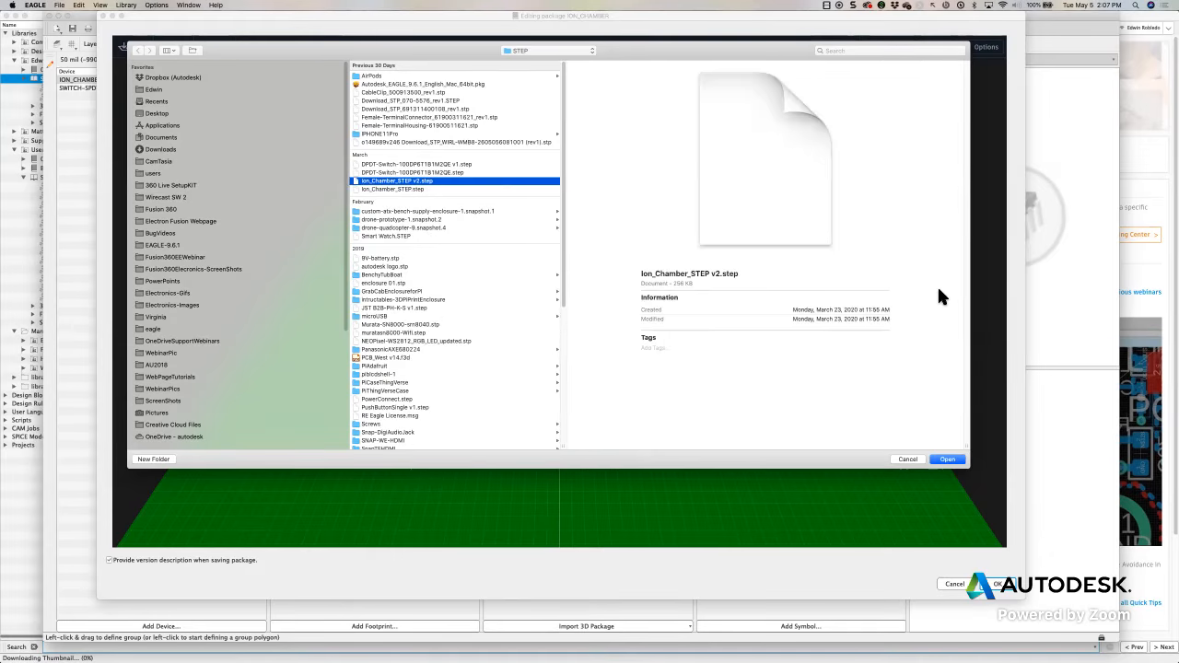
pyautogui.click(950, 459)
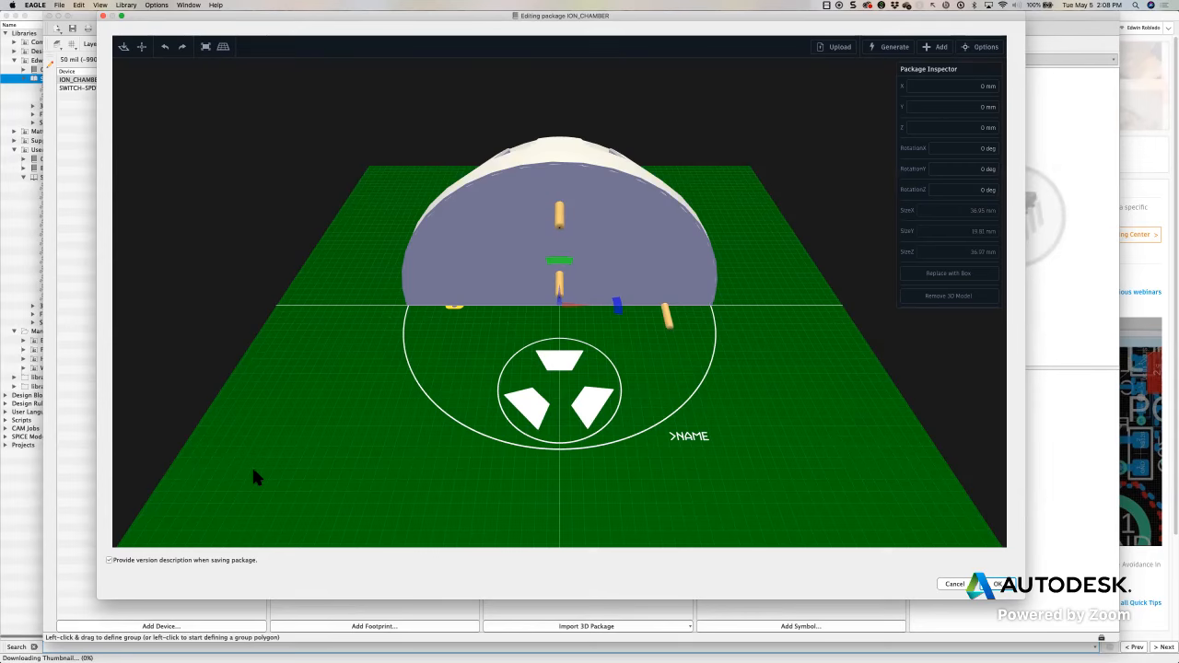
# Rotate the ion chamber model to -90 degrees about X and -180 degrees about Z so its pins face the footprint's pads
pyautogui.moveTo(482, 455); pyautogui.dragTo(561, 251)
pyautogui.click(481, 469)
pyautogui.moveTo(541, 351); pyautogui.dragTo(613, 266)
pyautogui.scroll(5, 610, 238)
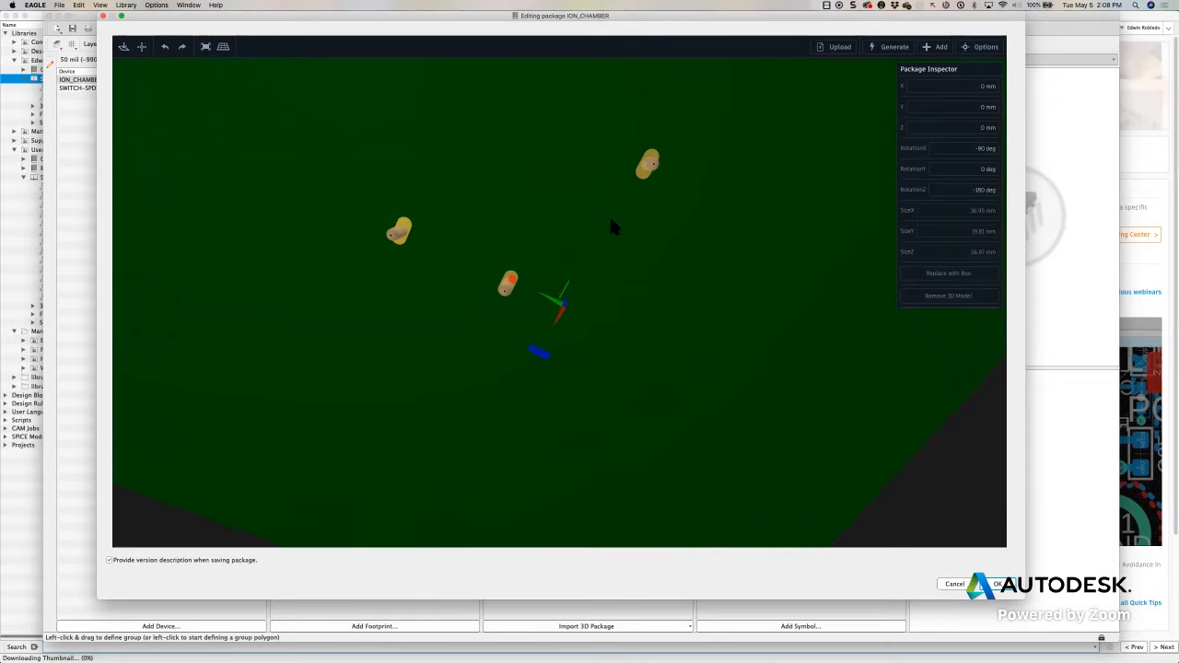
# Try to shift the model about 0.21 mm in X and -0.65 mm in Y relative to the pads, and undo the move
pyautogui.moveTo(607, 224)
pyautogui.mouseDown()
pyautogui.moveTo(595, 271)
pyautogui.moveTo(601, 214)
pyautogui.moveTo(608, 223)
pyautogui.mouseUp()
pyautogui.moveTo(690, 363); pyautogui.dragTo(691, 363)
pyautogui.scroll(3, 764, 349)
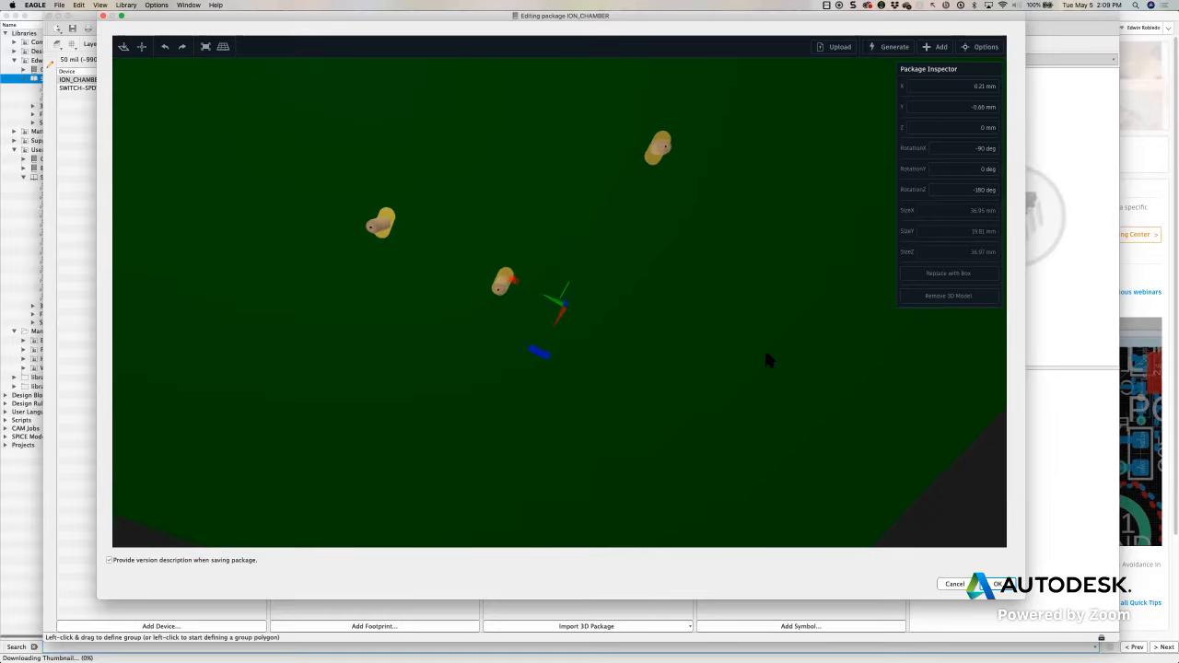
pyautogui.press('super+z')
# Examine from above and from the side how the ion chamber model sits on the board footprint
pyautogui.scroll(-8, 765, 345)
pyautogui.moveTo(753, 244); pyautogui.dragTo(583, 237)
pyautogui.click(583, 238)
pyautogui.click(663, 437)
pyautogui.moveTo(664, 437); pyautogui.dragTo(654, 402)
pyautogui.click(654, 402)
pyautogui.scroll(5, 653, 398)
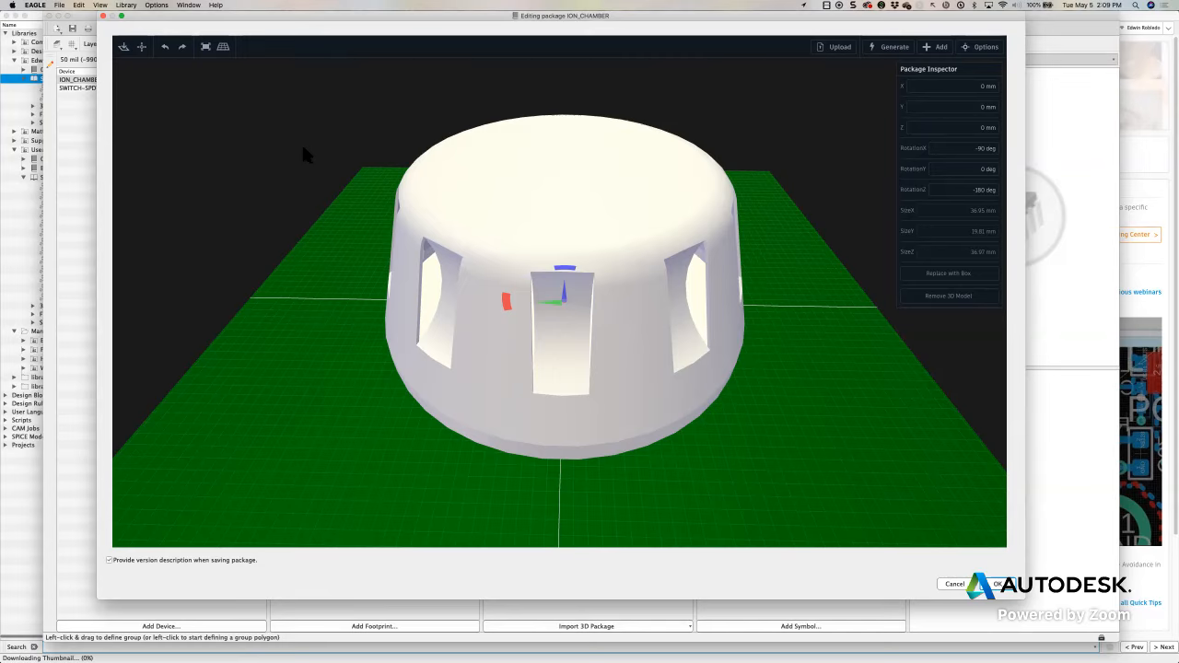
pyautogui.moveTo(353, 20); pyautogui.dragTo(342, 31)
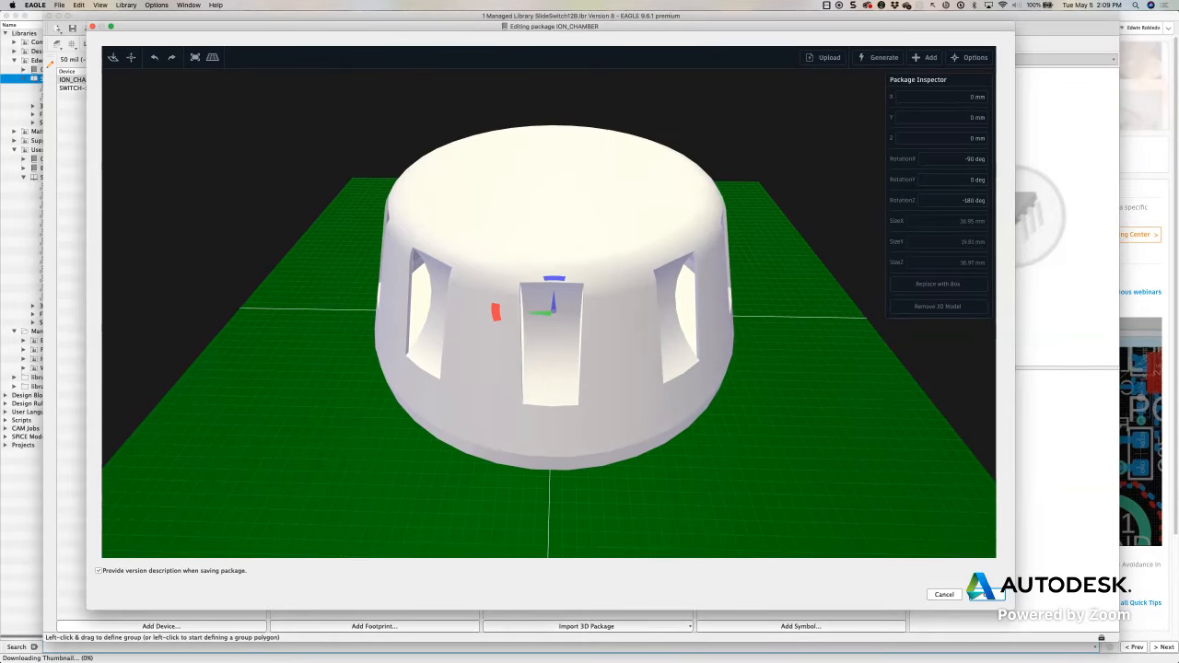
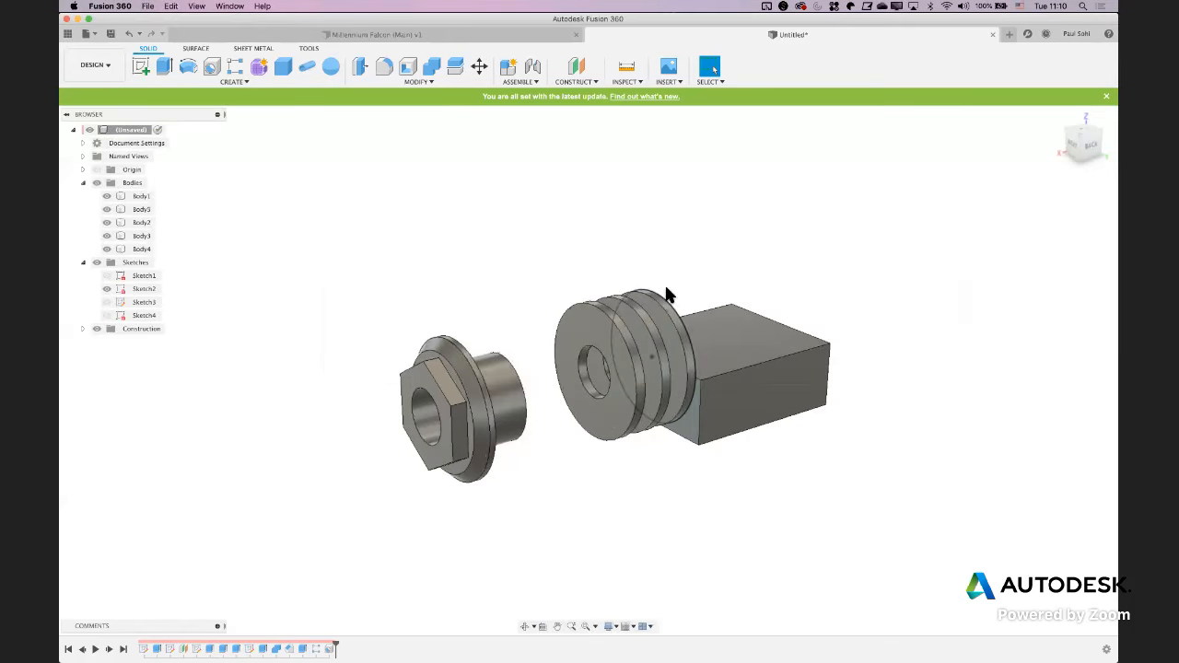
# Switch to Preview and examine the dimensioned views of the jack in the NMJ4HCD2.pdf drawing
pyautogui.moveTo(568, 645)
pyautogui.click(804, 647)
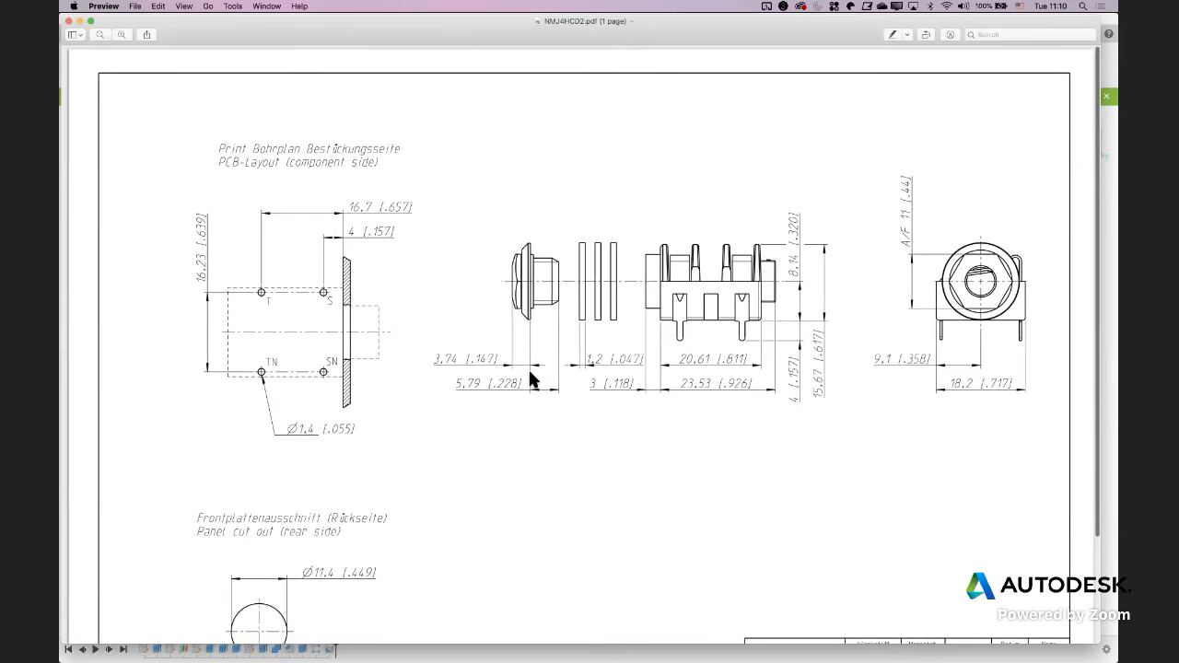
pyautogui.scroll(-5, 530, 374)
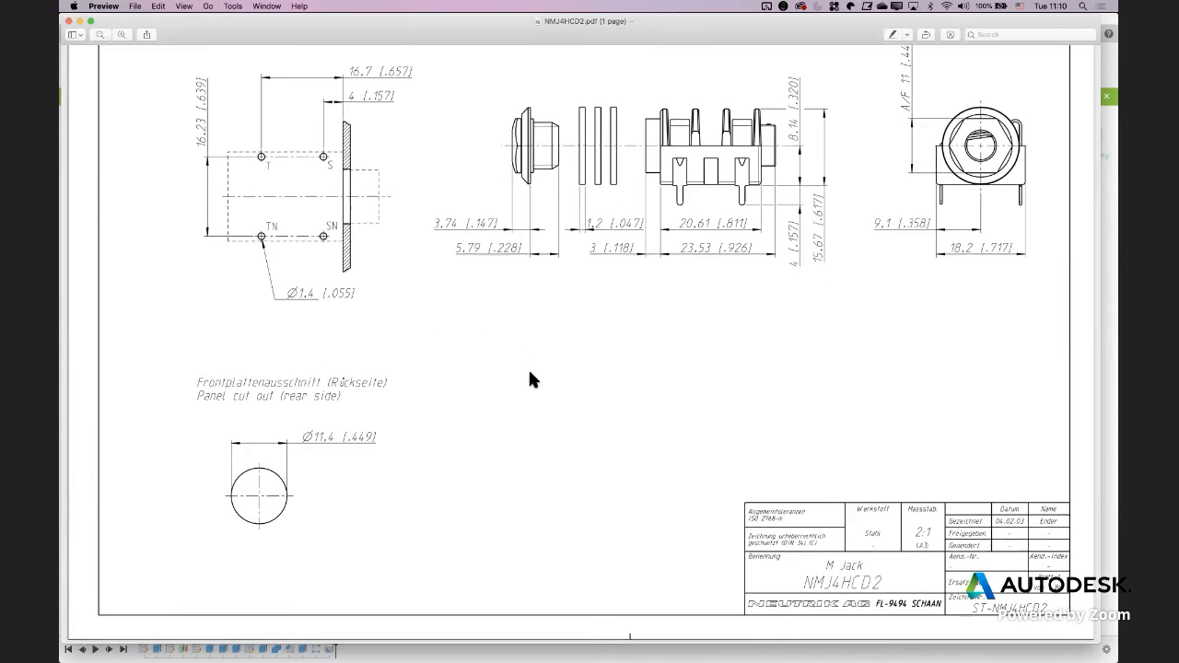
pyautogui.scroll(2, 509, 318)
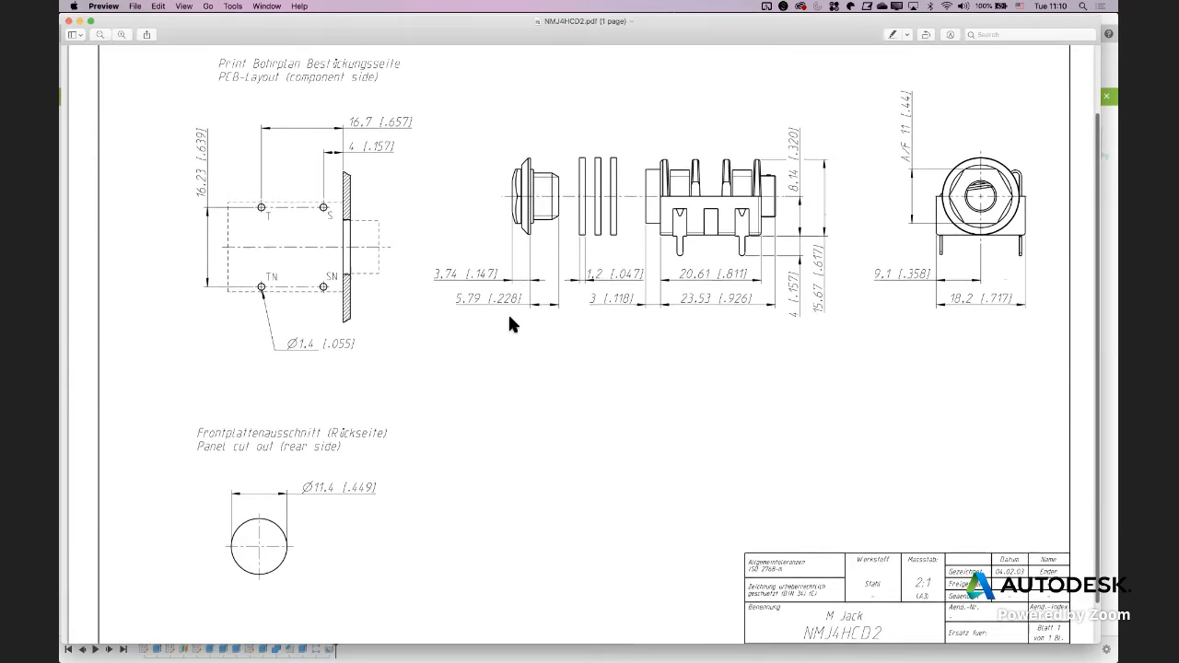
pyautogui.scroll(1, 509, 318)
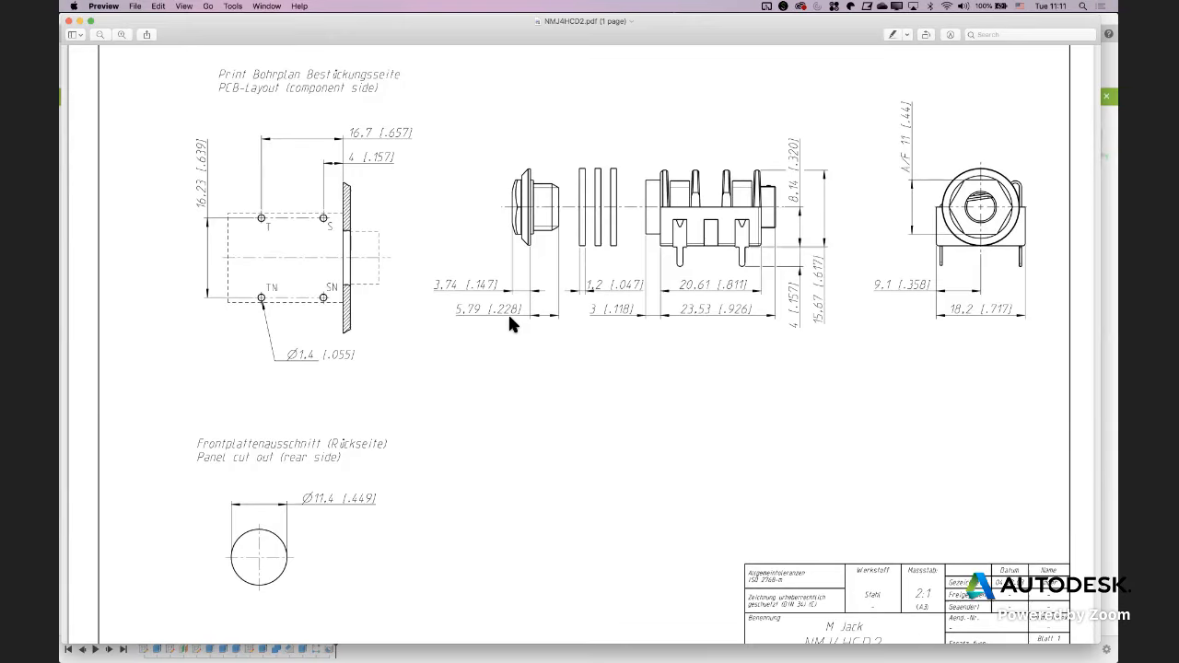
# Switch back to Fusion 360 and create a new empty design
pyautogui.press('super+Tab')
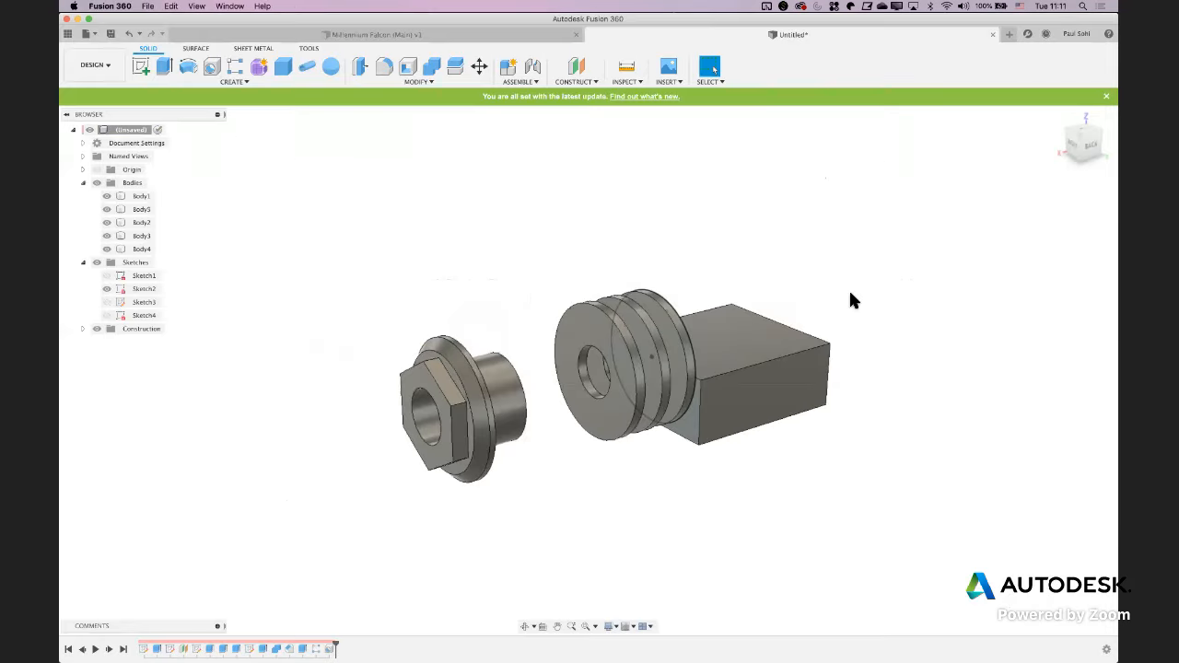
pyautogui.keyDown('shift'); pyautogui.moveTo(941, 322); pyautogui.dragTo(895, 312, button='middle'); pyautogui.keyUp('shift')
pyautogui.press('super+n')
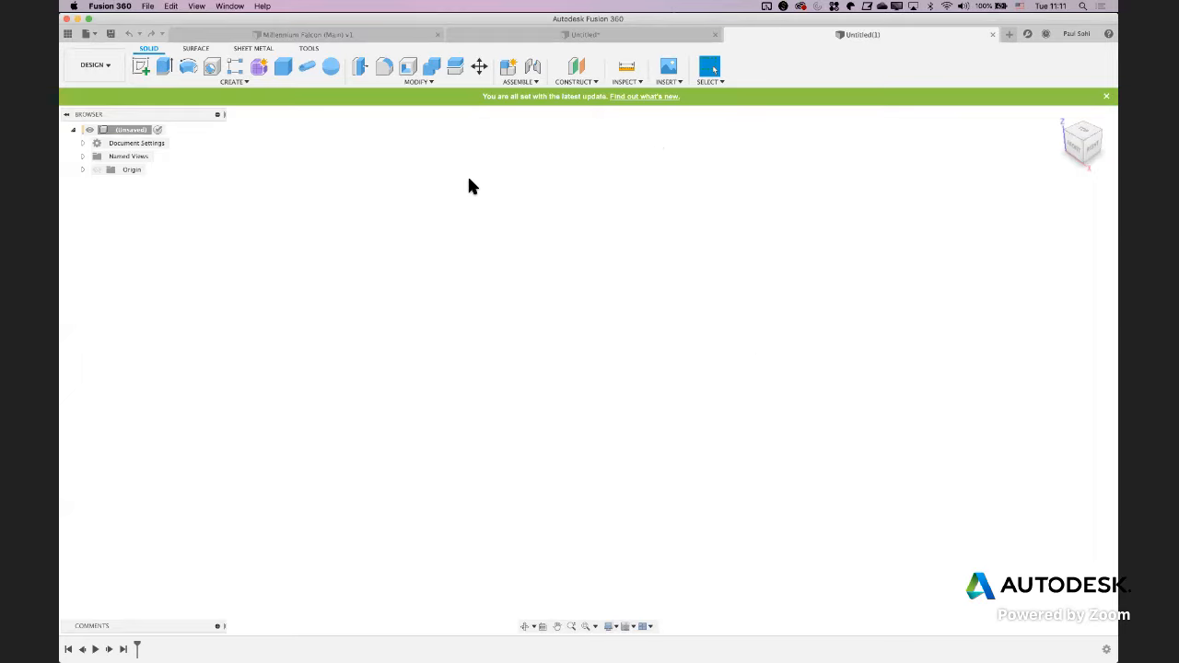
# Consult the jack body dimensions in the NMJ4HCD2.pdf drawing and start a sketch on the horizontal XY plane in Fusion 360
pyautogui.press('super+Tab')
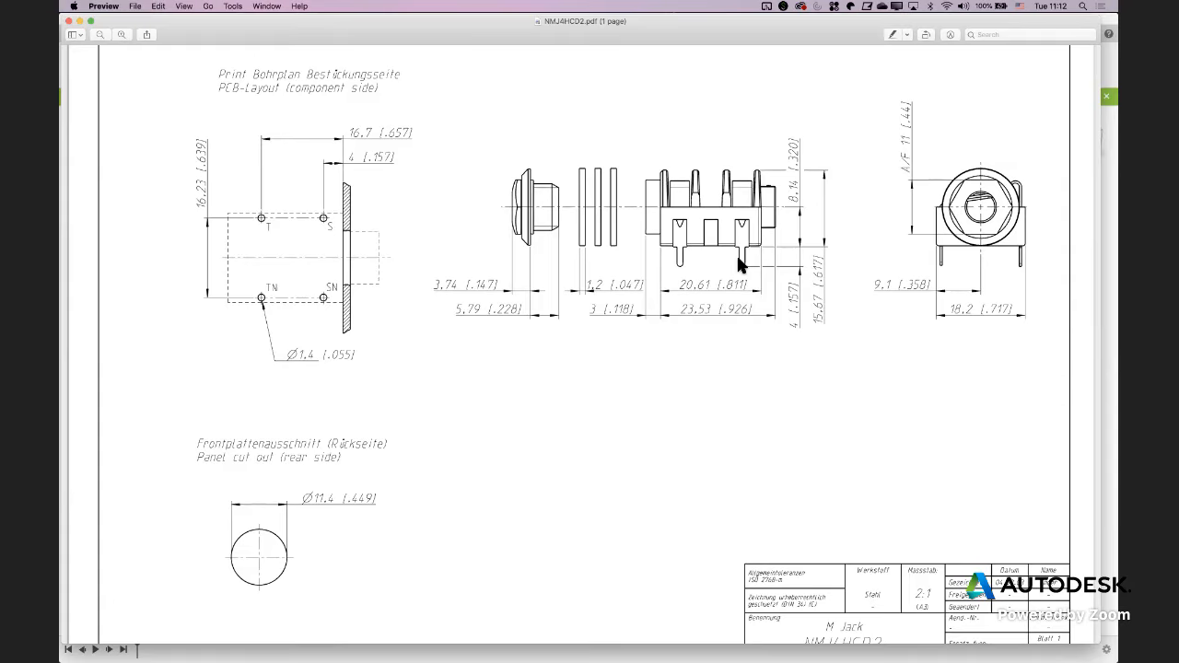
pyautogui.press('super+Tab')
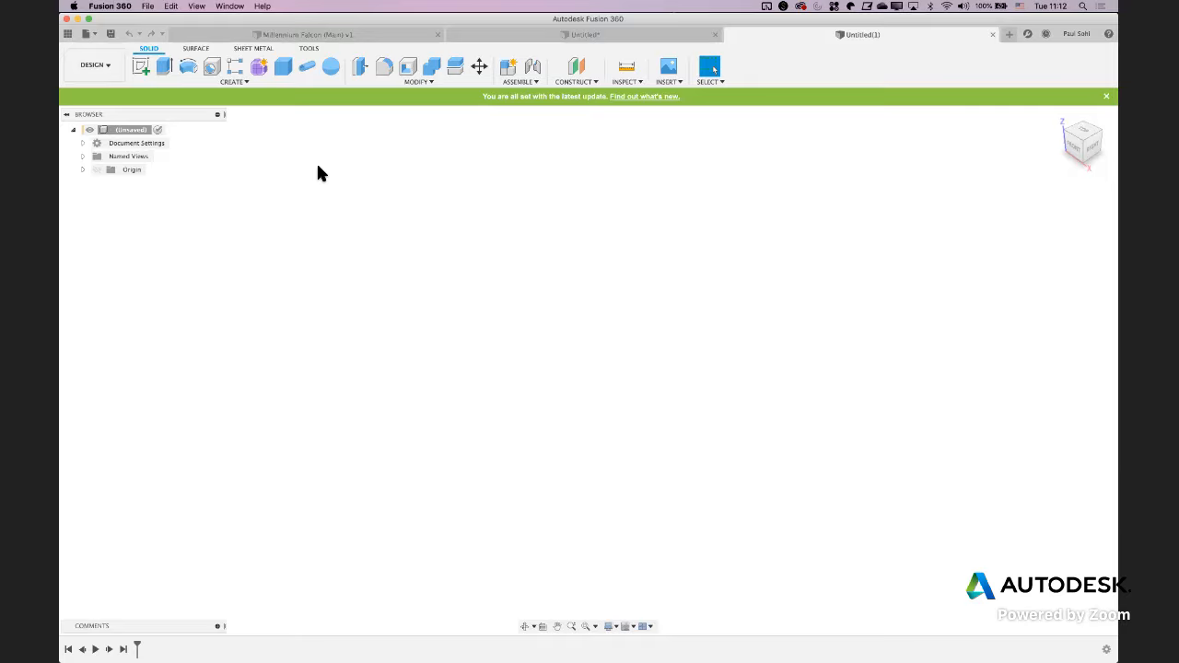
pyautogui.click(142, 68)
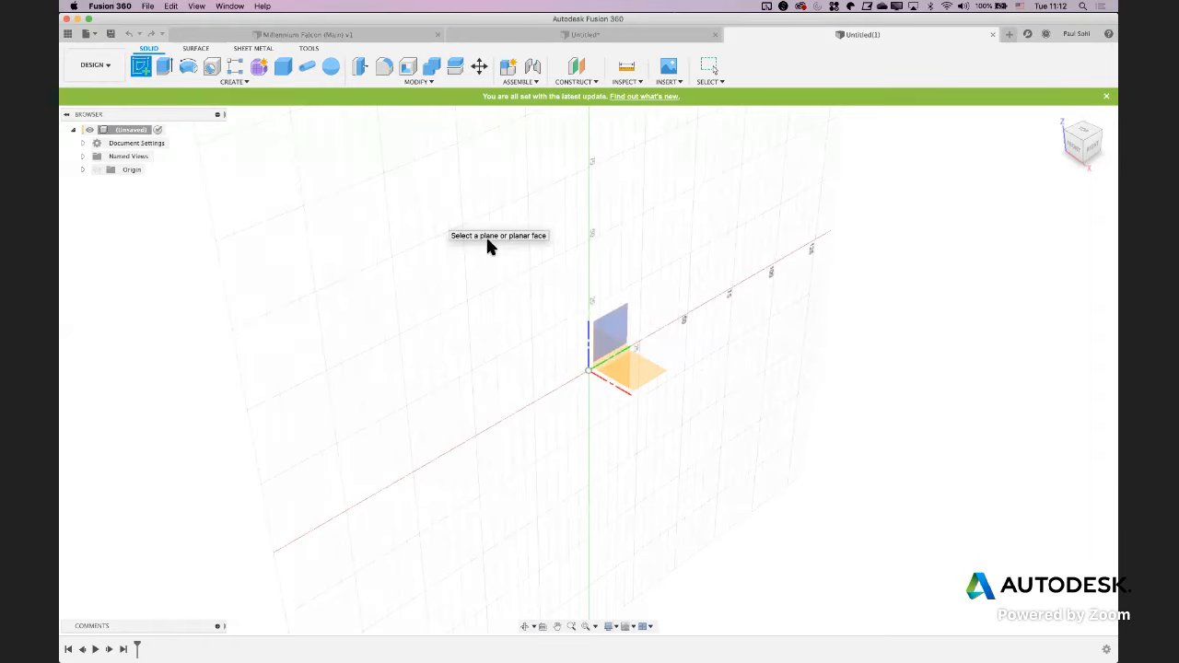
pyautogui.click(652, 373)
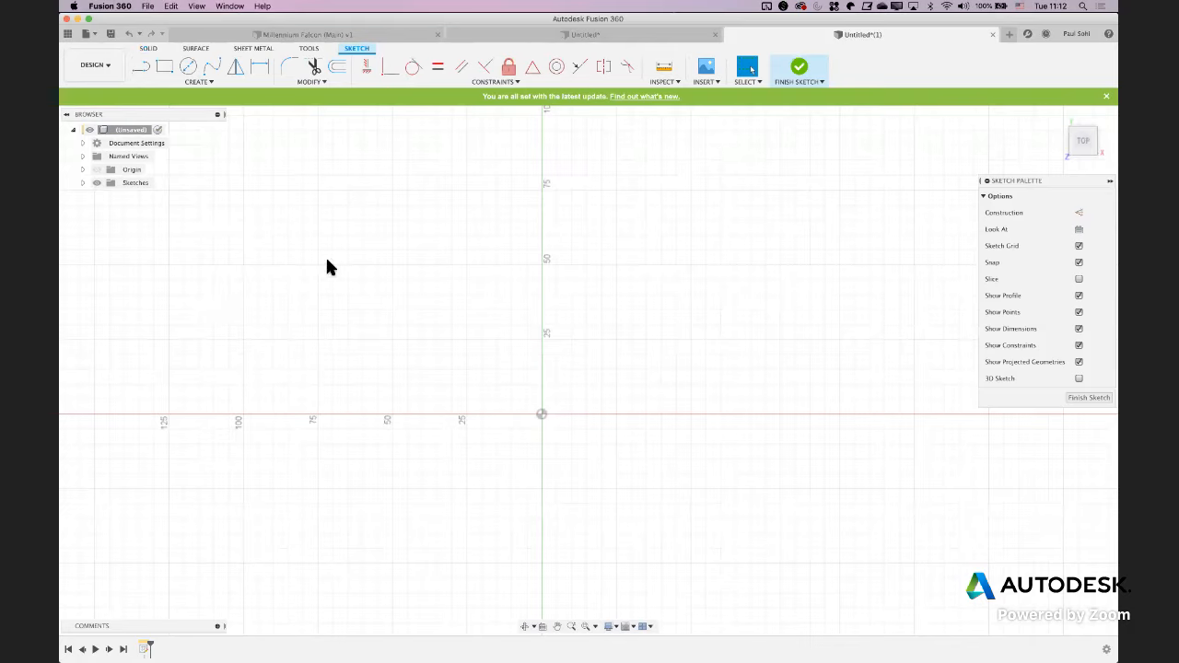
# Sketch a rectangle with one corner on the origin, 20.61 mm high and 18.2 mm wide
pyautogui.click(164, 68)
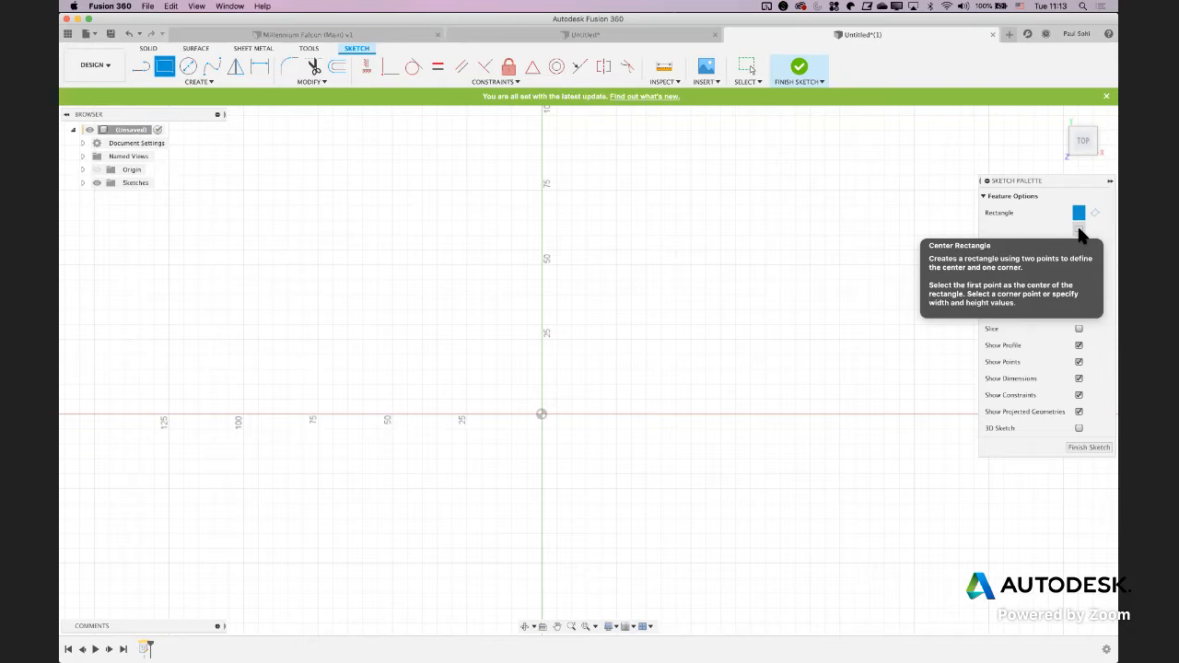
pyautogui.click(541, 415)
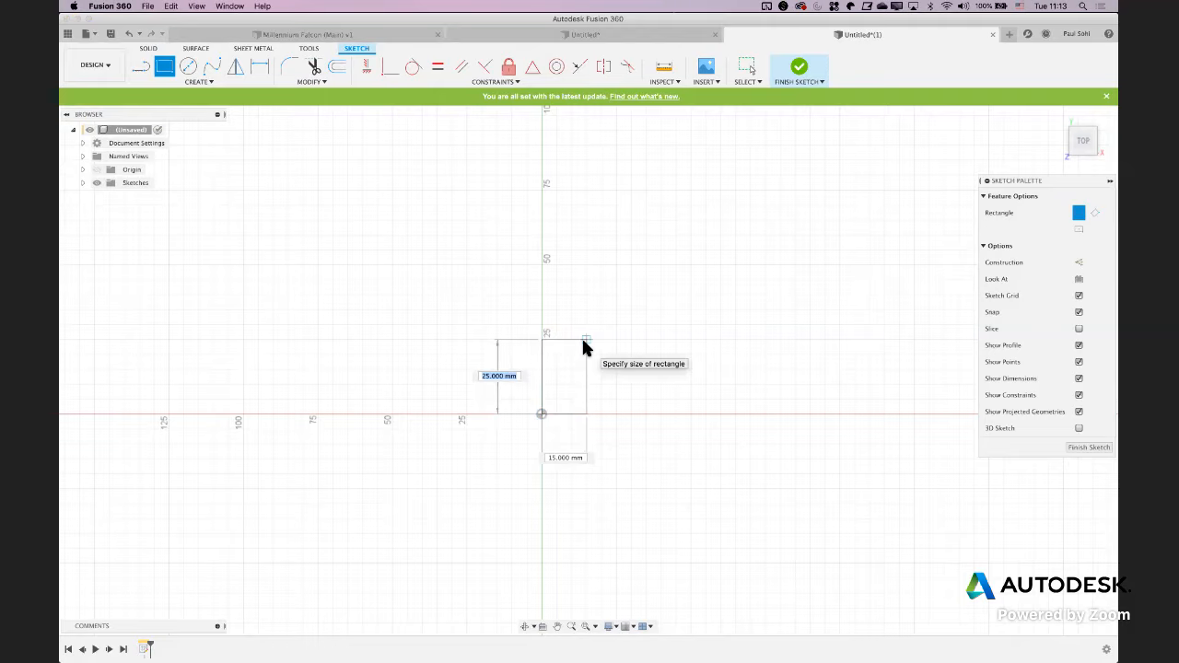
pyautogui.write('20.61')
pyautogui.press('Tab')
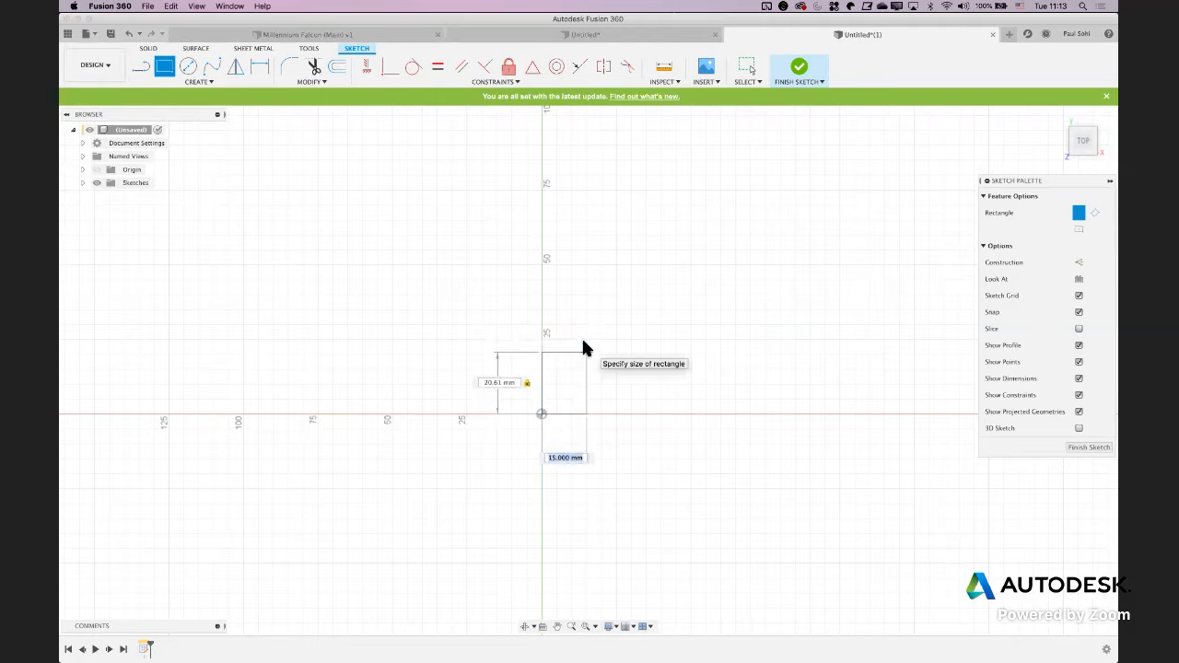
pyautogui.write('18.2')
pyautogui.press('Return')
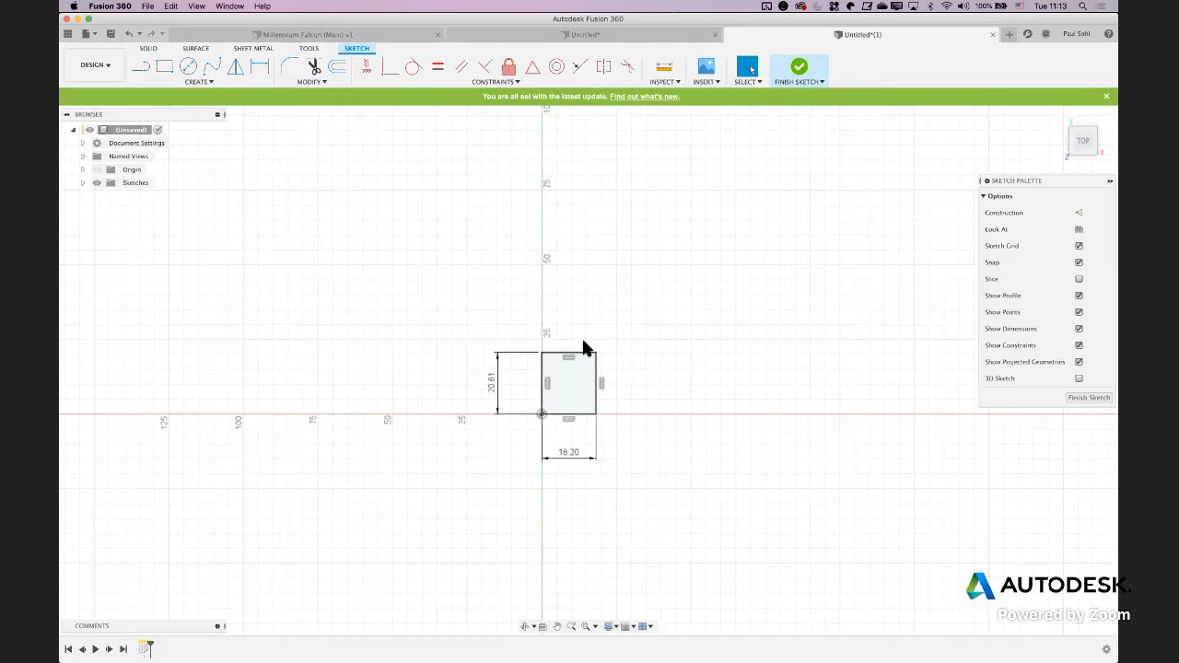
# Check the jack dimensions in the NMJ4HCD2.pdf drawing again and finish the rectangle sketch in Fusion 360
pyautogui.press('super+Tab')
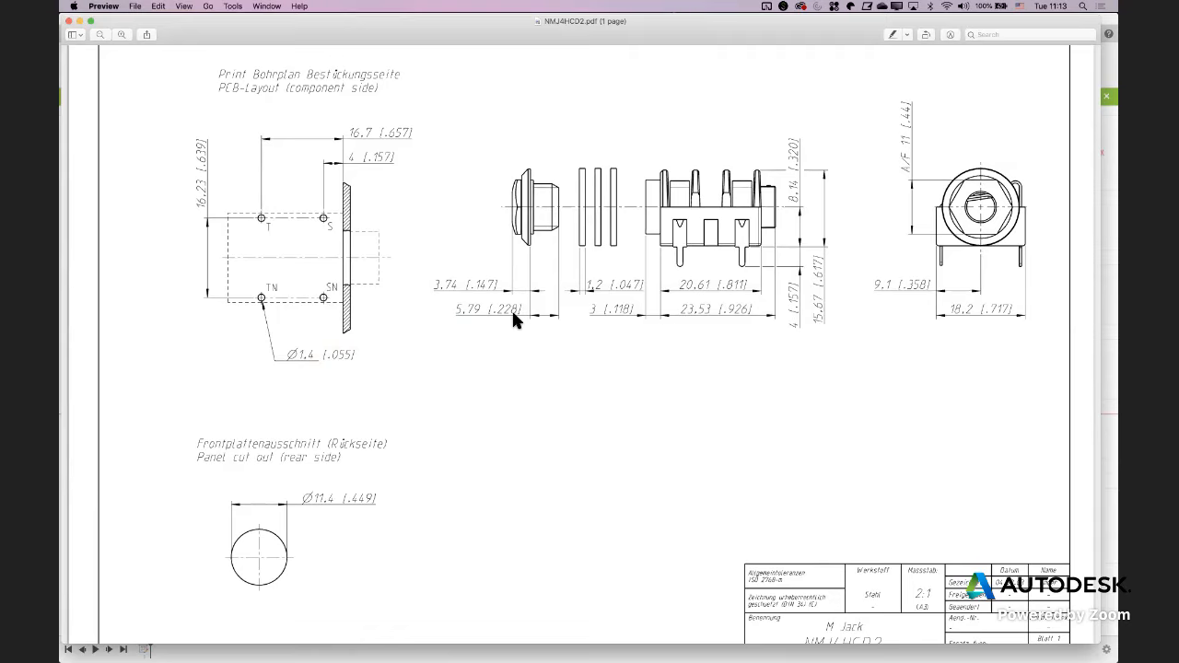
pyautogui.press('super+Tab')
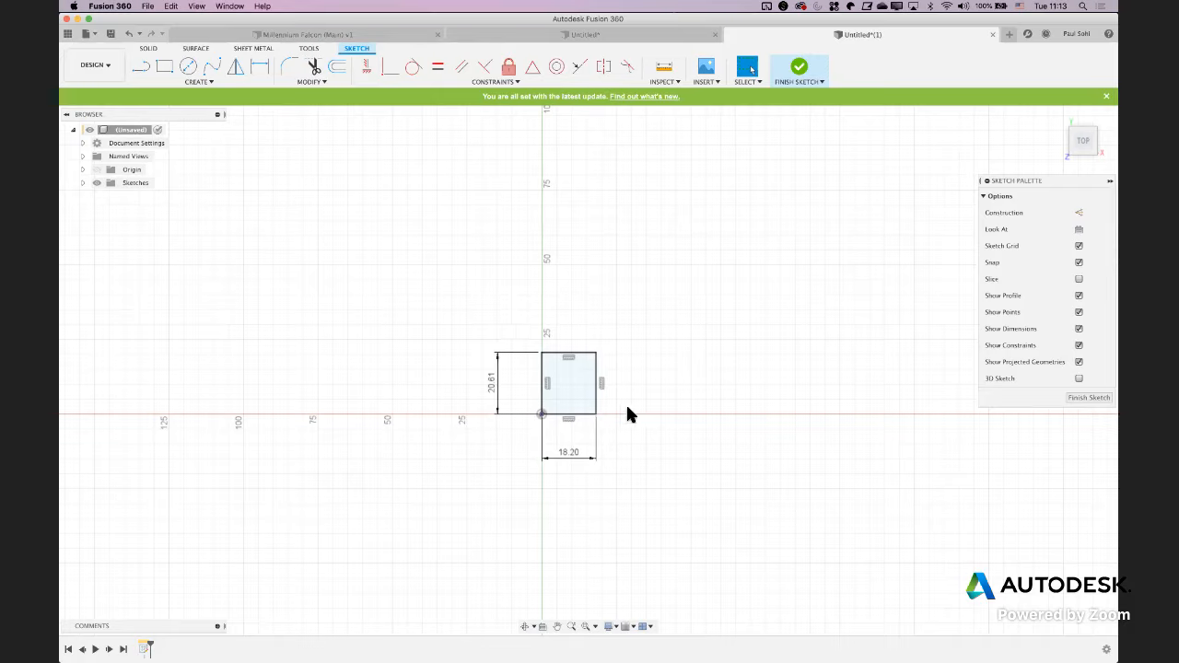
pyautogui.click(804, 66)
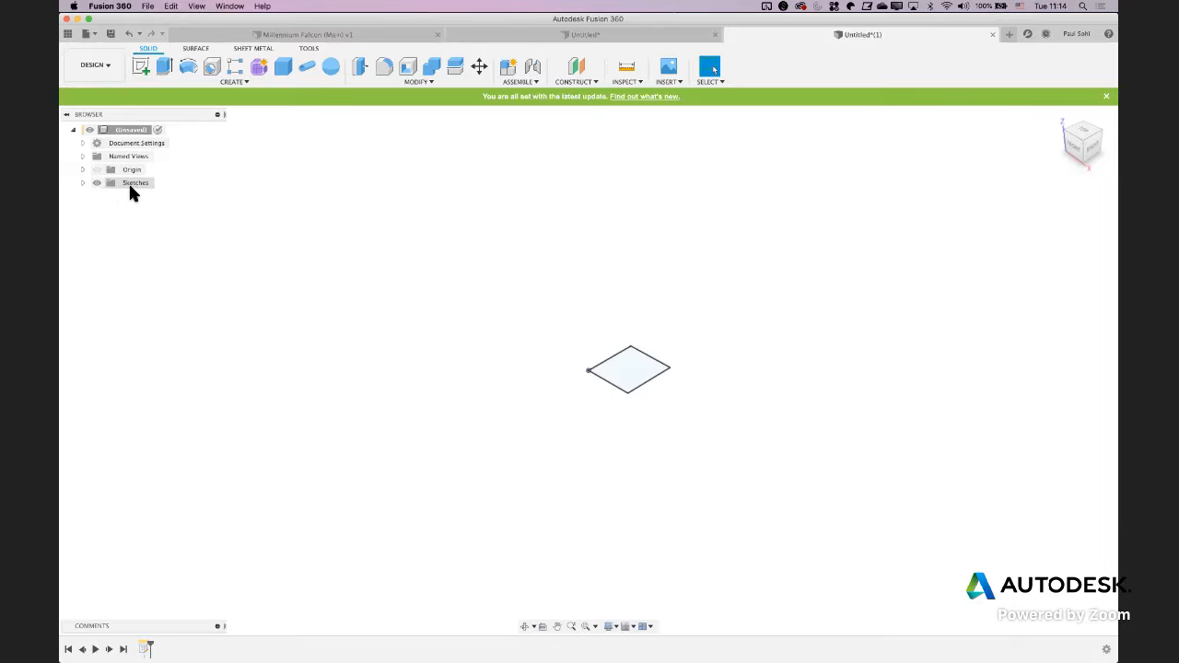
# Rename the rectangle sketch to "Base unit" and leave sketch editing
pyautogui.click(82, 182)
pyautogui.click(147, 198)
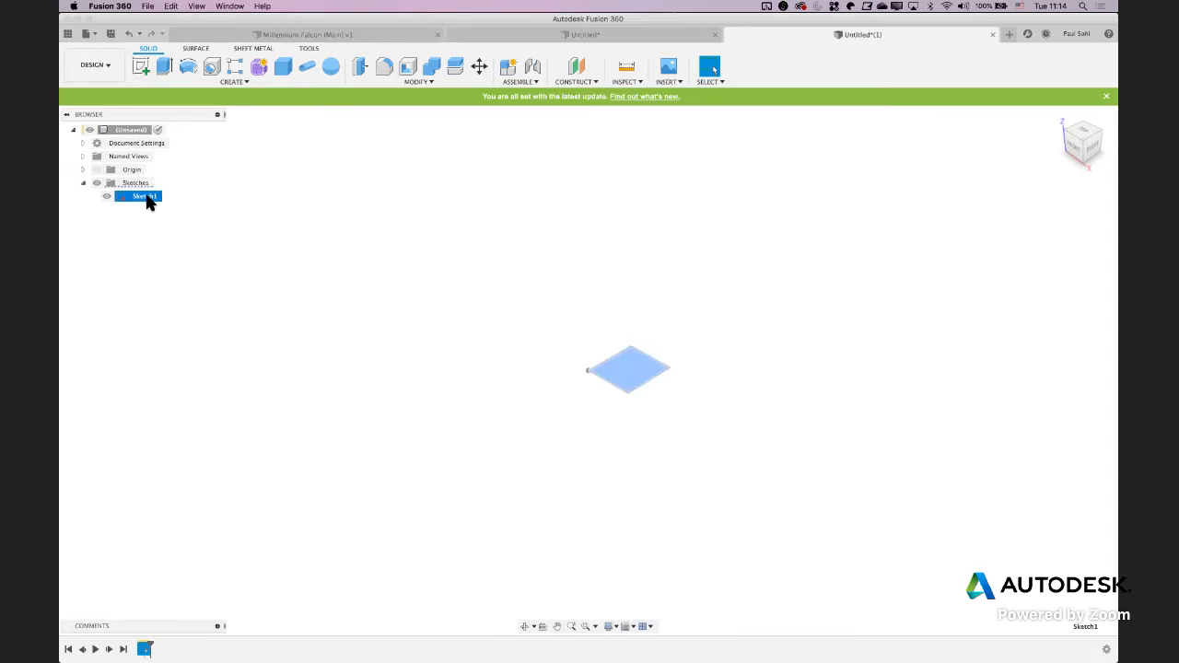
pyautogui.doubleClick(149, 199)
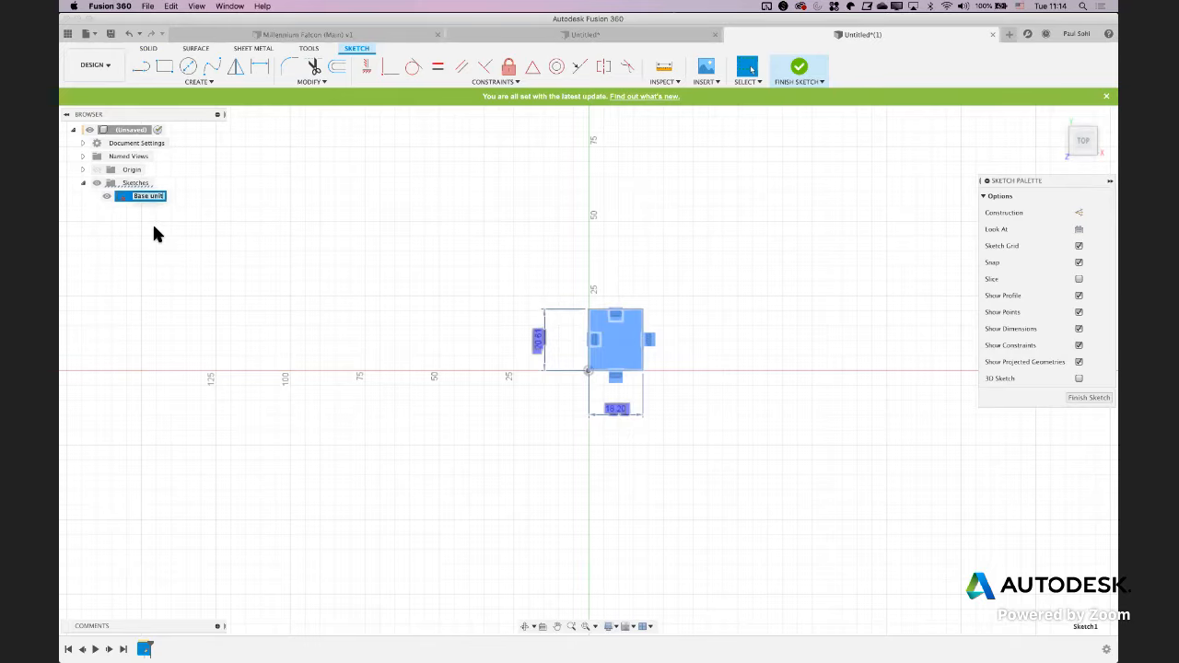
pyautogui.click(794, 70)
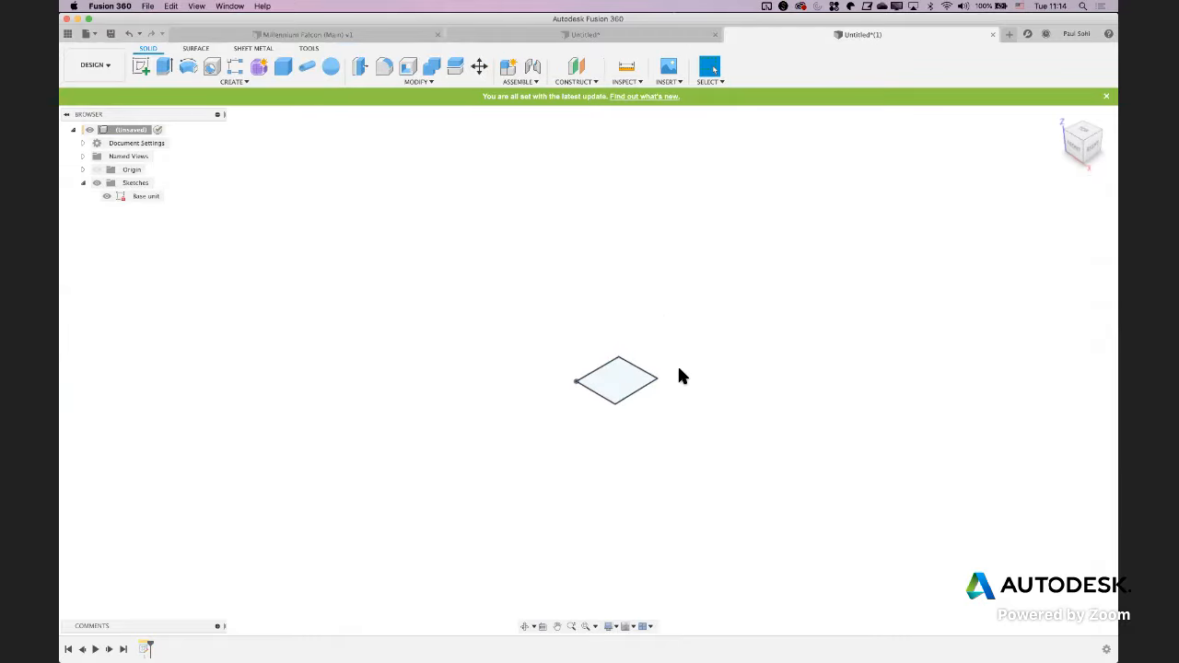
# Extrude the Base unit profile 8.14 mm upward on one side as a new body
pyautogui.click(289, 80)
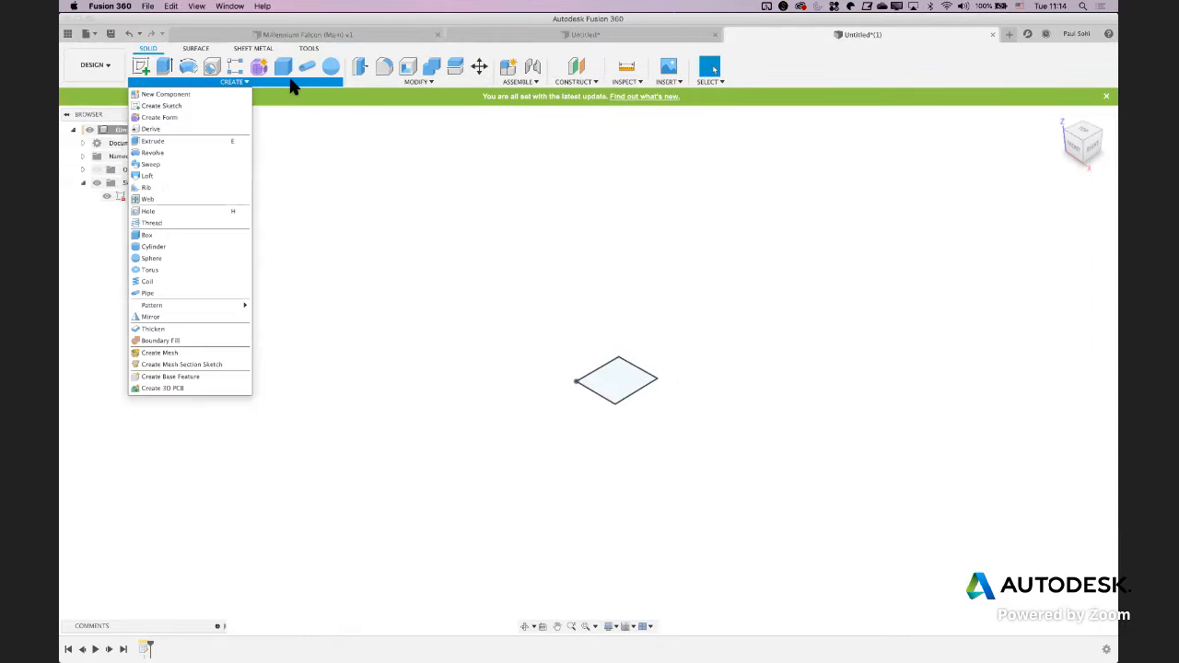
pyautogui.click(198, 140)
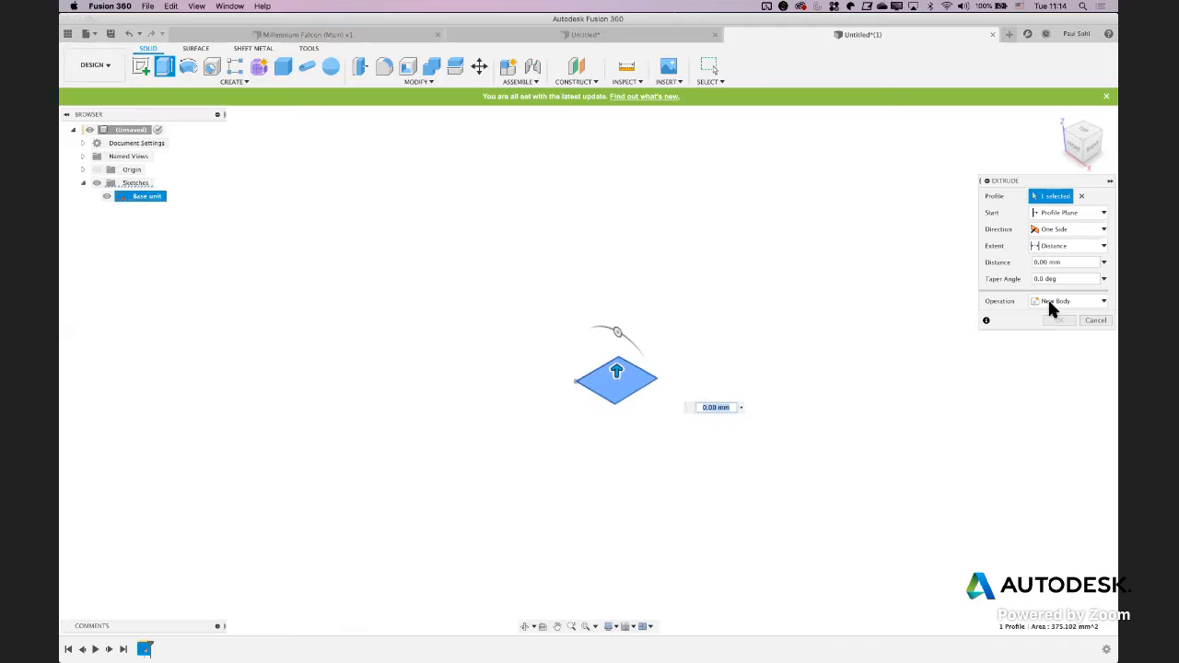
pyautogui.click(1040, 229)
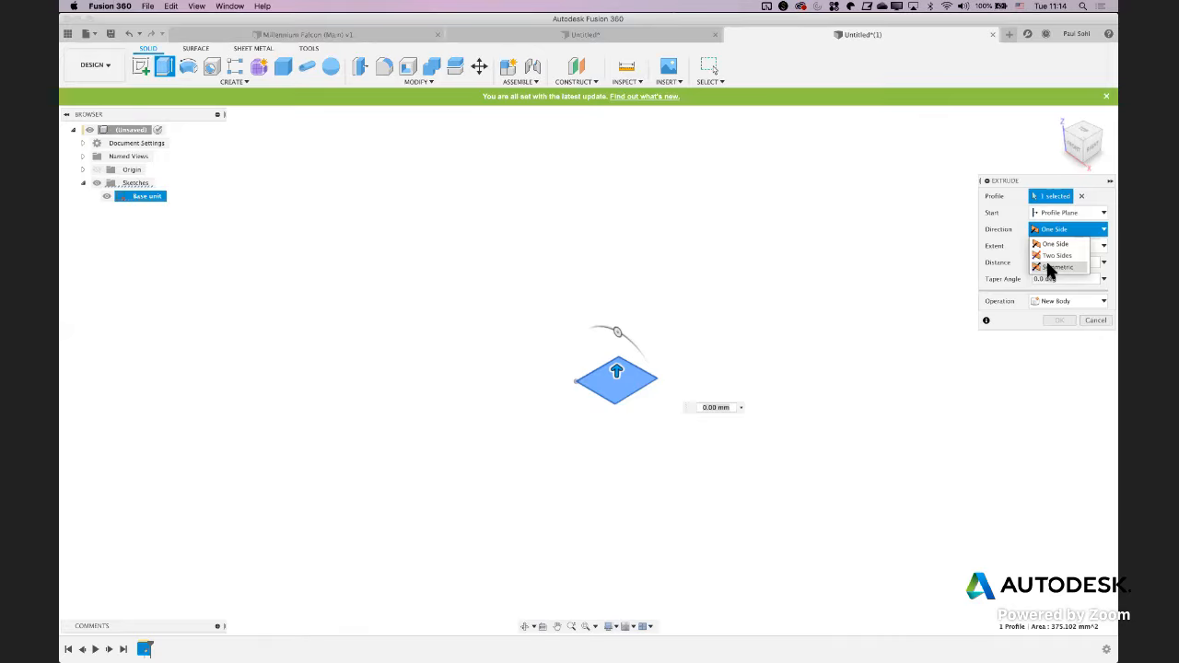
pyautogui.click(1004, 229)
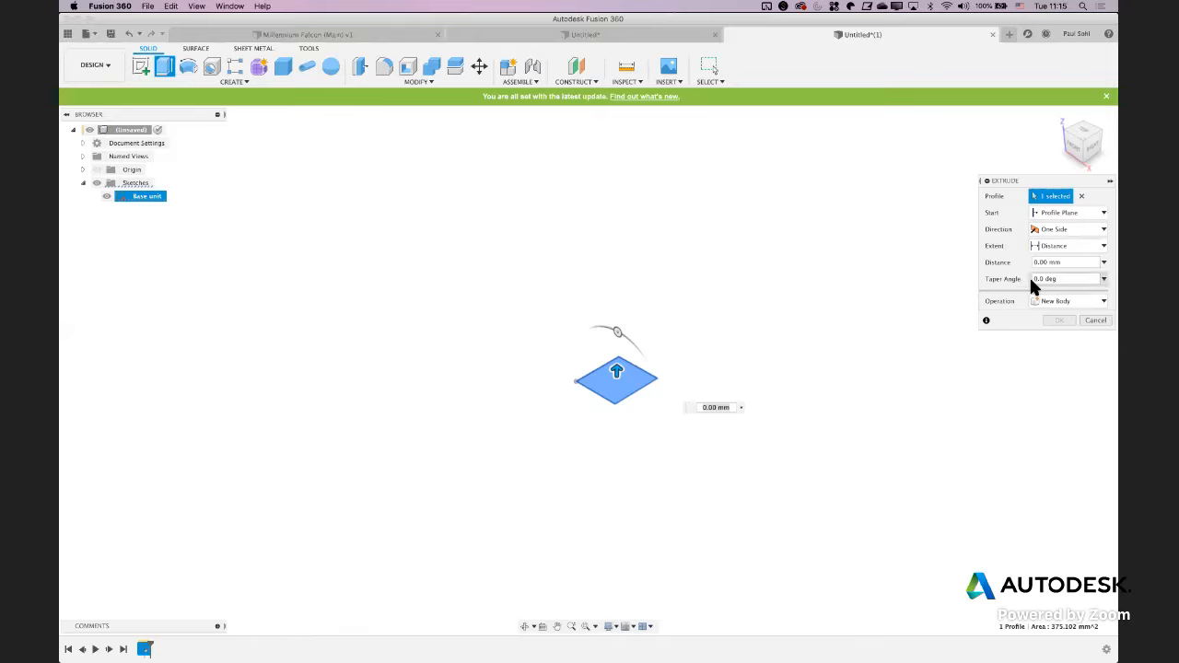
pyautogui.click(1068, 262)
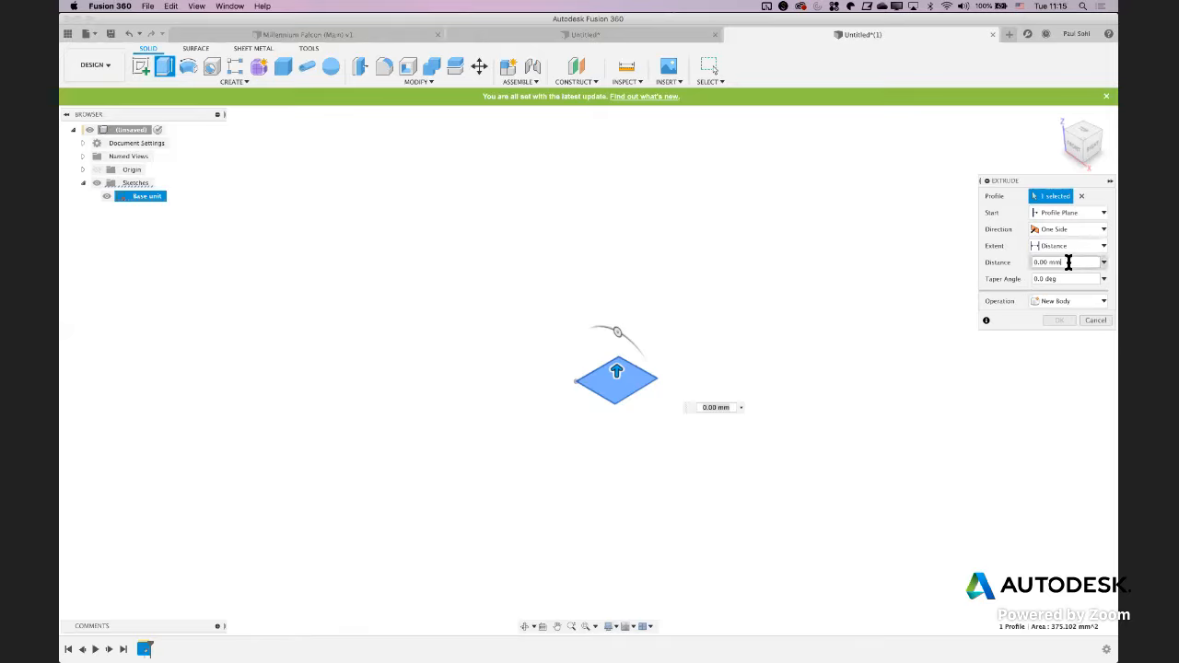
pyautogui.write('8.14')
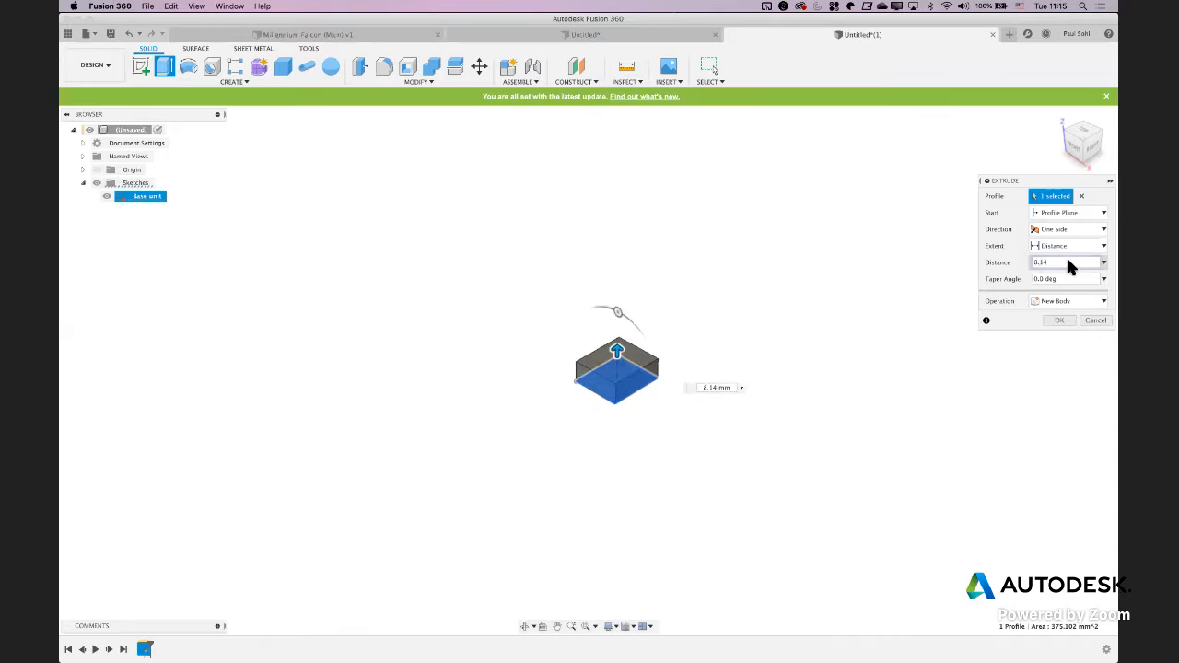
pyautogui.press('Return')
# Create an offset construction plane about 33.3 mm in front of the block's front face
pyautogui.scroll(5, 779, 366)
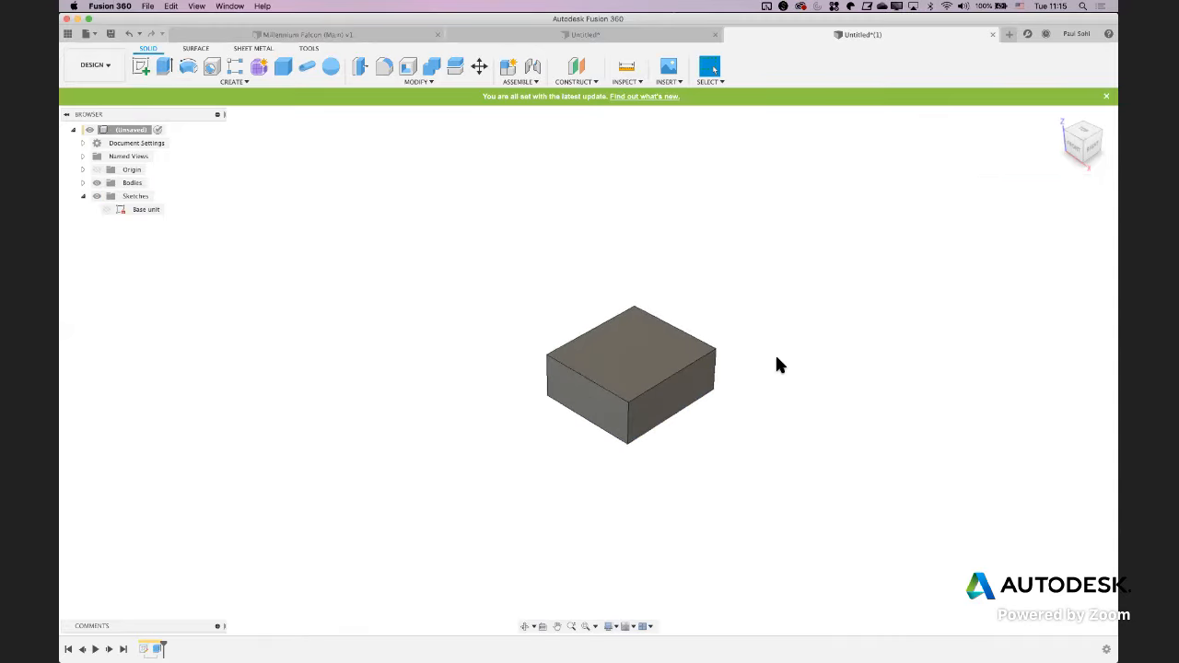
pyautogui.keyDown('shift'); pyautogui.moveTo(780, 363); pyautogui.dragTo(772, 345, button='middle'); pyautogui.keyUp('shift')
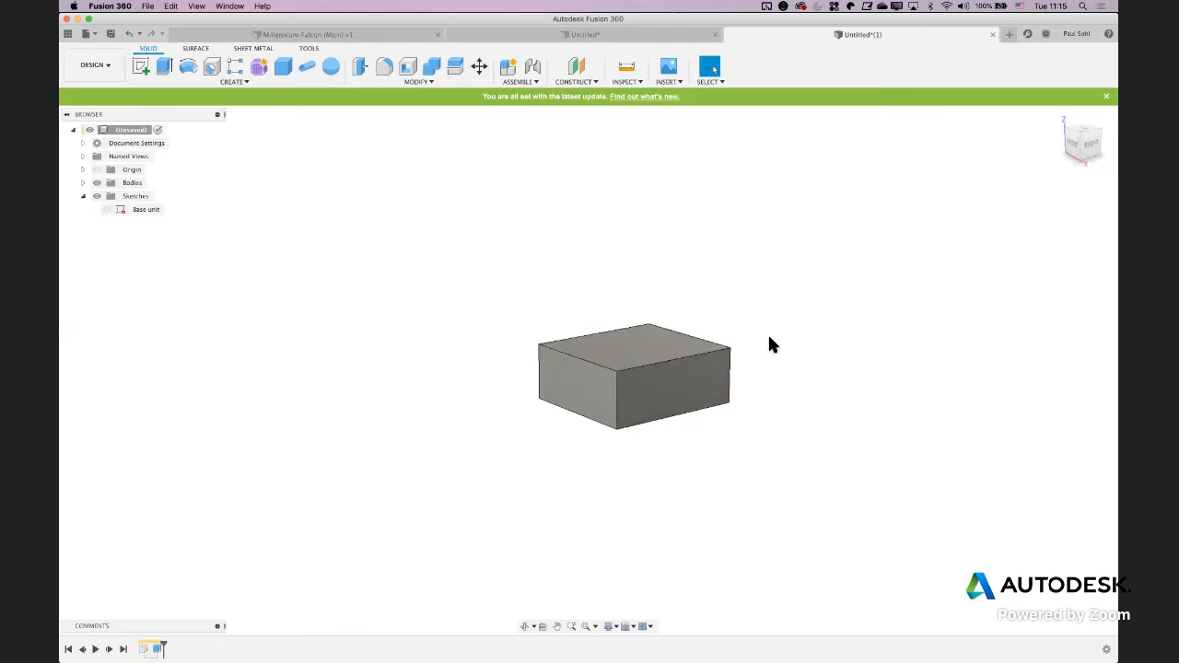
pyautogui.scroll(-2, 772, 345)
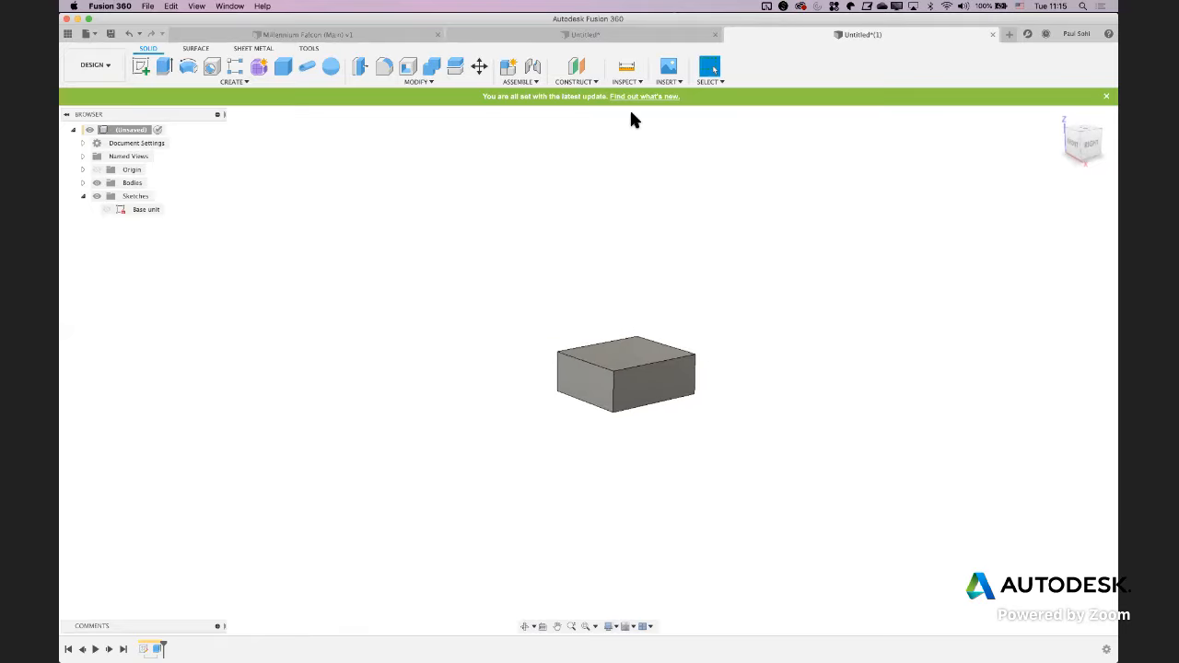
pyautogui.click(571, 72)
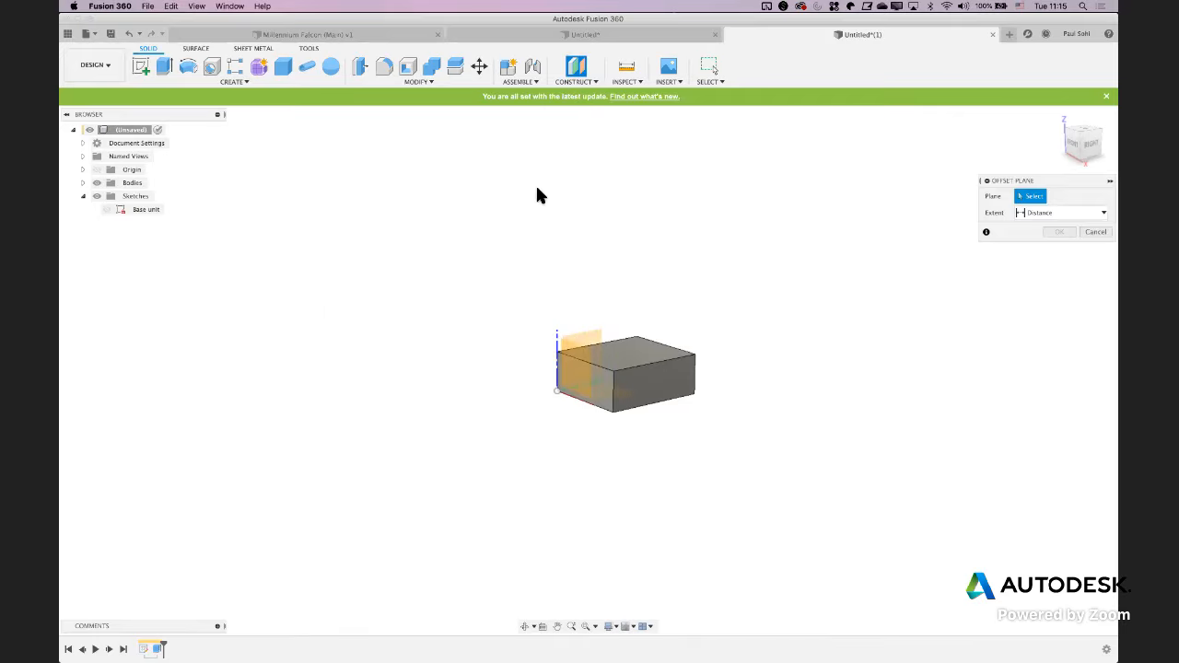
pyautogui.click(598, 404)
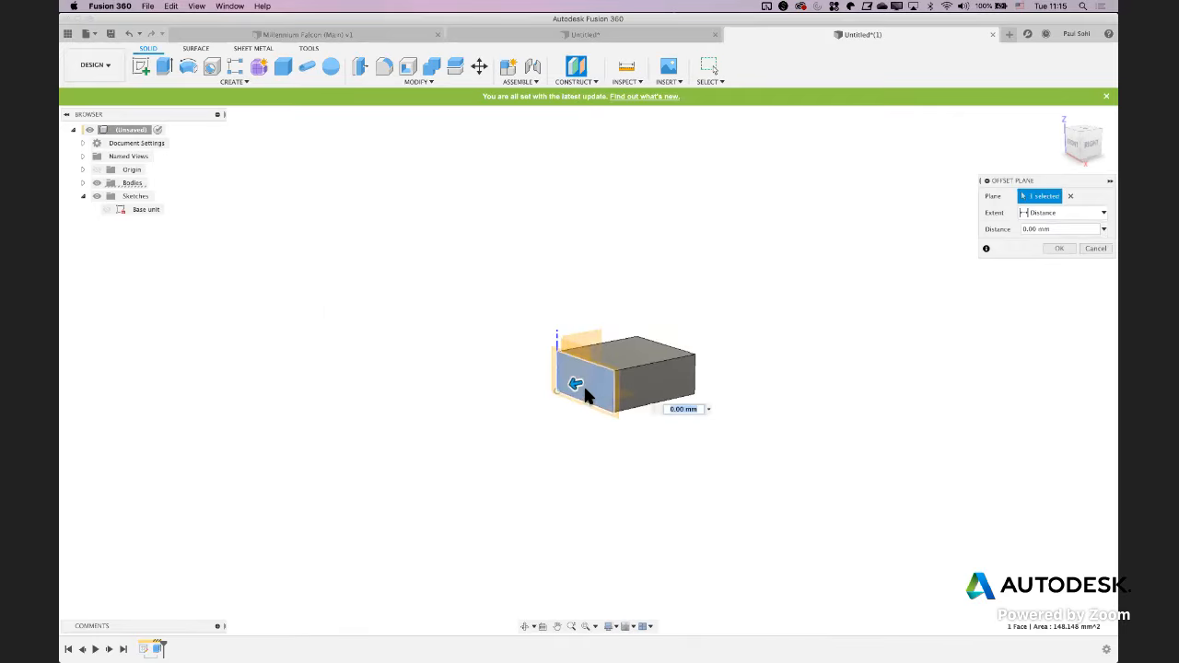
pyautogui.moveTo(574, 385); pyautogui.dragTo(433, 461)
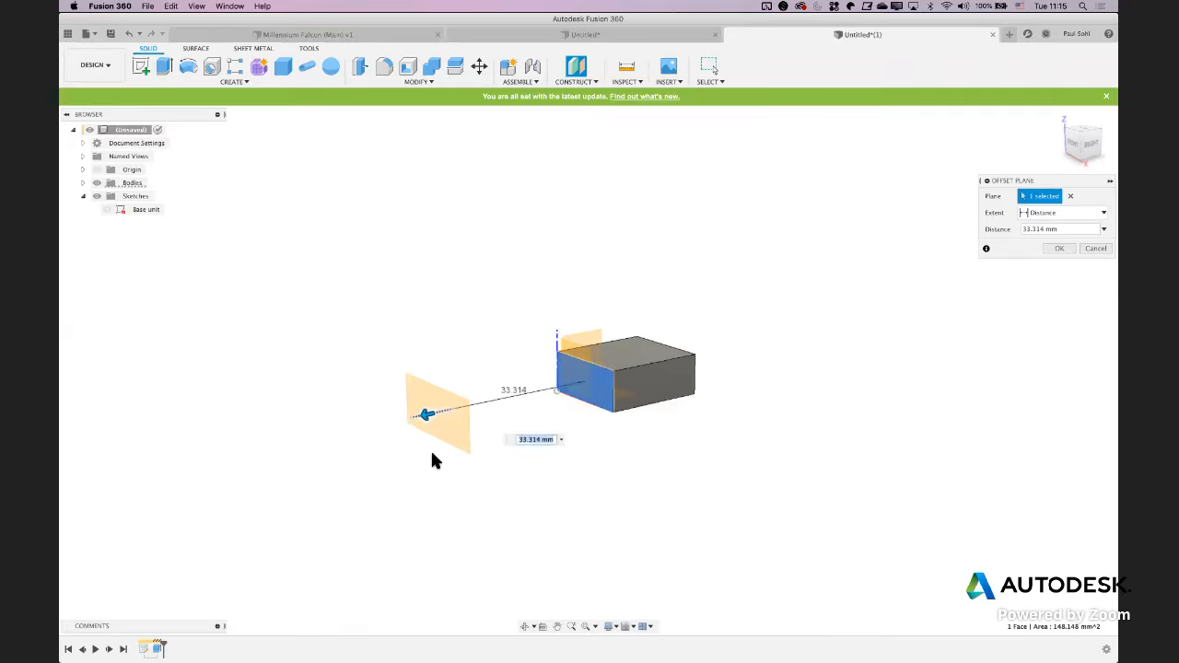
pyautogui.press('Return')
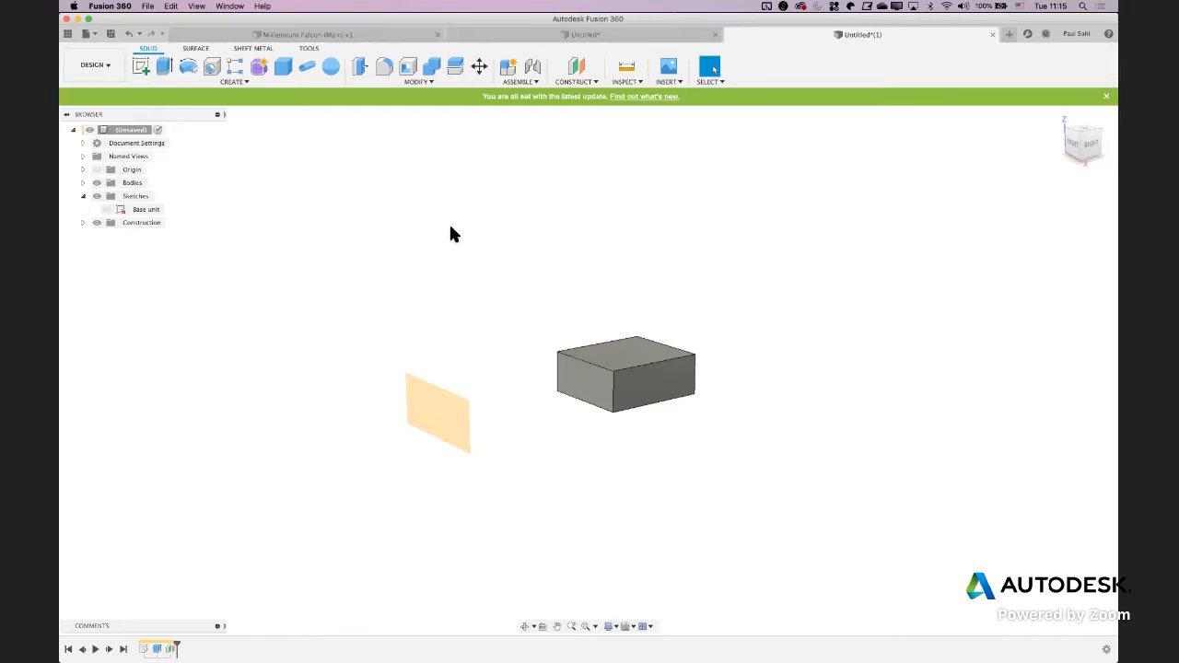
# Start a sketch on the offset plane in front of the block and check the jack's front view in NMJ4HCD2.pdf
pyautogui.click(141, 68)
pyautogui.click(408, 410)
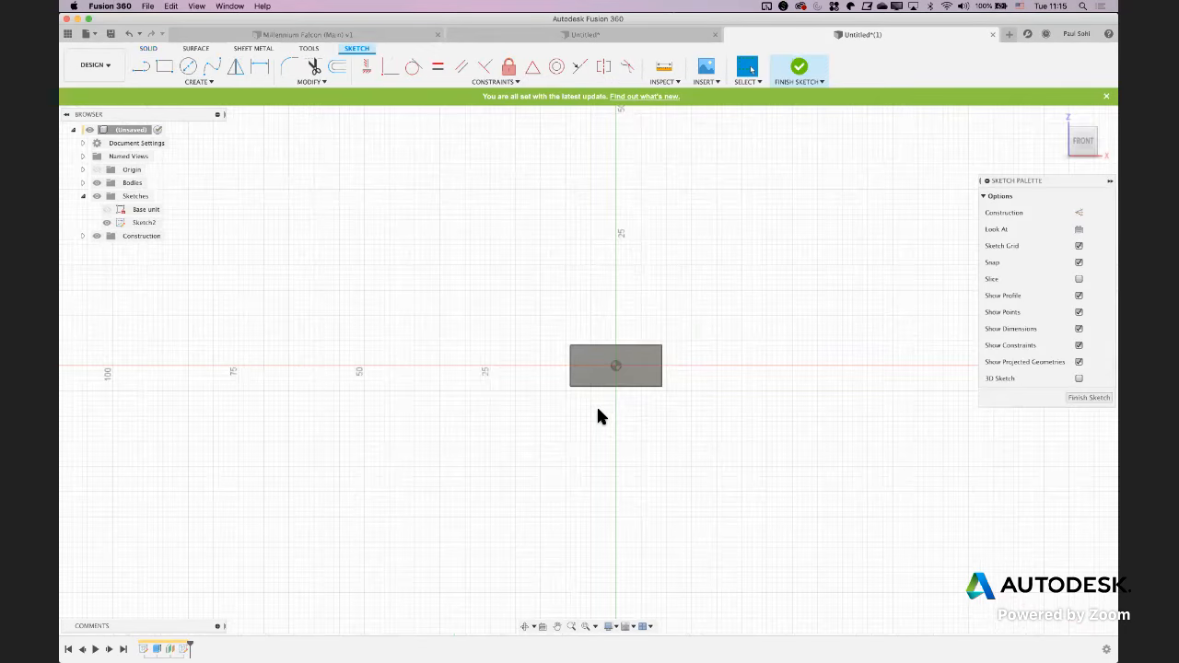
pyautogui.press('super+Tab')
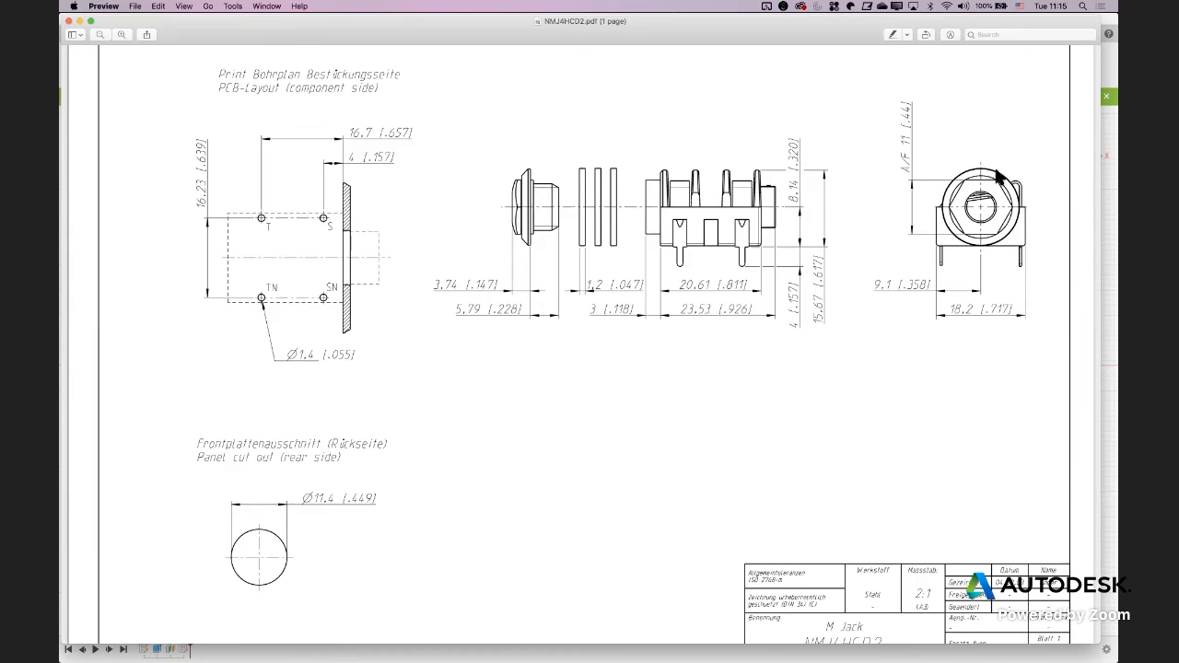
pyautogui.press('super+Tab')
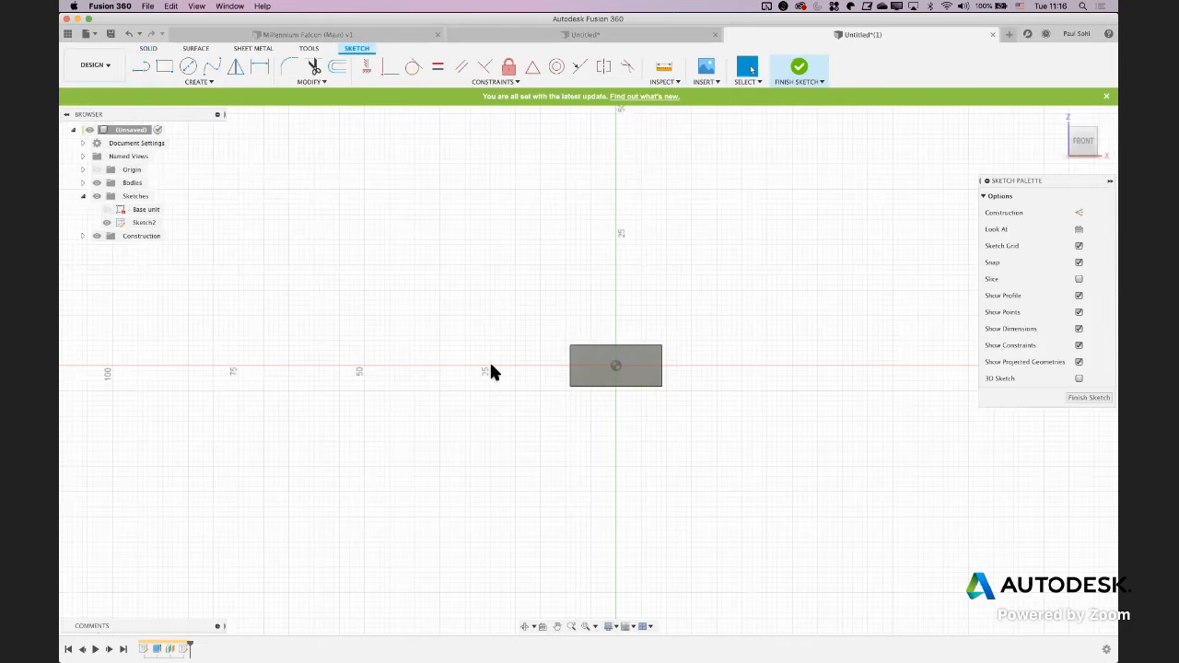
# Project the top edge of the block's front face into the new sketch with the projection link kept on
pyautogui.click(188, 67)
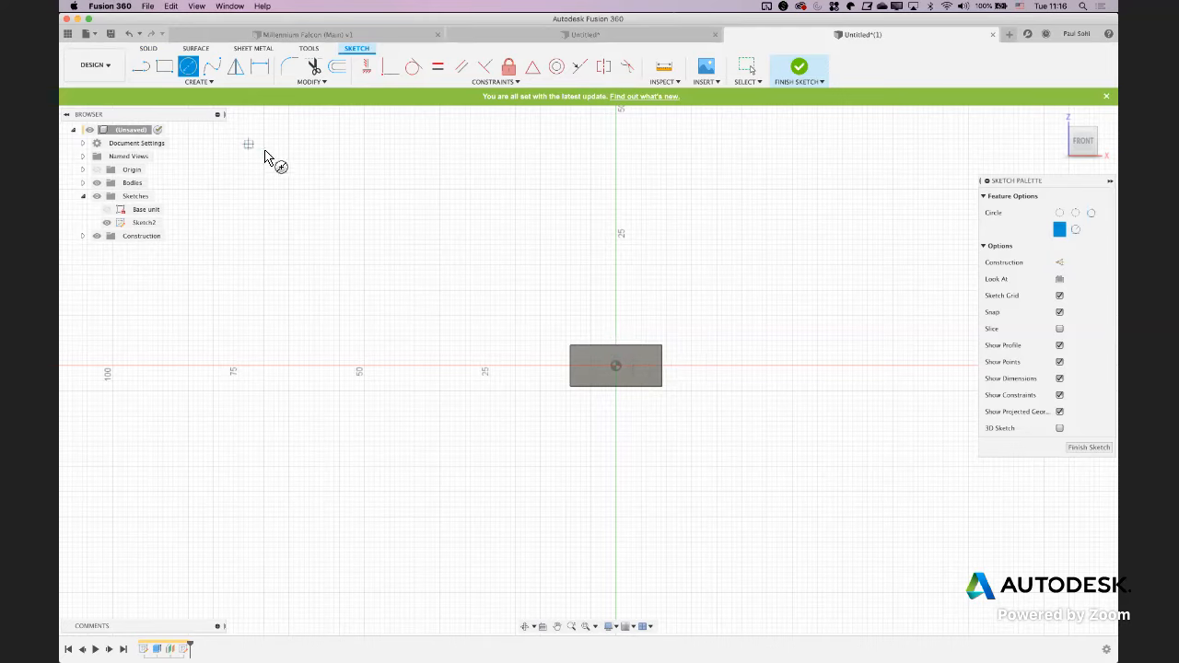
pyautogui.click(193, 81)
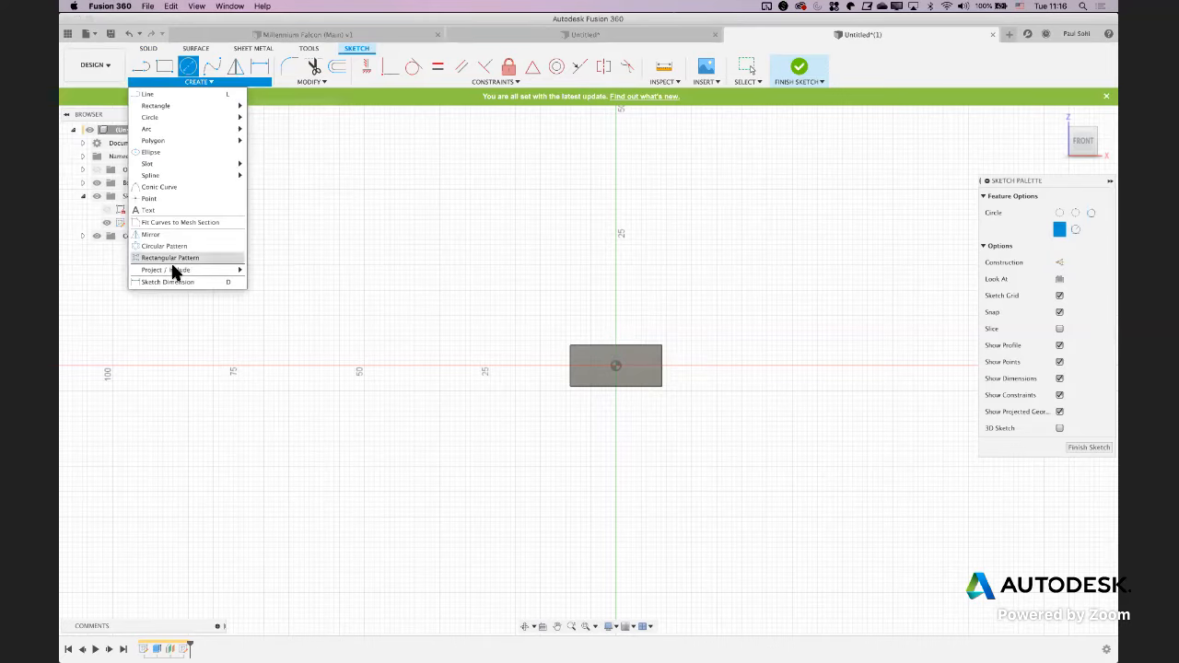
pyautogui.moveTo(174, 270)
pyautogui.click(269, 271)
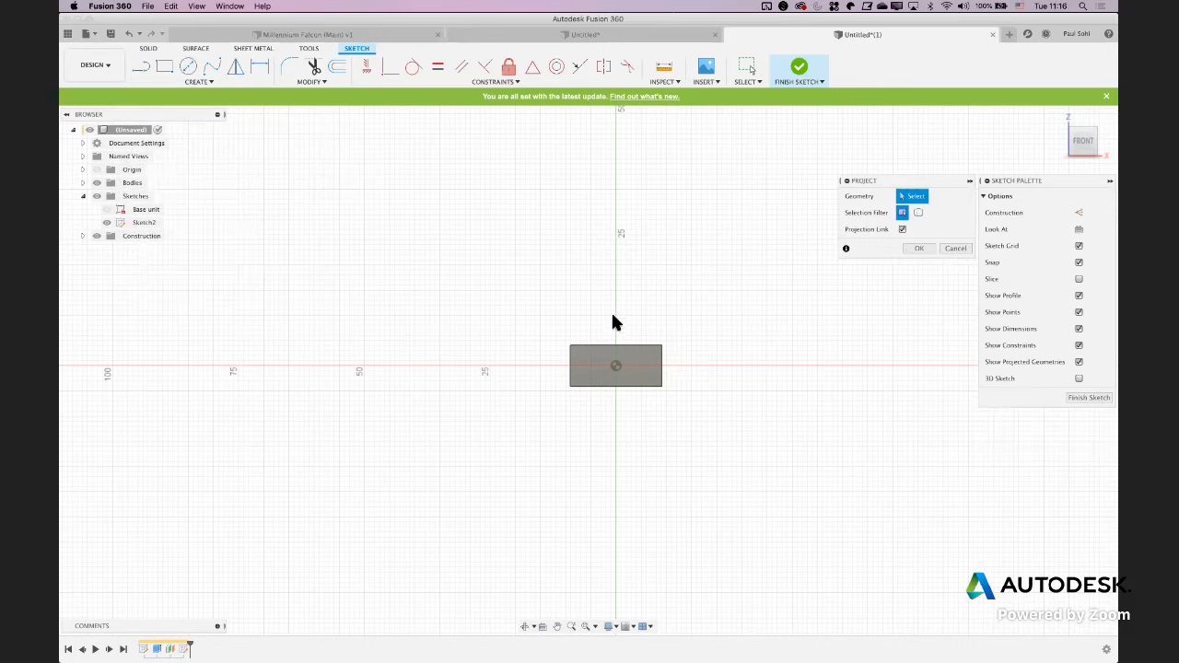
pyautogui.click(590, 347)
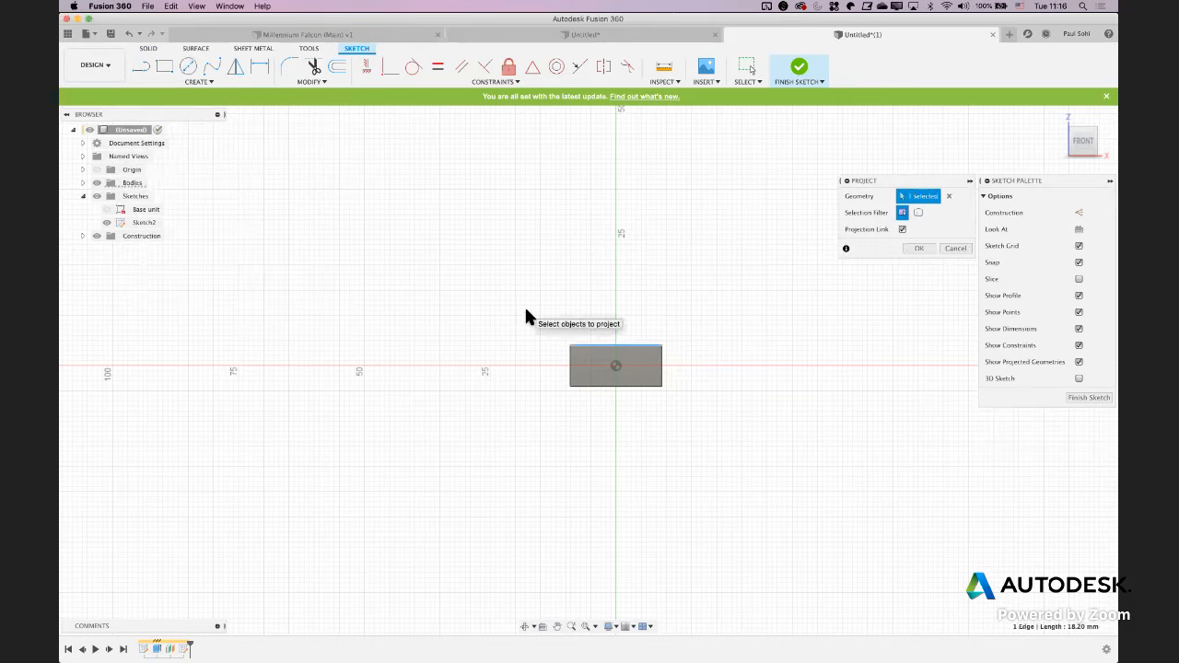
pyautogui.press('Return')
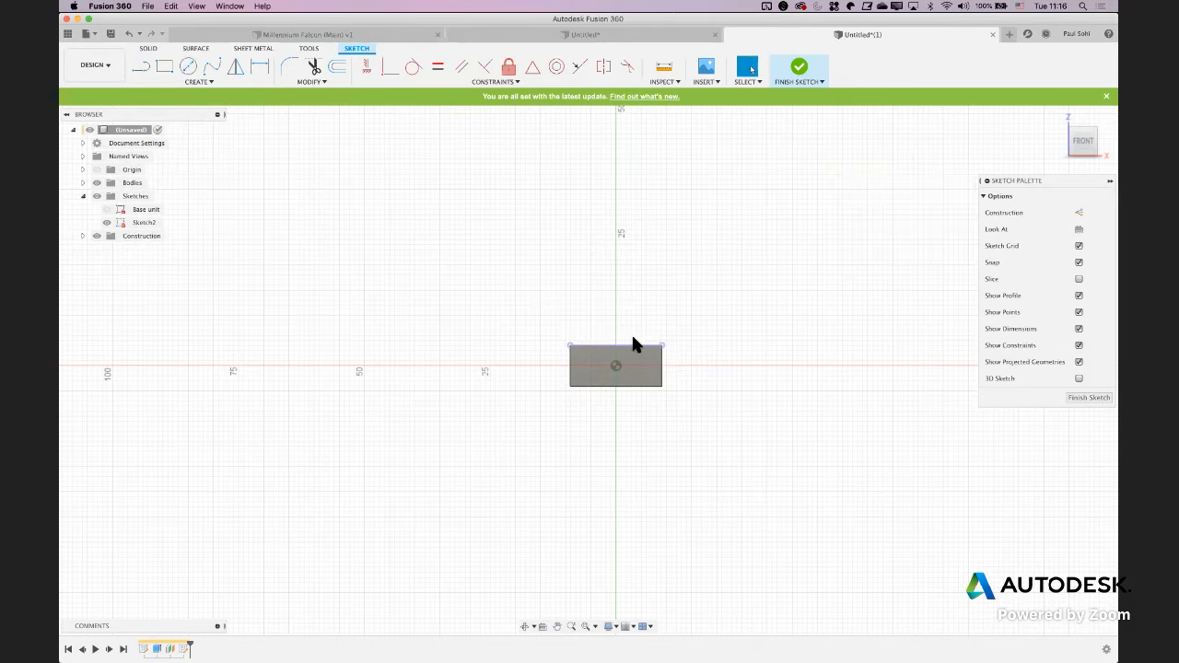
# Draw a center-diameter circle of about 16 mm from the projected edge's midpoint out to the block's bottom edge
pyautogui.press('c')
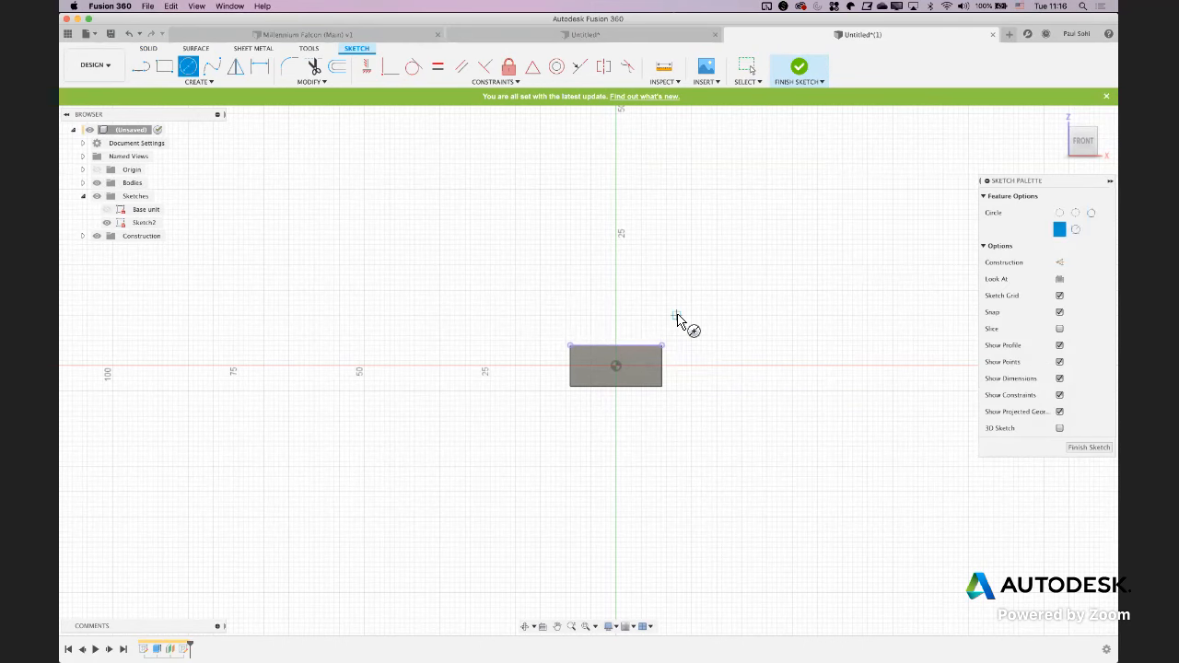
pyautogui.keyDown('shift'); pyautogui.moveTo(677, 314); pyautogui.dragTo(626, 326, button='middle'); pyautogui.keyUp('shift')
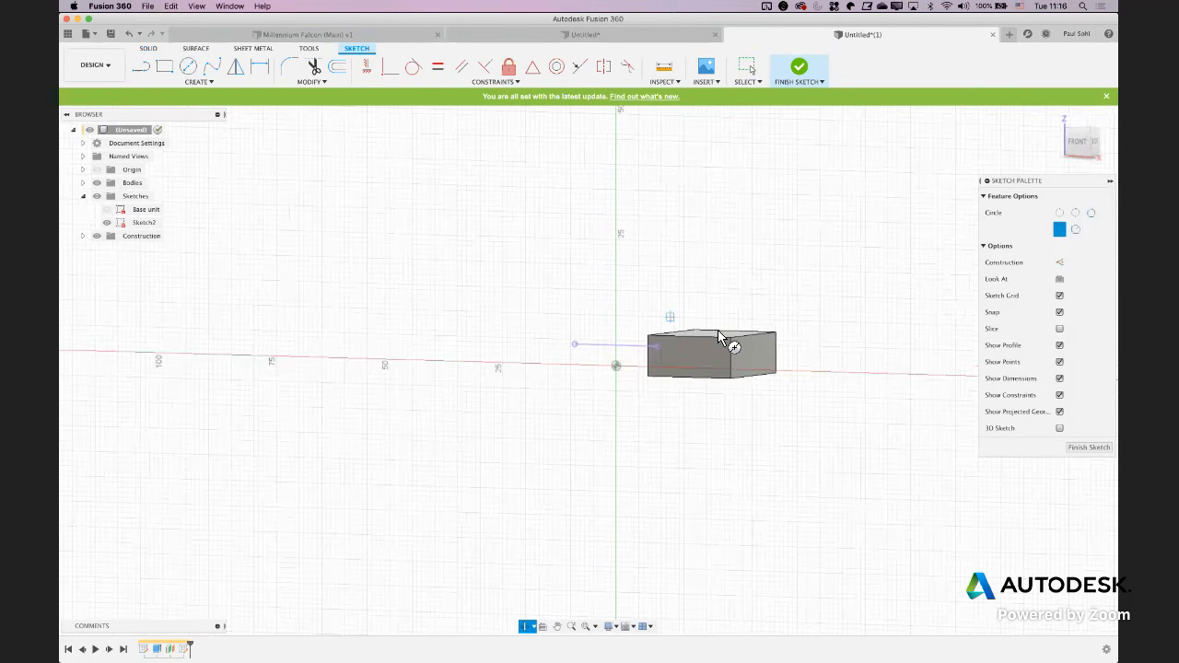
pyautogui.keyDown('shift'); pyautogui.moveTo(718, 330); pyautogui.dragTo(764, 335, button='middle'); pyautogui.keyUp('shift')
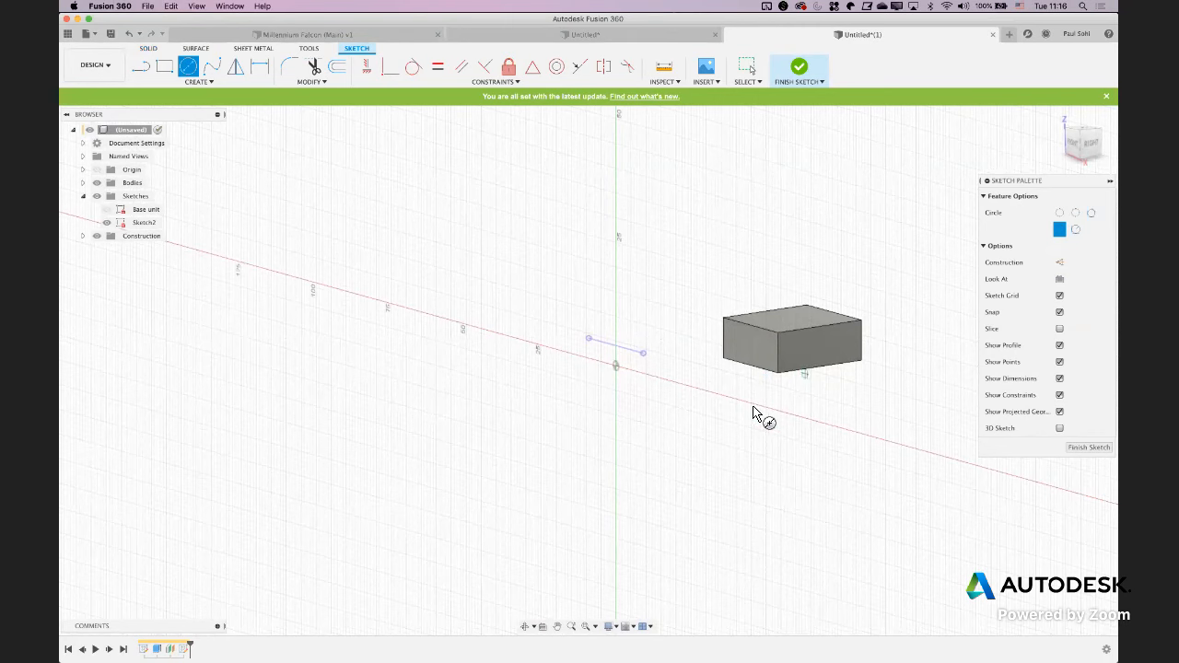
pyautogui.keyDown('shift'); pyautogui.moveTo(767, 409); pyautogui.dragTo(783, 329, button='middle'); pyautogui.keyUp('shift')
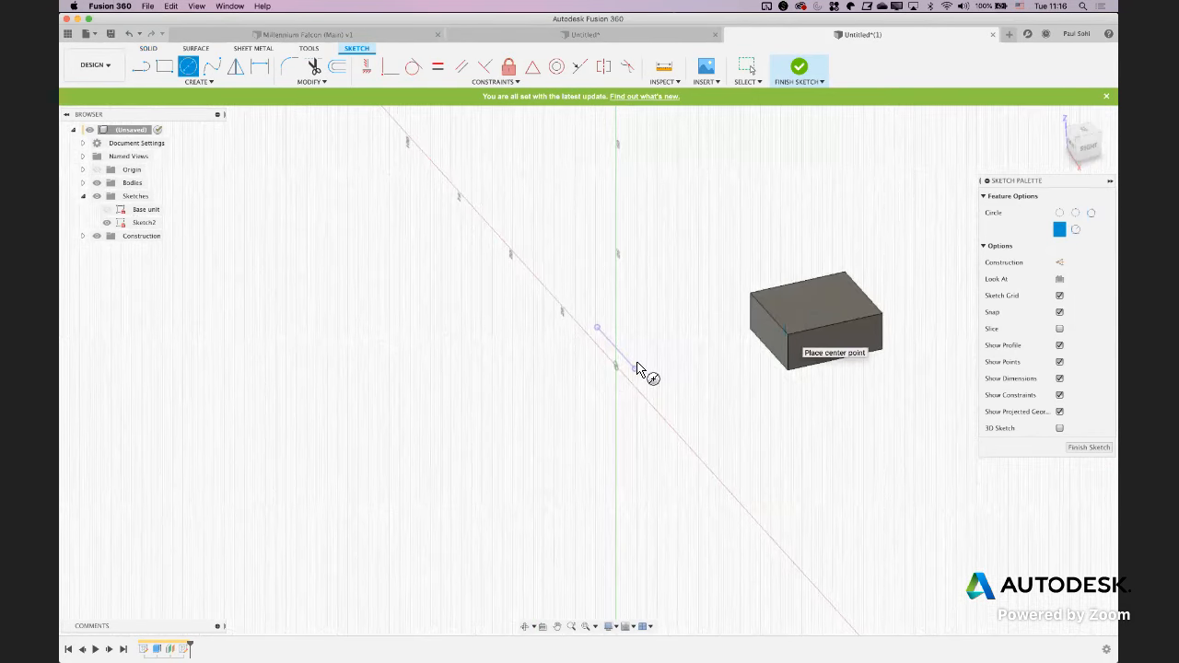
pyautogui.moveTo(611, 377)
pyautogui.keyDown('shift'); pyautogui.mouseDown(button='middle')
pyautogui.moveTo(574, 364)
pyautogui.moveTo(605, 351)
pyautogui.mouseUp(button='middle'); pyautogui.keyUp('shift')
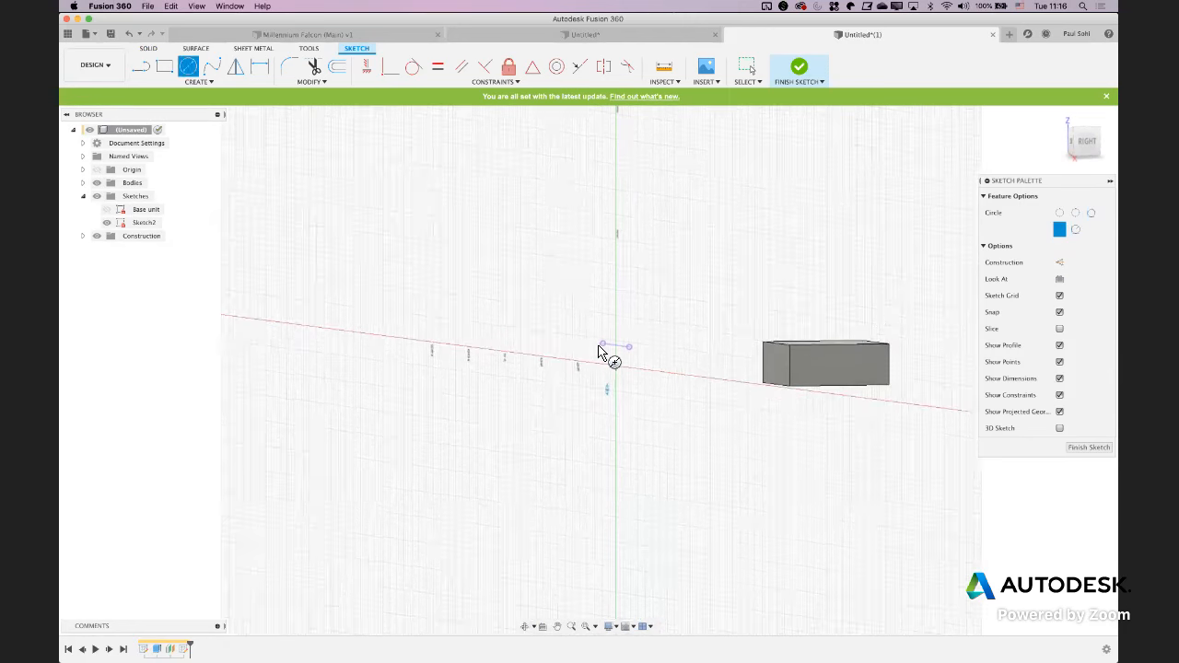
pyautogui.click(1060, 264)
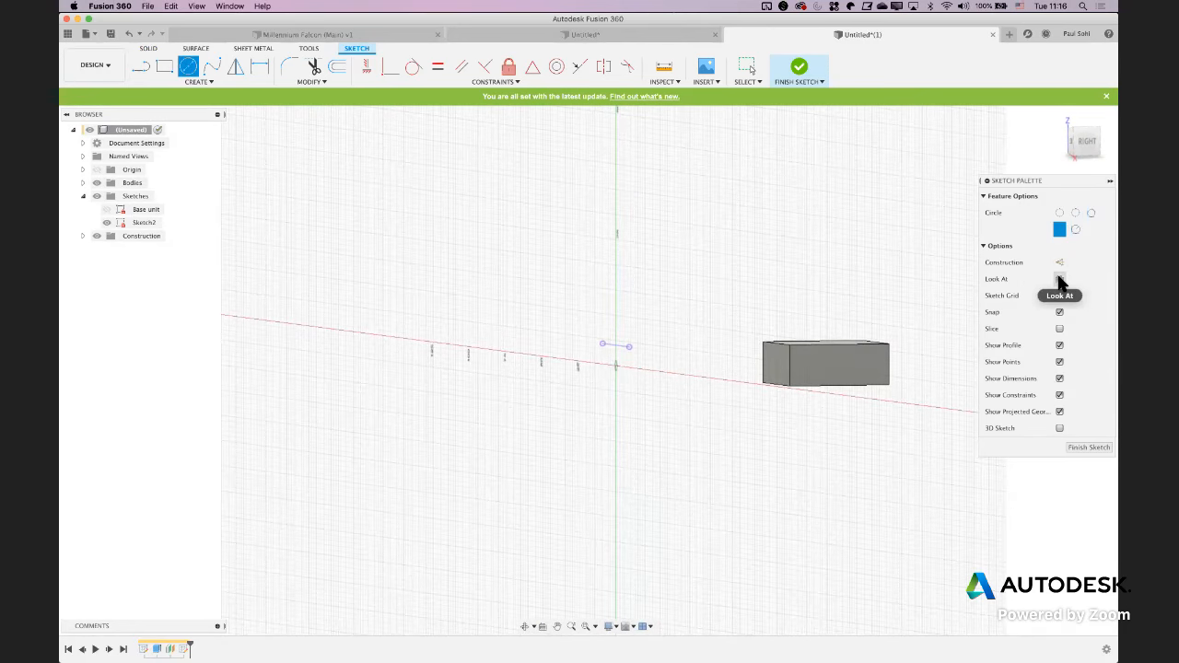
pyautogui.click(1060, 280)
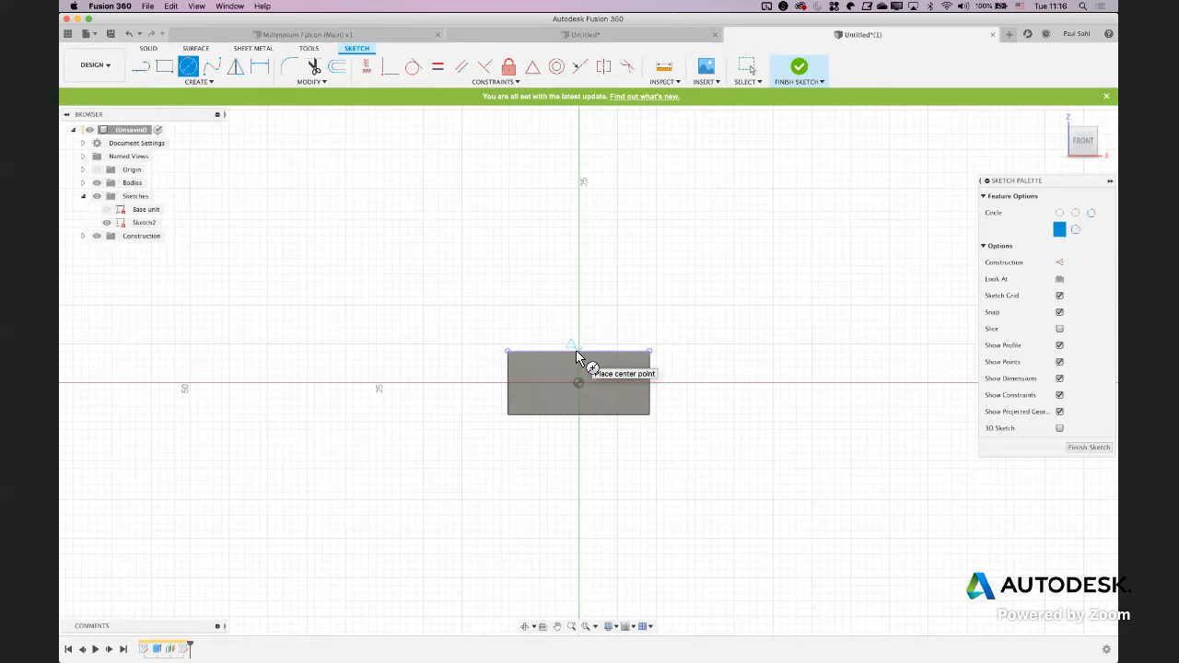
pyautogui.click(578, 353)
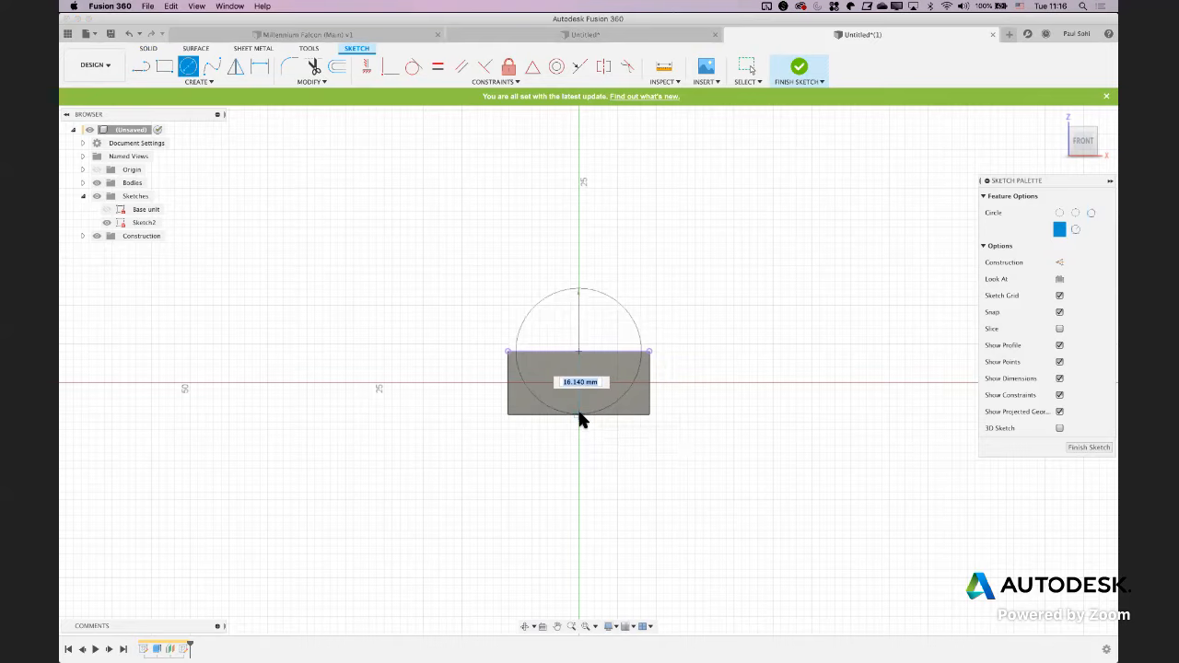
pyautogui.click(580, 419)
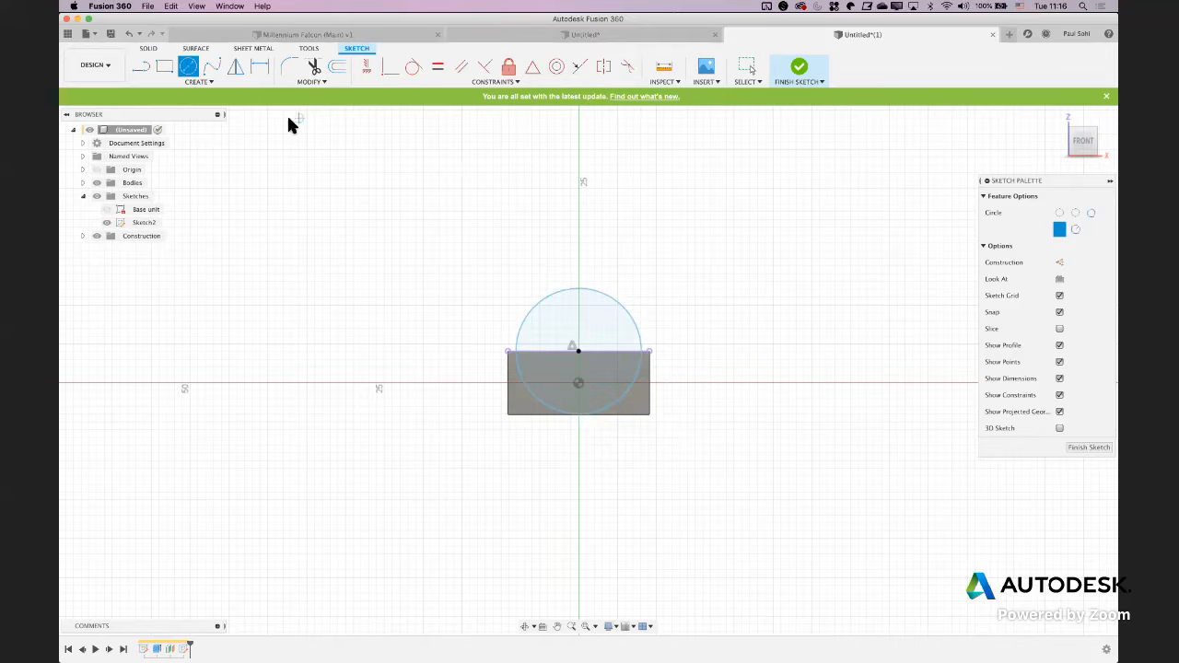
# Draw a circumscribed hexagon on the circle's center with a center-to-side distance of 11/2 mm, and finish the sketch
pyautogui.click(196, 85)
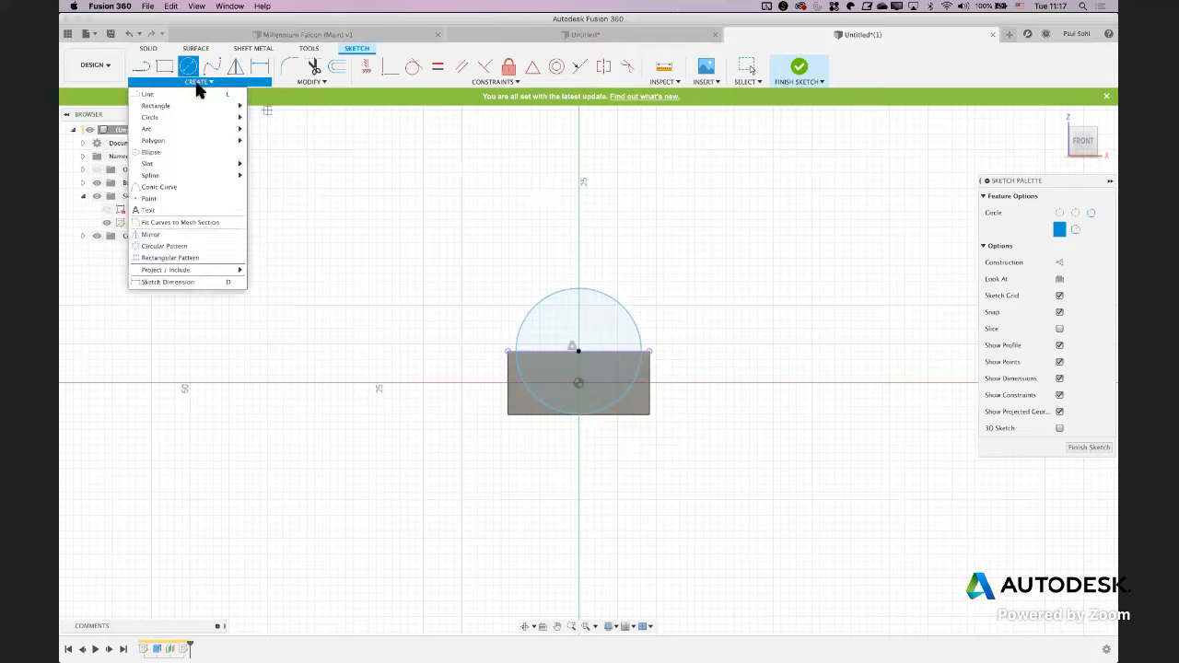
pyautogui.moveTo(198, 140)
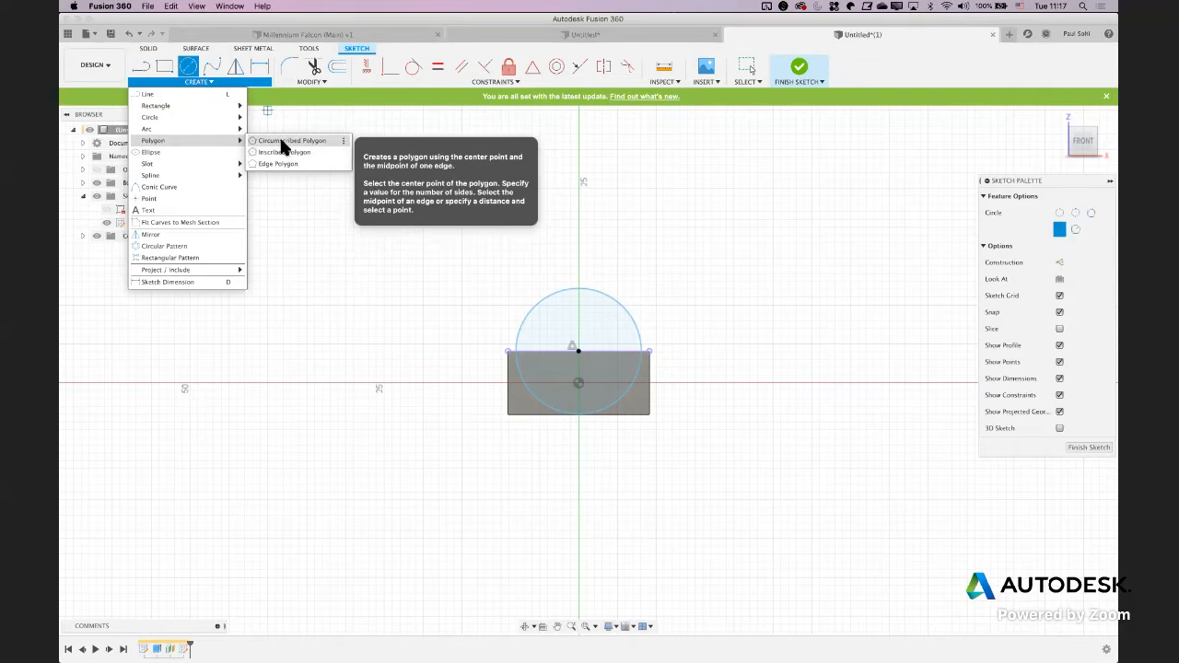
pyautogui.click(282, 142)
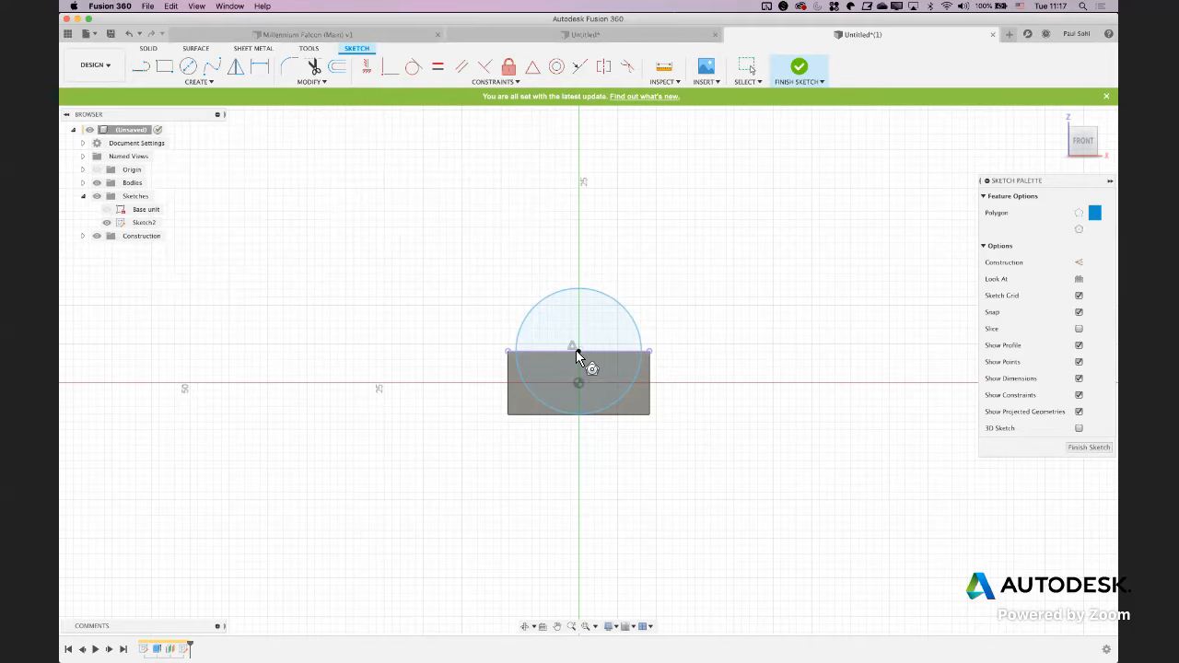
pyautogui.click(577, 351)
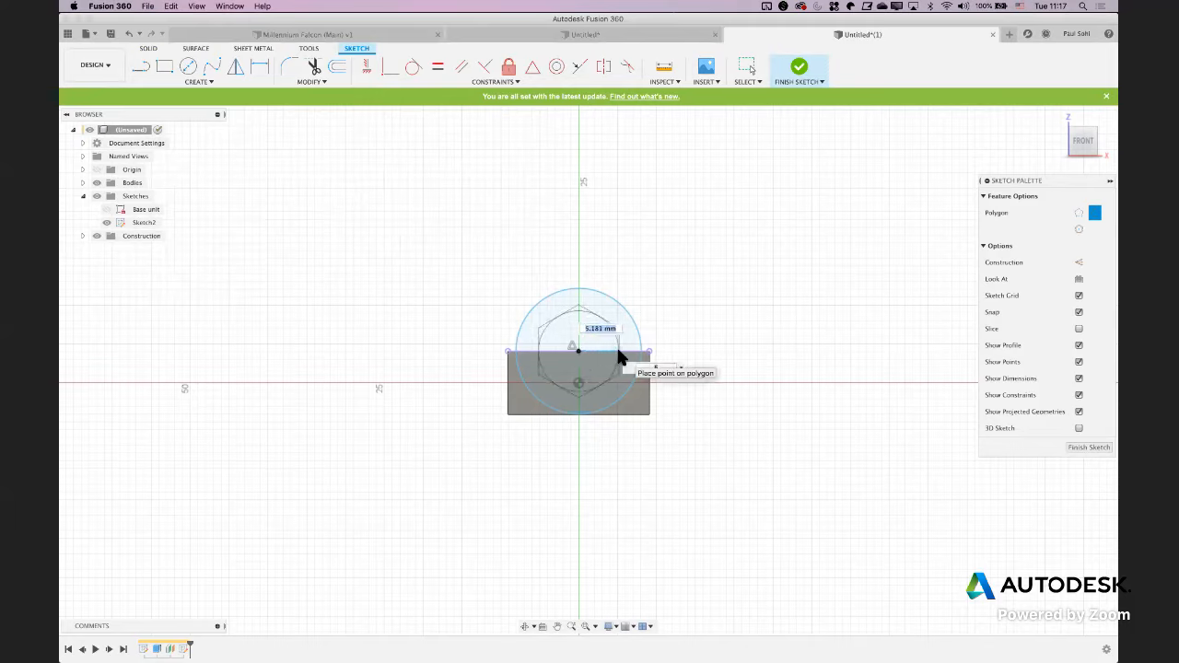
pyautogui.write('11')
pyautogui.press('Tab')
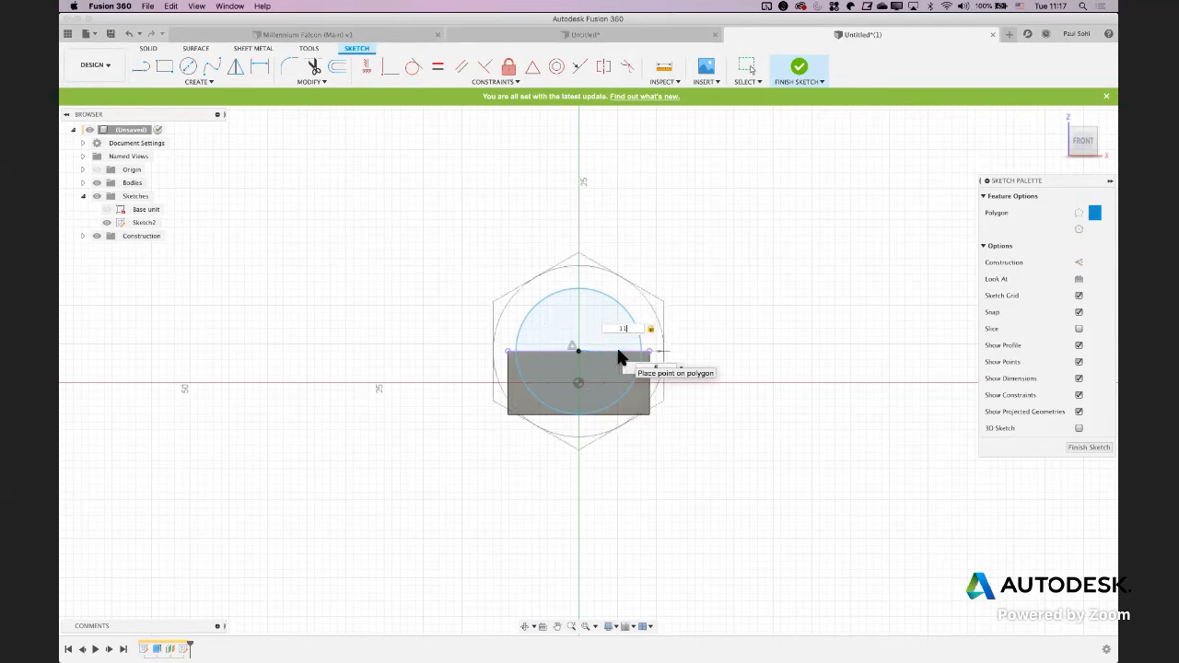
pyautogui.write('/2')
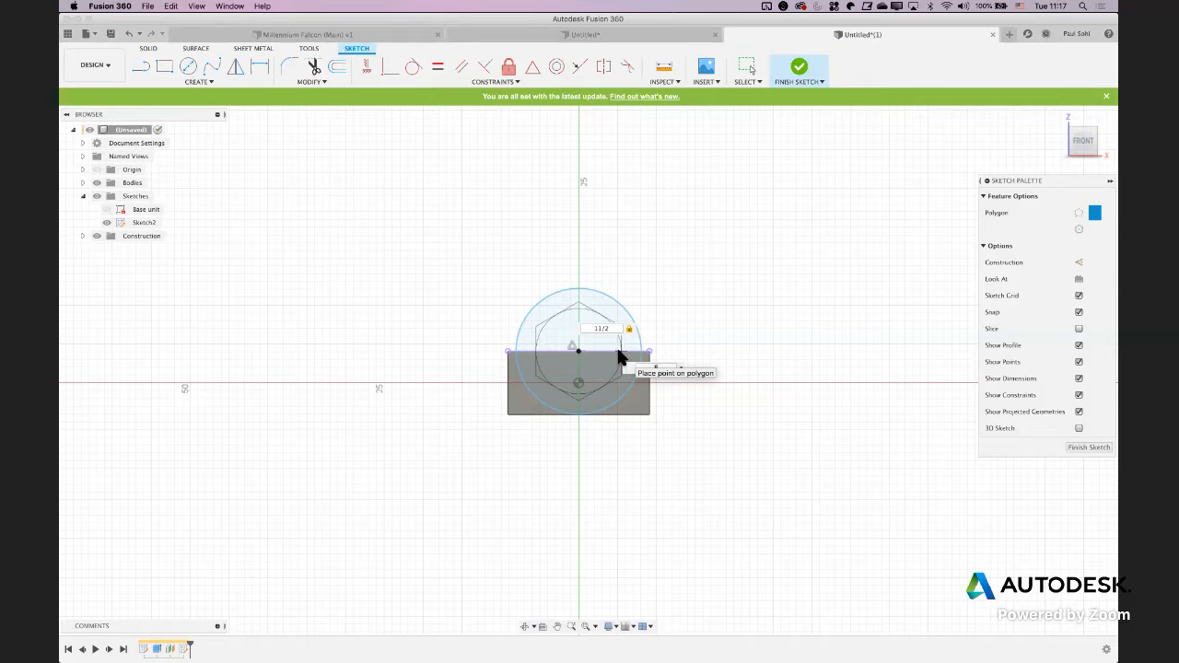
pyautogui.click(619, 358)
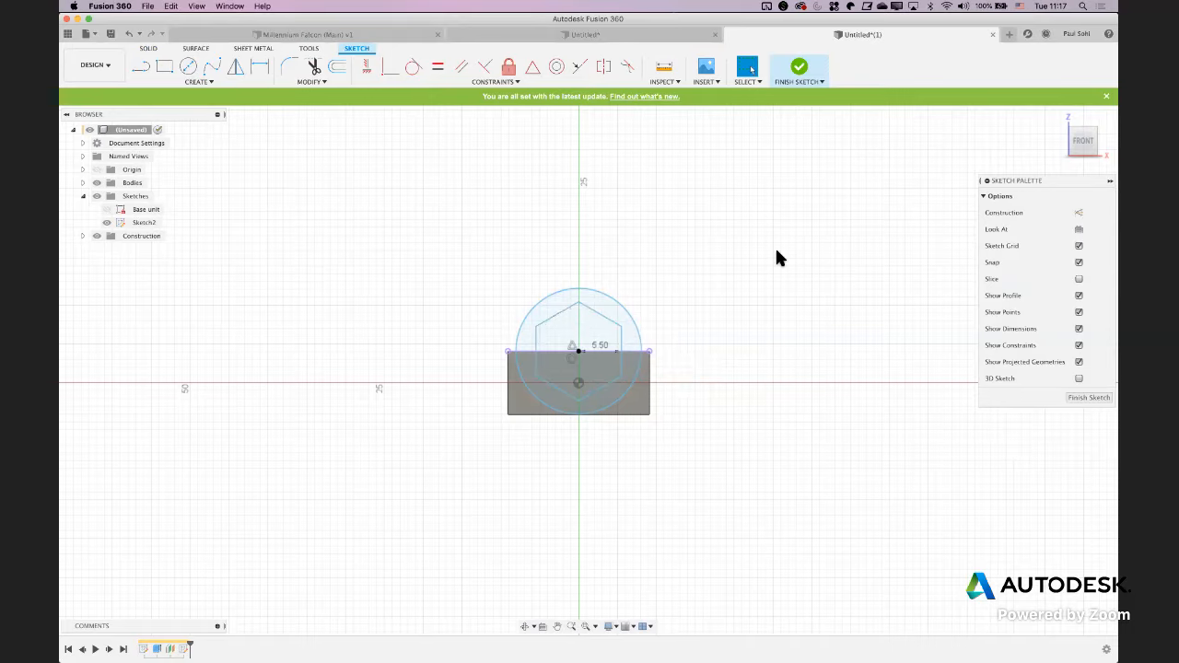
pyautogui.keyDown('shift'); pyautogui.moveTo(701, 250); pyautogui.dragTo(640, 258, button='middle'); pyautogui.keyUp('shift')
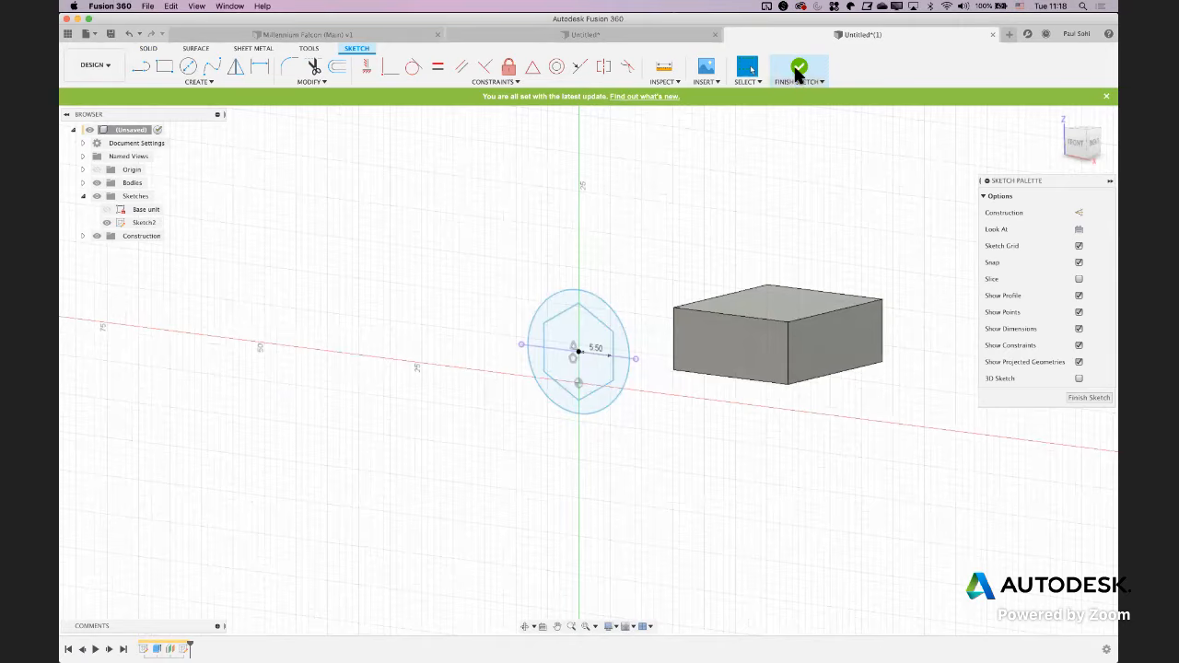
pyautogui.click(798, 73)
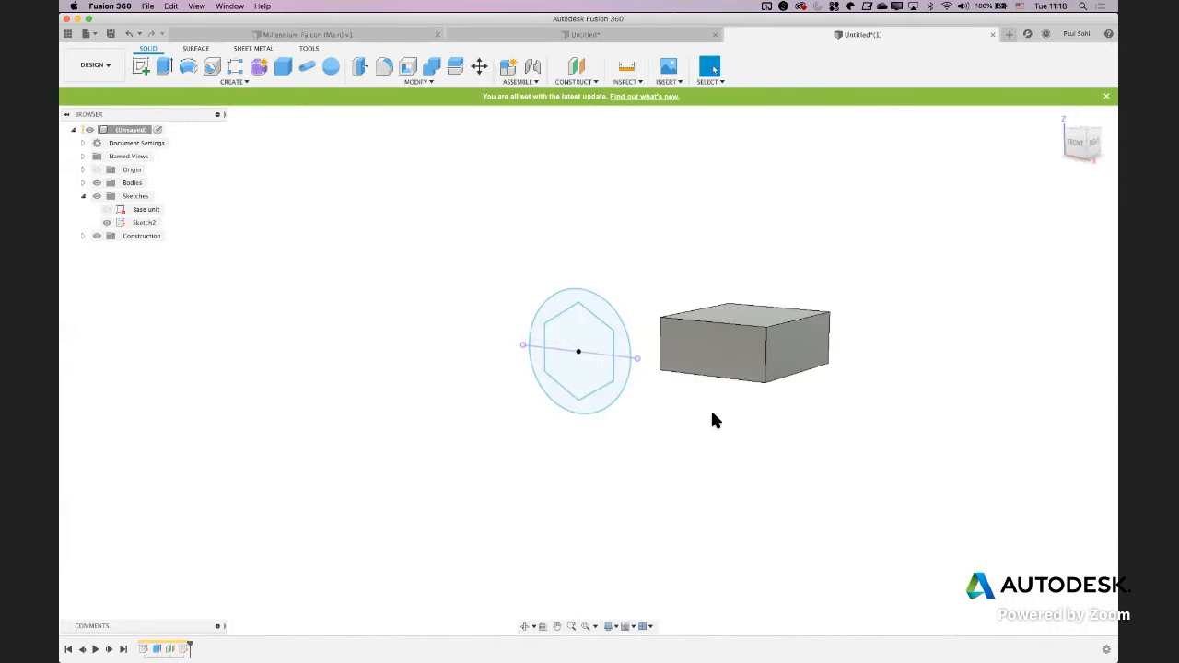
# Check the depth dimensions of the front nut in the NMJ4HCD2.pdf drawing and return to the Fusion 360 model
pyautogui.scroll(3, 710, 408)
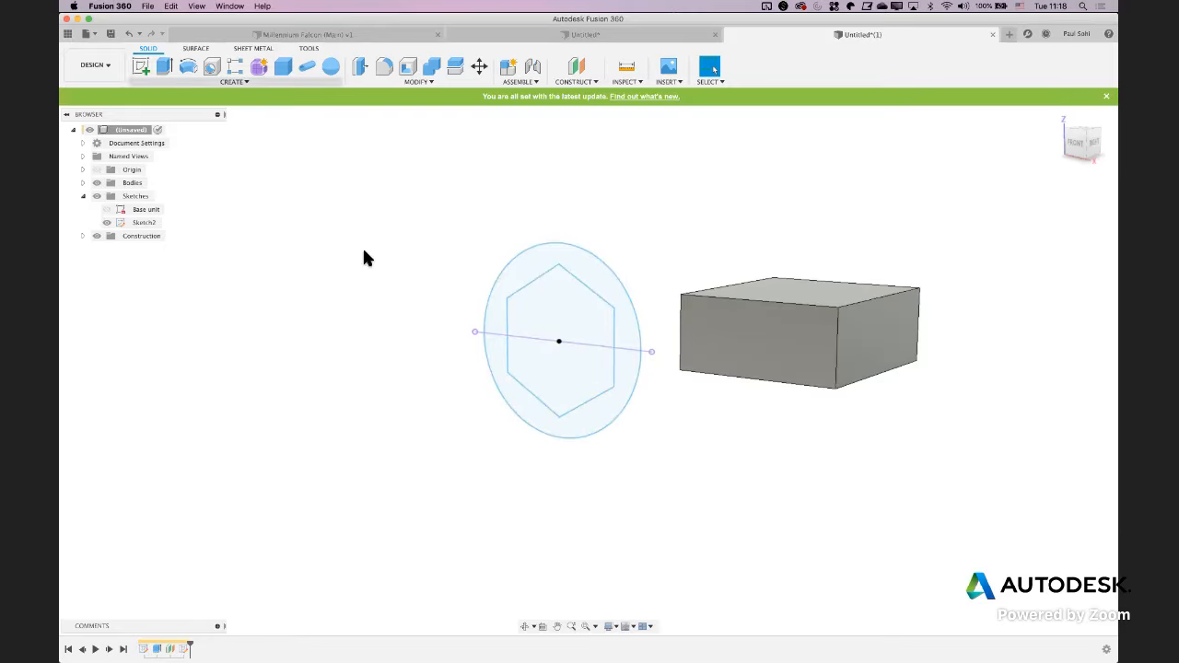
pyautogui.press('super+Tab')
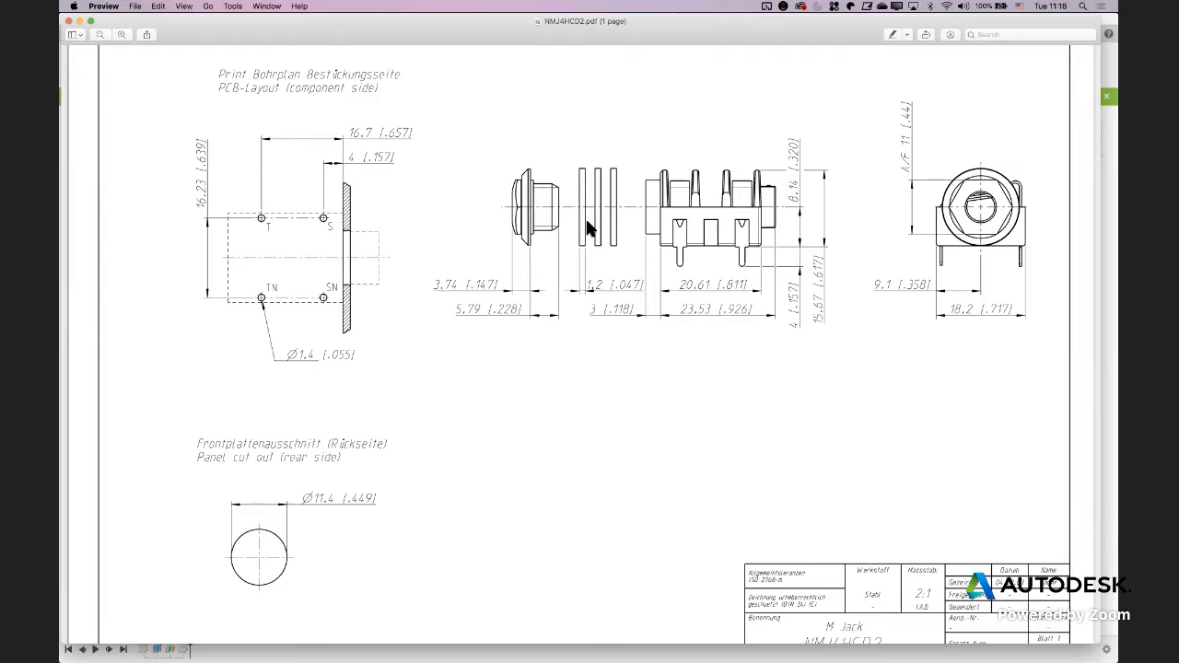
pyautogui.press('super+Tab')
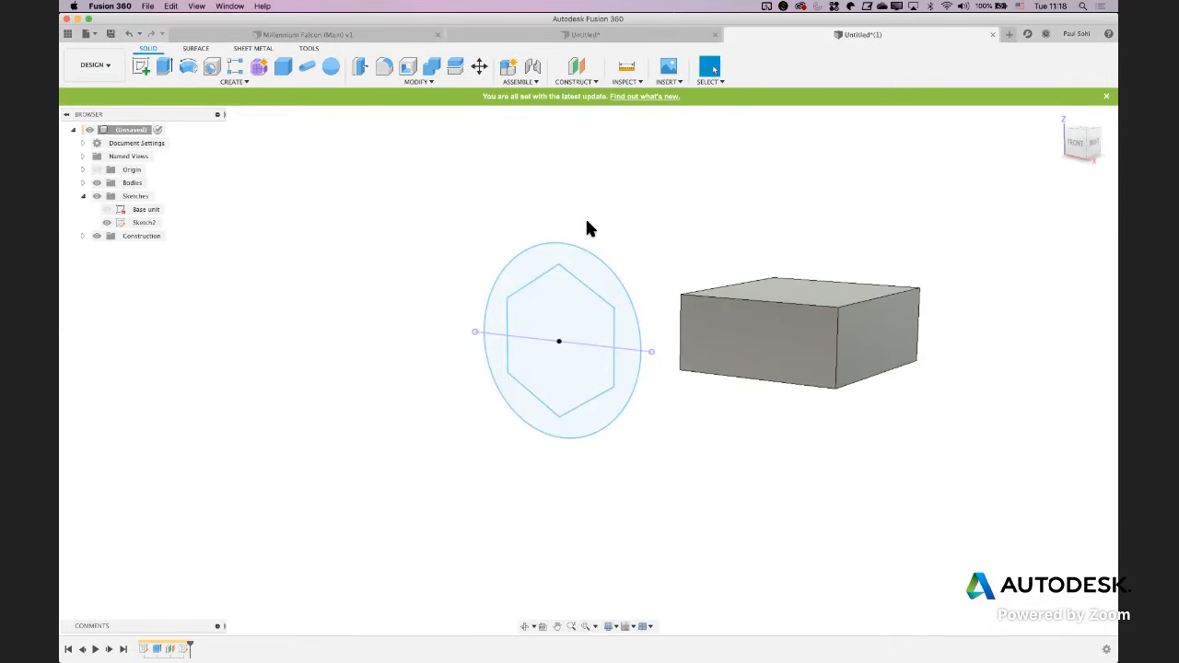
# Extrude both halves of the hexagon 3.17/2 mm away from the block as a new body, and show its sketch again
pyautogui.click(166, 66)
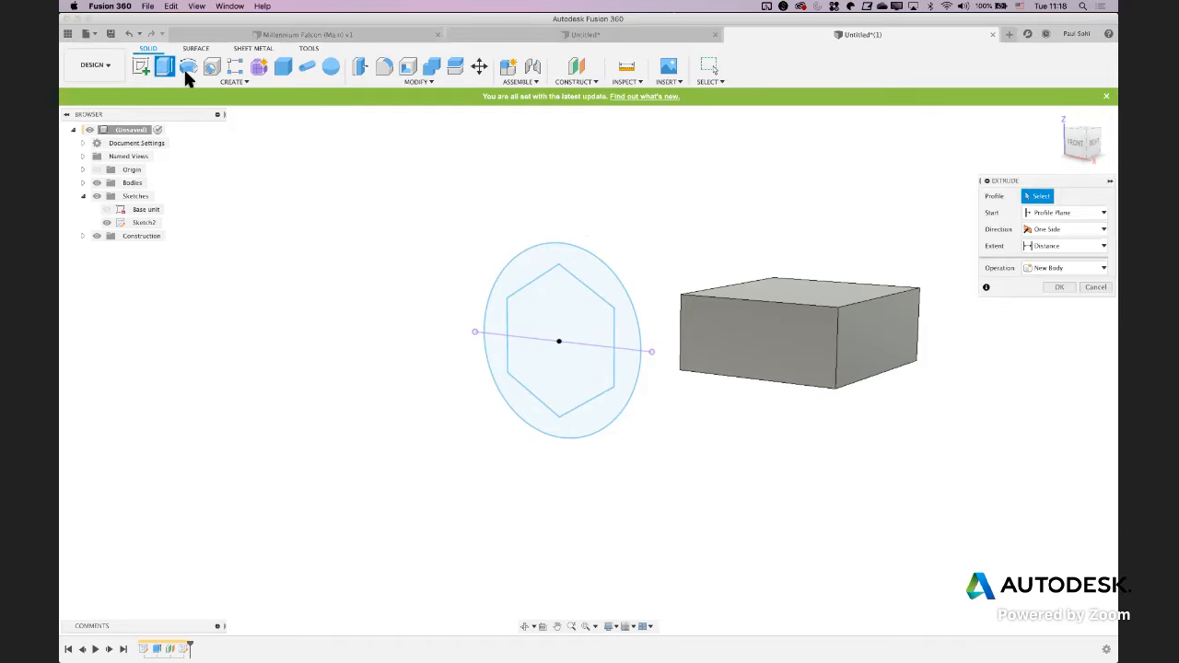
pyautogui.click(526, 329)
pyautogui.click(539, 378)
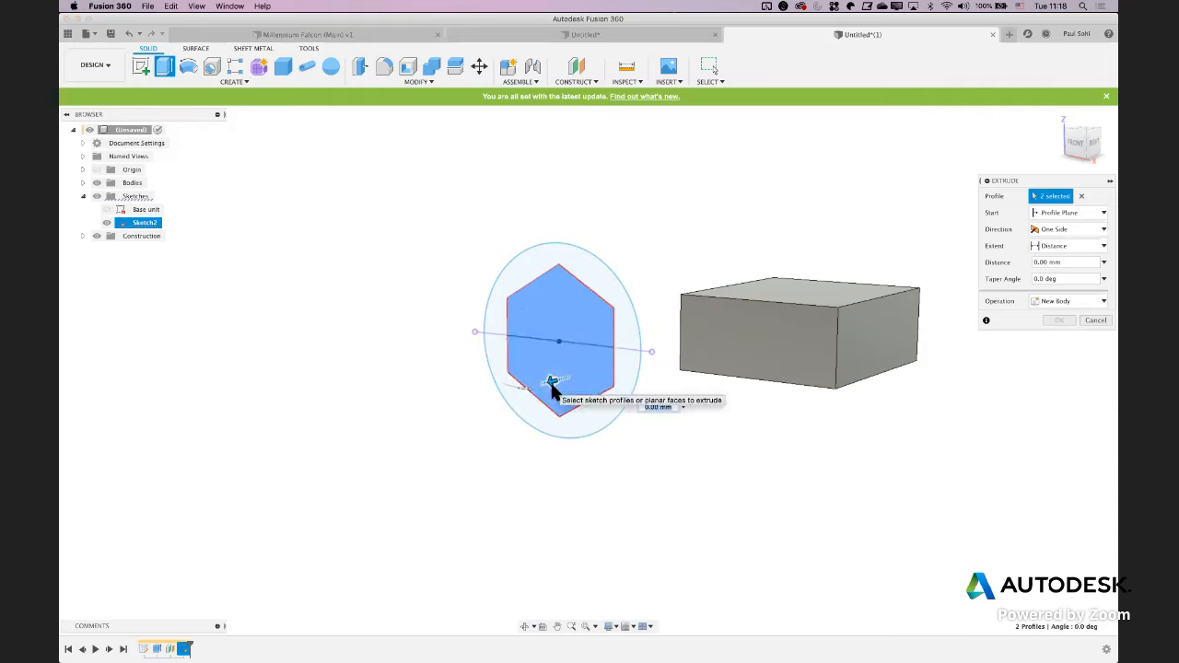
pyautogui.moveTo(551, 384); pyautogui.dragTo(544, 385)
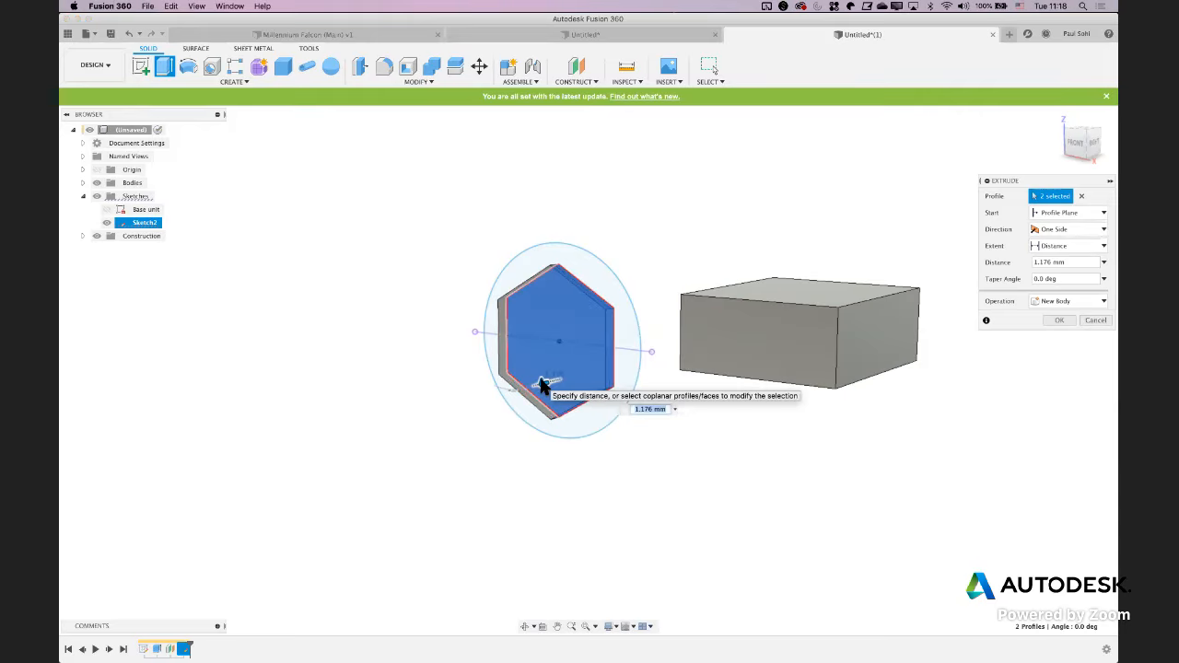
pyautogui.write('3.17/2')
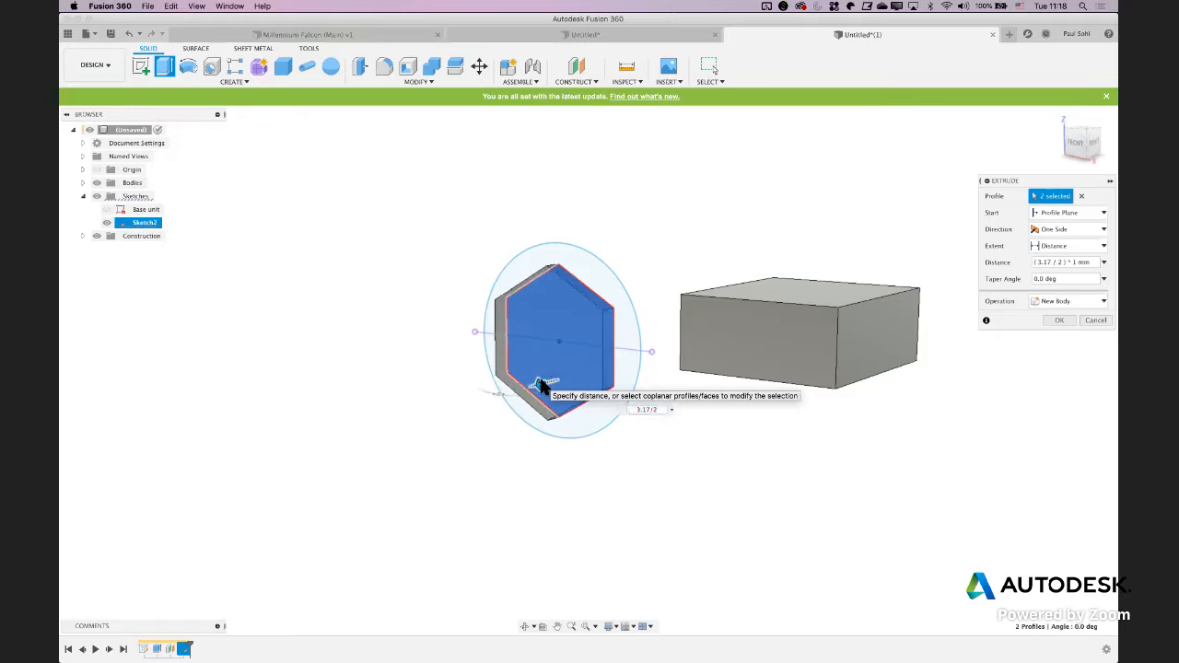
pyautogui.press('Return')
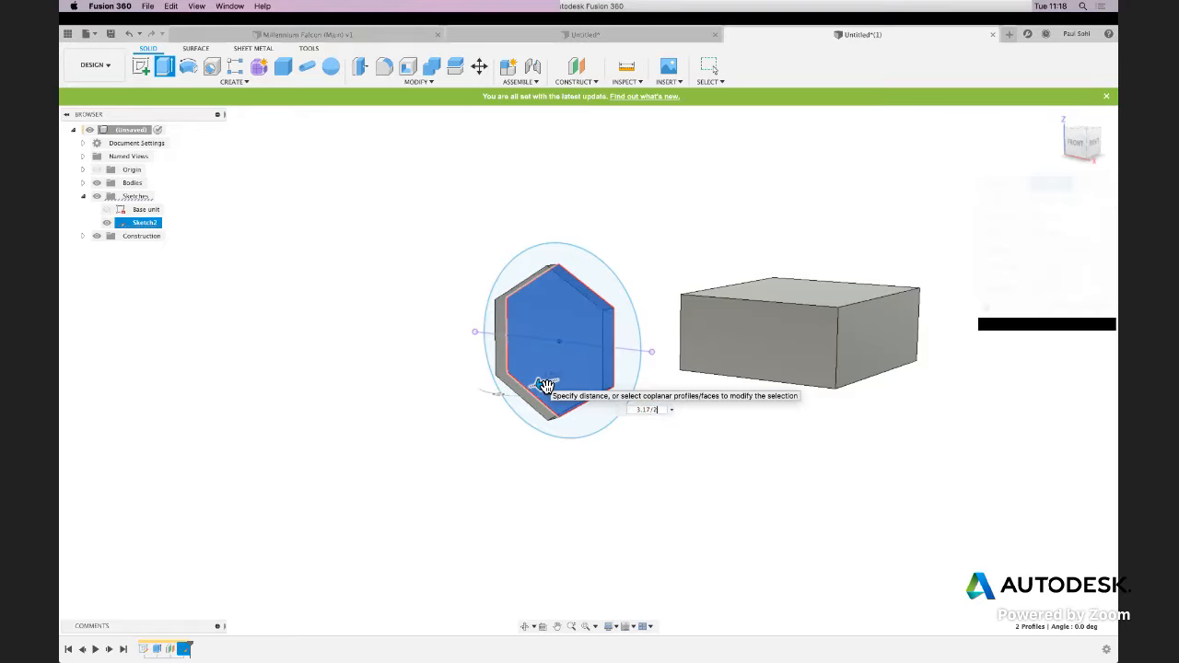
pyautogui.keyDown('shift'); pyautogui.moveTo(416, 417); pyautogui.dragTo(347, 413, button='middle'); pyautogui.keyUp('shift')
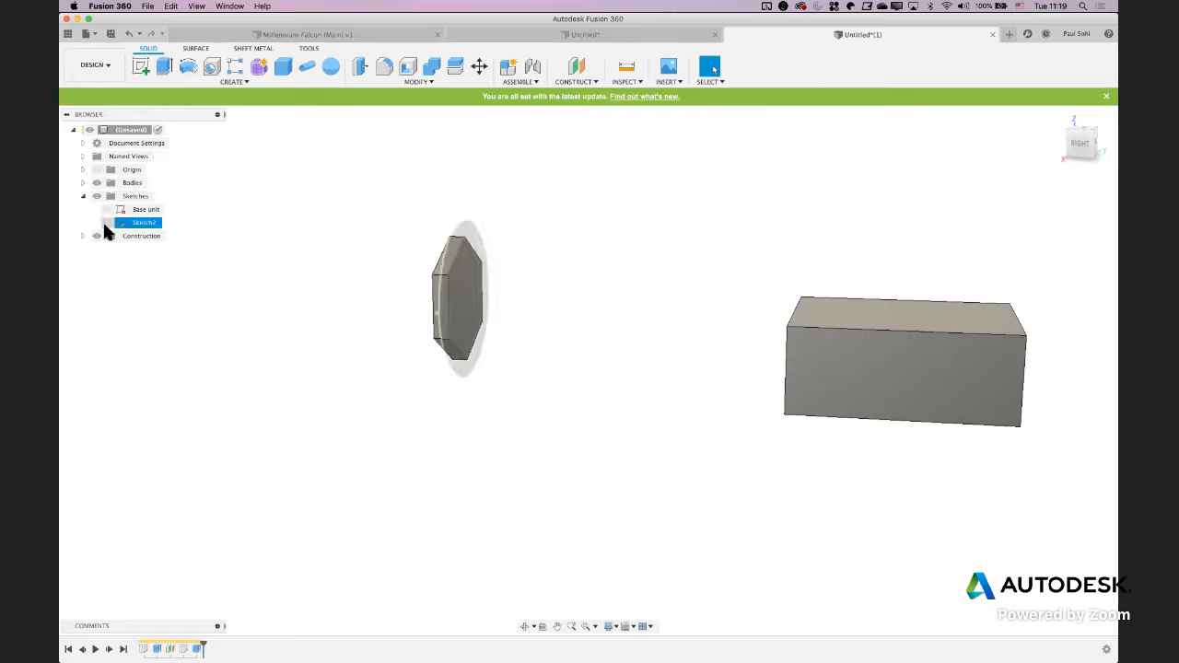
pyautogui.click(105, 223)
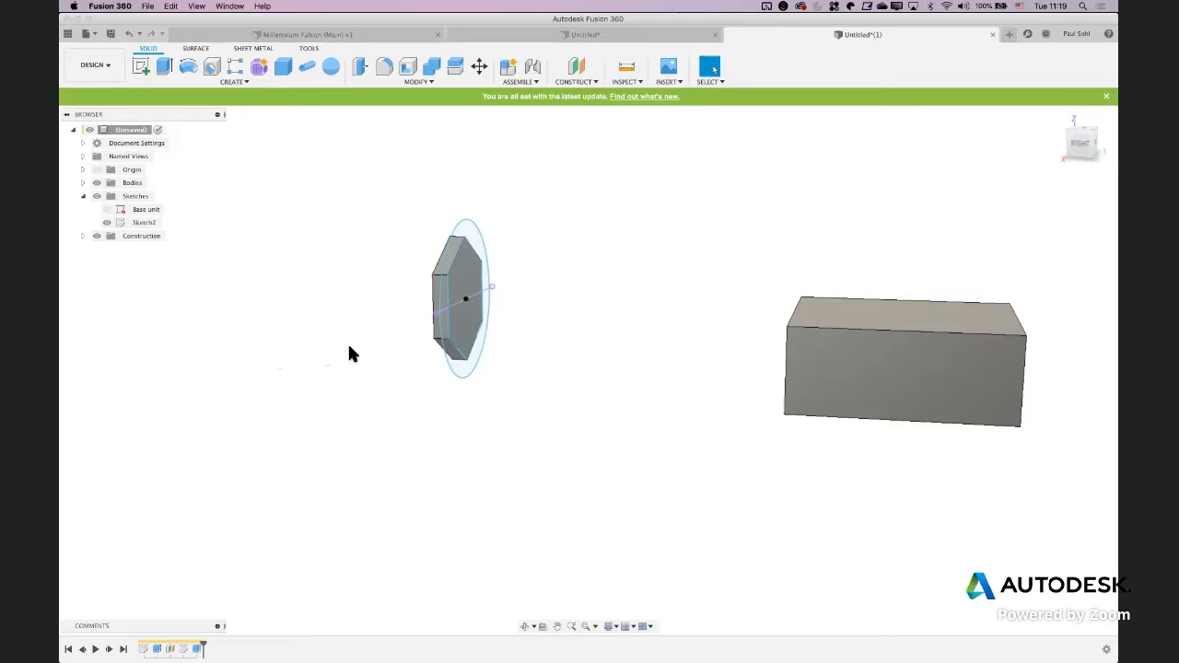
# Extrude all four circle and hexagon profiles of Sketch2 by -3.14/2 mm toward the block, joined to the hexagonal nut
pyautogui.press('e')
pyautogui.moveTo(387, 336)
pyautogui.keyDown('shift'); pyautogui.mouseDown(button='middle')
pyautogui.moveTo(400, 338)
pyautogui.moveTo(385, 333)
pyautogui.mouseUp(button='middle'); pyautogui.keyUp('shift')
pyautogui.scroll(3, 437, 228)
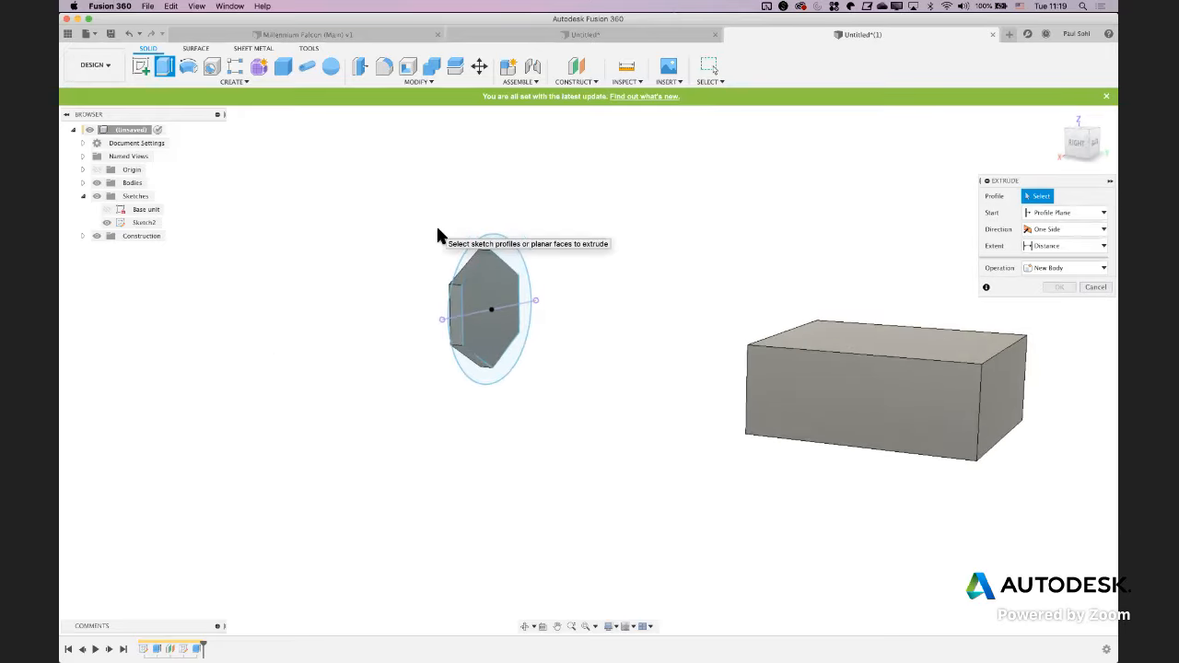
pyautogui.click(464, 232)
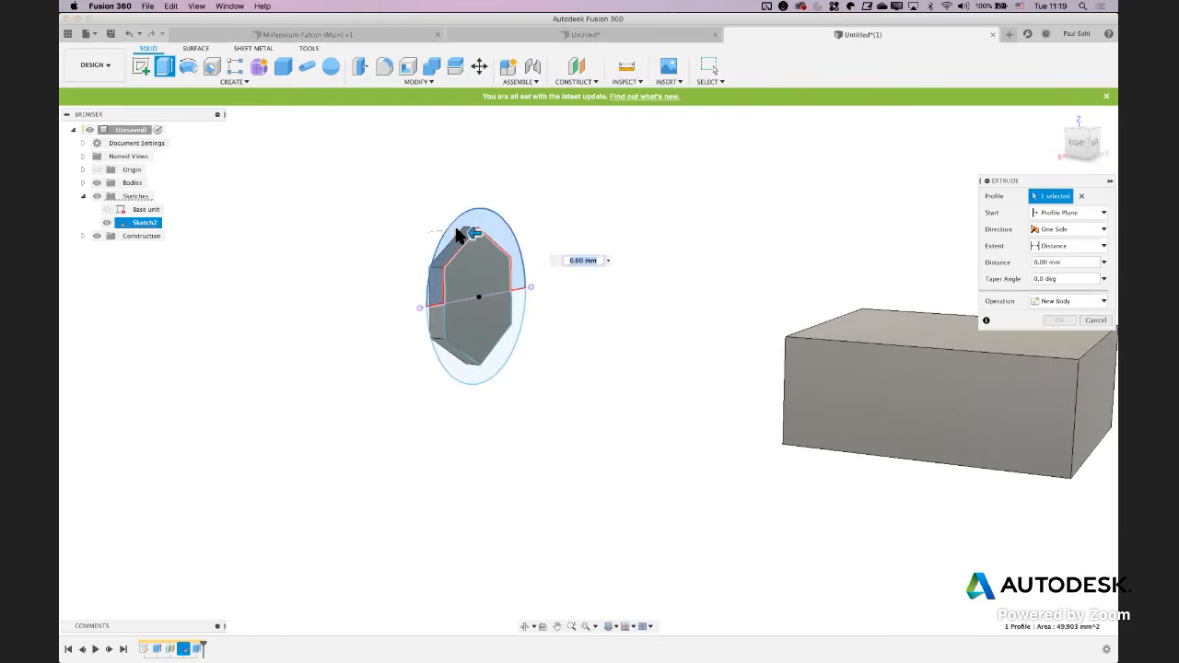
pyautogui.click(458, 363)
pyautogui.click(467, 331)
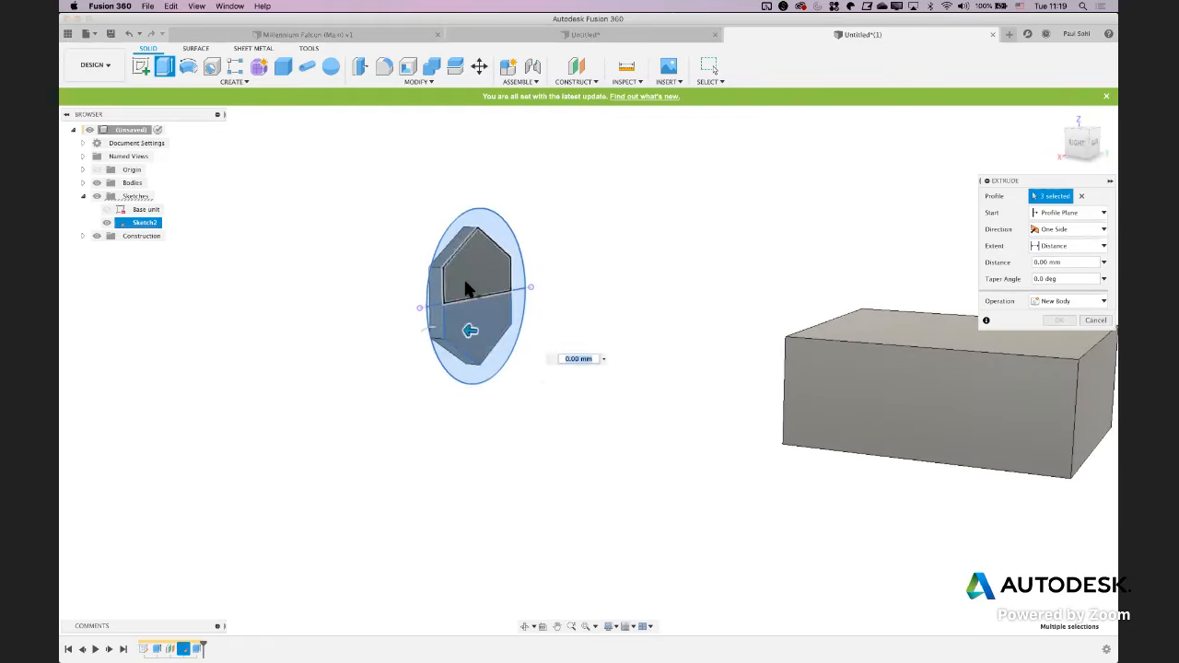
pyautogui.click(463, 283)
pyautogui.scroll(4, 353, 246)
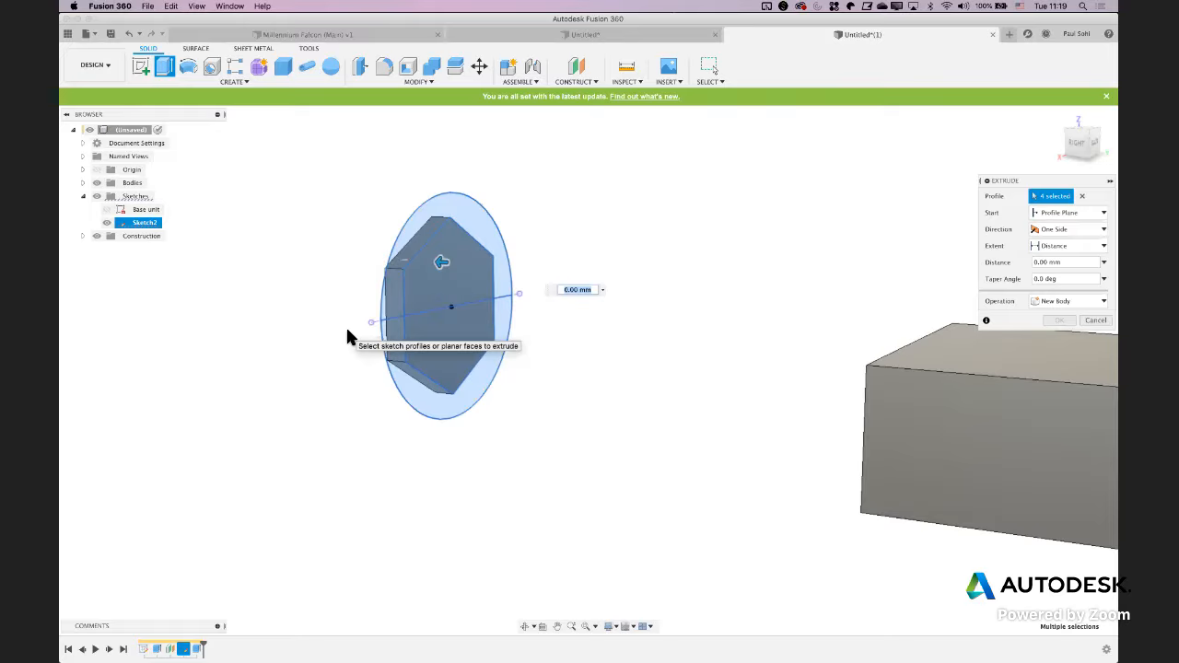
pyautogui.press('BackSpace')
pyautogui.write('-3.14')
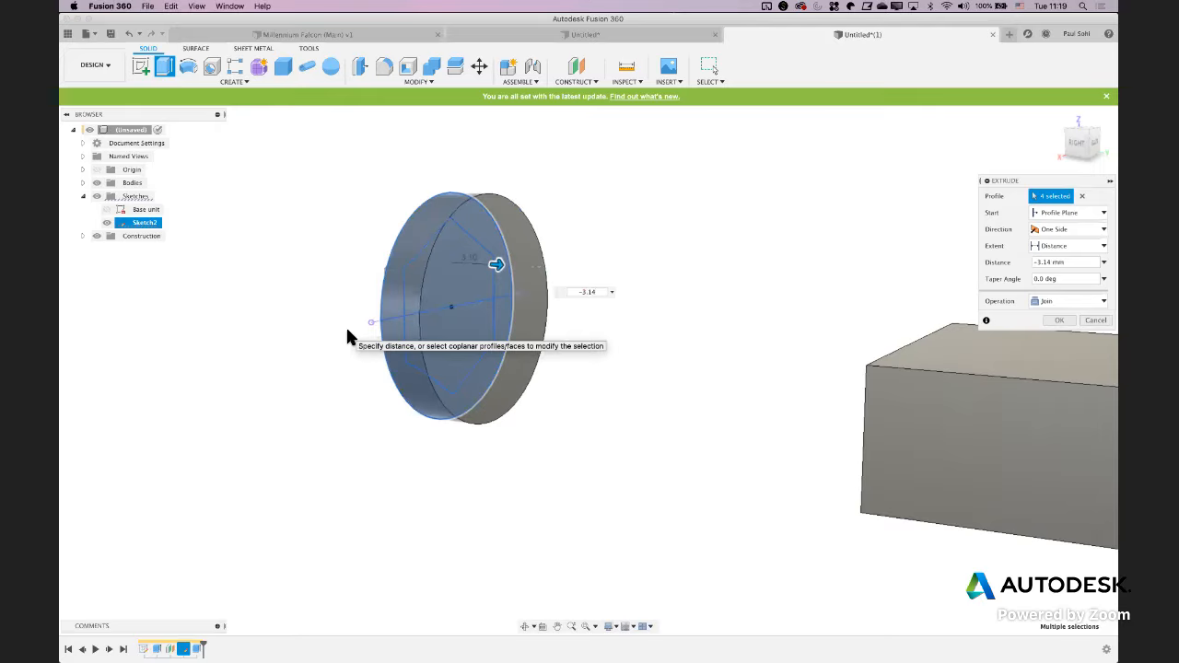
pyautogui.write('/2')
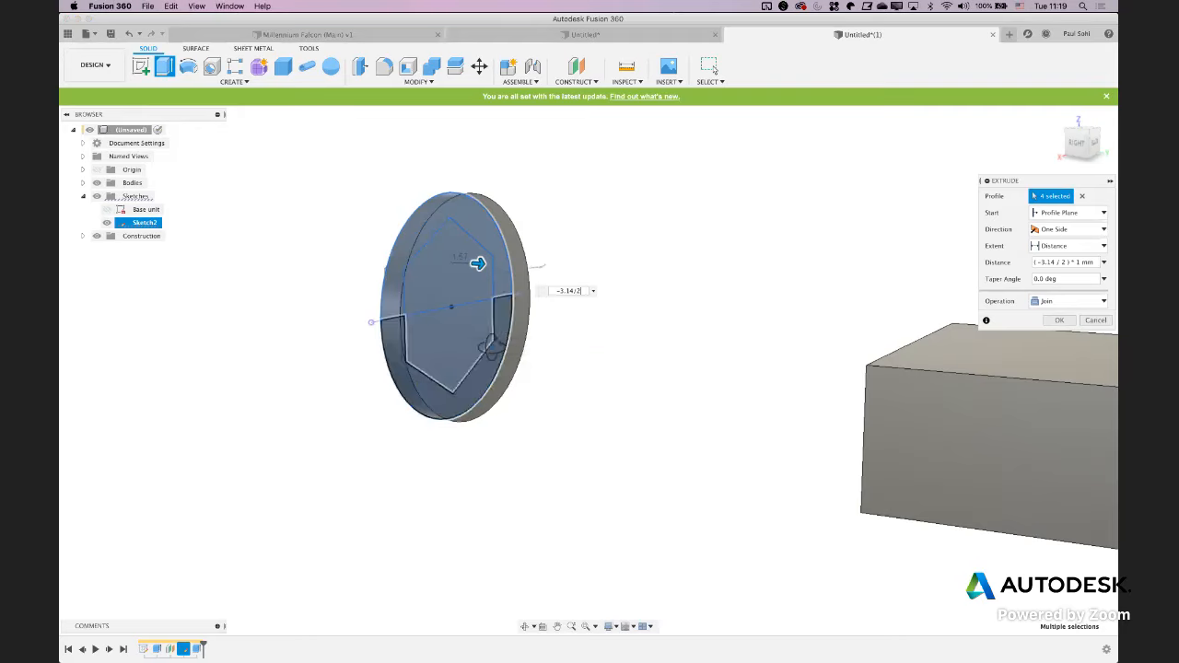
pyautogui.keyDown('shift'); pyautogui.moveTo(368, 334); pyautogui.dragTo(540, 363, button='middle'); pyautogui.keyUp('shift')
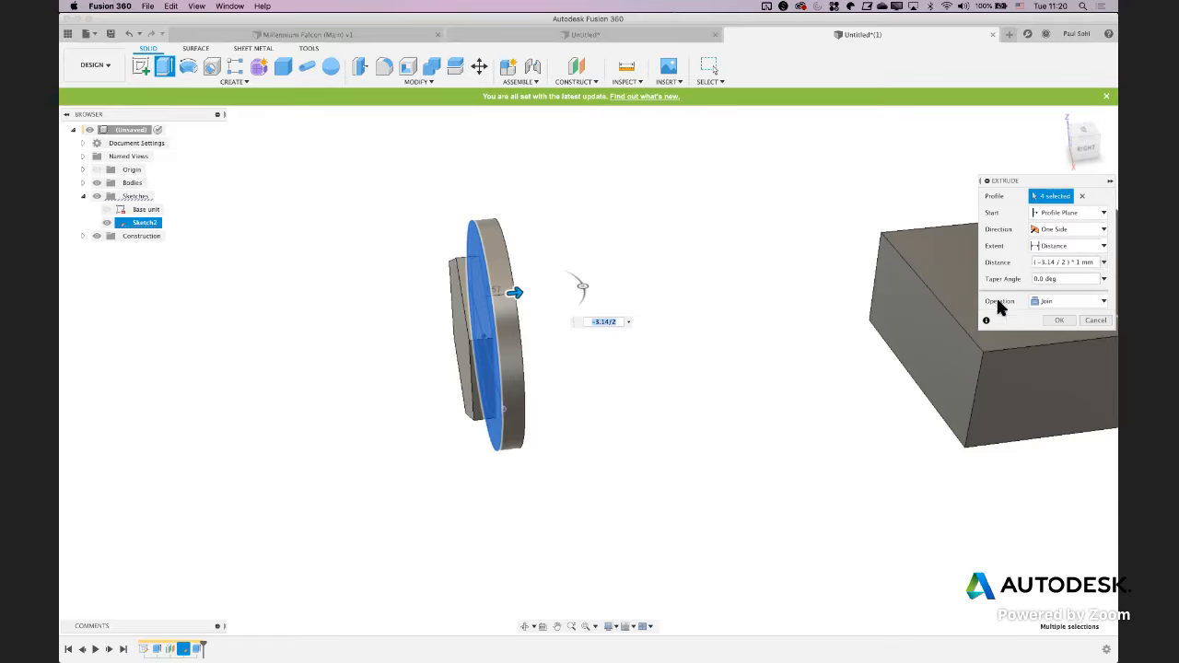
pyautogui.click(1035, 301)
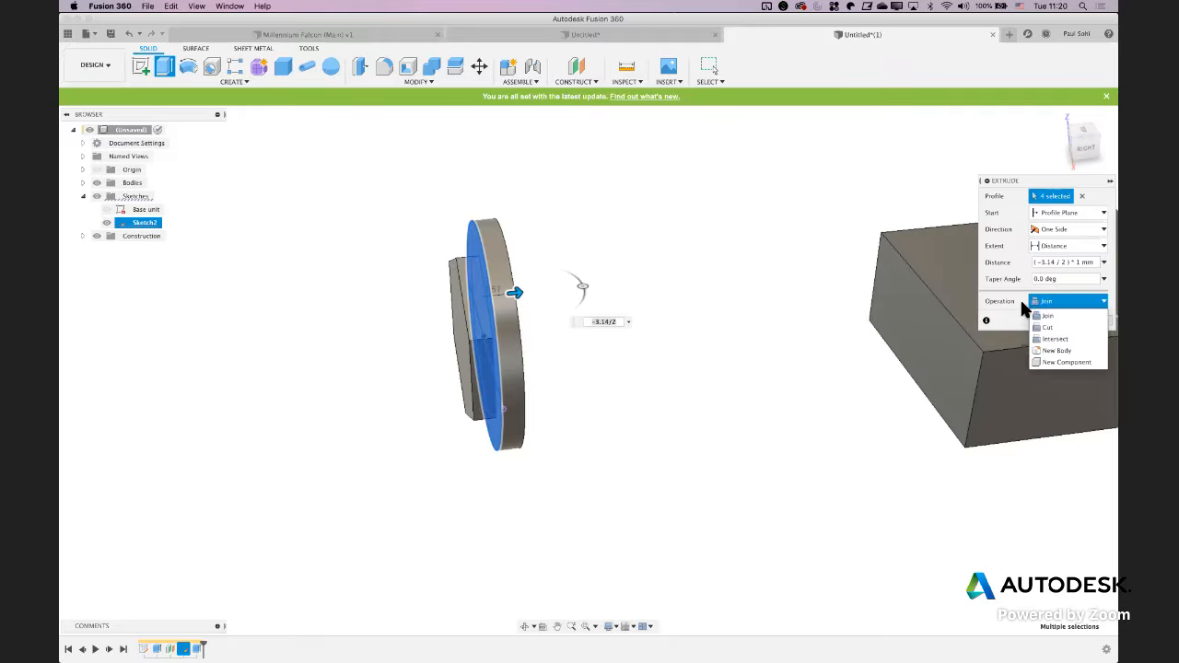
pyautogui.click(1022, 300)
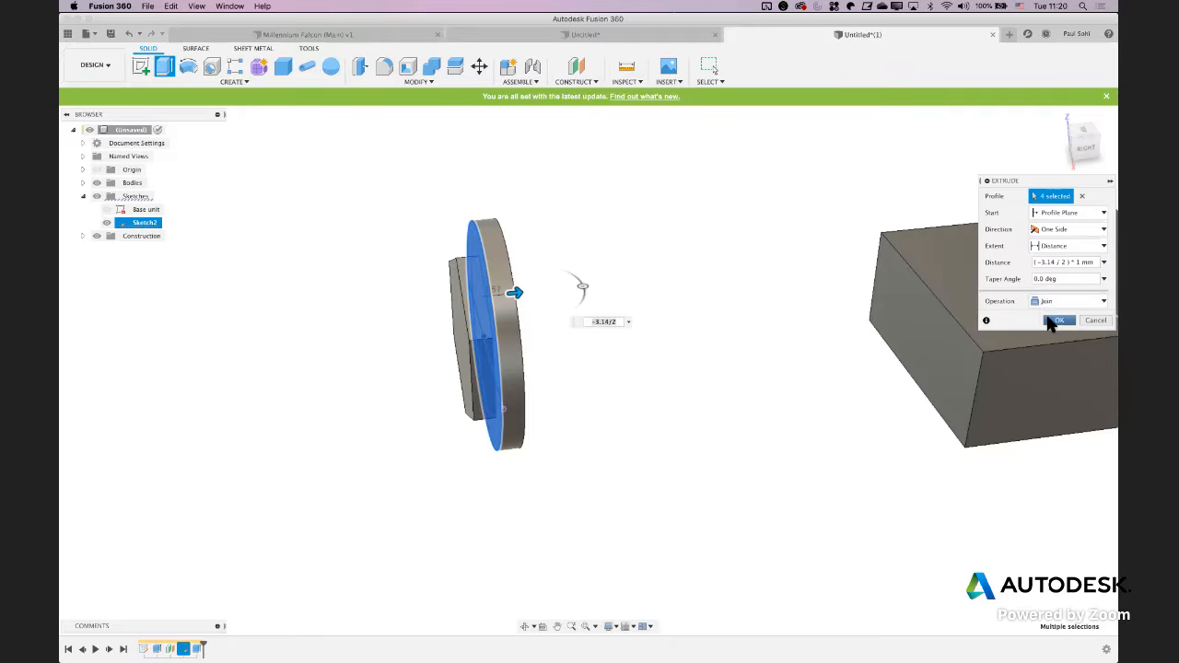
pyautogui.click(1058, 321)
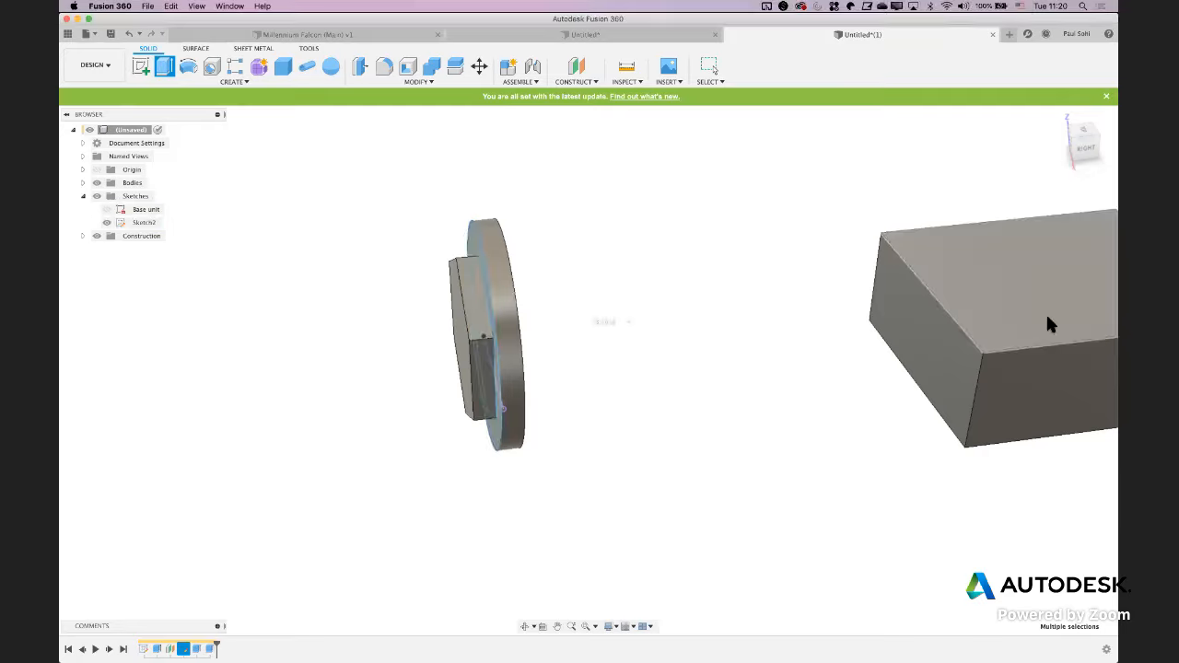
# List the model's bodies and highlight Body2 to check that the hexagon and round flange form one body
pyautogui.click(83, 183)
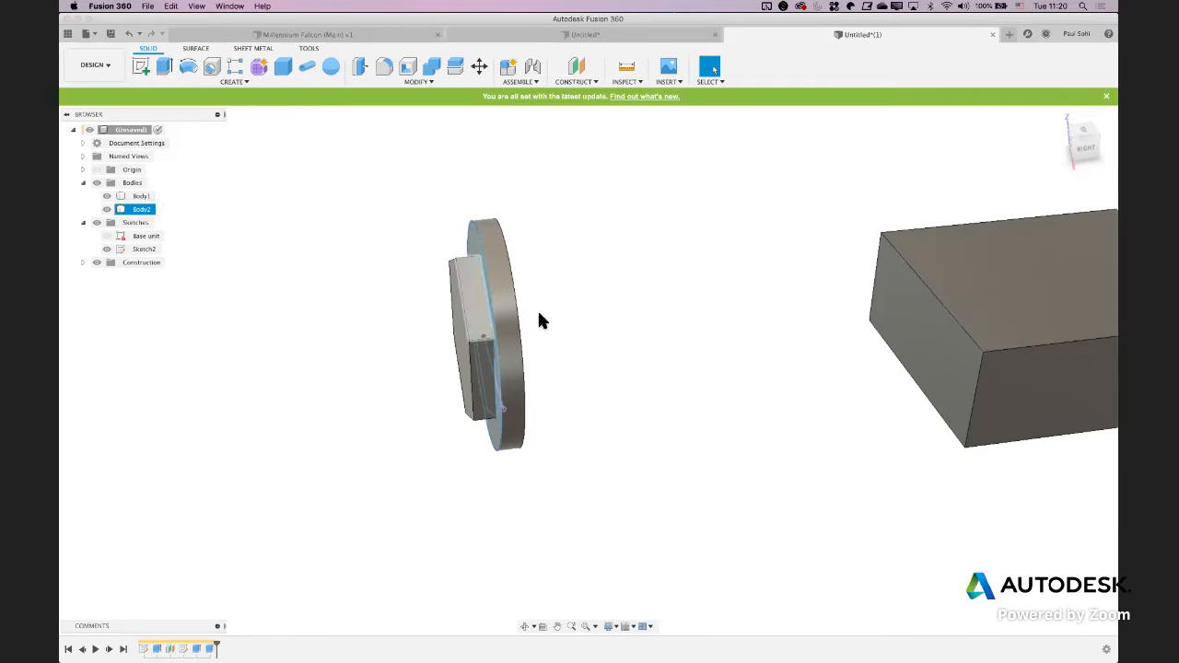
pyautogui.click(141, 199)
pyautogui.click(140, 210)
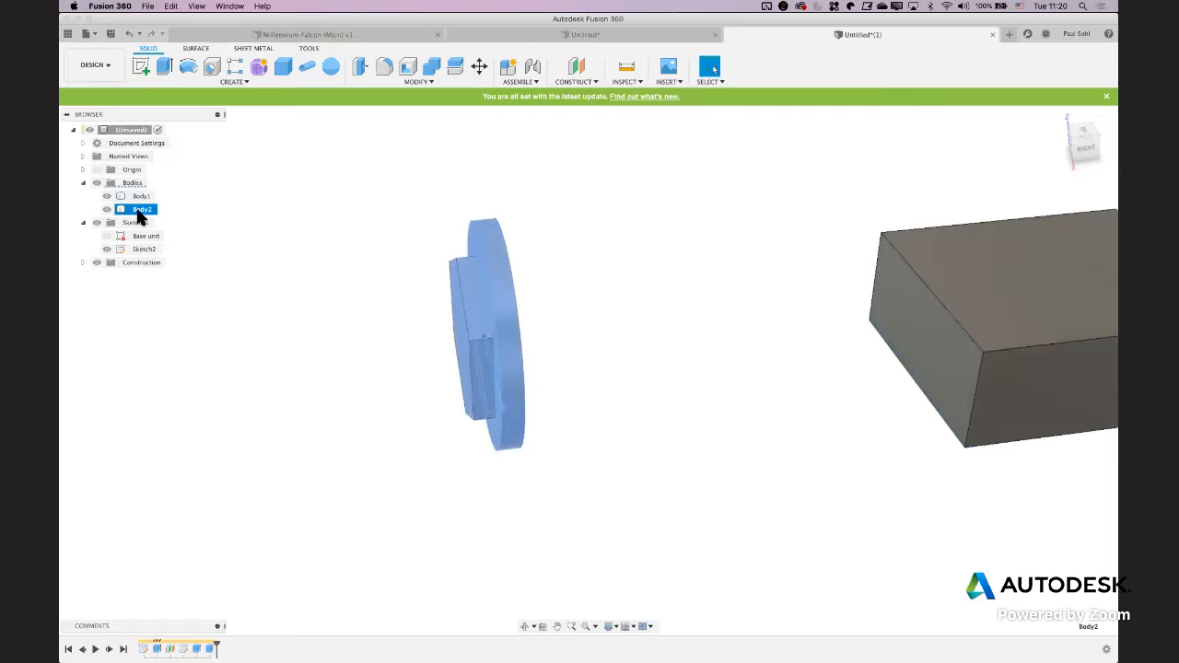
pyautogui.click(362, 433)
pyautogui.moveTo(369, 438)
pyautogui.keyDown('shift'); pyautogui.mouseDown(button='middle')
pyautogui.moveTo(411, 400)
pyautogui.moveTo(353, 426)
pyautogui.mouseUp(button='middle'); pyautogui.keyUp('shift')
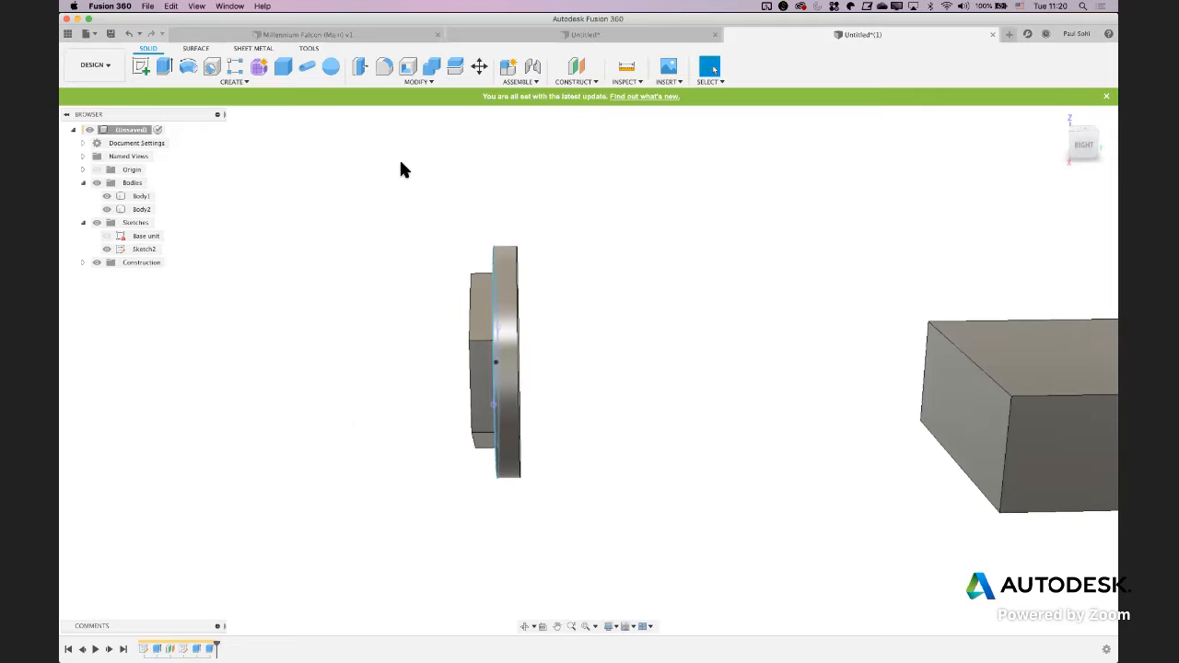
# Create a sketch on the block's end face that faces the nut, and turn on the Slice option
pyautogui.click(142, 67)
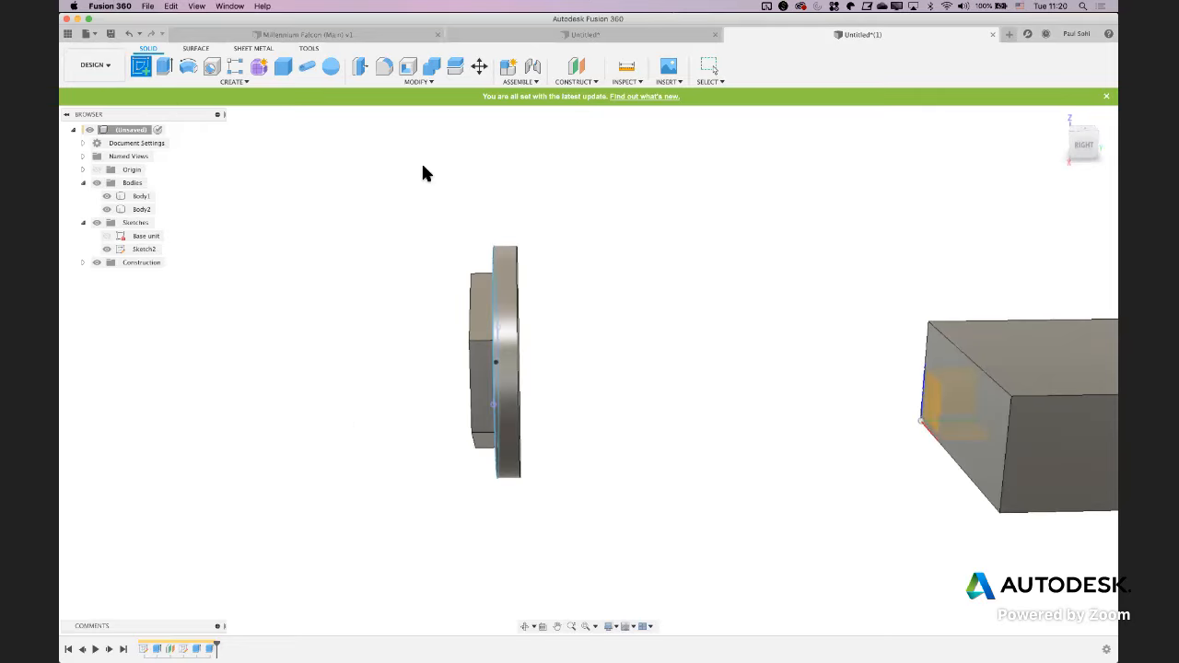
pyautogui.click(976, 400)
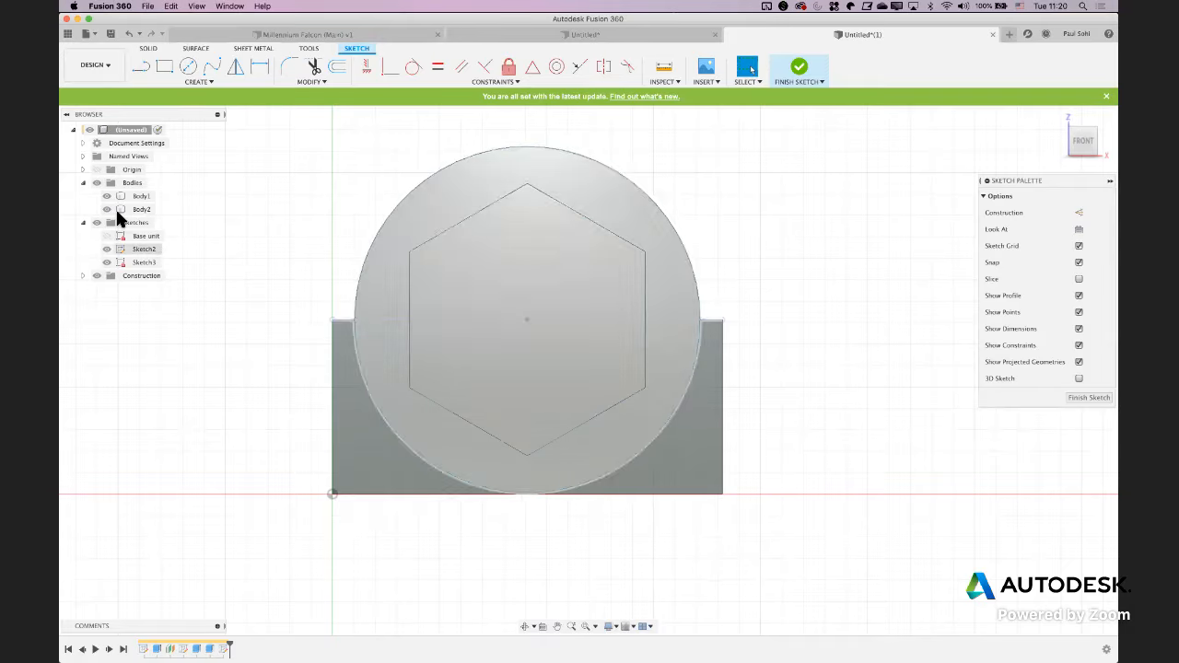
pyautogui.click(108, 210)
pyautogui.click(106, 210)
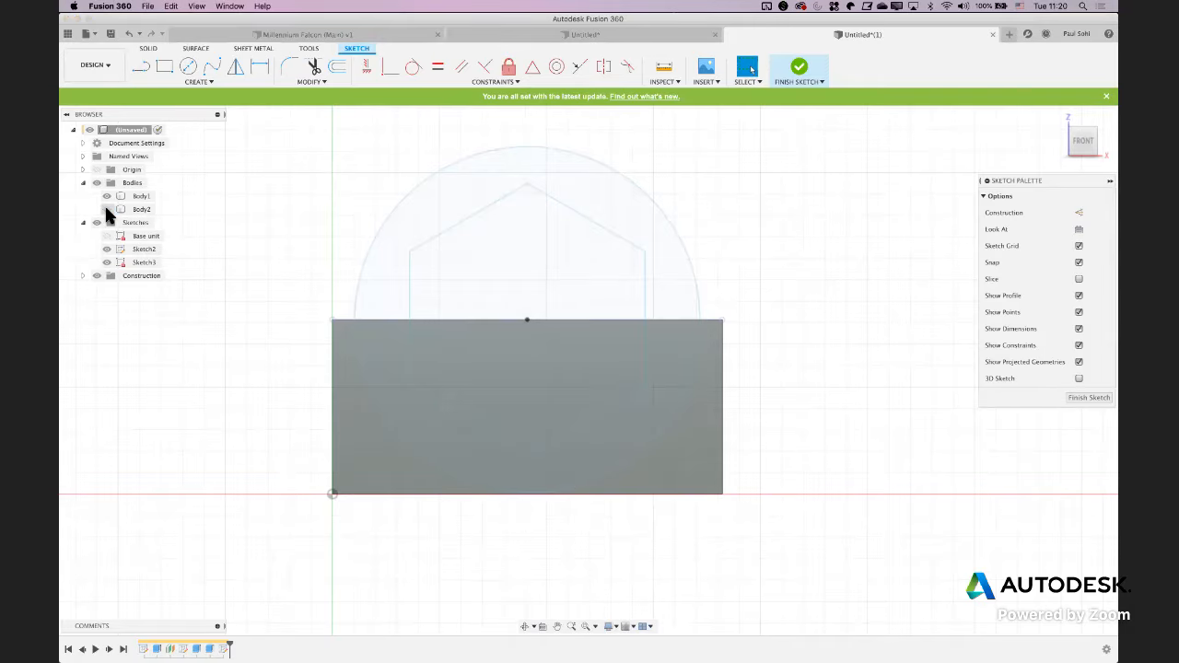
pyautogui.click(113, 250)
pyautogui.click(105, 209)
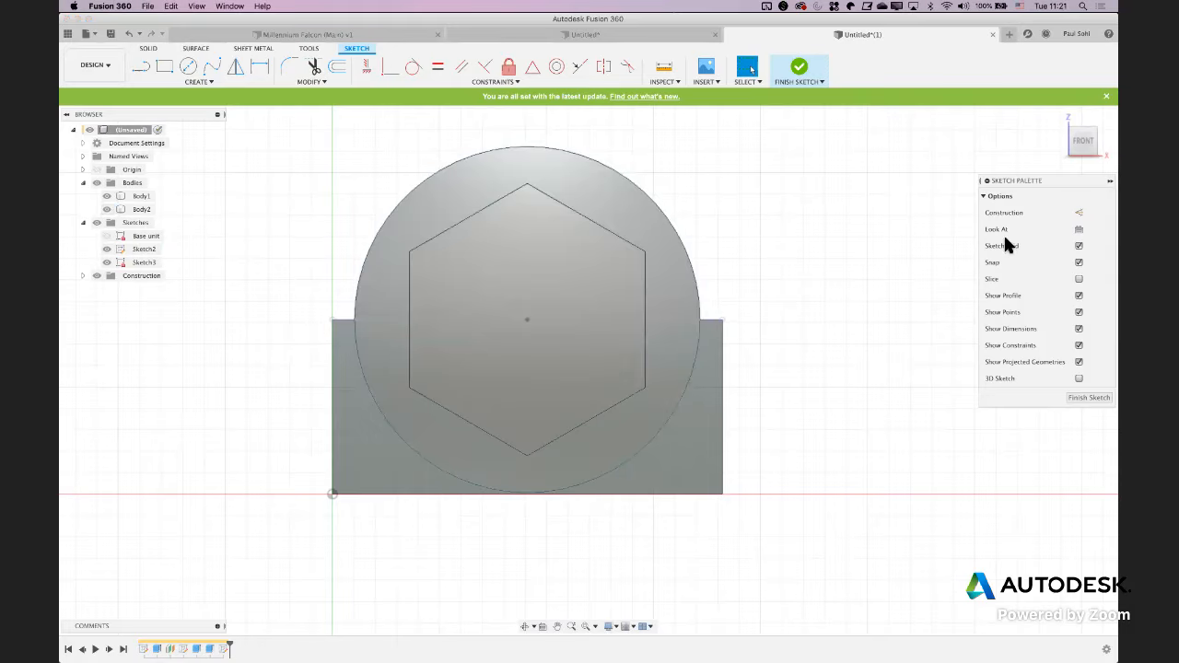
pyautogui.click(1041, 282)
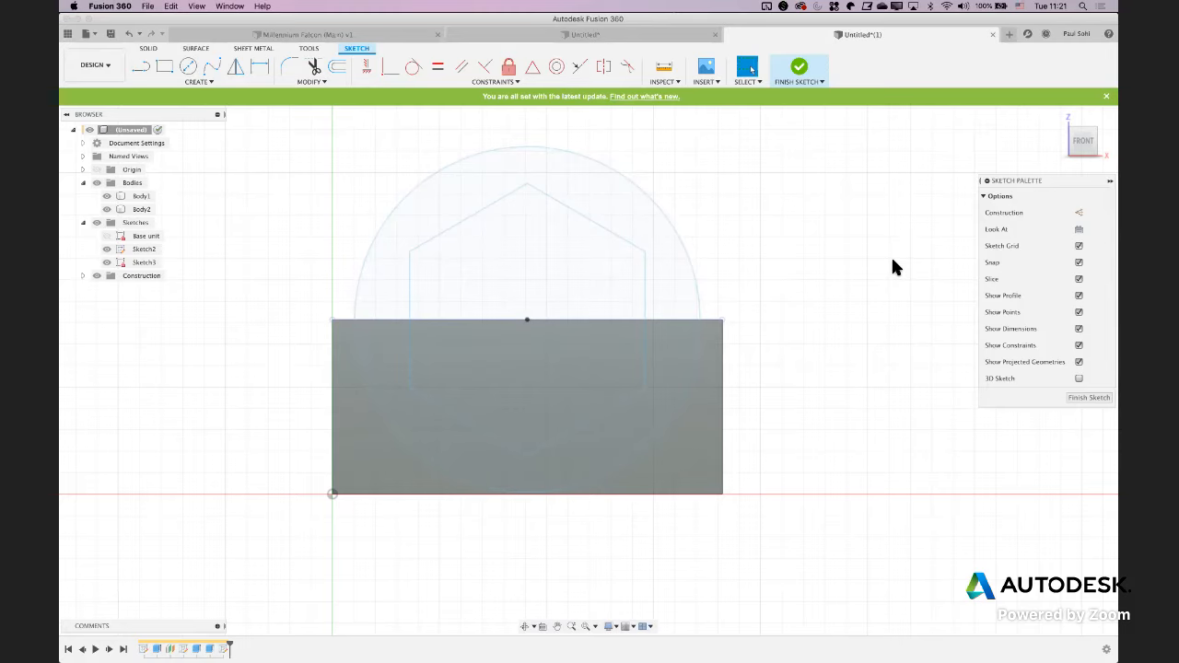
# View the sketch from an angle and turn Slice off to compare how the nut in front is displayed
pyautogui.scroll(-5, 861, 385)
pyautogui.keyDown('shift'); pyautogui.moveTo(819, 405); pyautogui.dragTo(729, 420, button='middle'); pyautogui.keyUp('shift')
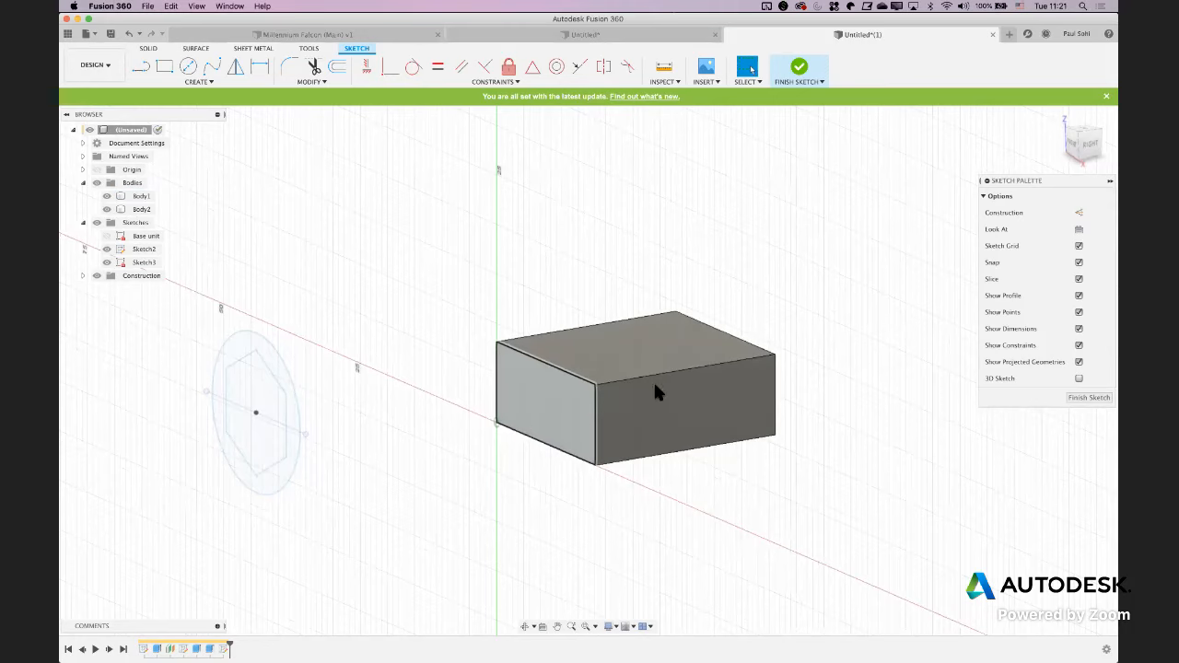
pyautogui.click(1080, 279)
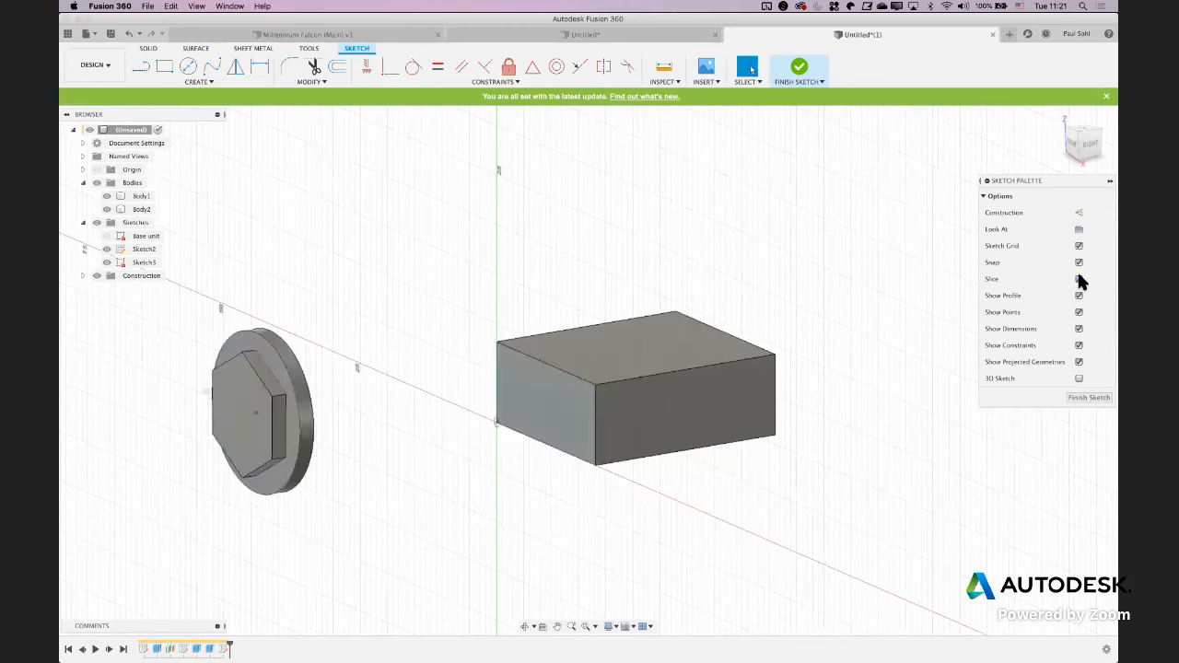
pyautogui.click(286, 414)
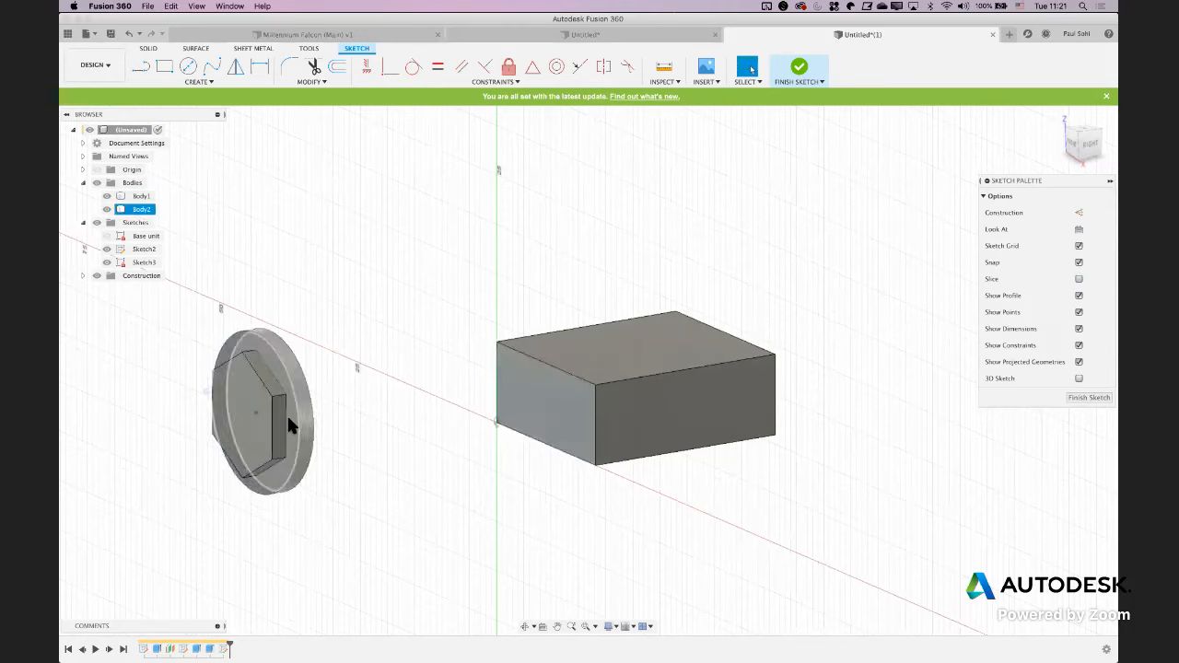
pyautogui.click(387, 376)
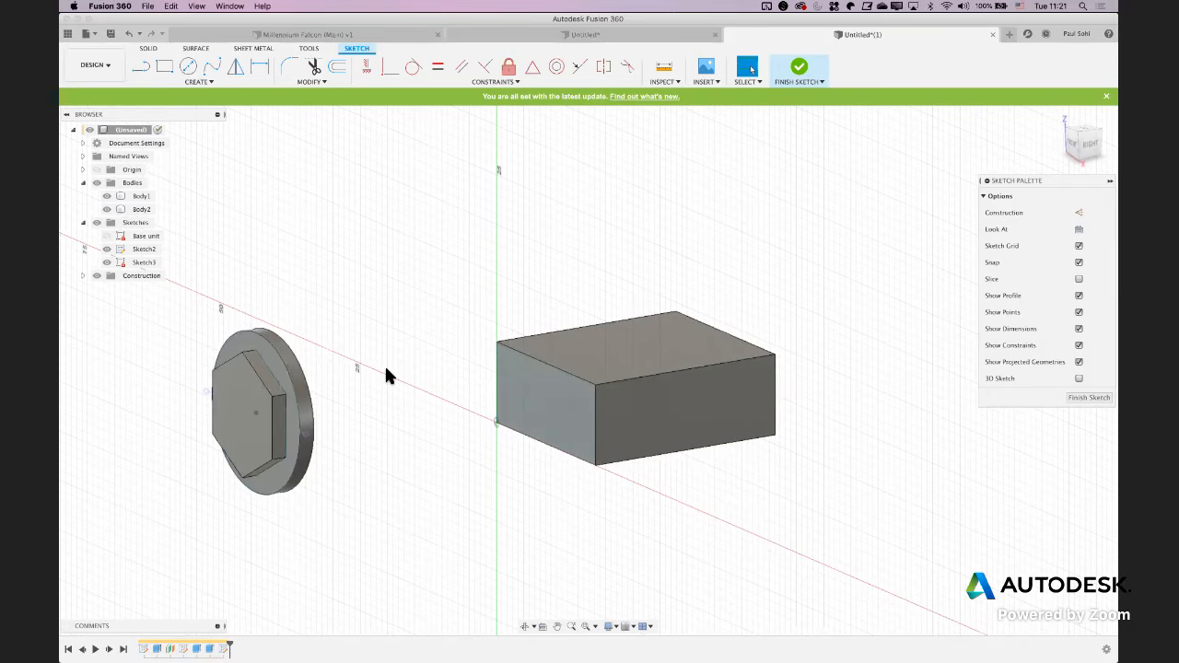
# Turn Slice on again, look straight at the sketch plane, and hide Sketch2
pyautogui.click(1079, 279)
pyautogui.click(1079, 229)
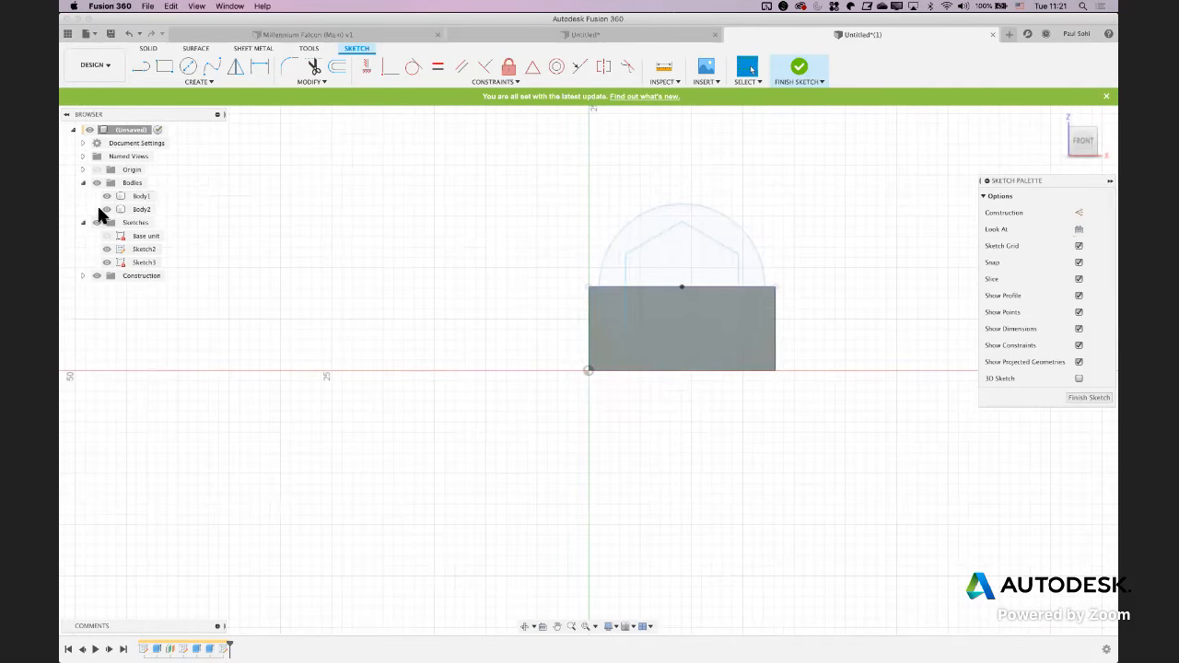
pyautogui.click(106, 259)
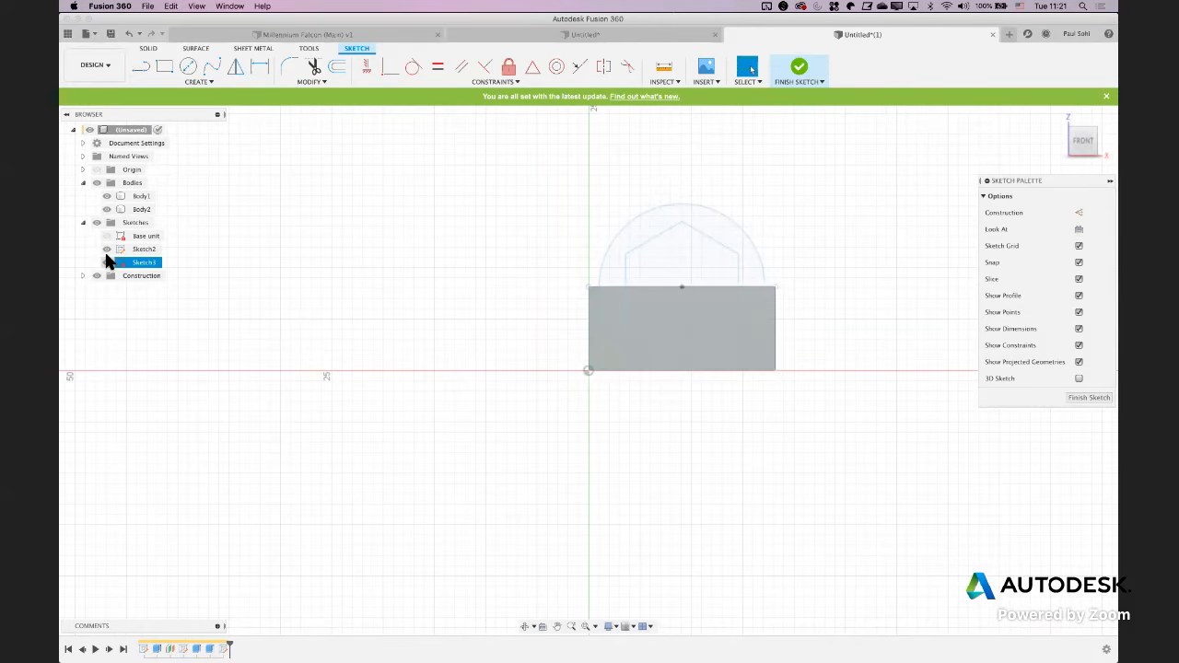
pyautogui.click(106, 249)
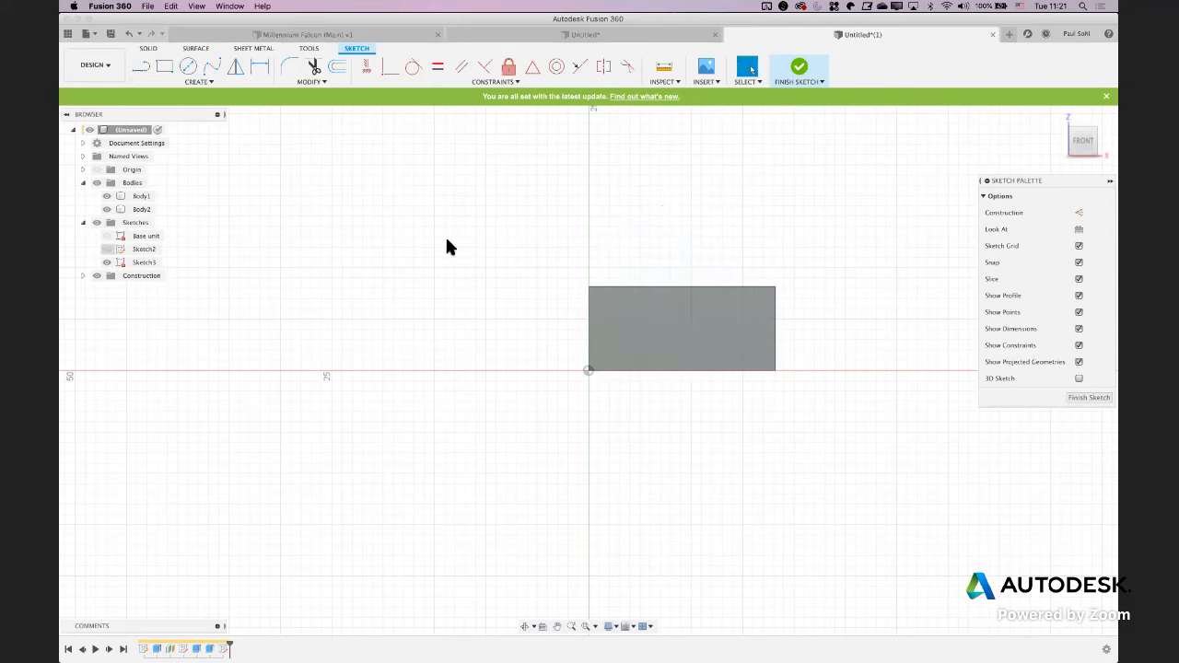
pyautogui.hscroll(3, 506, 267)
pyautogui.scroll(3, 506, 267)
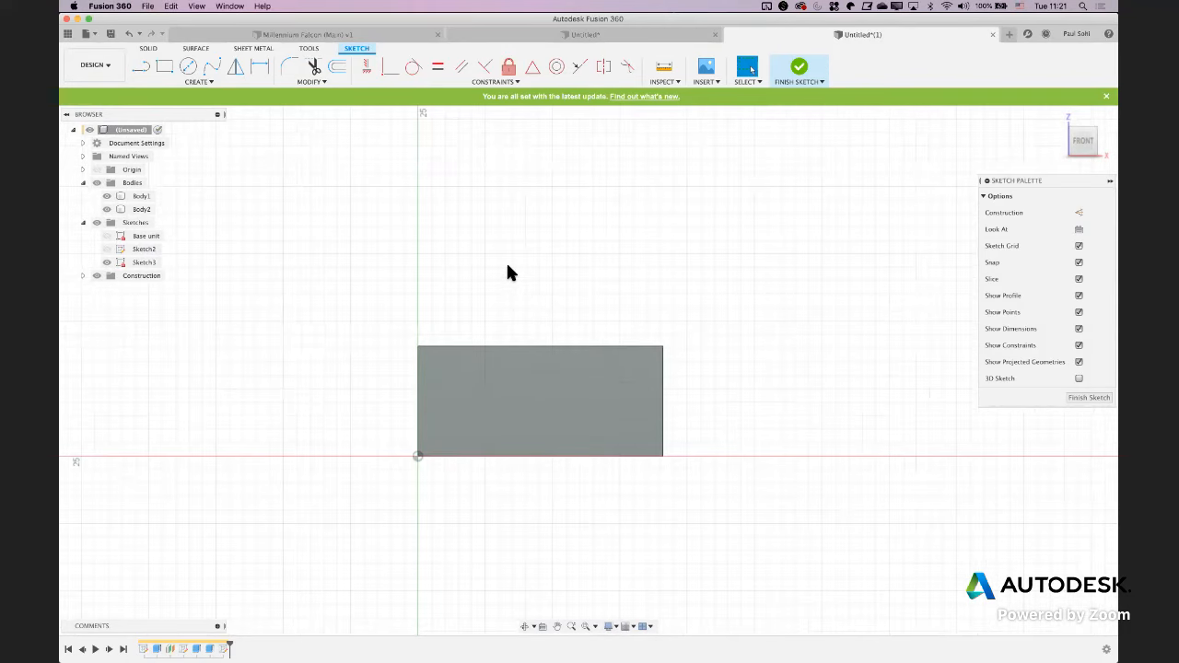
# Draw a center-diameter circle of about 16.3 mm from the midpoint of the block face's top edge to its bottom edge, and finish the sketch
pyautogui.press('c')
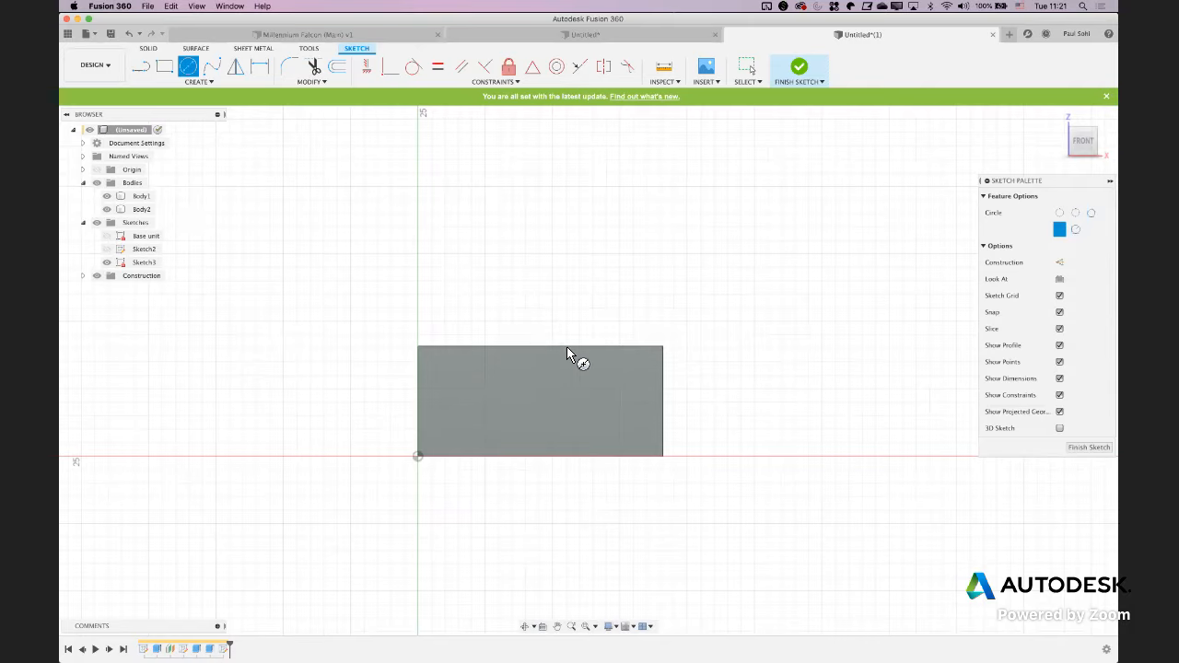
pyautogui.click(1089, 147)
pyautogui.click(1017, 165)
pyautogui.click(539, 347)
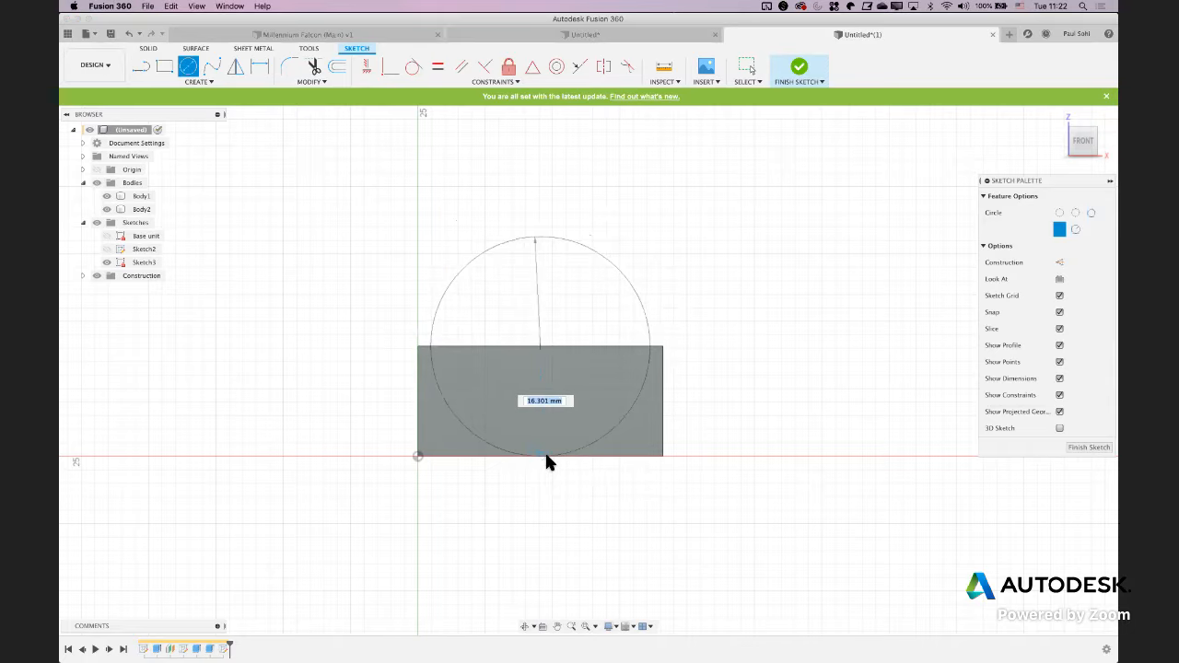
pyautogui.click(544, 460)
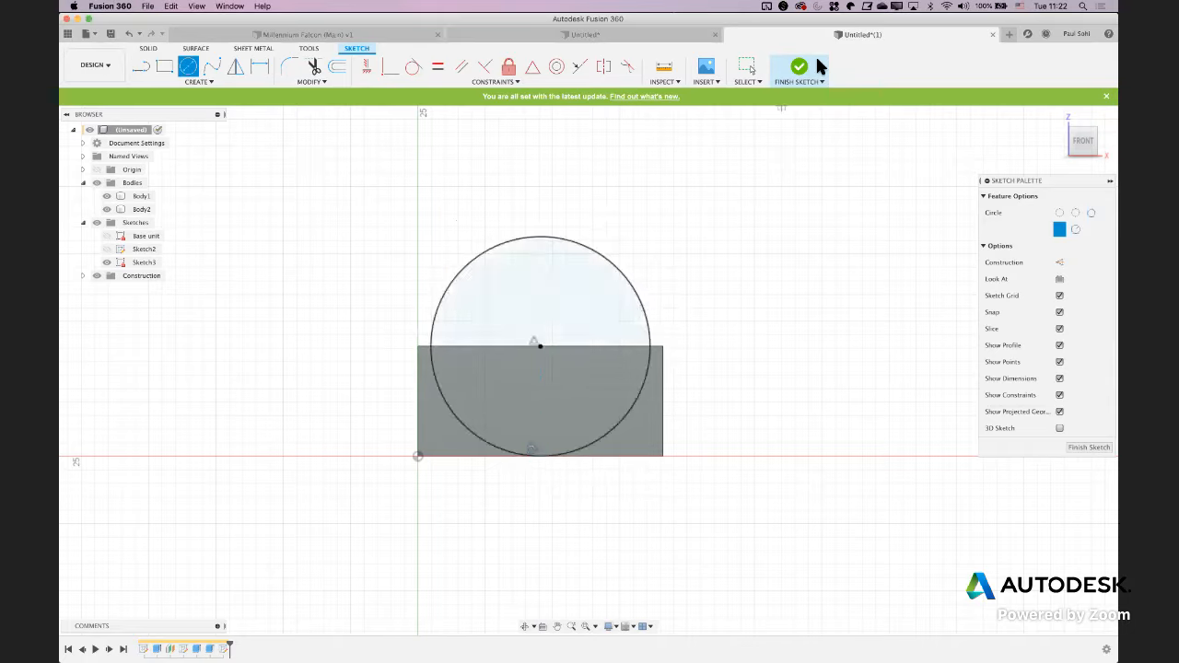
pyautogui.click(797, 65)
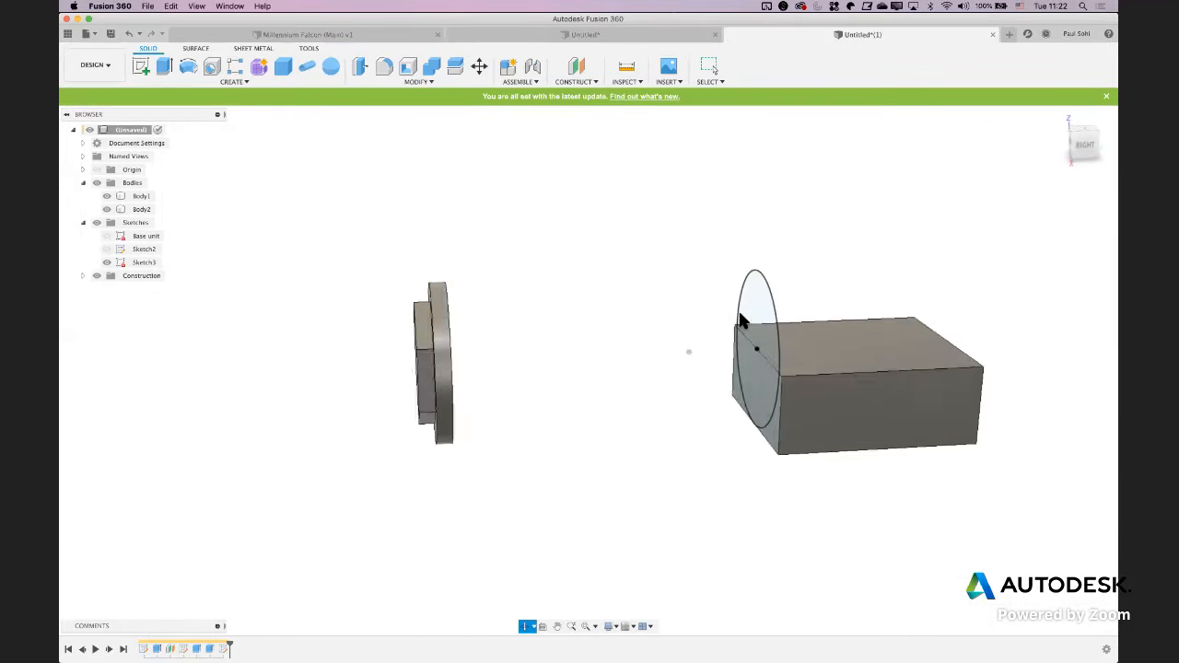
# Extrude the full circle on the block's end face 1.2 mm toward the nut as a new body, checking the thickness in the PDF drawing
pyautogui.press('e')
pyautogui.click(738, 315)
pyautogui.click(725, 391)
pyautogui.click(726, 392)
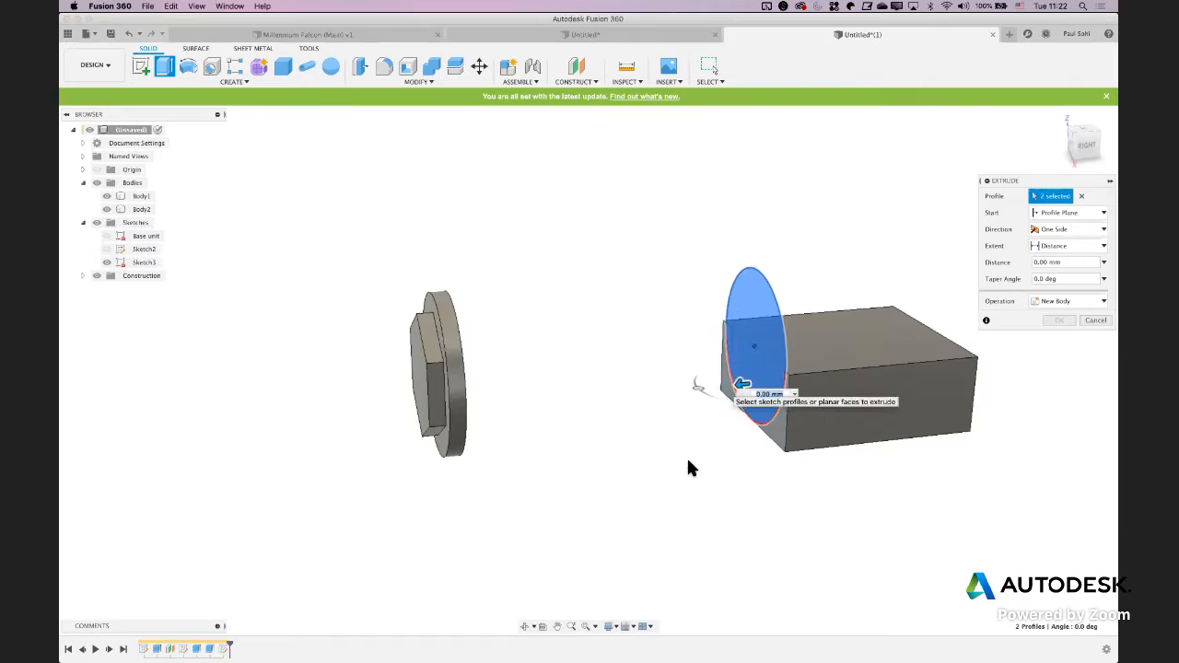
pyautogui.hscroll(4, 760, 497)
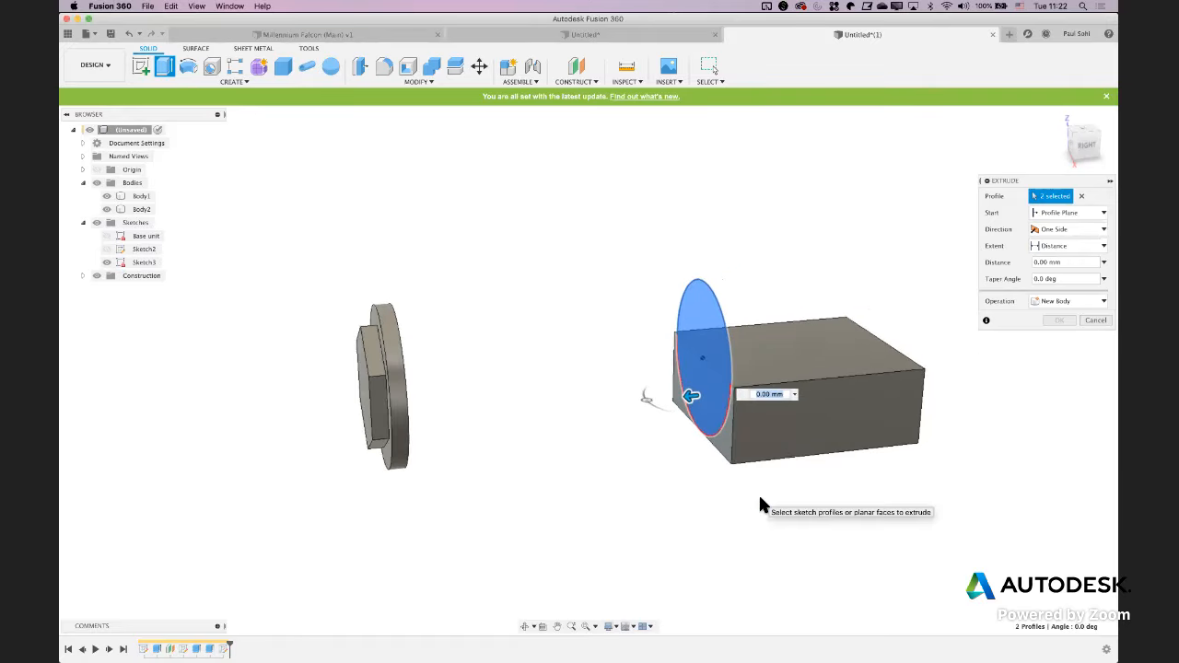
pyautogui.scroll(1, 760, 498)
pyautogui.press('super+Tab')
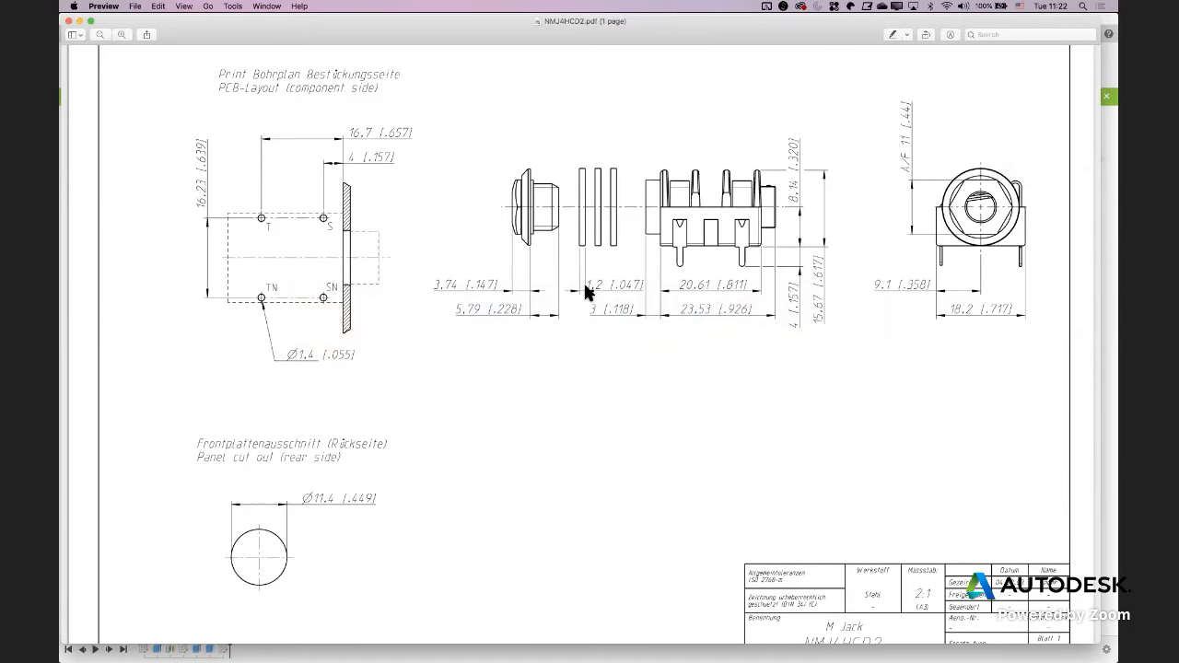
pyautogui.press('super+Tab')
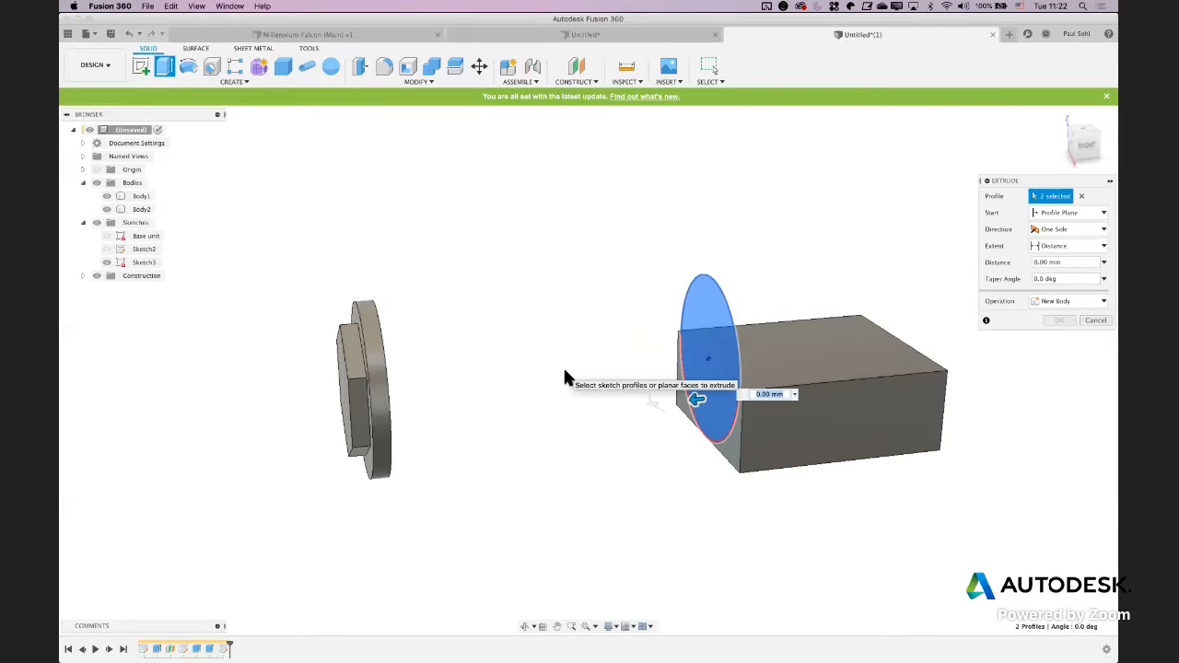
pyautogui.write('1.2')
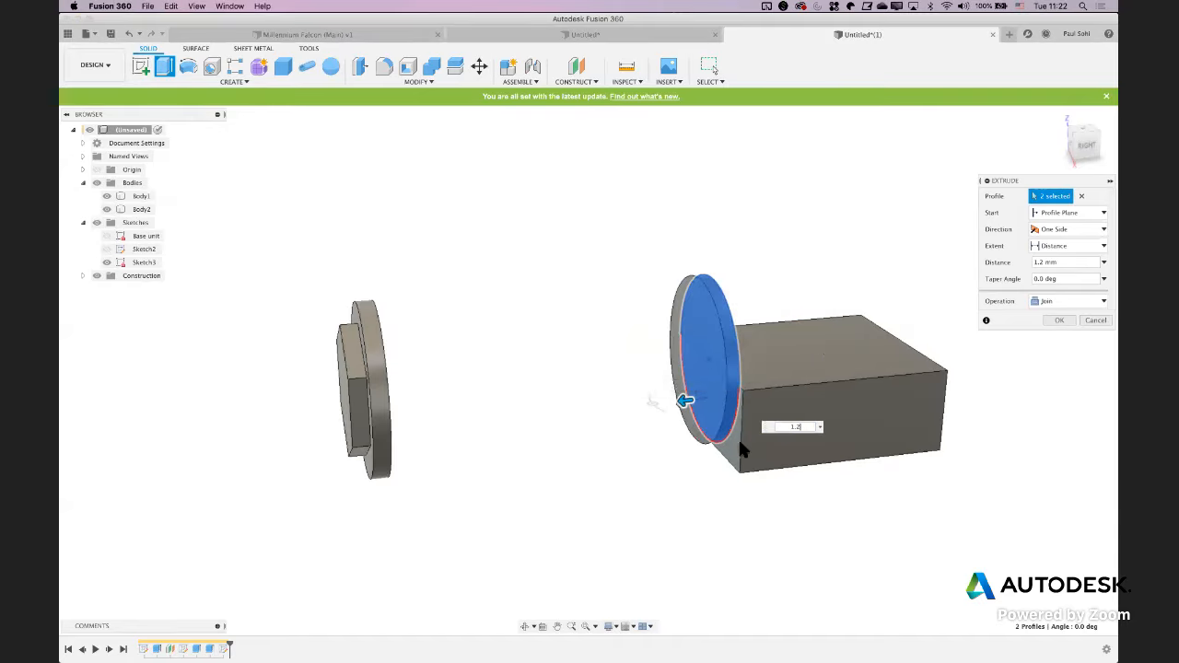
pyautogui.click(1040, 307)
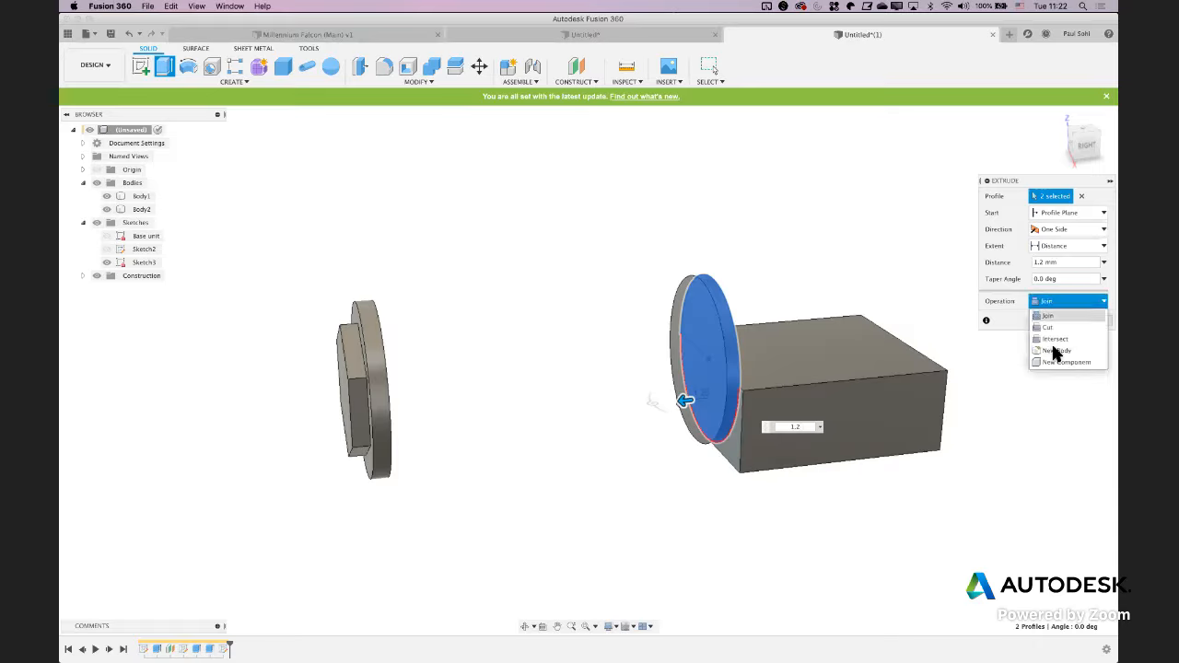
pyautogui.click(1056, 345)
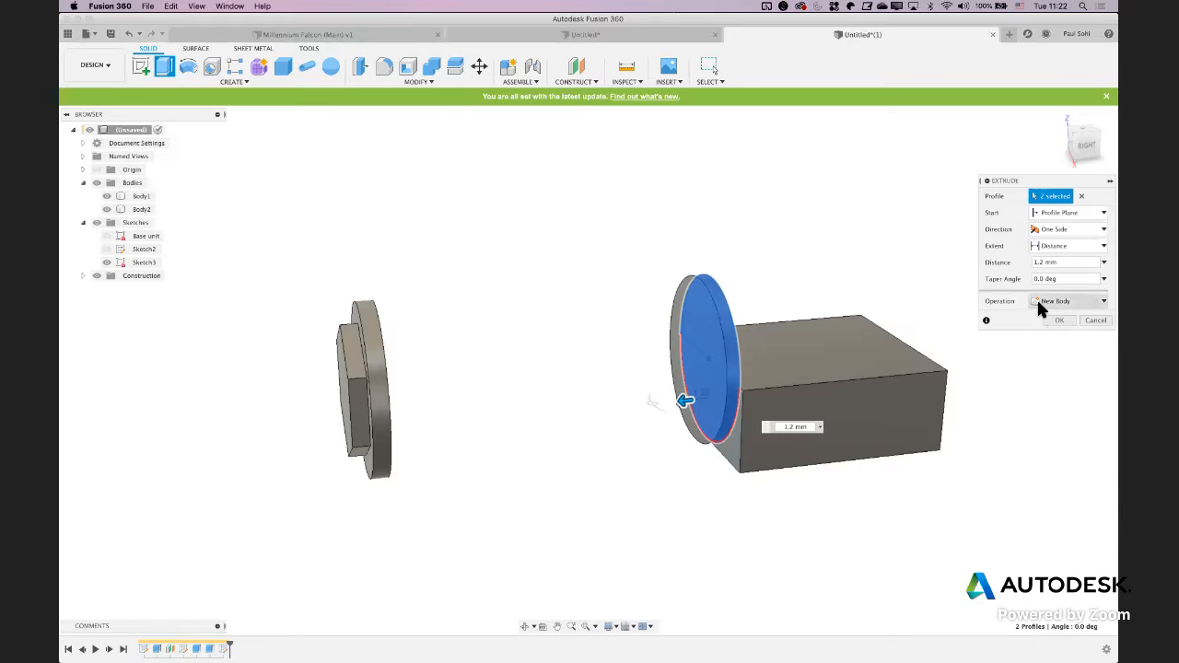
pyautogui.click(1058, 321)
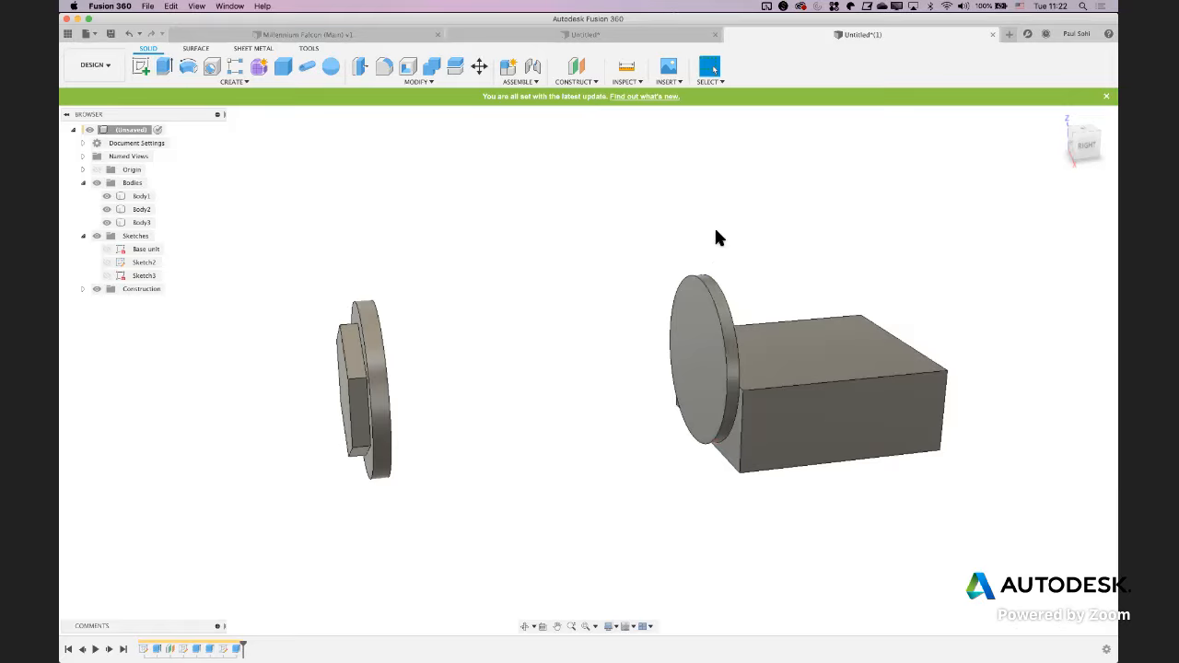
# Create a rectangular pattern of three disc bodies along the block's long top edge, spaced out toward the nut
pyautogui.click(235, 67)
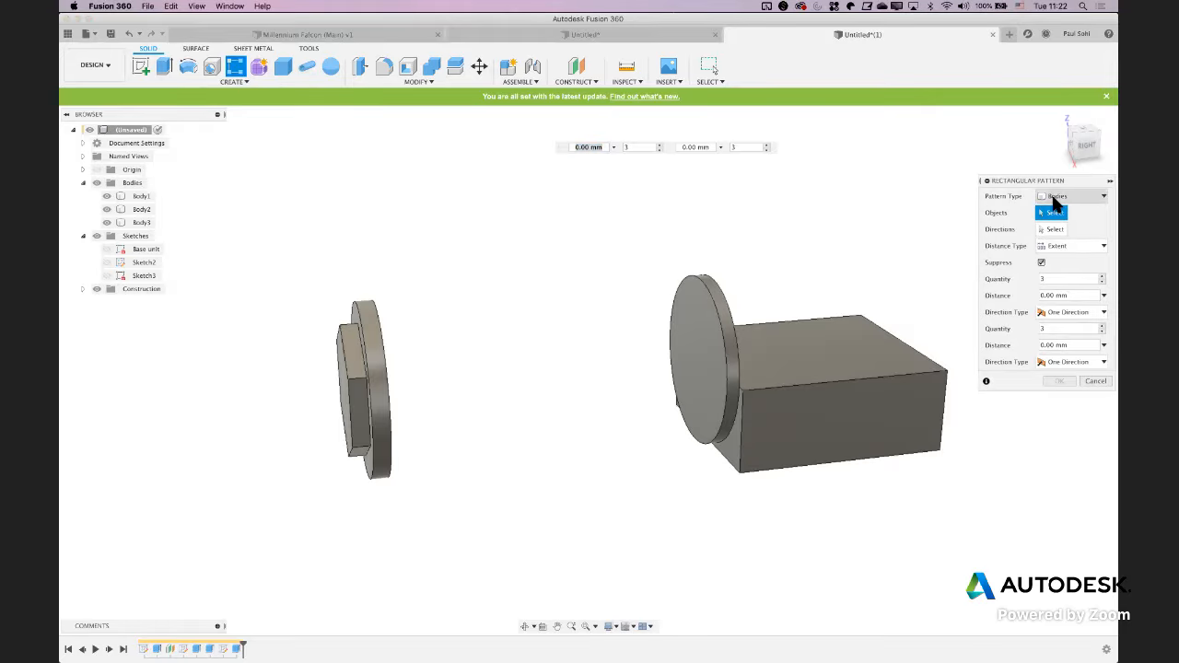
pyautogui.click(714, 307)
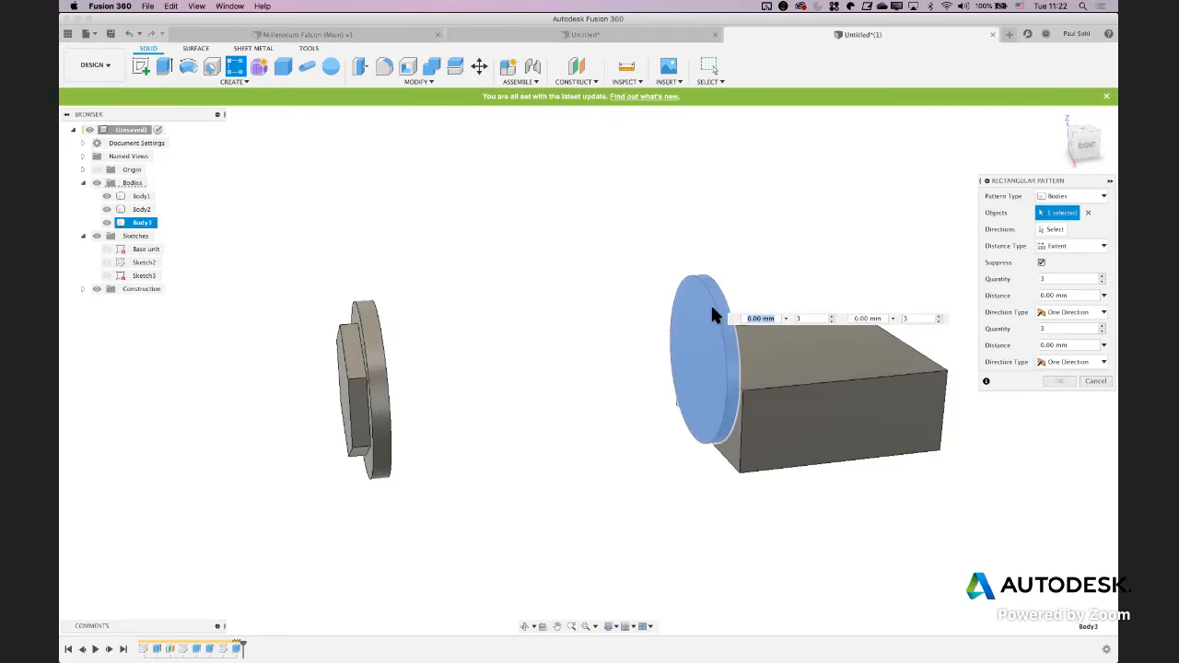
pyautogui.click(1051, 230)
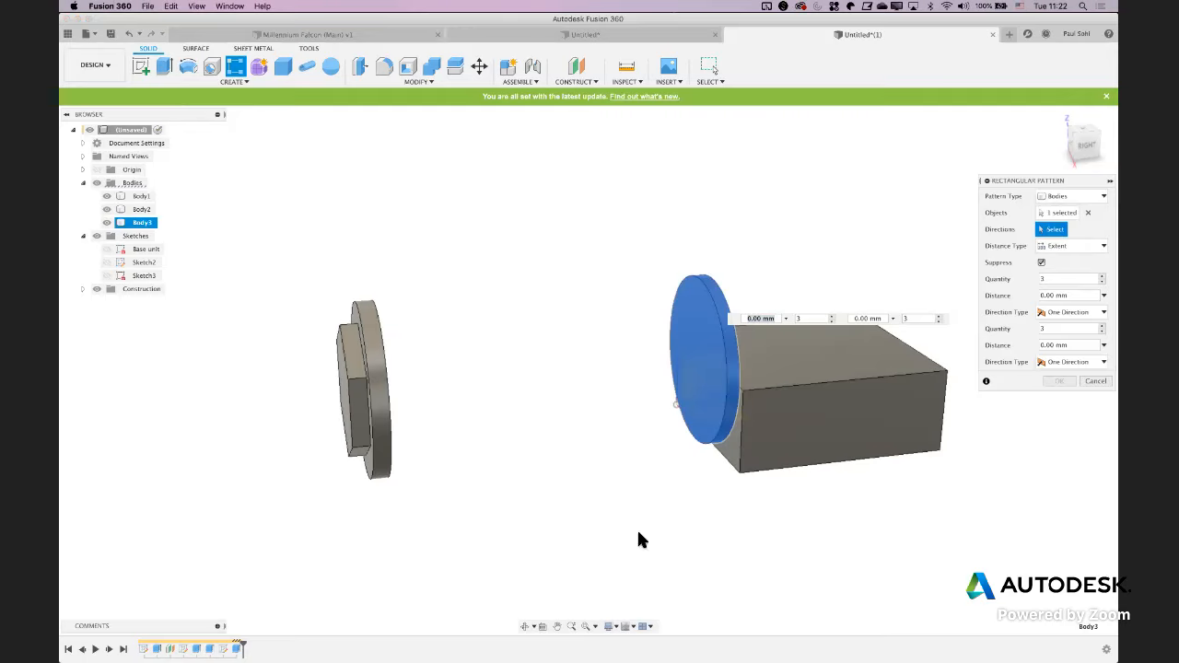
pyautogui.click(779, 382)
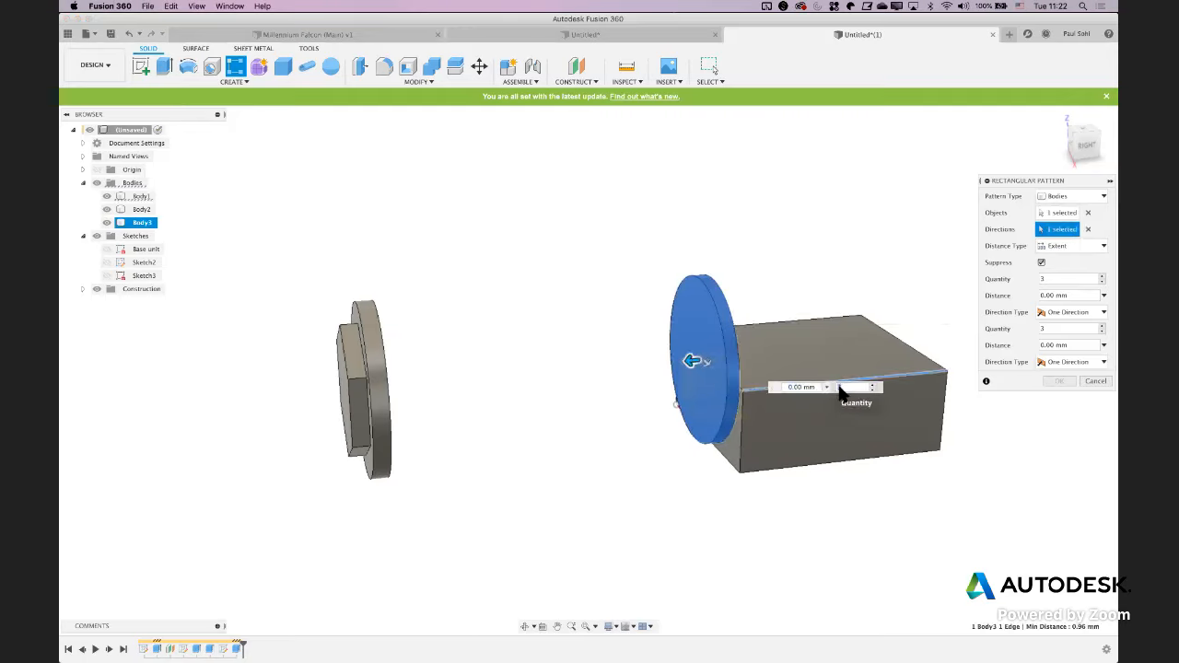
pyautogui.moveTo(690, 360); pyautogui.dragTo(620, 370)
pyautogui.moveTo(531, 423)
pyautogui.keyDown('shift'); pyautogui.mouseDown(button='middle')
pyautogui.moveTo(543, 426)
pyautogui.moveTo(508, 408)
pyautogui.moveTo(508, 419)
pyautogui.moveTo(456, 414)
pyautogui.moveTo(516, 408)
pyautogui.mouseUp(button='middle'); pyautogui.keyUp('shift')
pyautogui.press('Return')
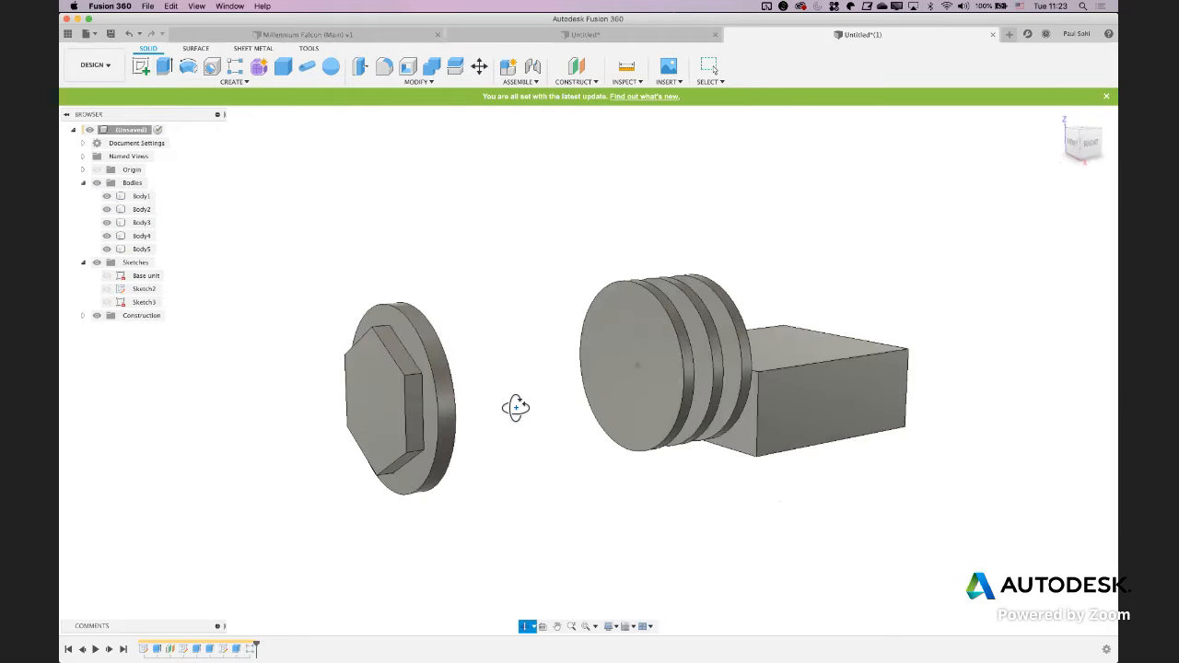
pyautogui.keyDown('shift'); pyautogui.moveTo(595, 421); pyautogui.dragTo(819, 405, button='middle'); pyautogui.keyUp('shift')
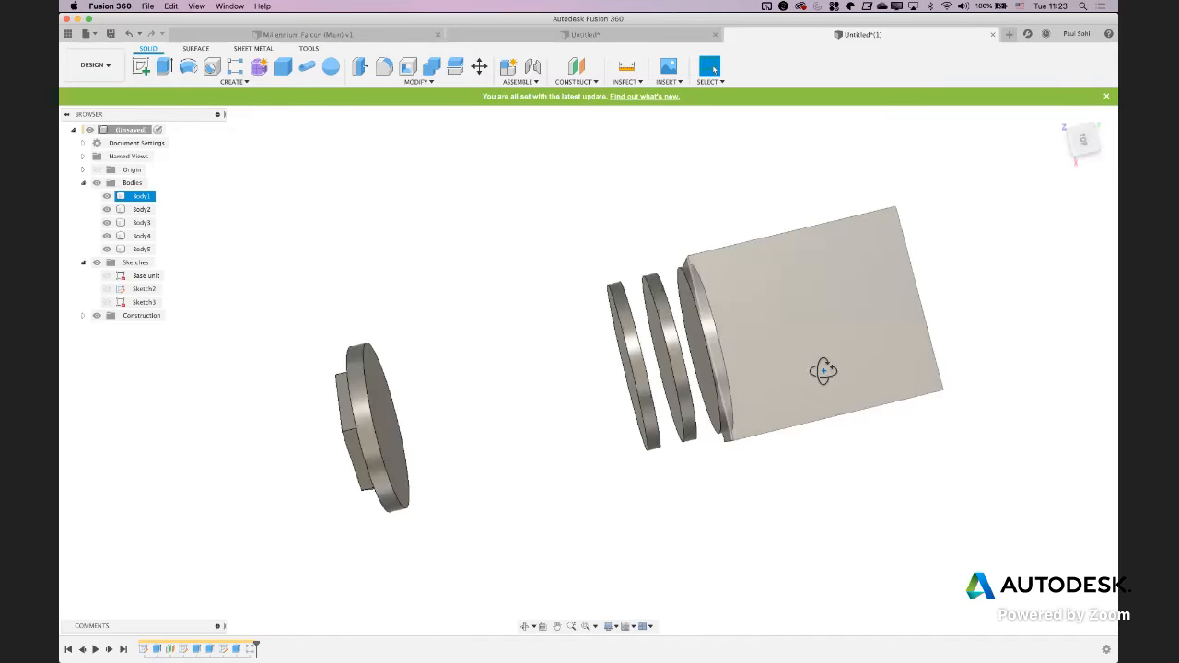
# Check the block in the PDF drawing and start a Shell that removes its top face with a 1 mm inside thickness
pyautogui.press('super+Tab')
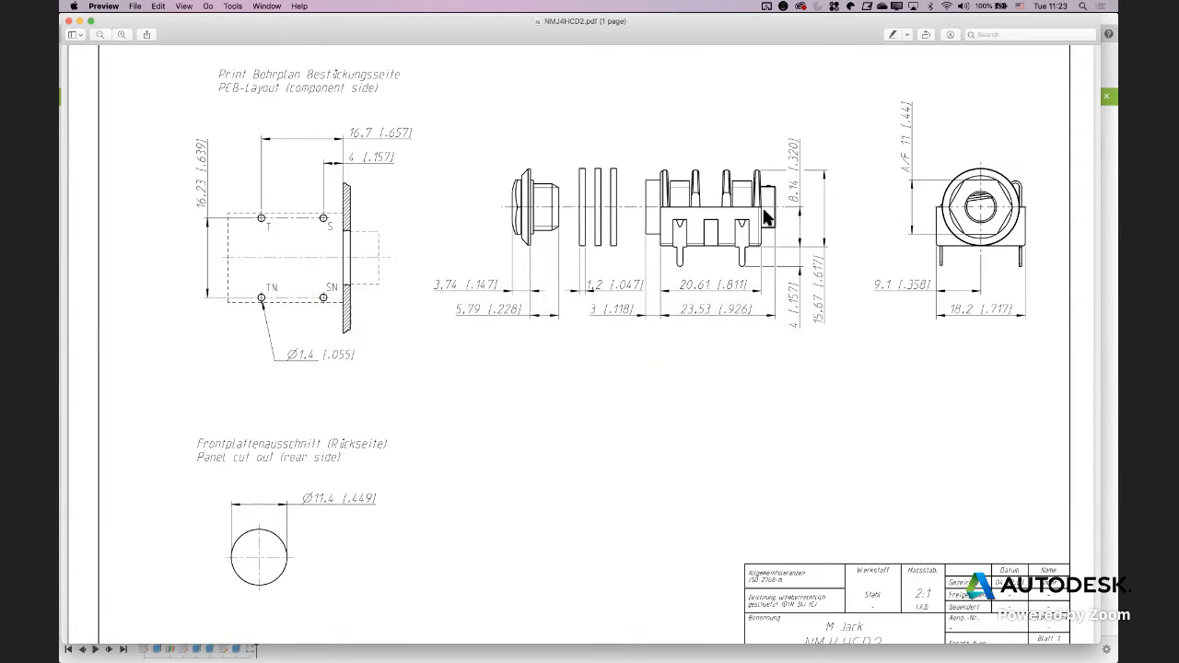
pyautogui.press('super+Tab')
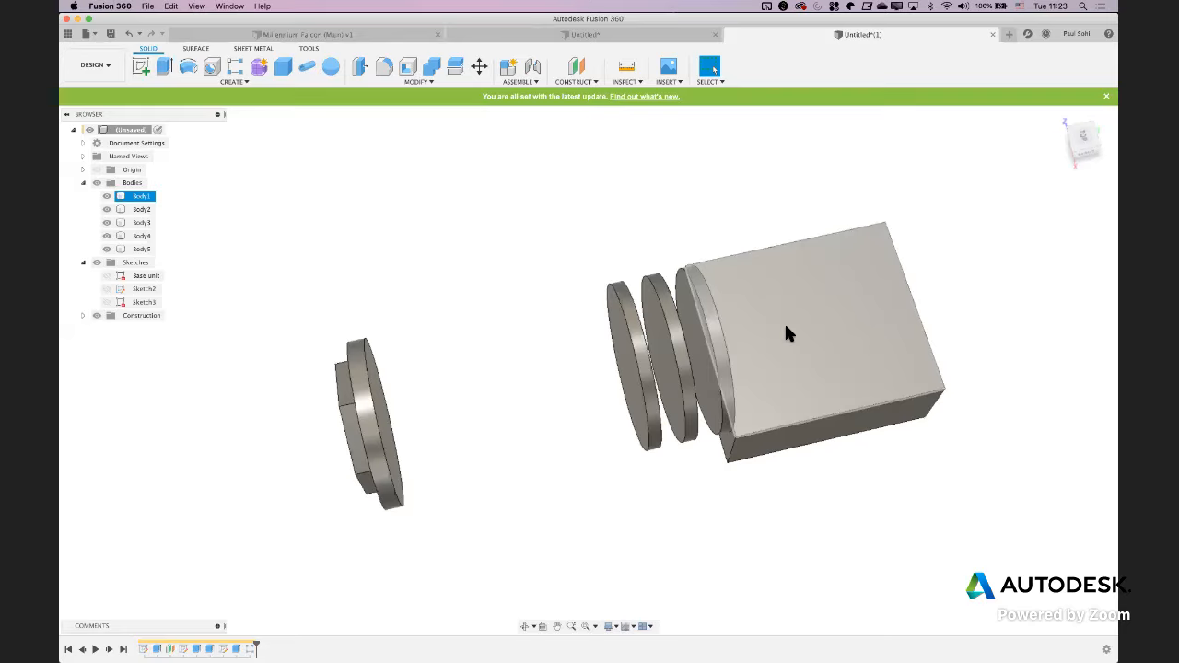
pyautogui.keyDown('shift'); pyautogui.moveTo(786, 328); pyautogui.dragTo(475, 184, button='middle'); pyautogui.keyUp('shift')
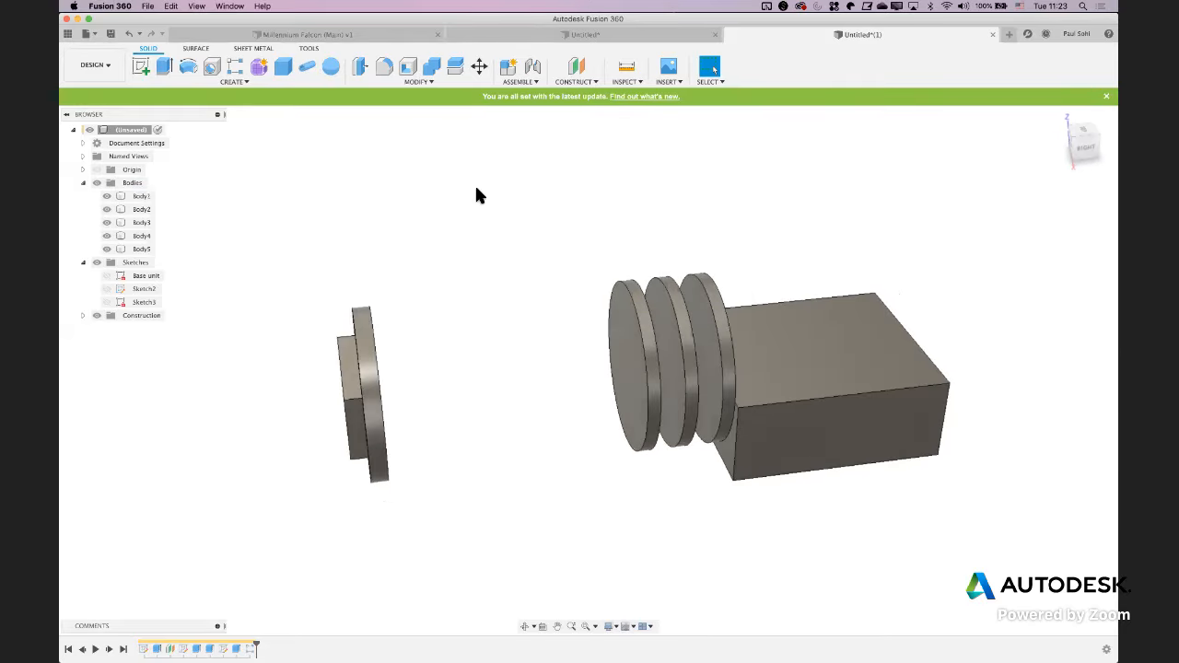
pyautogui.click(409, 82)
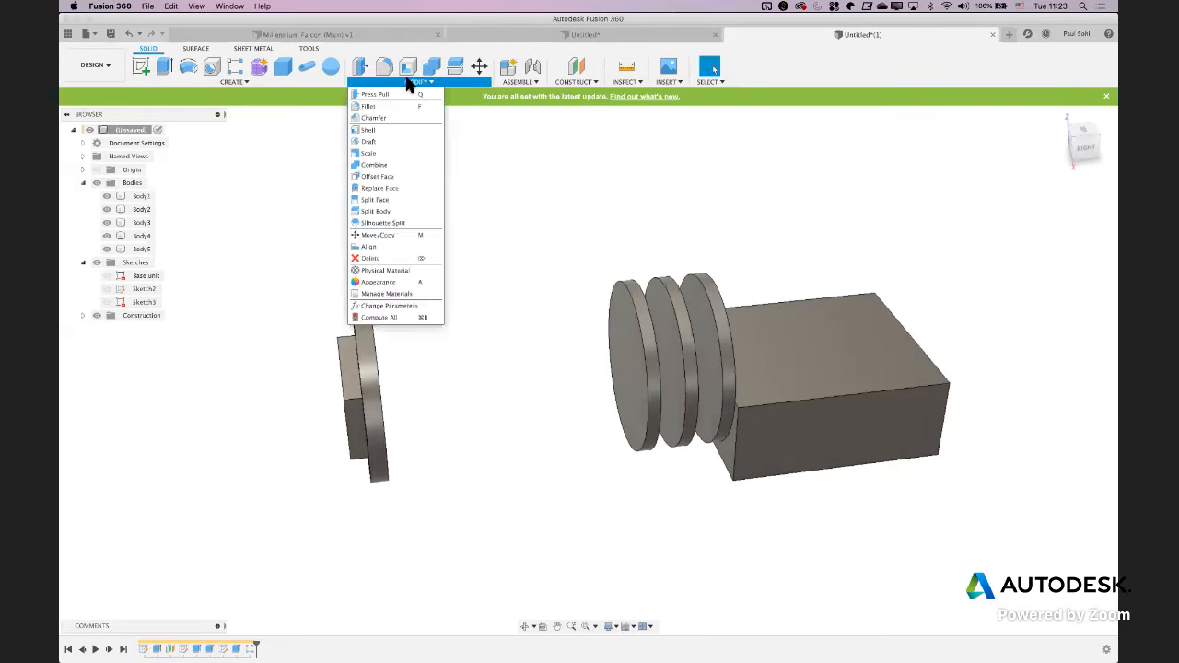
pyautogui.click(368, 129)
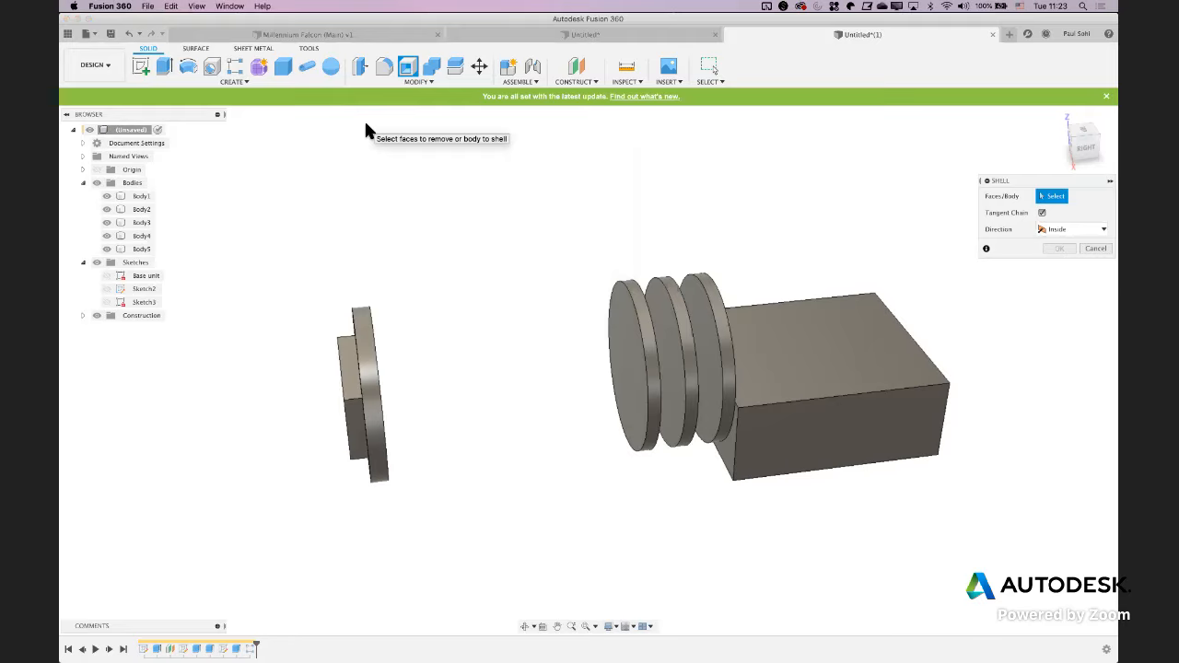
pyautogui.keyDown('shift'); pyautogui.moveTo(766, 236); pyautogui.dragTo(751, 298, button='middle'); pyautogui.keyUp('shift')
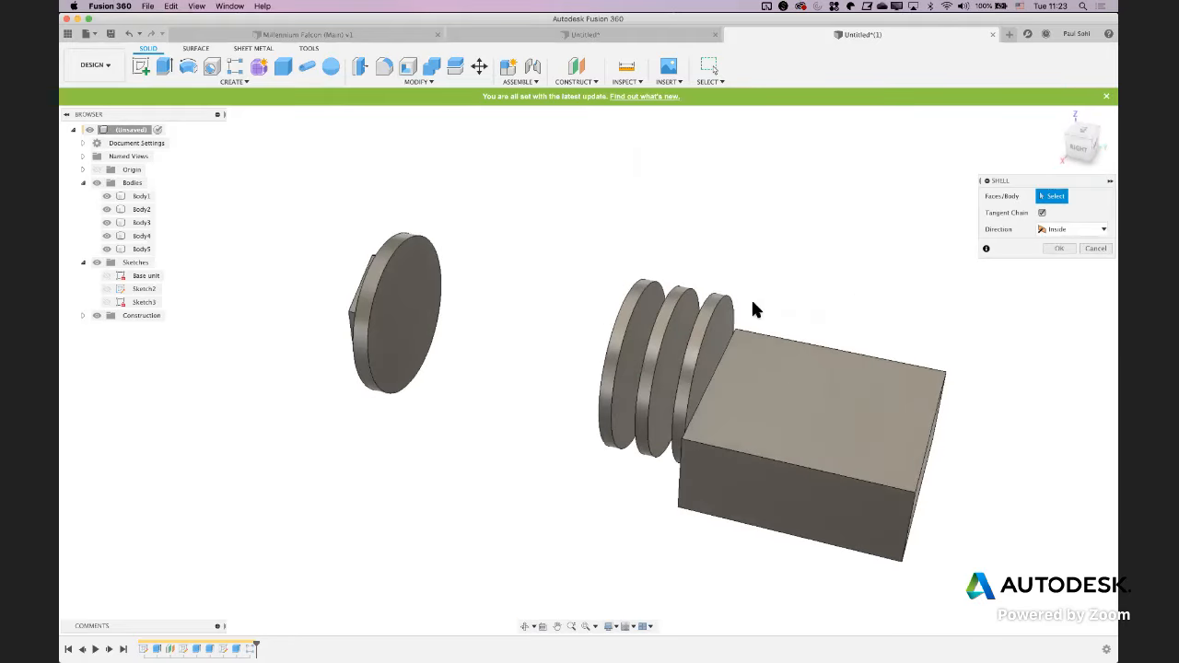
pyautogui.click(781, 375)
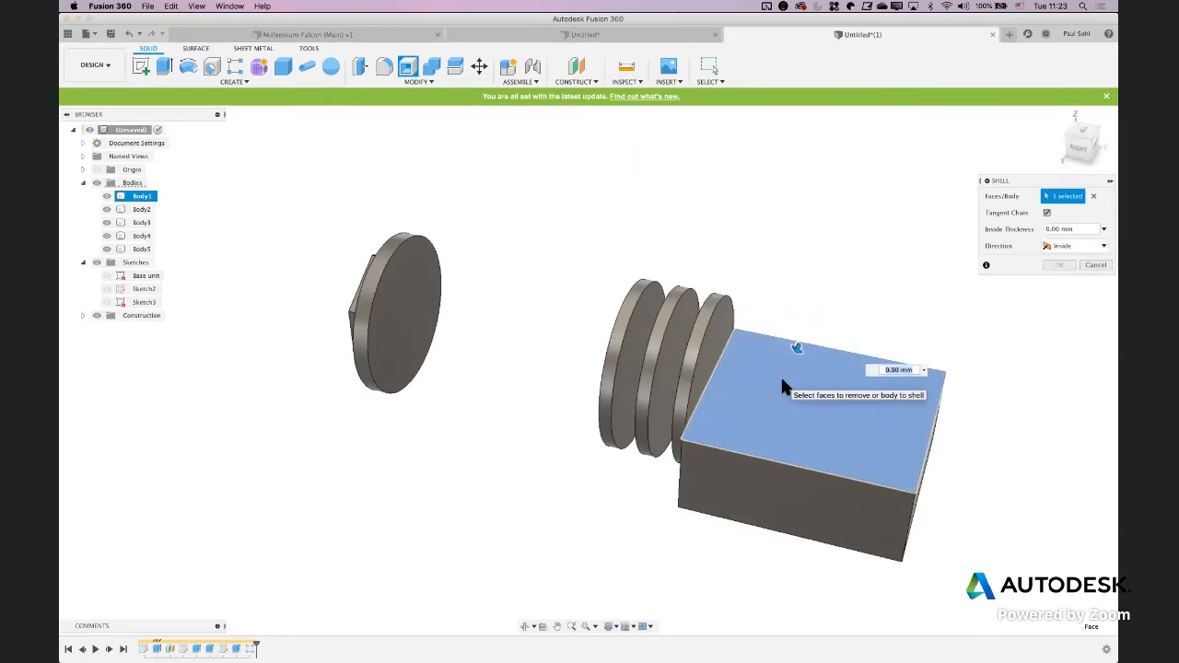
pyautogui.write('1')
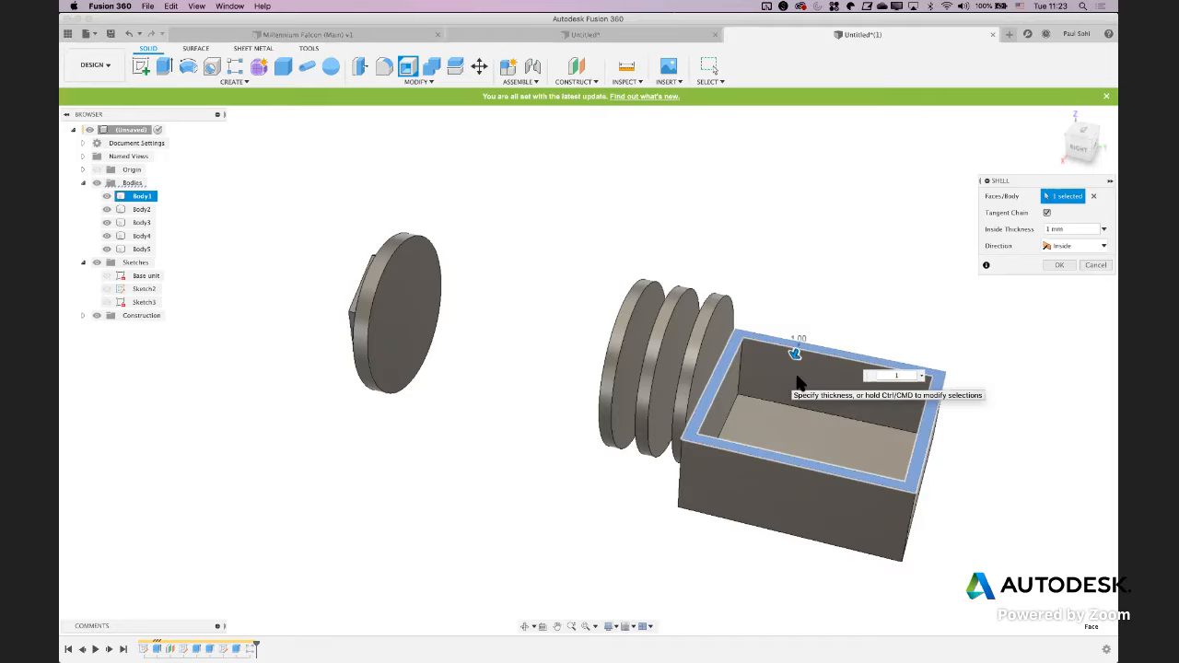
# Try the shell with its direction set to Outside and an outside thickness of 1 mm
pyautogui.click(1067, 246)
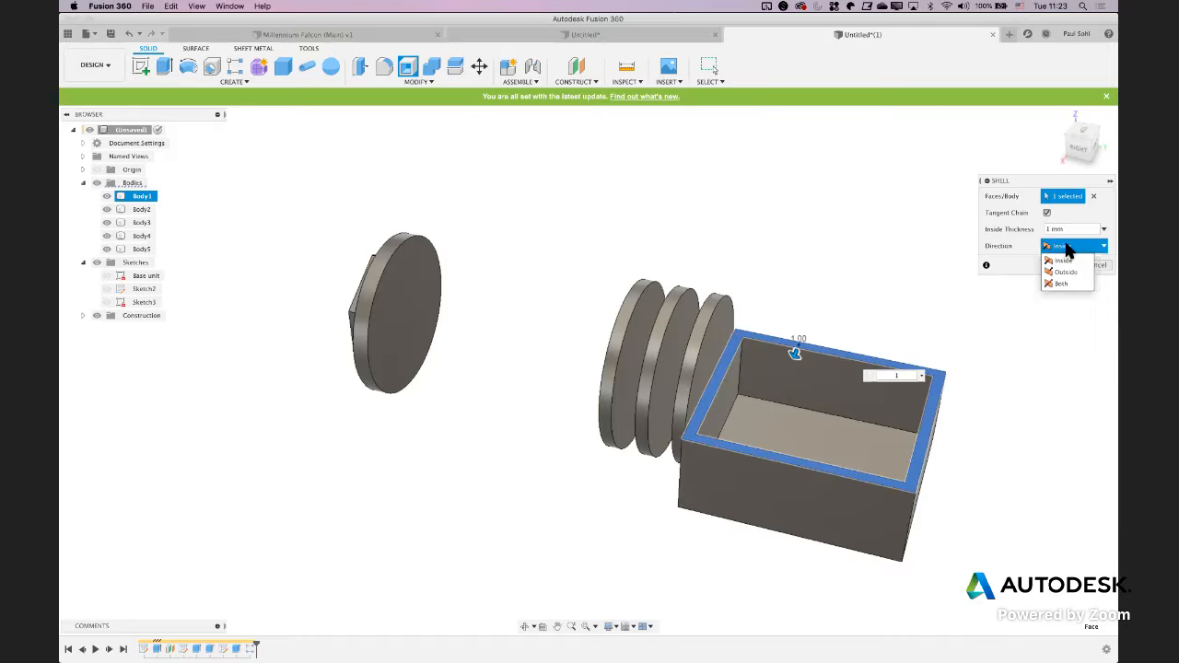
pyautogui.click(1060, 271)
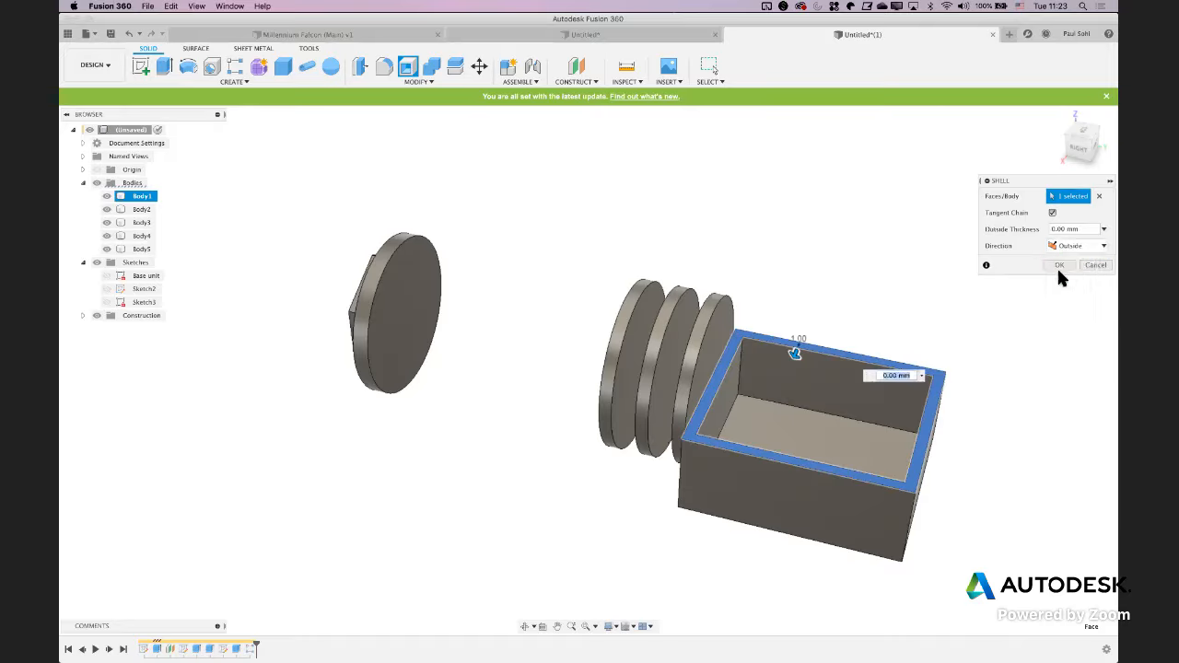
pyautogui.click(1058, 230)
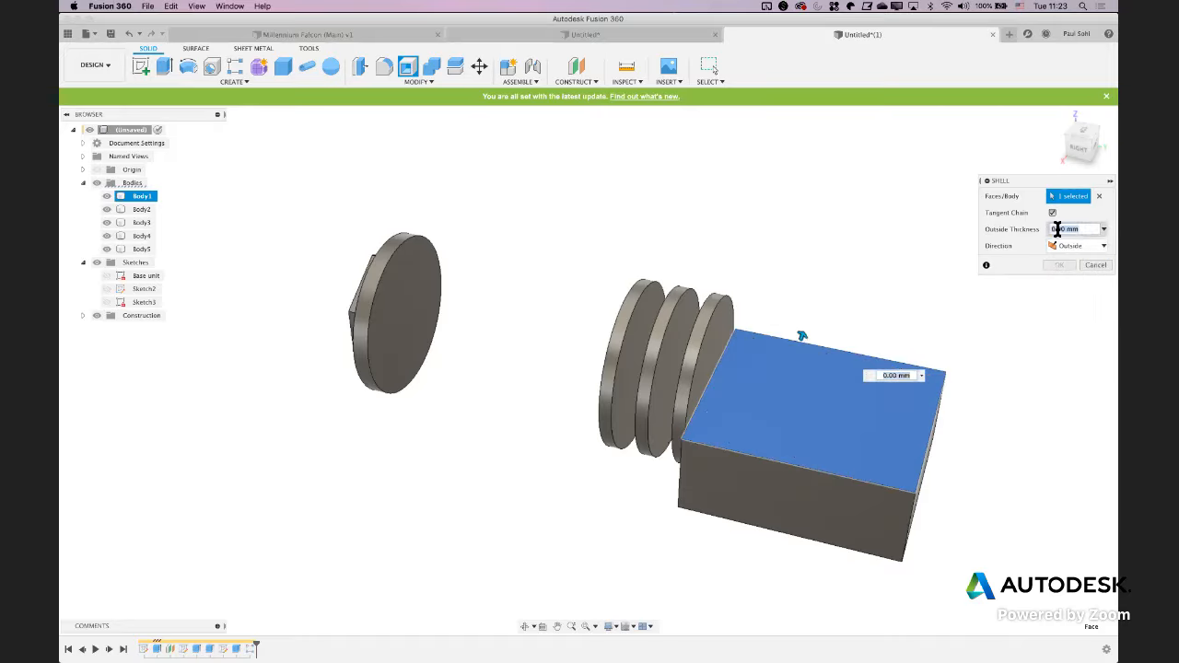
pyautogui.write('1')
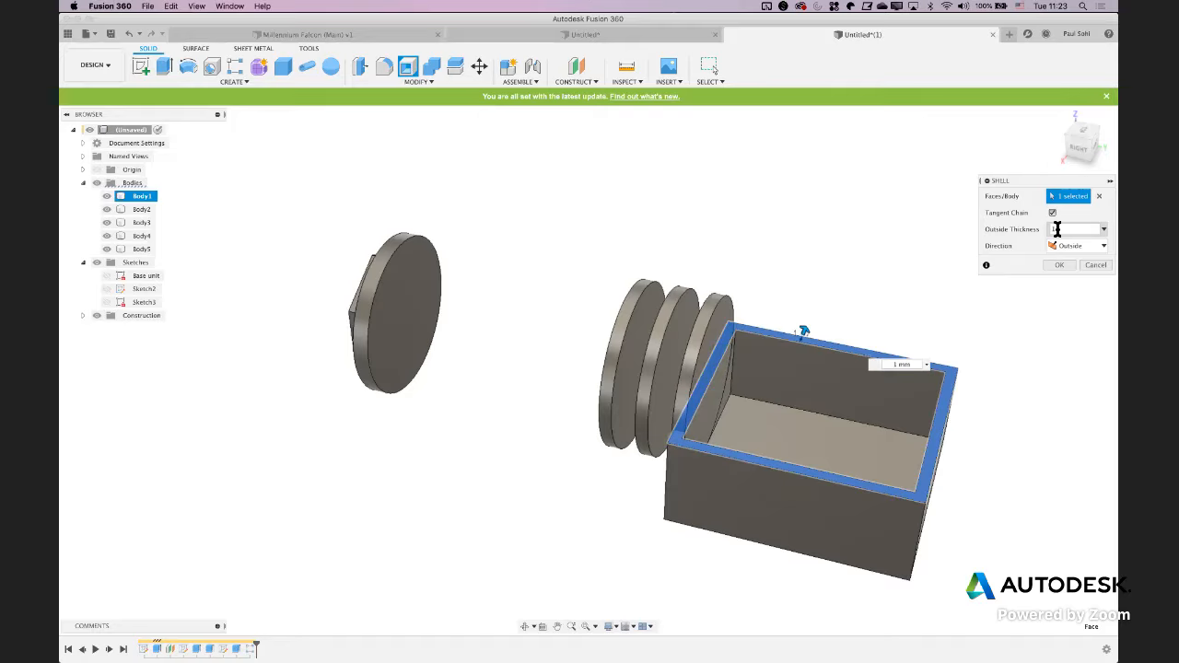
# Set the shell direction to Inside and complete the shell of the block
pyautogui.click(1062, 245)
pyautogui.click(1057, 258)
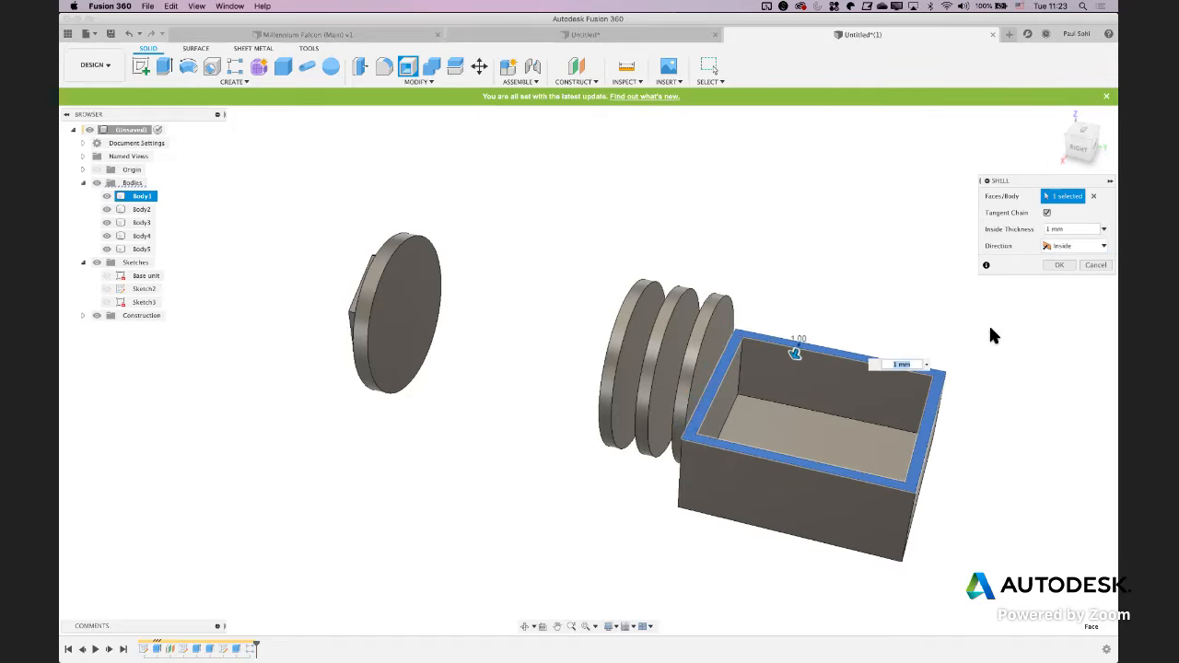
pyautogui.click(1060, 265)
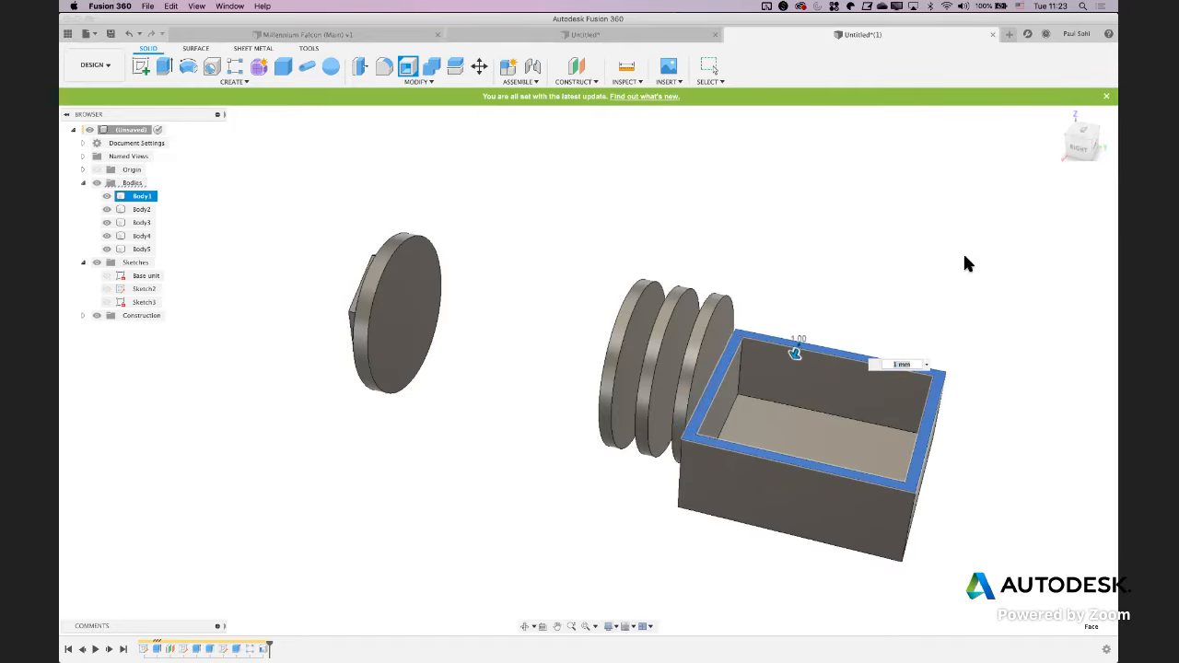
# Start a simple hole on the nut's hexagonal front face and snap its position to the centre of the face
pyautogui.keyDown('shift'); pyautogui.moveTo(758, 231); pyautogui.dragTo(637, 204, button='middle'); pyautogui.keyUp('shift')
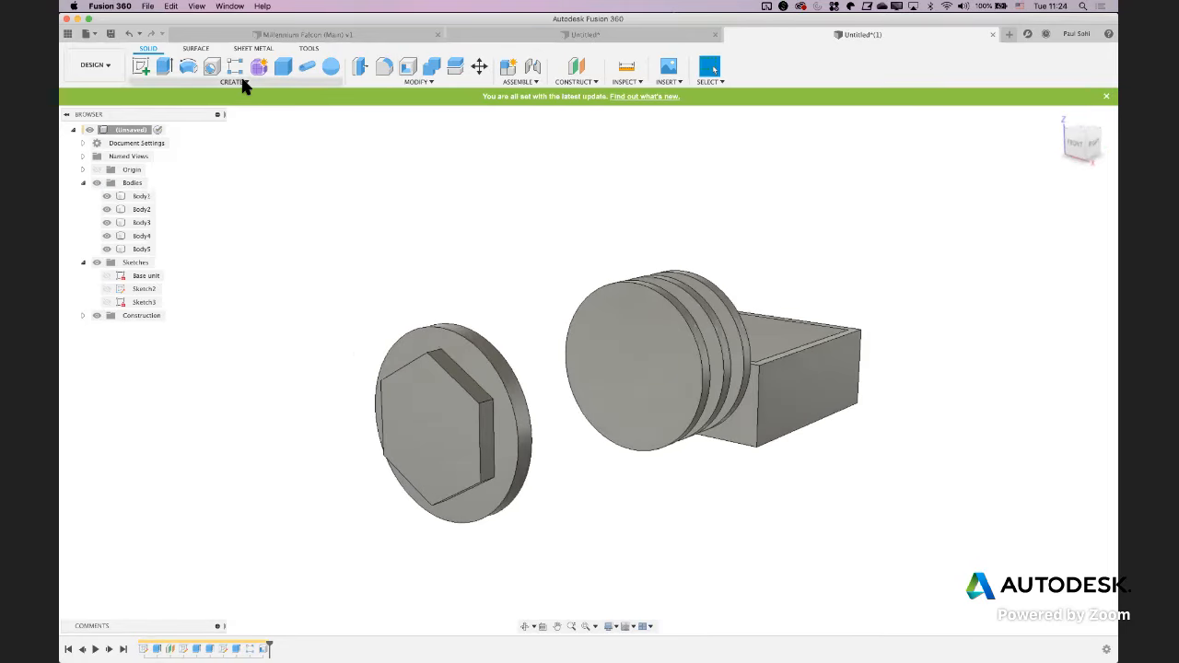
pyautogui.click(214, 72)
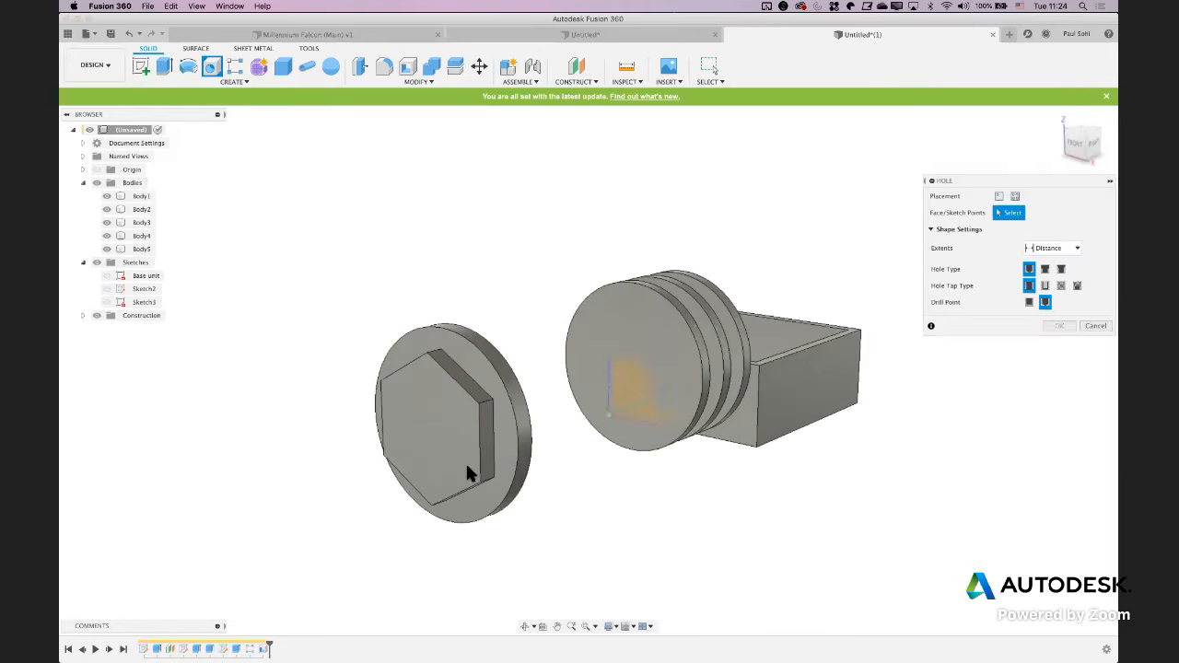
pyautogui.click(428, 433)
pyautogui.keyDown('shift'); pyautogui.moveTo(342, 482); pyautogui.dragTo(383, 478, button='middle'); pyautogui.keyUp('shift')
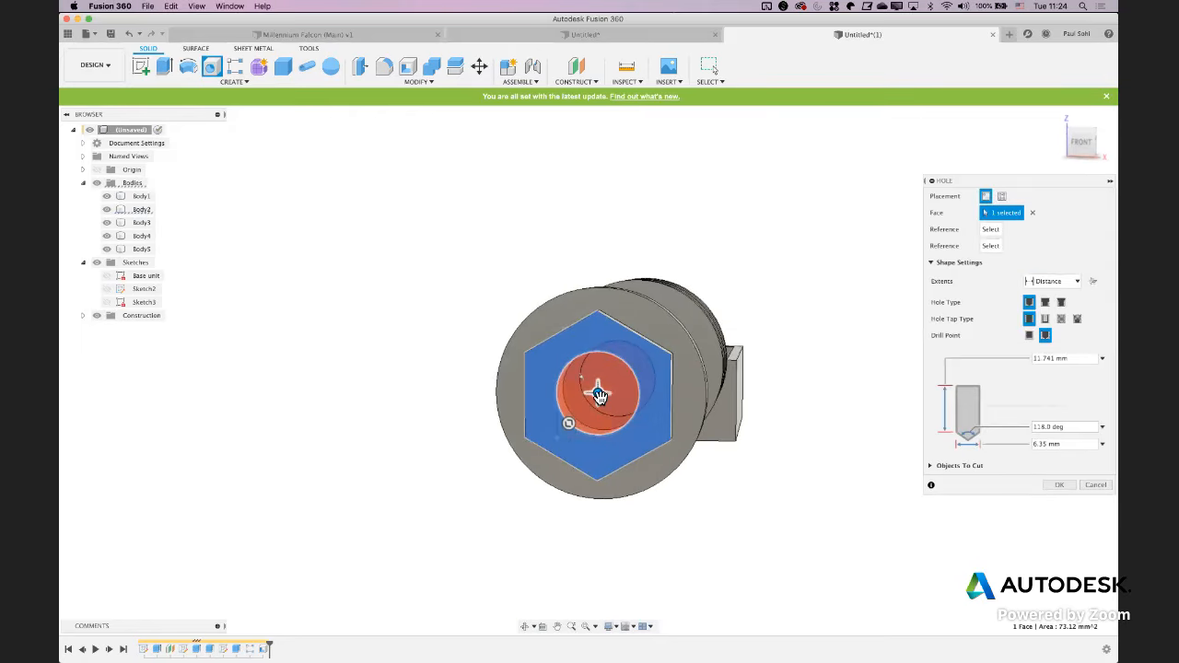
pyautogui.moveTo(602, 397); pyautogui.dragTo(610, 395)
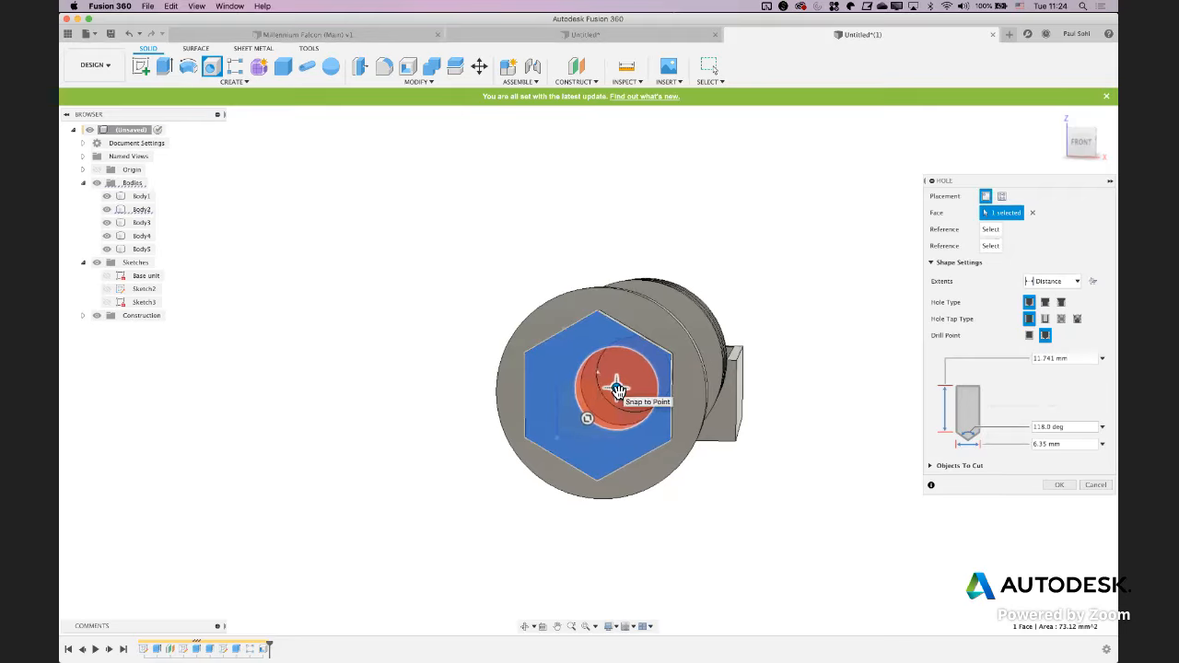
pyautogui.moveTo(618, 389)
pyautogui.mouseDown()
pyautogui.moveTo(627, 394)
pyautogui.moveTo(597, 396)
pyautogui.mouseUp()
pyautogui.keyDown('shift'); pyautogui.moveTo(801, 475); pyautogui.dragTo(711, 477, button='middle'); pyautogui.keyUp('shift')
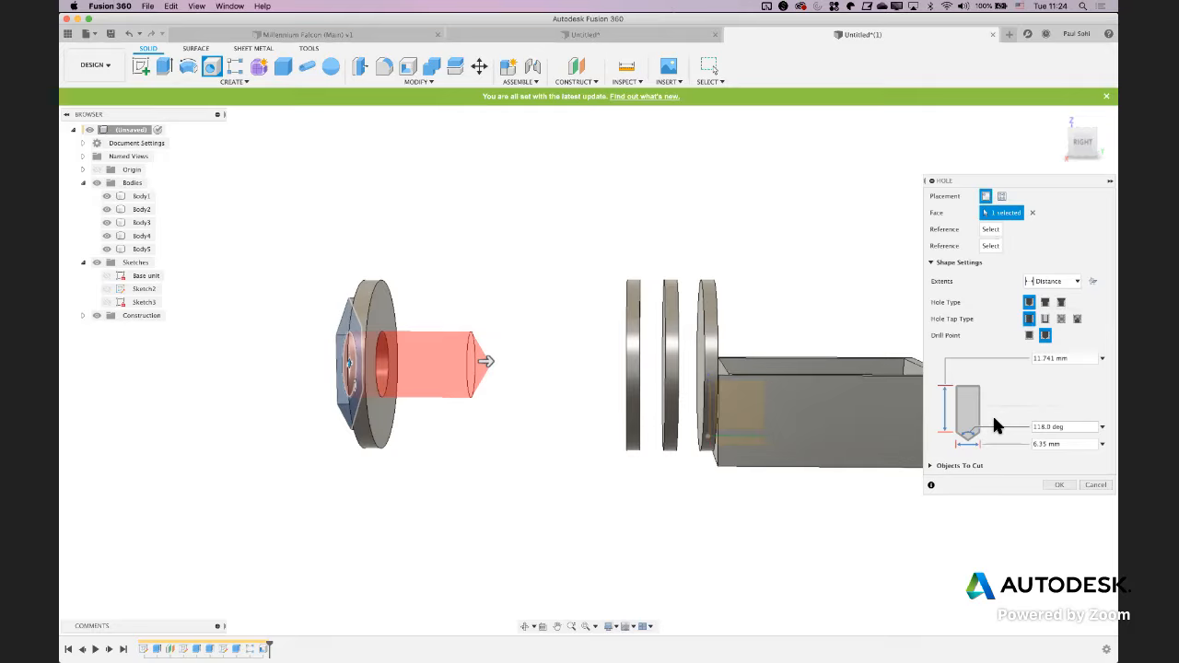
# Set the hole diameter to 0.25 in and extend its depth through the nut, the three discs and the whole block, and finish the hole
pyautogui.click(1066, 446)
pyautogui.write('.25in')
pyautogui.moveTo(491, 362); pyautogui.dragTo(791, 357)
pyautogui.moveTo(790, 357); pyautogui.dragTo(701, 362, button='middle')
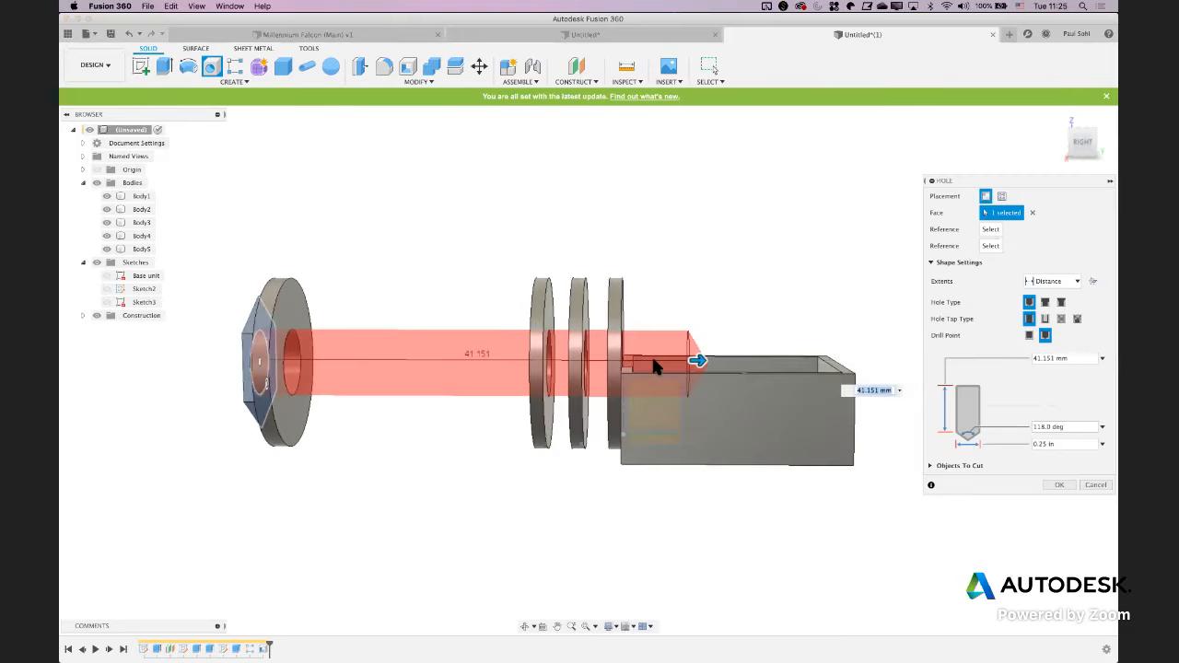
pyautogui.moveTo(700, 362); pyautogui.dragTo(922, 362)
pyautogui.press('Return')
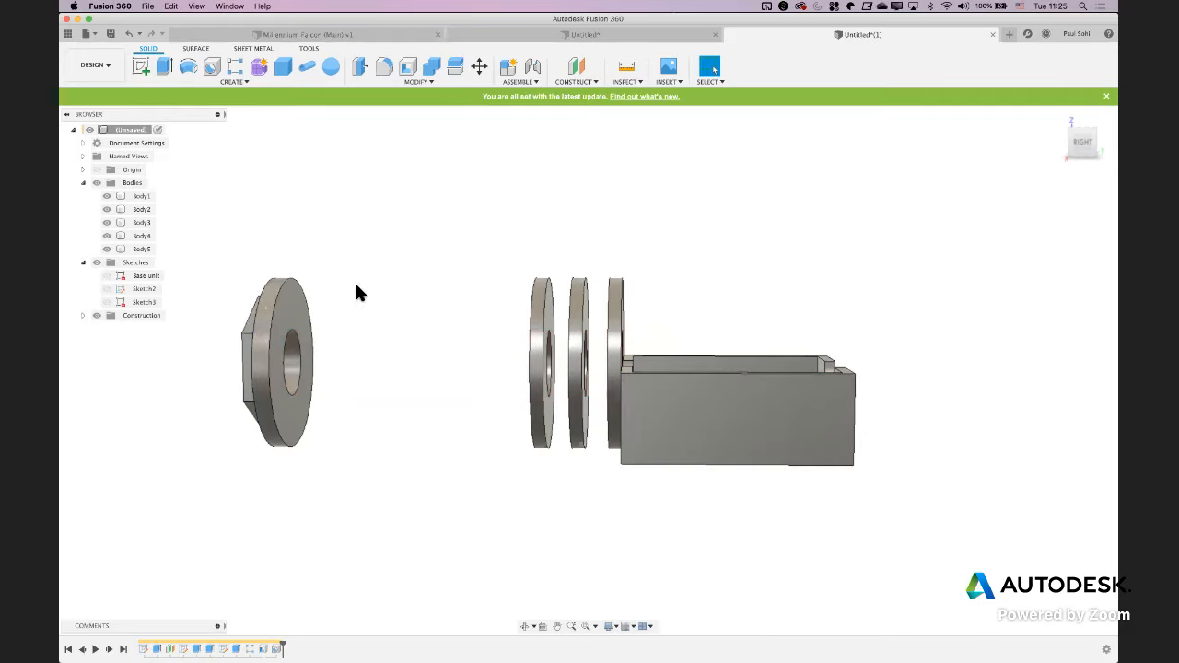
# Start a Move/Copy of the bodies with Point to Point as the move type
pyautogui.keyDown('shift'); pyautogui.moveTo(449, 281); pyautogui.dragTo(413, 266, button='middle'); pyautogui.keyUp('shift')
pyautogui.press('m')
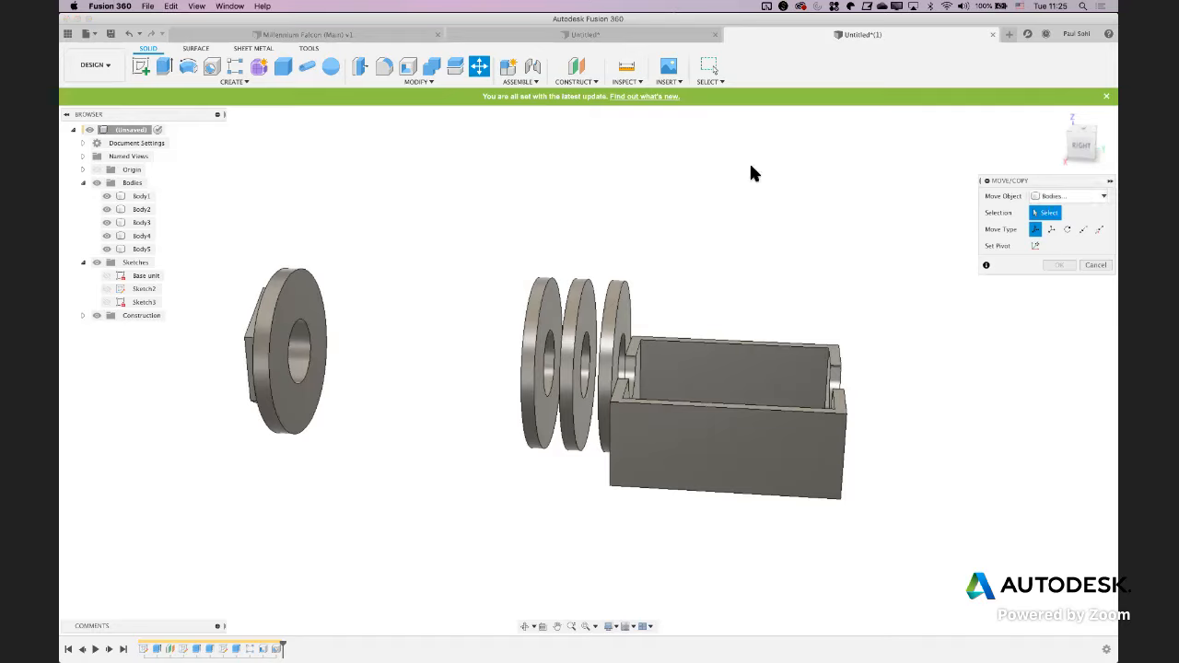
pyautogui.click(1083, 230)
pyautogui.click(1049, 247)
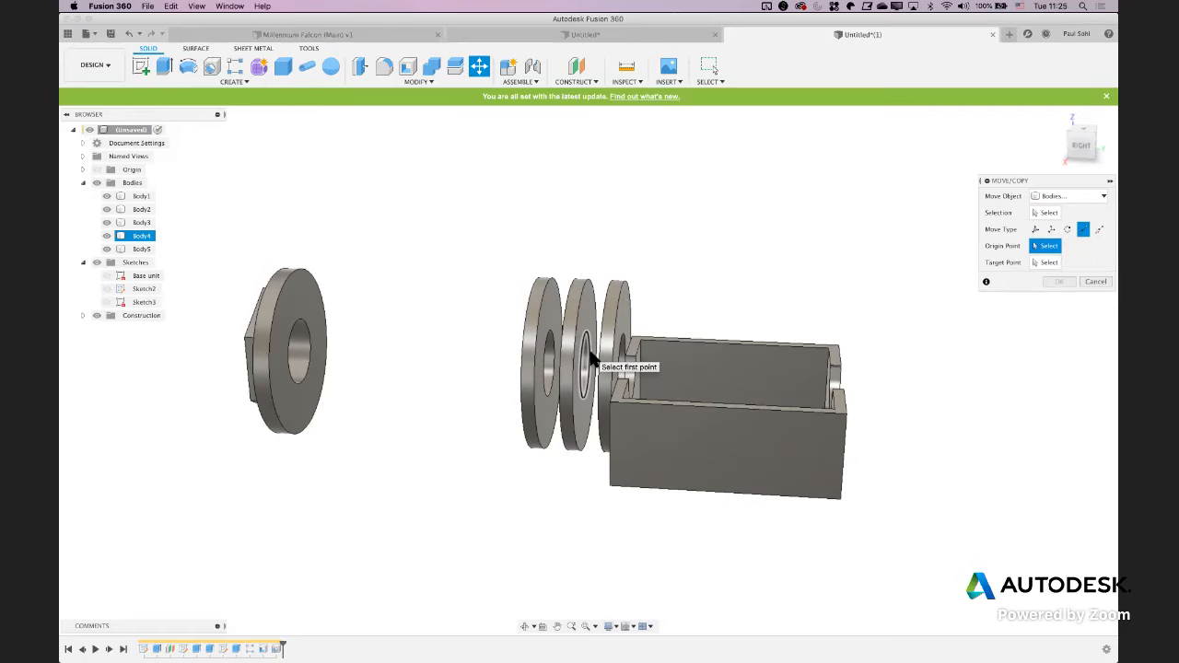
pyautogui.scroll(4, 594, 359)
pyautogui.moveTo(597, 358)
pyautogui.keyDown('shift'); pyautogui.mouseDown(button='middle')
pyautogui.moveTo(584, 375)
pyautogui.moveTo(584, 357)
pyautogui.mouseUp(button='middle'); pyautogui.keyUp('shift')
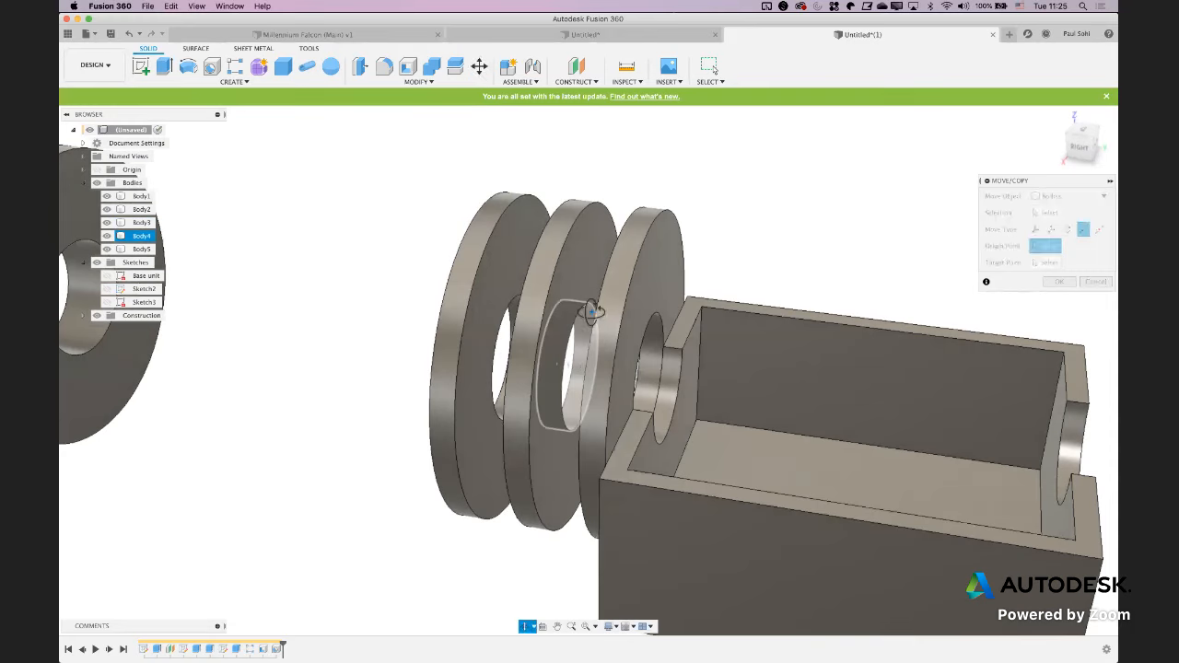
pyautogui.keyDown('shift'); pyautogui.moveTo(600, 311); pyautogui.dragTo(644, 310, button='middle'); pyautogui.keyUp('shift')
pyautogui.click(597, 321)
pyautogui.click(644, 316)
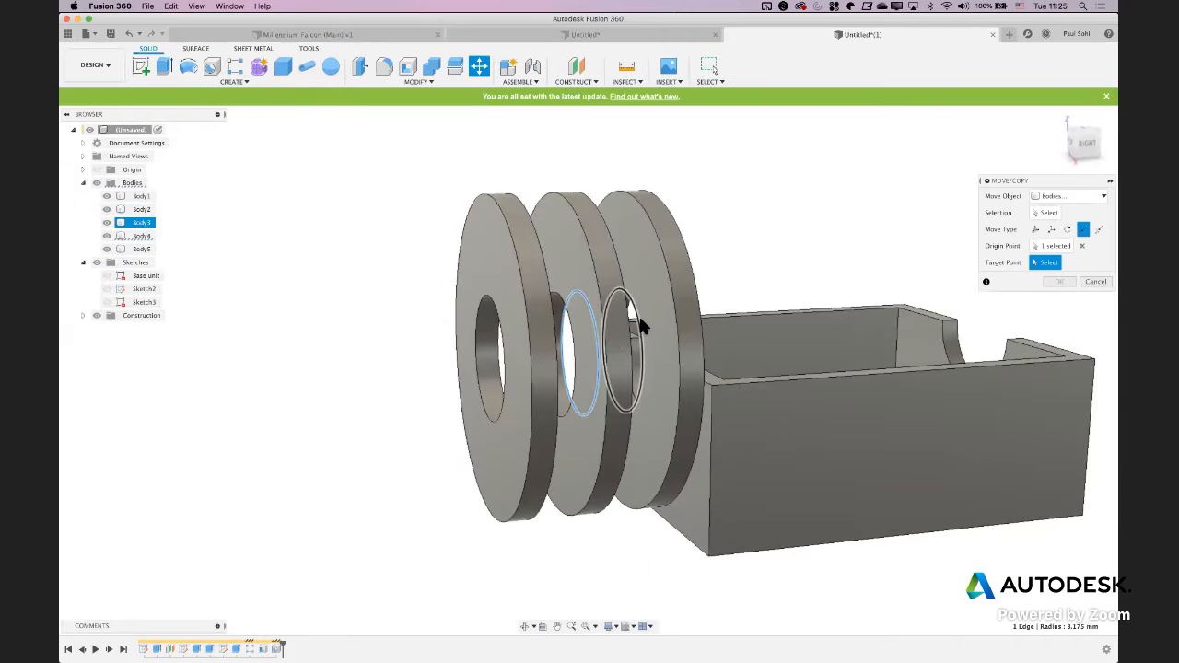
pyautogui.click(1035, 211)
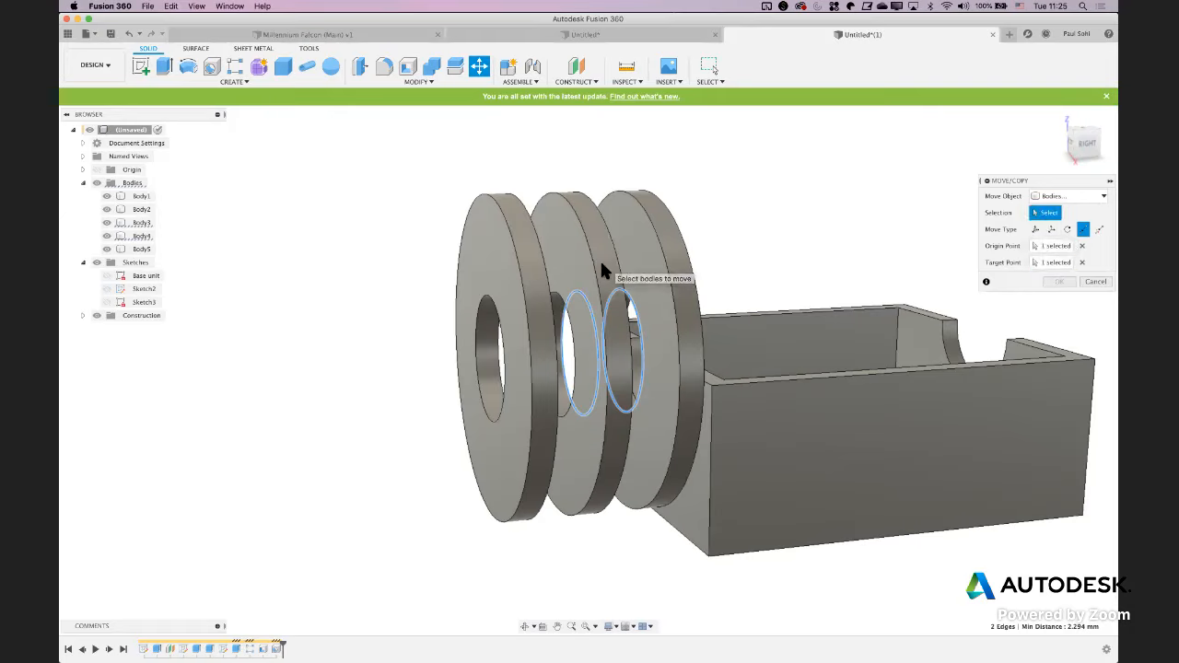
pyautogui.click(1084, 243)
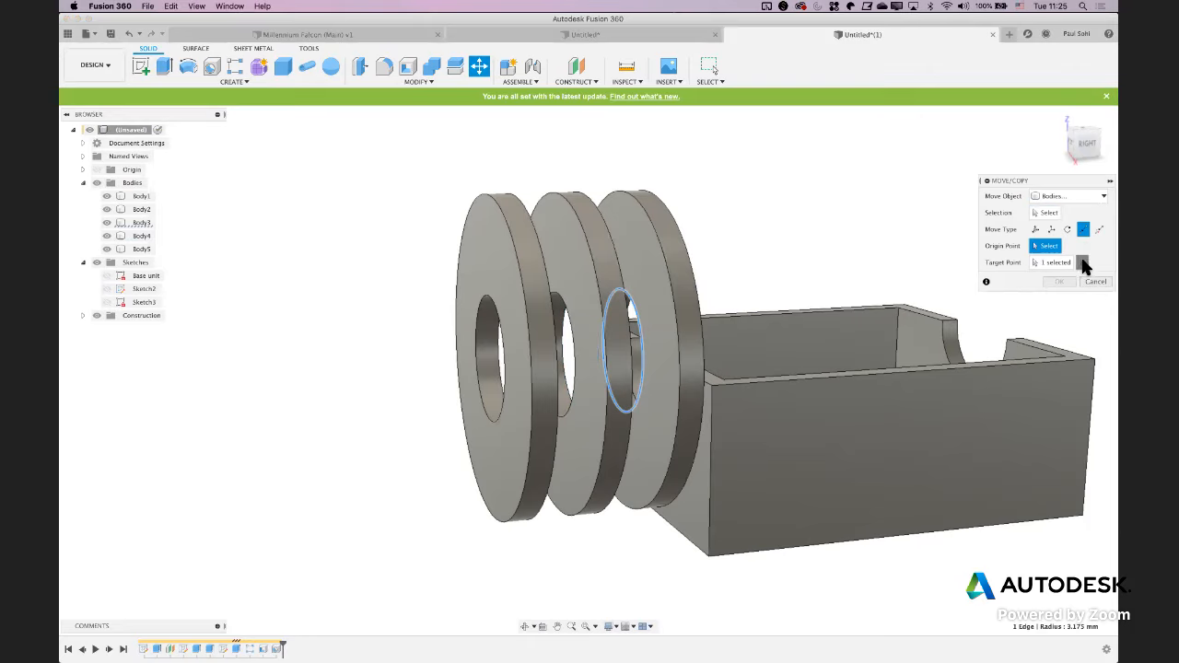
pyautogui.click(1083, 261)
# Move the middle loose disc point to point, from its hole edge to the facing hole edge of the disc on the block
pyautogui.click(1035, 212)
pyautogui.click(612, 353)
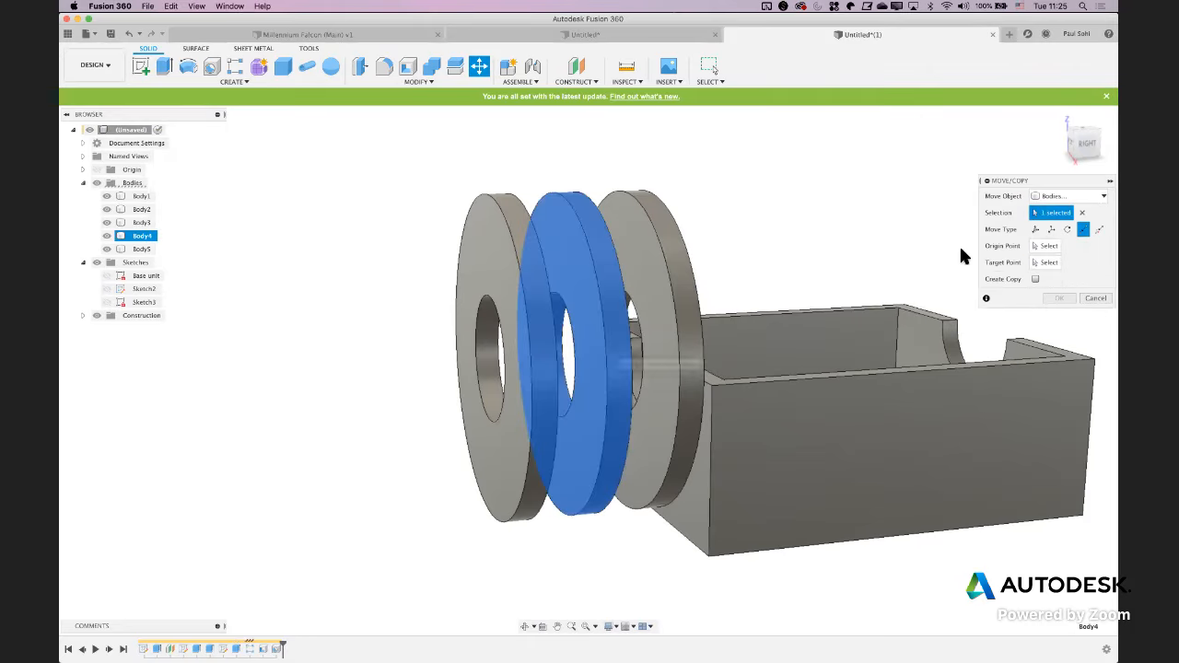
pyautogui.click(1047, 246)
pyautogui.keyDown('shift'); pyautogui.moveTo(814, 153); pyautogui.dragTo(611, 321, button='middle'); pyautogui.keyUp('shift')
pyautogui.click(565, 346)
pyautogui.click(631, 314)
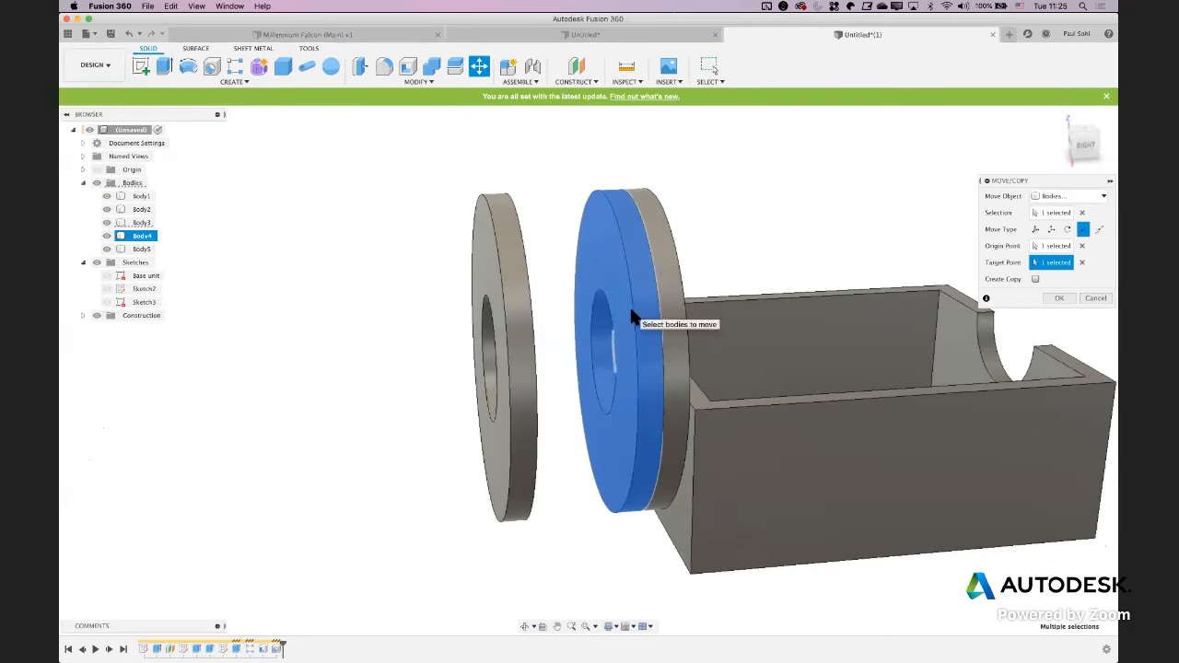
pyautogui.click(1062, 301)
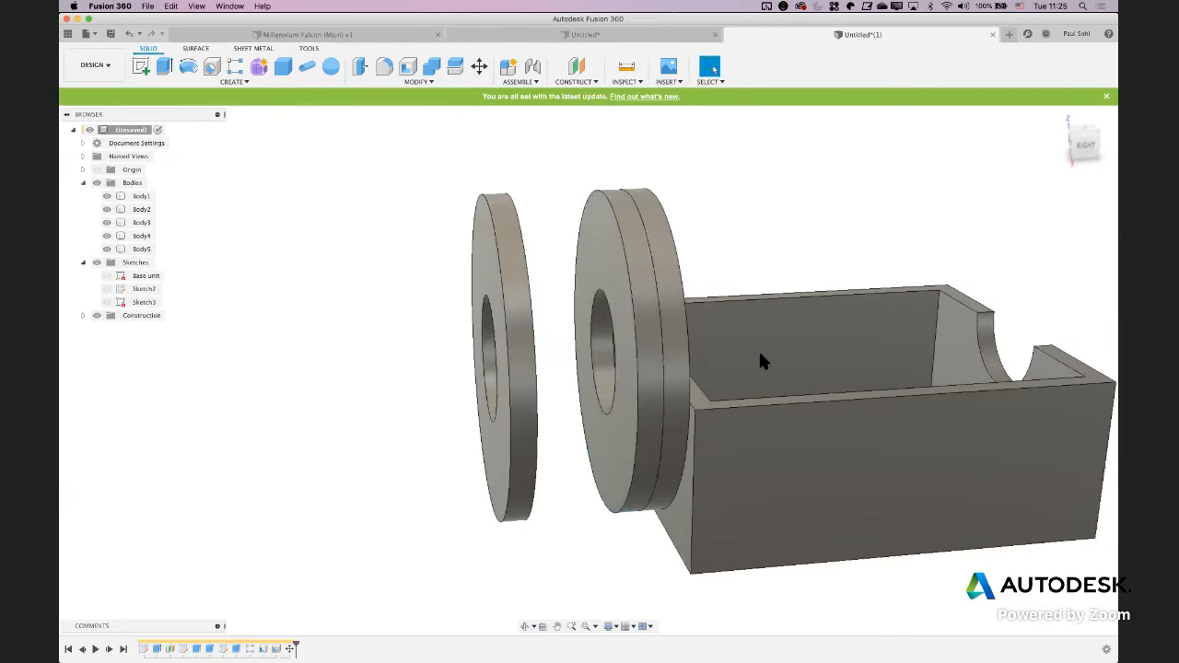
# Free-move the remaining loose disc -4.588 mm along Z, snapping it flush against the two stacked discs
pyautogui.press('m')
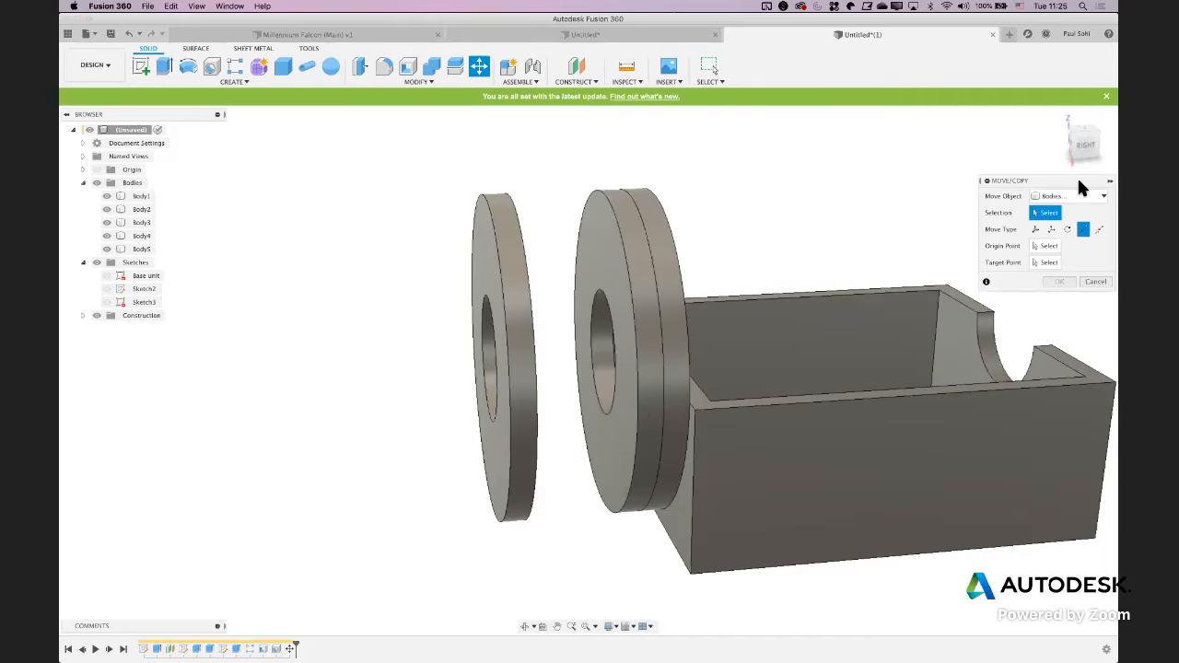
pyautogui.click(1035, 229)
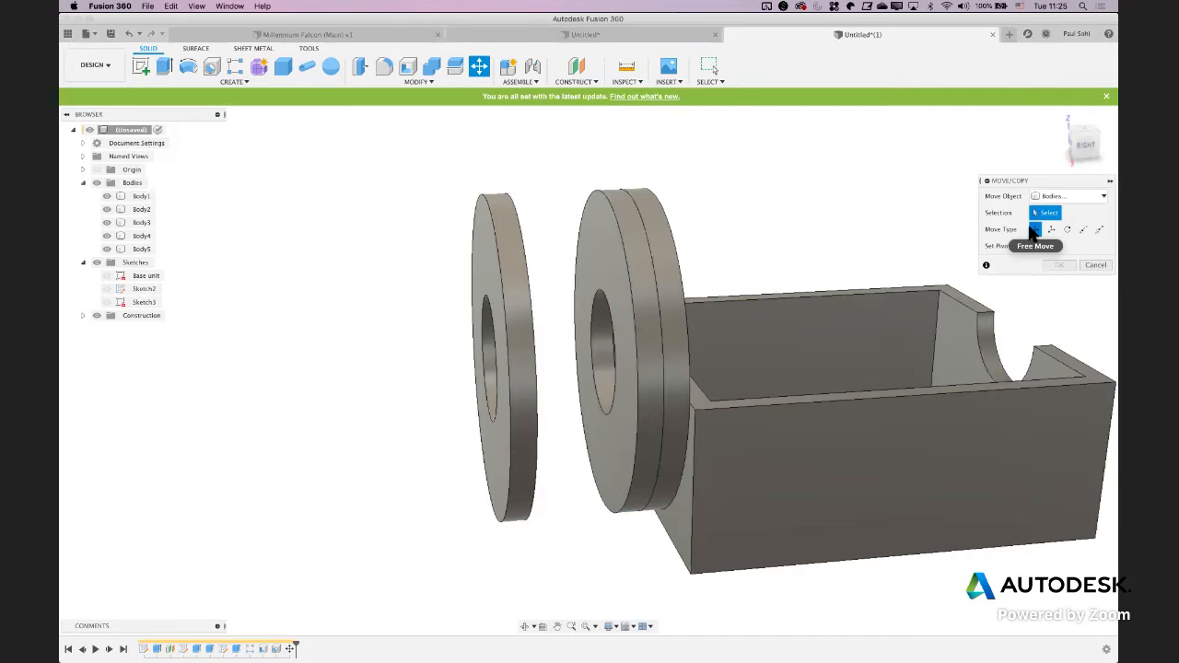
pyautogui.click(514, 309)
pyautogui.keyDown('shift'); pyautogui.moveTo(387, 293); pyautogui.dragTo(452, 356, button='middle'); pyautogui.keyUp('shift')
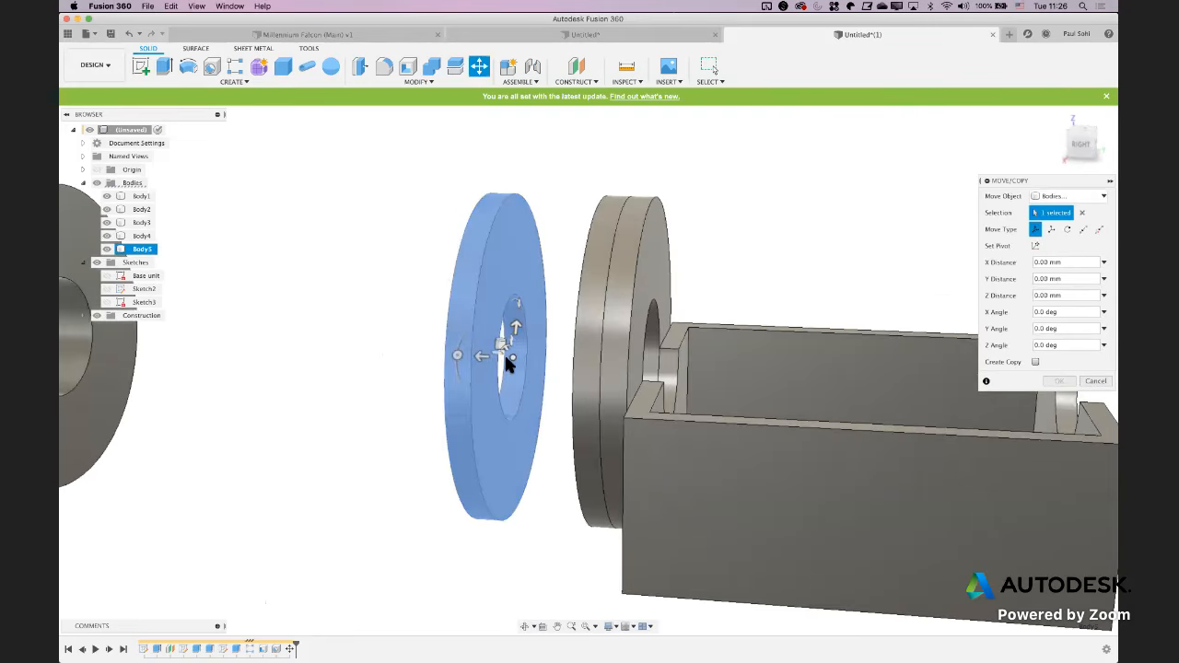
pyautogui.keyDown('shift'); pyautogui.moveTo(521, 384); pyautogui.dragTo(495, 366, button='middle'); pyautogui.keyUp('shift')
pyautogui.moveTo(477, 364); pyautogui.dragTo(355, 355)
pyautogui.keyDown('shift'); pyautogui.moveTo(392, 342); pyautogui.dragTo(460, 370, button='middle'); pyautogui.keyUp('shift')
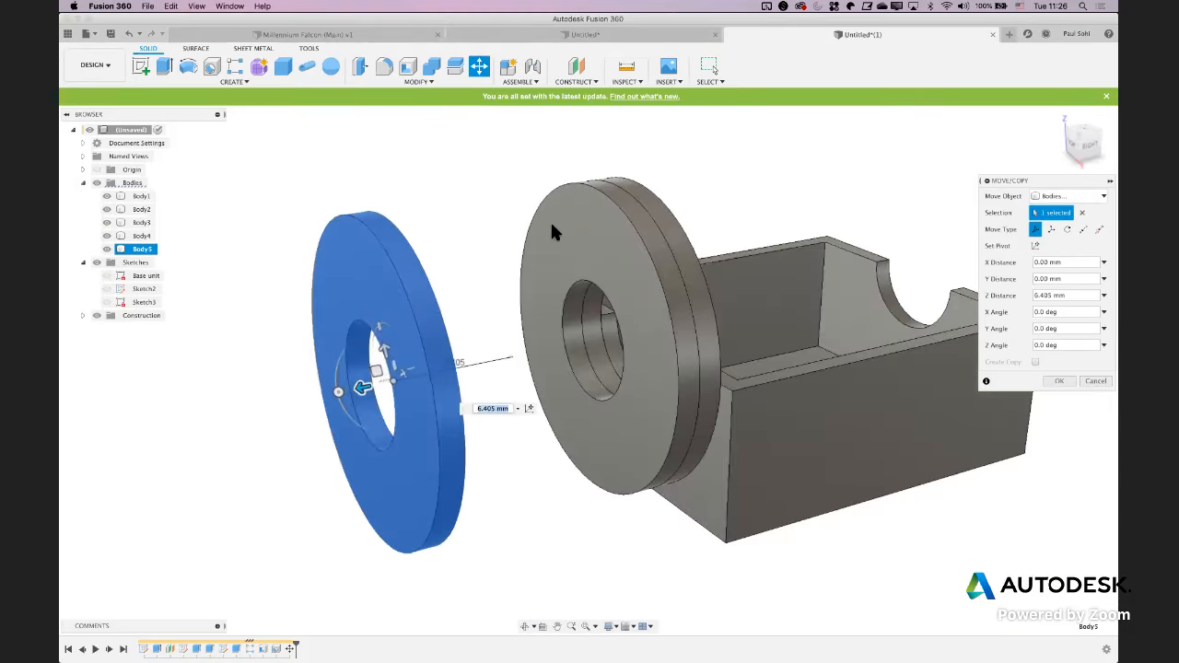
pyautogui.click(556, 223)
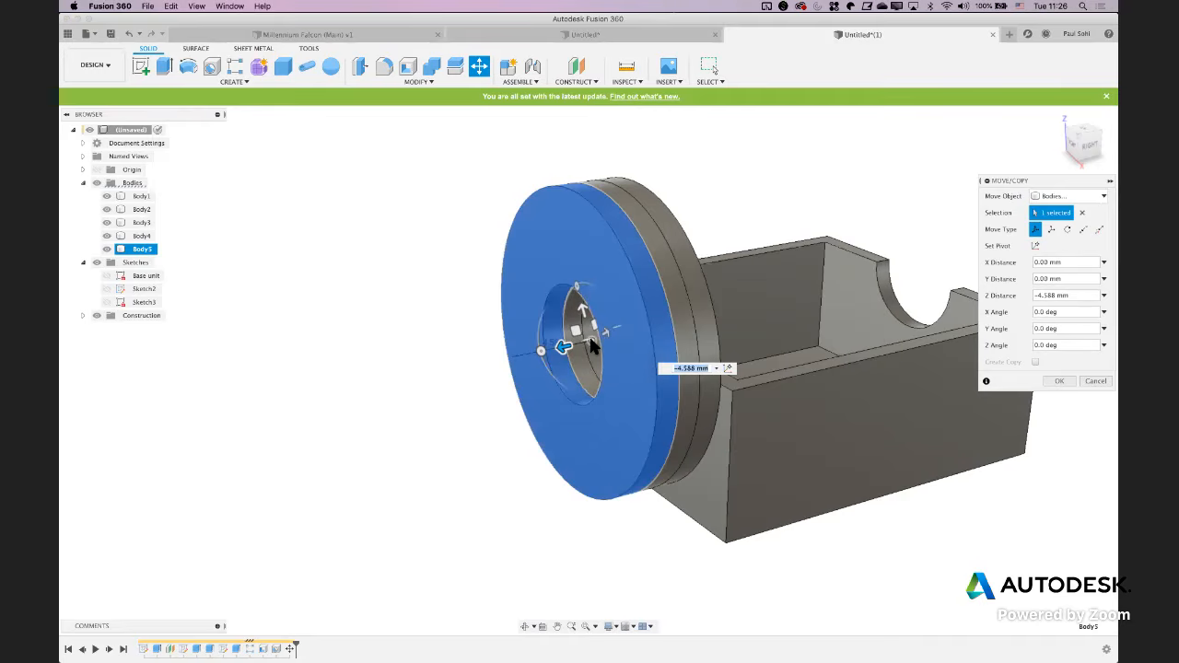
pyautogui.keyDown('shift'); pyautogui.moveTo(591, 343); pyautogui.dragTo(584, 339, button='middle'); pyautogui.keyUp('shift')
pyautogui.click(631, 234)
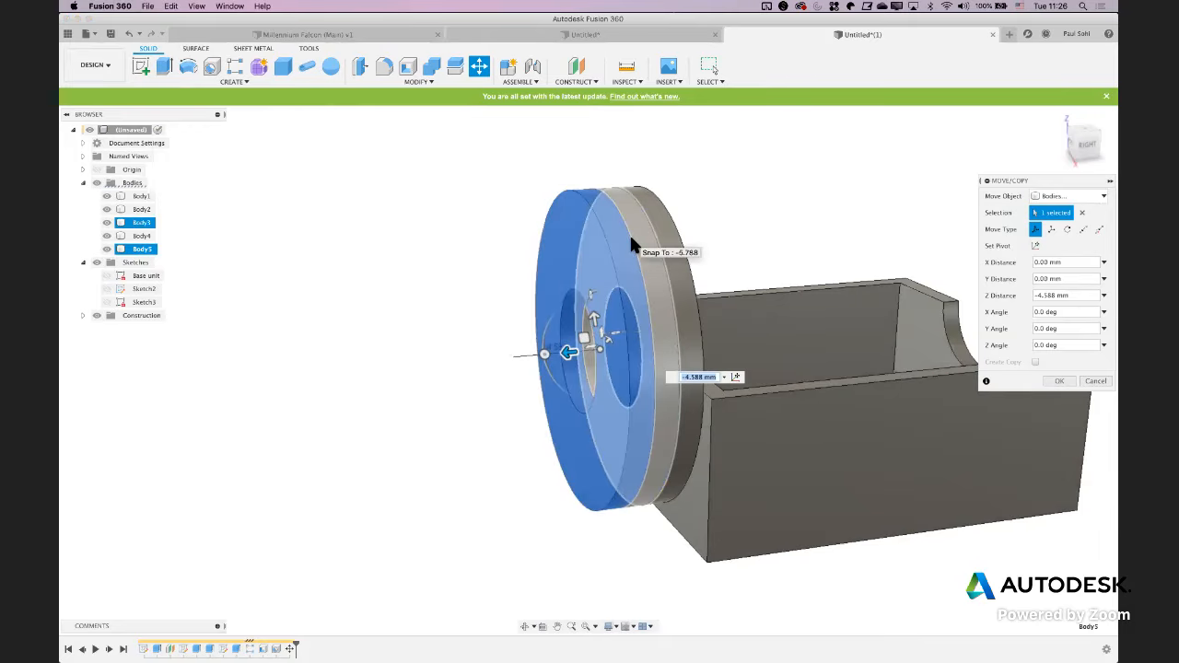
pyautogui.press('Return')
# Move the flanged hexagonal nut body 28.144 mm along Z so it snaps flush against the front of the disc stack
pyautogui.scroll(-3, 514, 260)
pyautogui.keyDown('shift'); pyautogui.moveTo(418, 308); pyautogui.dragTo(406, 304, button='middle'); pyautogui.keyUp('shift')
pyautogui.rightClick(408, 308)
pyautogui.click(420, 310)
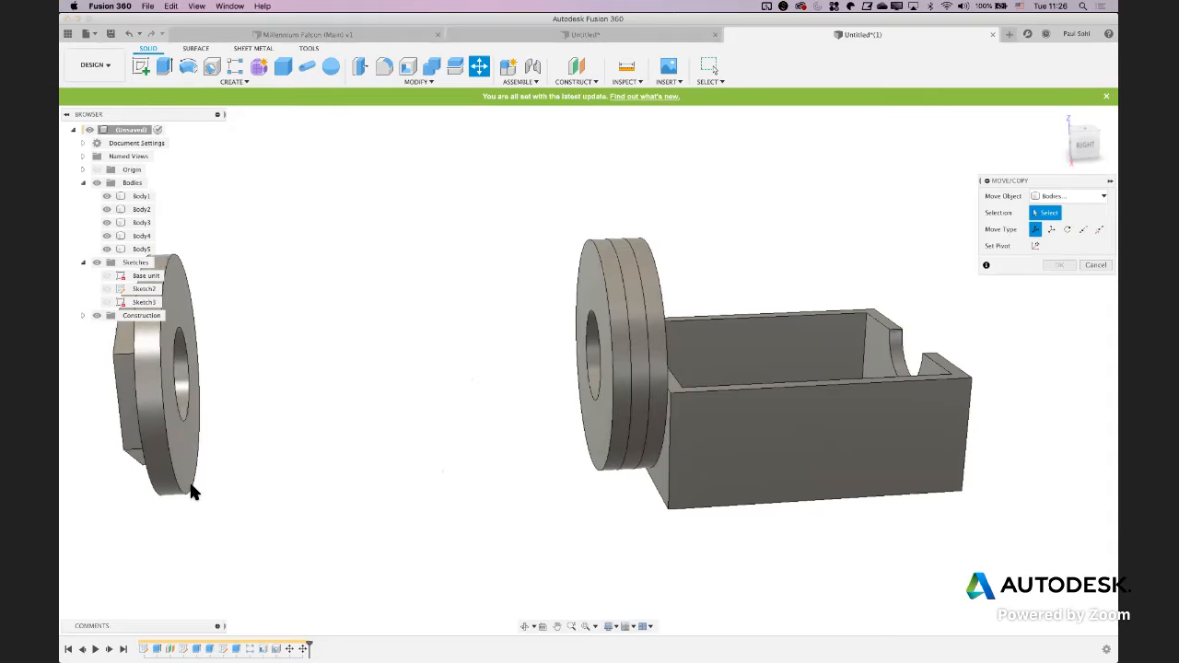
pyautogui.click(171, 388)
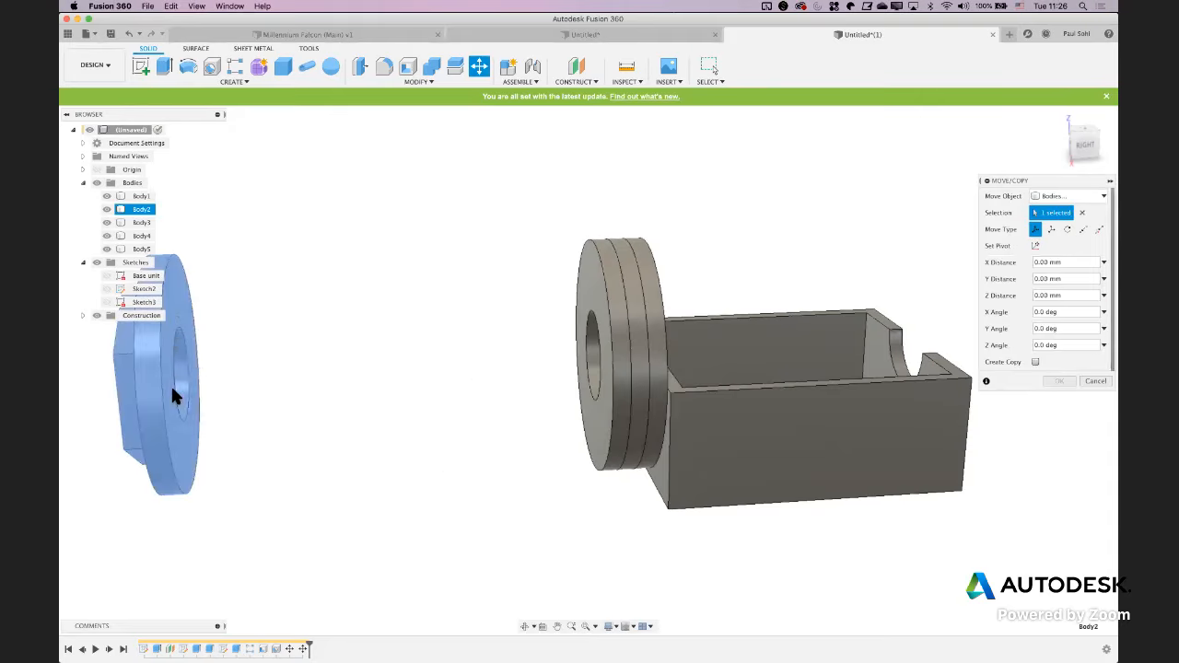
pyautogui.moveTo(217, 376); pyautogui.dragTo(268, 373)
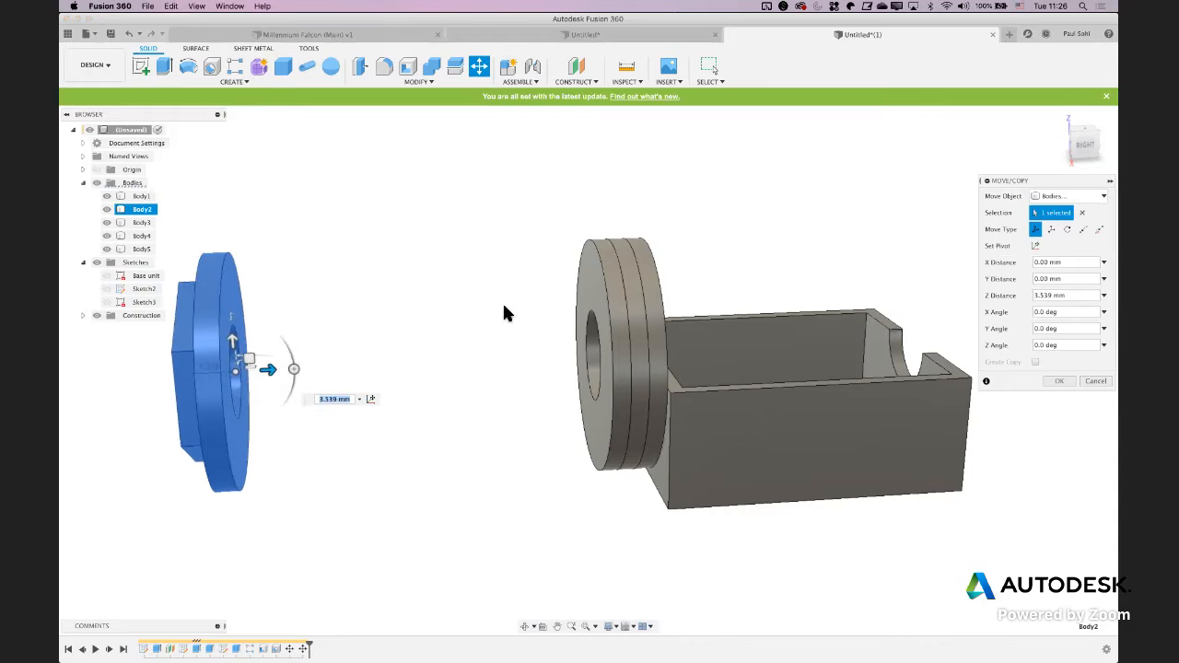
pyautogui.moveTo(595, 285); pyautogui.dragTo(594, 286)
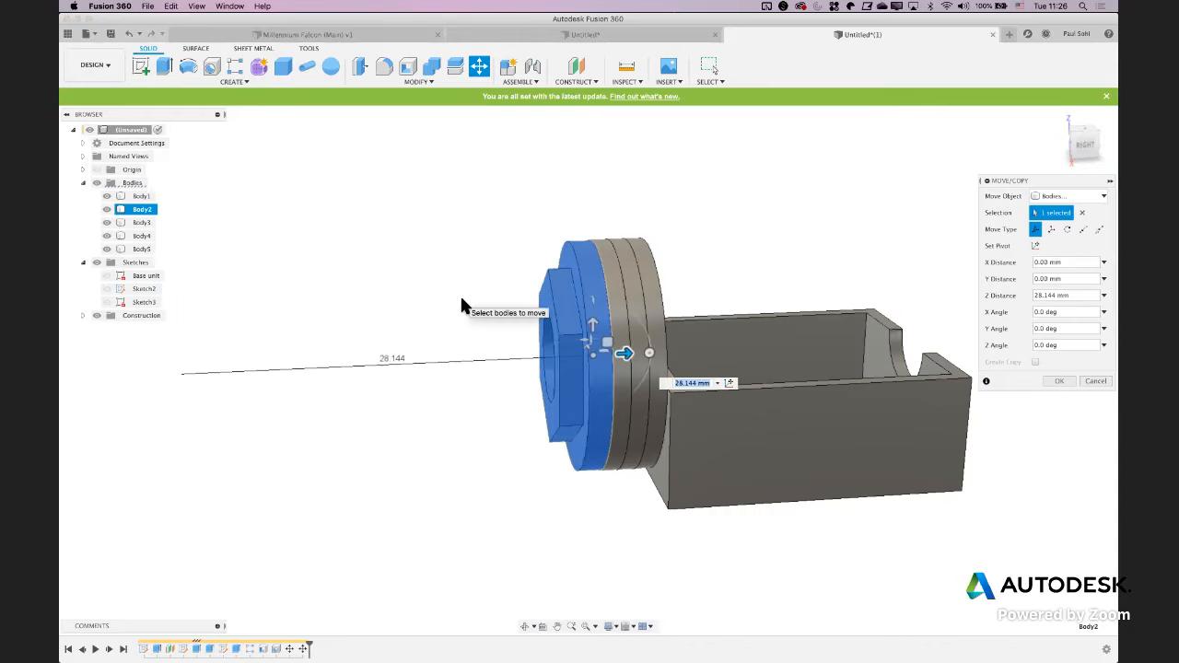
pyautogui.press('Return')
# Compare the assembled discs and hollow block with the upright ribs in the side view of NMJ4HCD2.pdf in Preview
pyautogui.moveTo(460, 294)
pyautogui.keyDown('shift'); pyautogui.mouseDown(button='middle')
pyautogui.moveTo(463, 330)
pyautogui.moveTo(485, 332)
pyautogui.moveTo(488, 316)
pyautogui.mouseUp(button='middle'); pyautogui.keyUp('shift')
pyautogui.press('super+Tab')
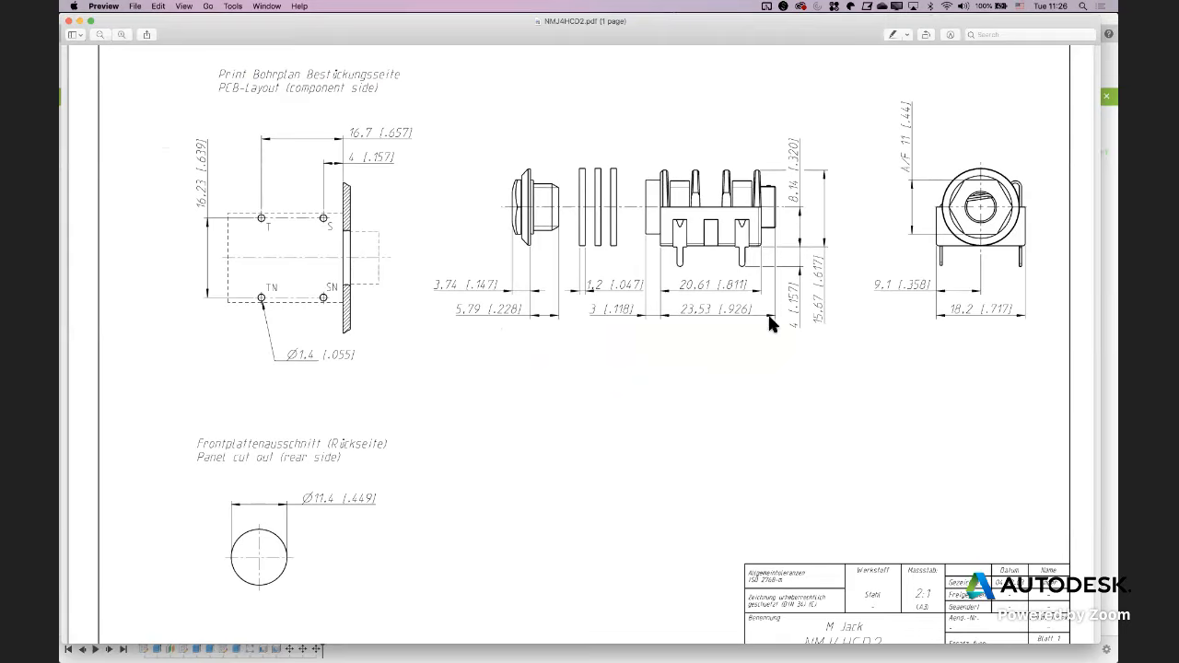
pyautogui.press('super+Tab')
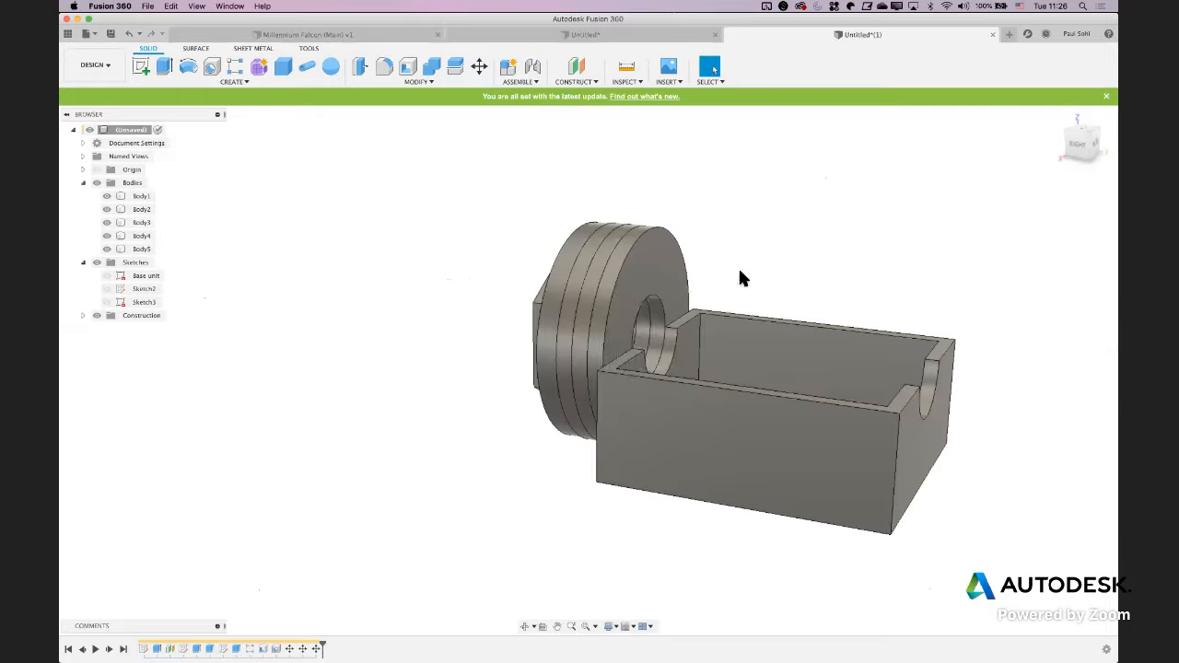
pyautogui.keyDown('shift'); pyautogui.moveTo(587, 395); pyautogui.dragTo(464, 390, button='middle'); pyautogui.keyUp('shift')
pyautogui.press('super+Tab')
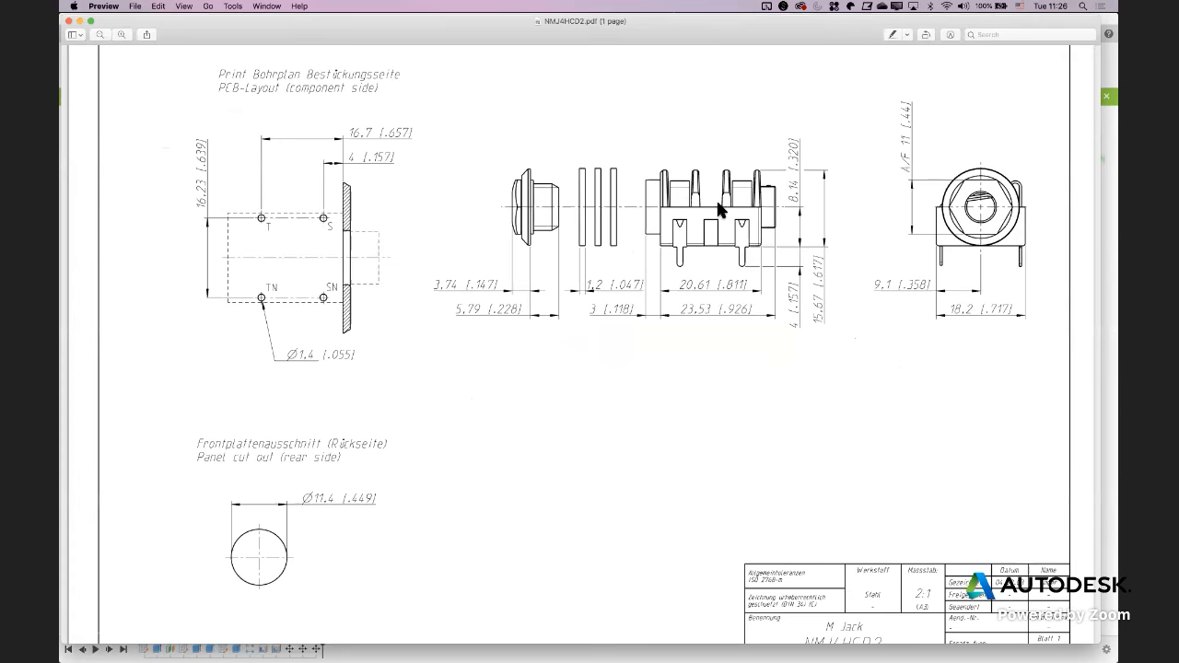
pyautogui.press('super+Tab')
pyautogui.keyDown('shift'); pyautogui.moveTo(486, 297); pyautogui.dragTo(509, 296, button='middle'); pyautogui.keyUp('shift')
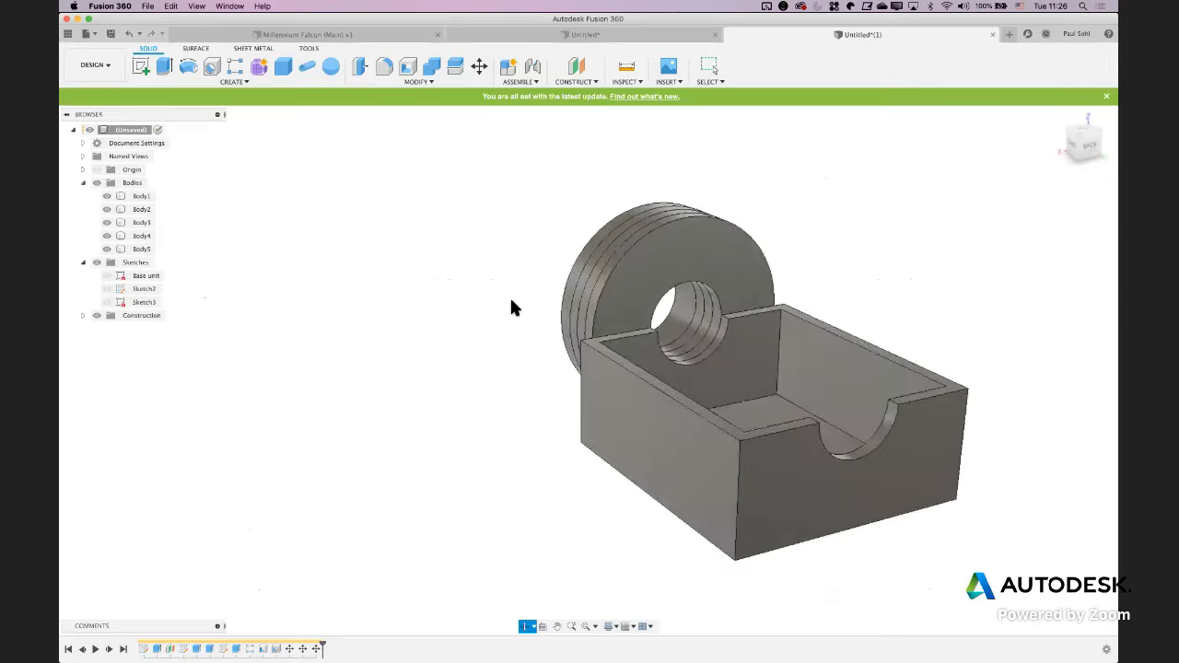
pyautogui.click(585, 285)
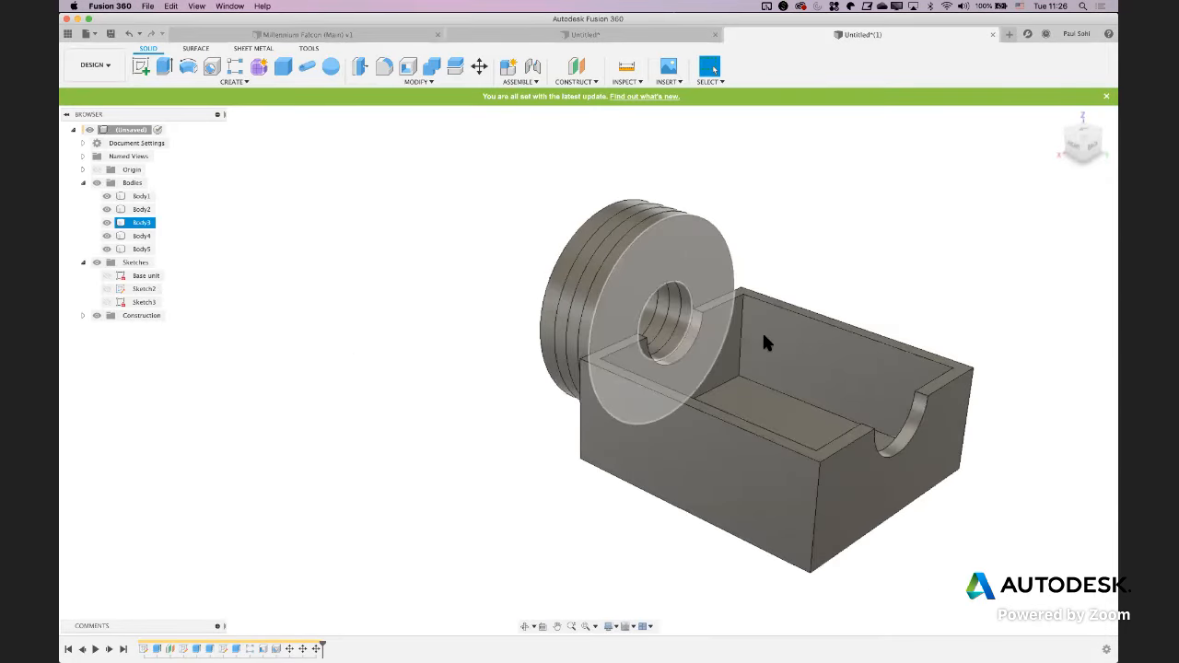
pyautogui.click(727, 359)
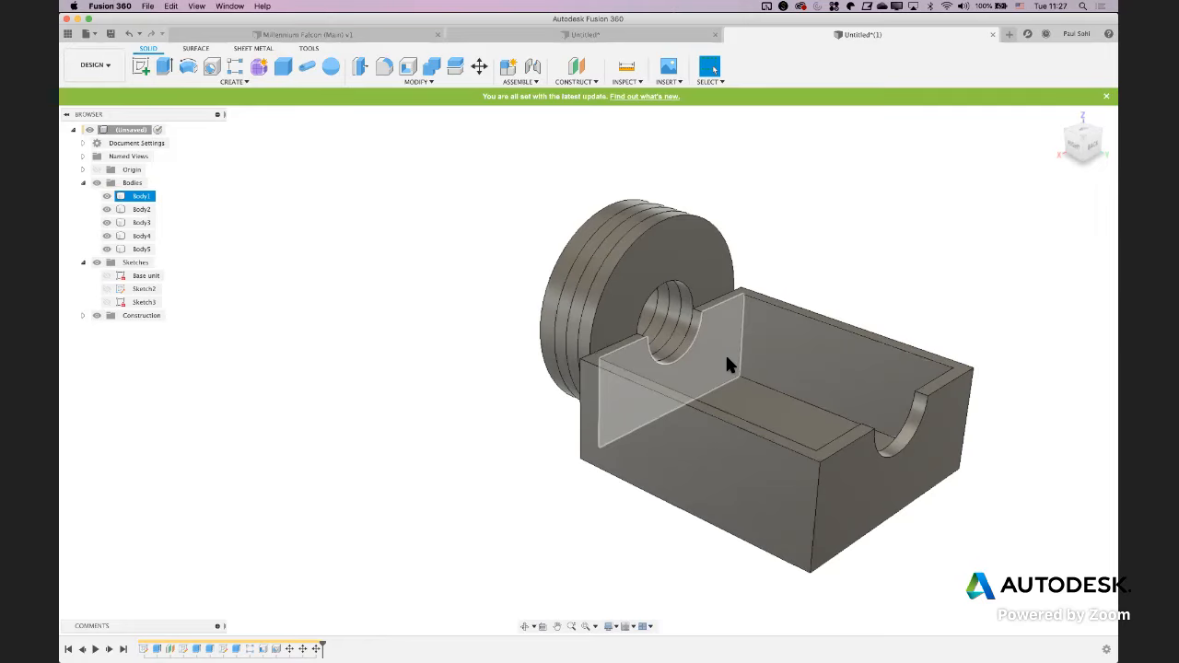
pyautogui.press('super+Tab')
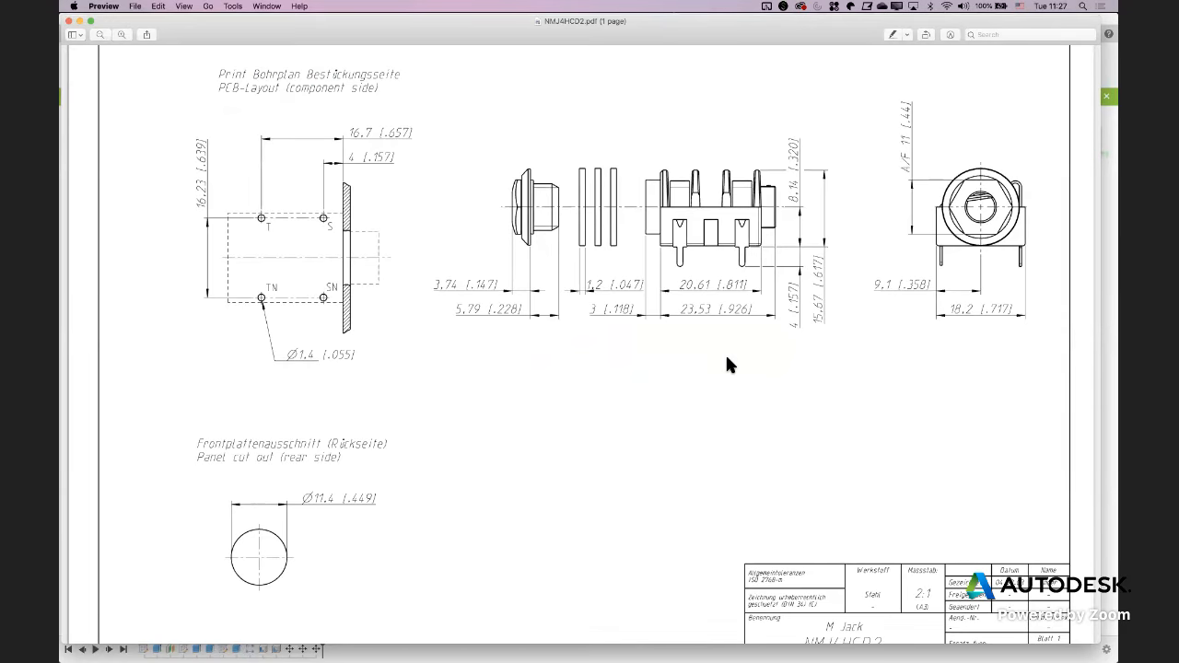
pyautogui.press('super+Tab')
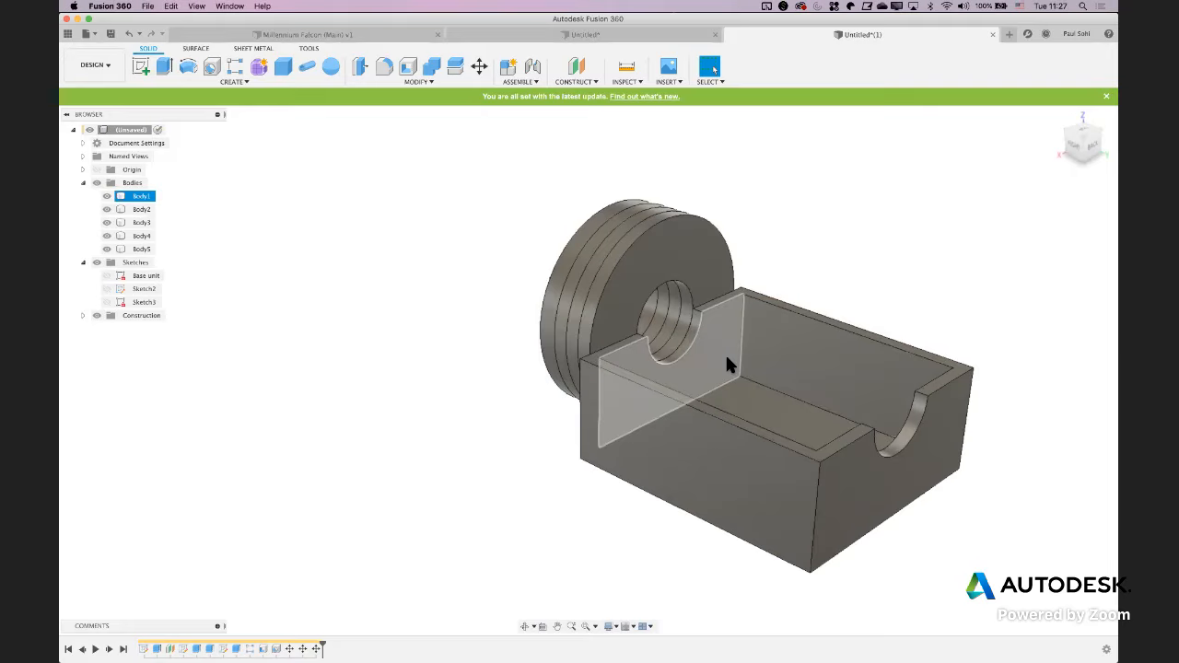
pyautogui.moveTo(477, 365)
pyautogui.keyDown('shift'); pyautogui.mouseDown(button='middle')
pyautogui.moveTo(458, 373)
pyautogui.moveTo(486, 365)
pyautogui.mouseUp(button='middle'); pyautogui.keyUp('shift')
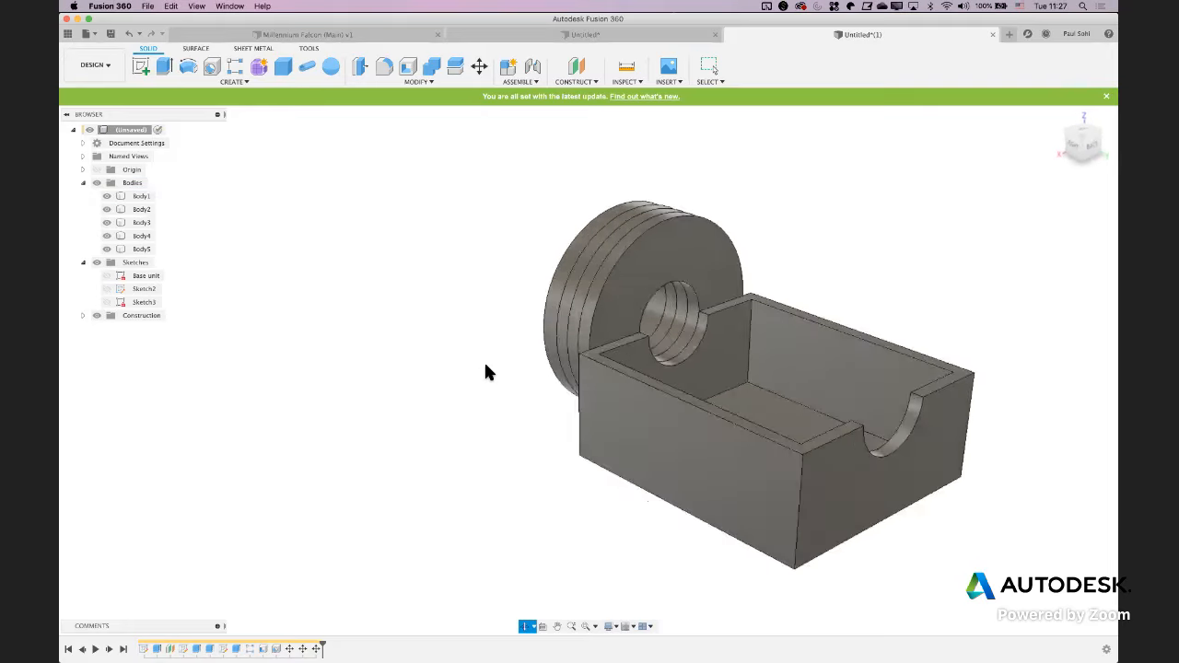
# Create a copy of the disc touching the block and move the copy 9.088 mm along Z into the block
pyautogui.press('m')
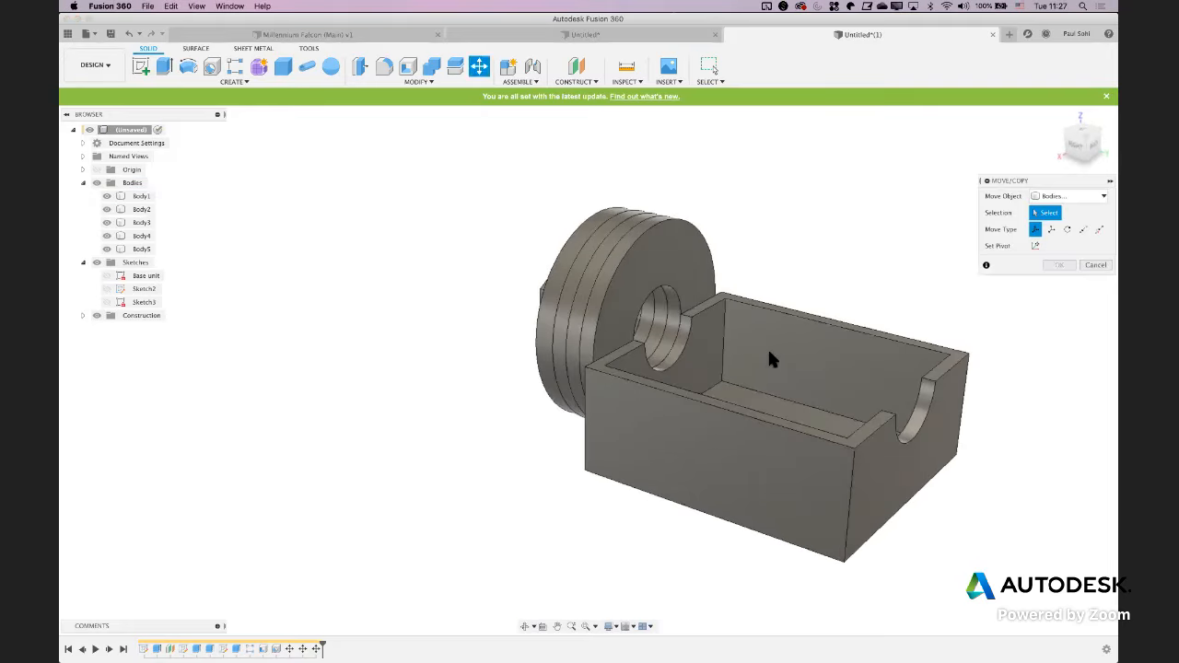
pyautogui.click(677, 290)
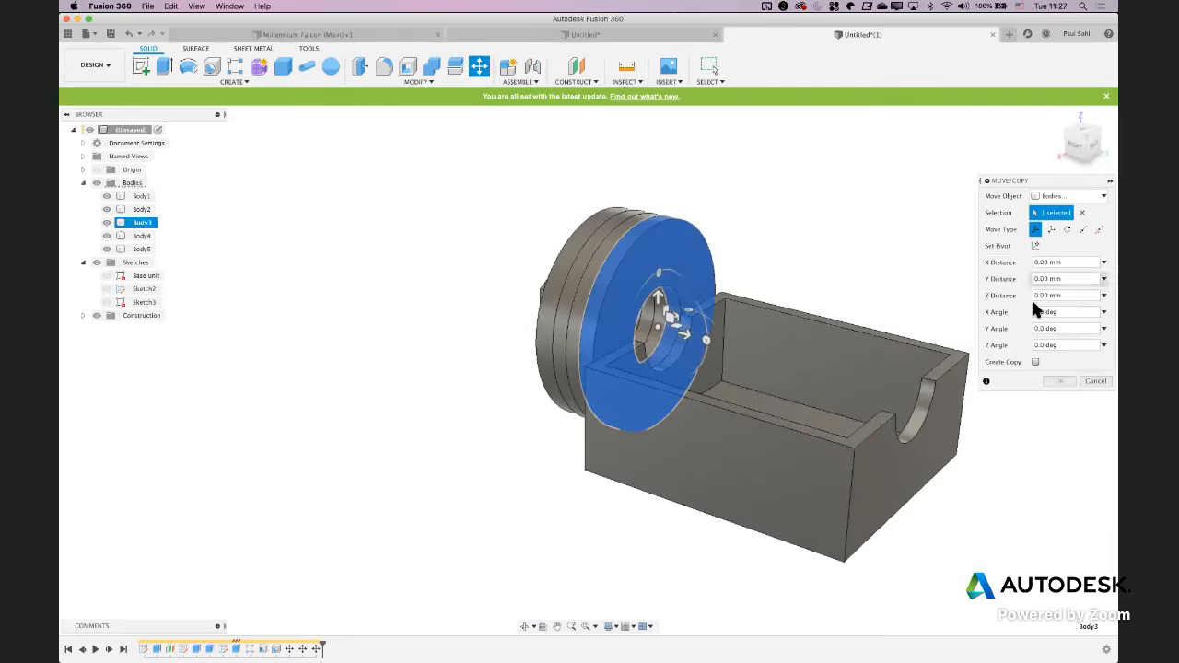
pyautogui.click(1035, 362)
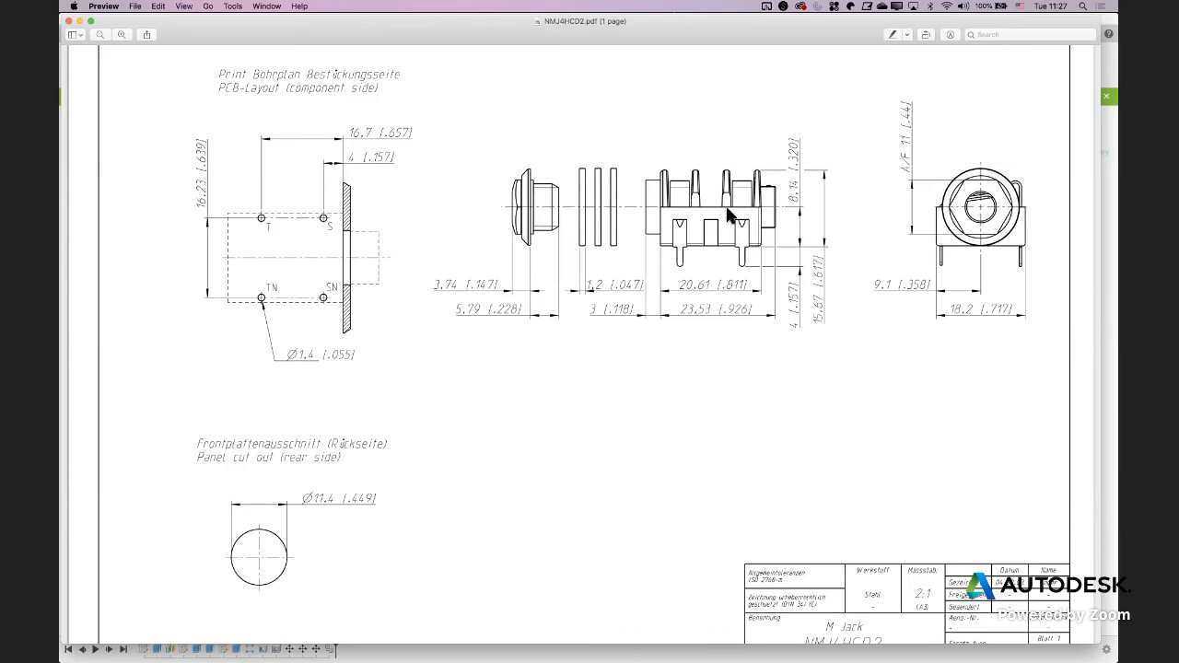
pyautogui.press('super+Tab')
pyautogui.keyDown('shift'); pyautogui.moveTo(518, 387); pyautogui.dragTo(534, 393, button='middle'); pyautogui.keyUp('shift')
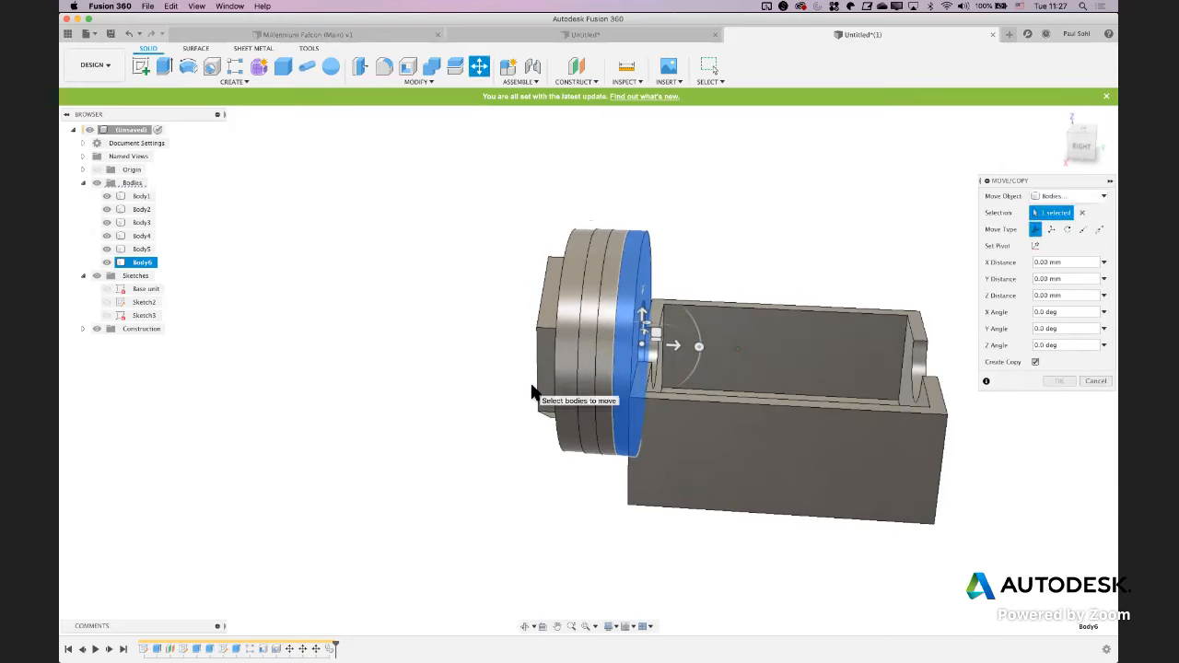
pyautogui.moveTo(681, 342); pyautogui.dragTo(806, 350)
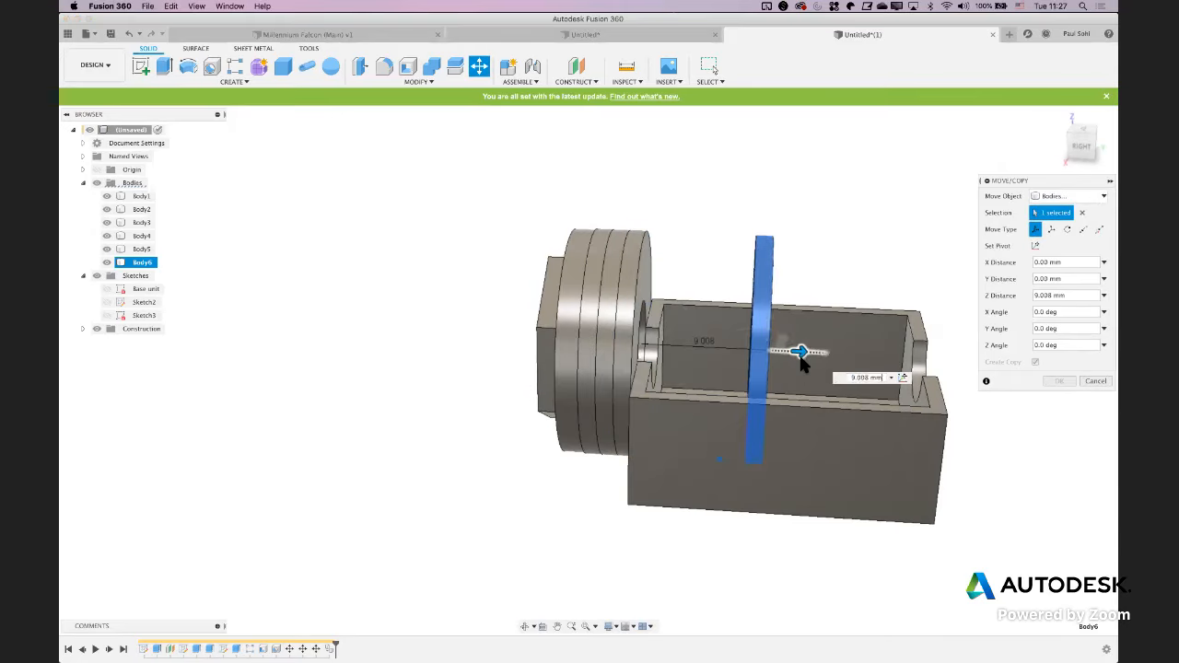
# Reset the copied disc's pivot to its hole edge facing the stack and move it 7.888 mm along Z, flush against the stacked discs
pyautogui.click(1037, 245)
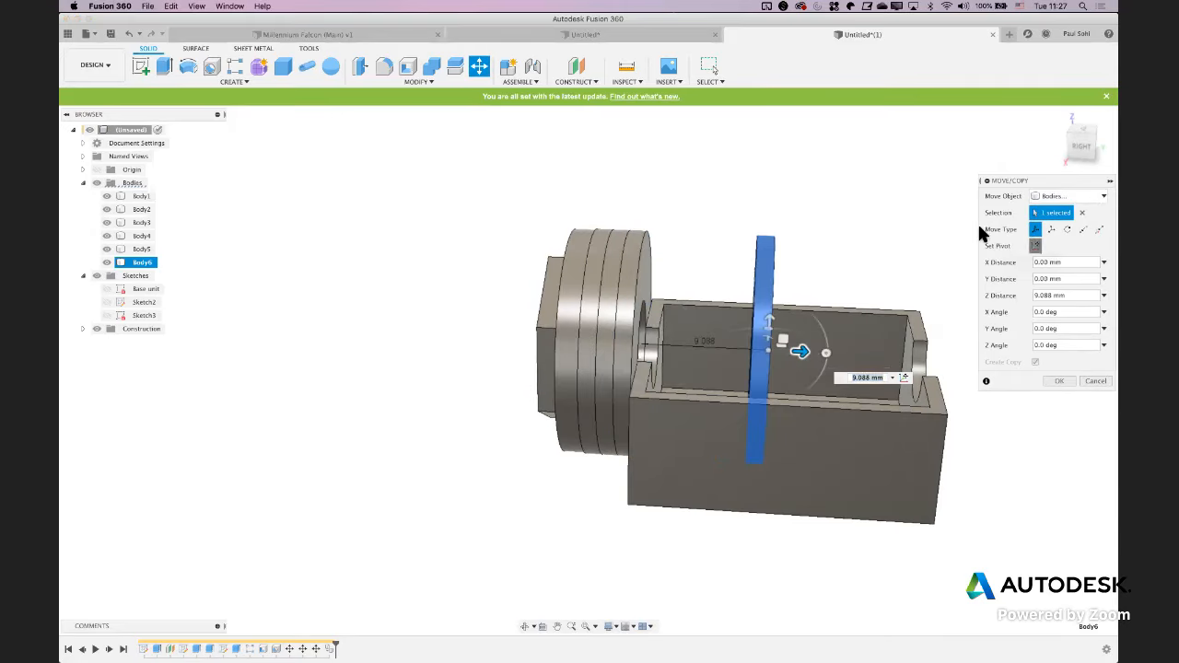
pyautogui.keyDown('shift'); pyautogui.moveTo(900, 200); pyautogui.dragTo(925, 191, button='middle'); pyautogui.keyUp('shift')
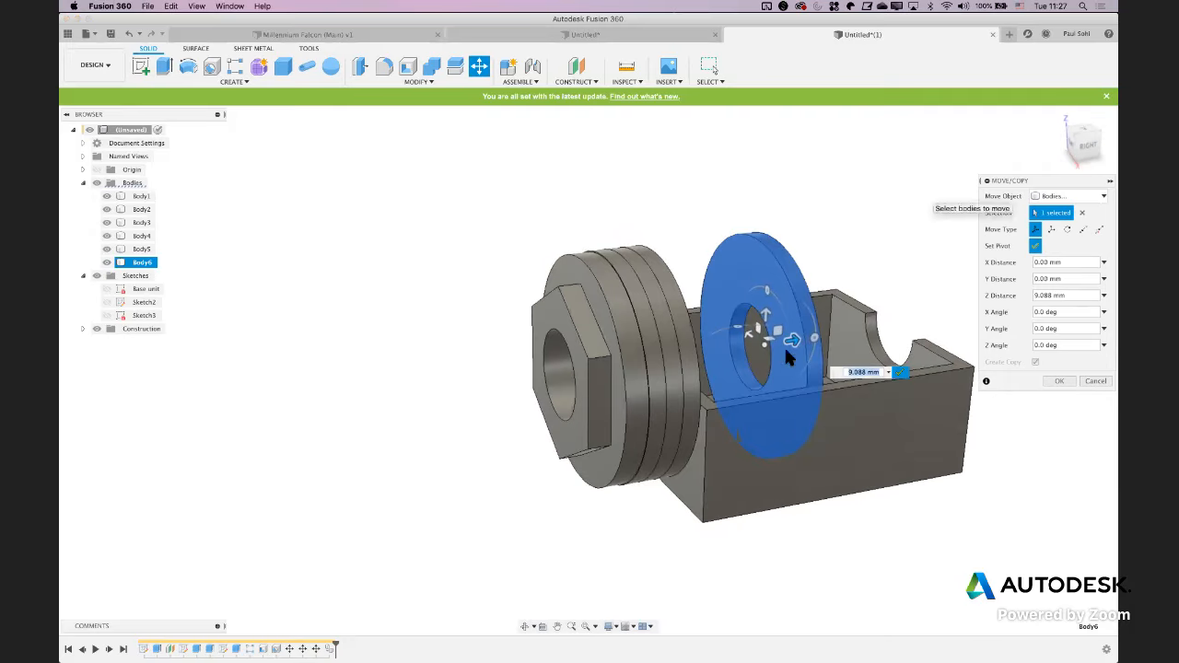
pyautogui.click(769, 368)
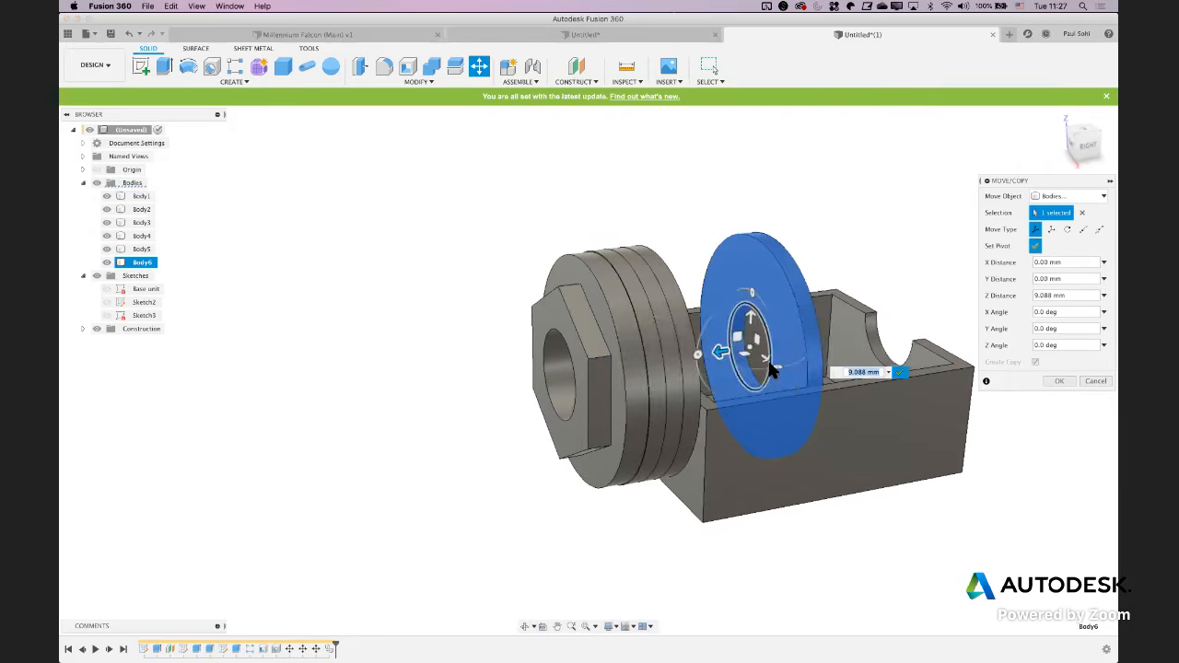
pyautogui.click(889, 375)
pyautogui.keyDown('shift'); pyautogui.moveTo(829, 242); pyautogui.dragTo(821, 245, button='middle'); pyautogui.keyUp('shift')
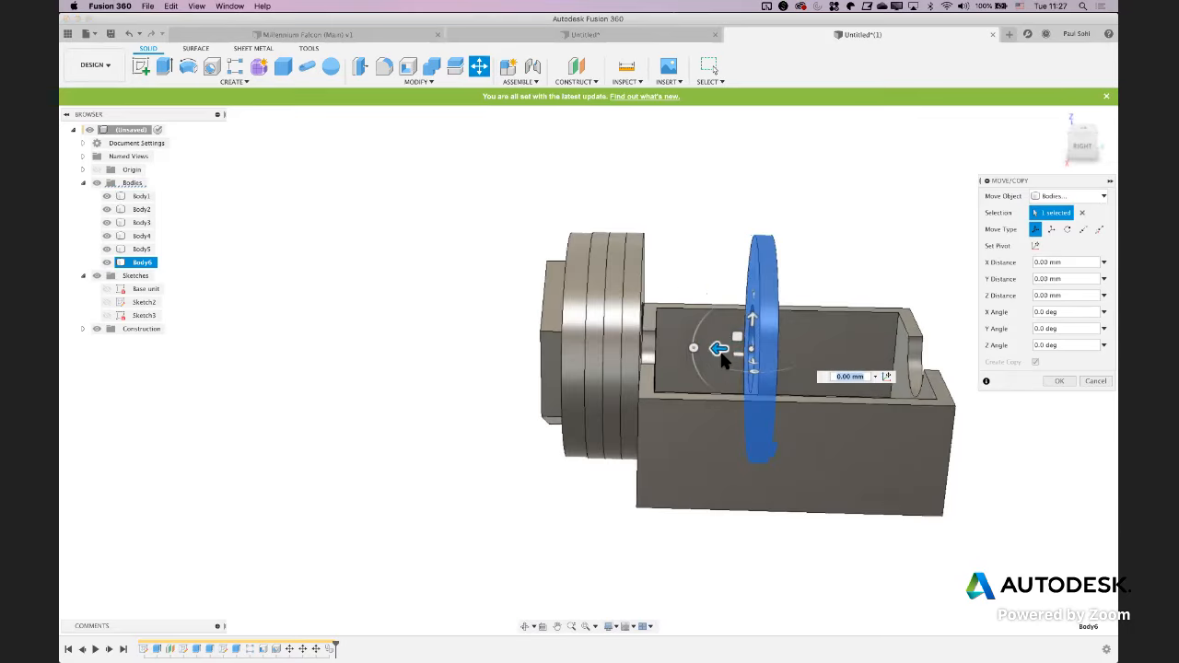
pyautogui.moveTo(722, 351); pyautogui.dragTo(590, 519)
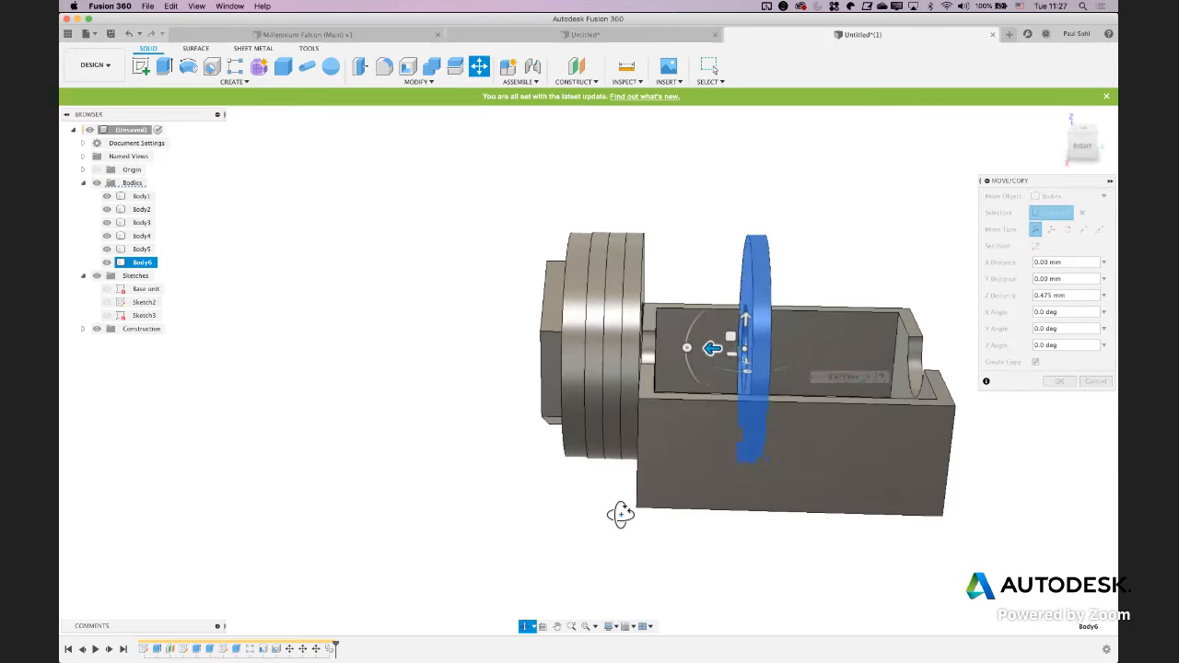
pyautogui.keyDown('shift'); pyautogui.moveTo(621, 513); pyautogui.dragTo(700, 502, button='middle'); pyautogui.keyUp('shift')
pyautogui.moveTo(700, 496); pyautogui.dragTo(693, 494)
pyautogui.keyDown('shift'); pyautogui.moveTo(810, 511); pyautogui.dragTo(763, 519, button='middle'); pyautogui.keyUp('shift')
pyautogui.click(1059, 382)
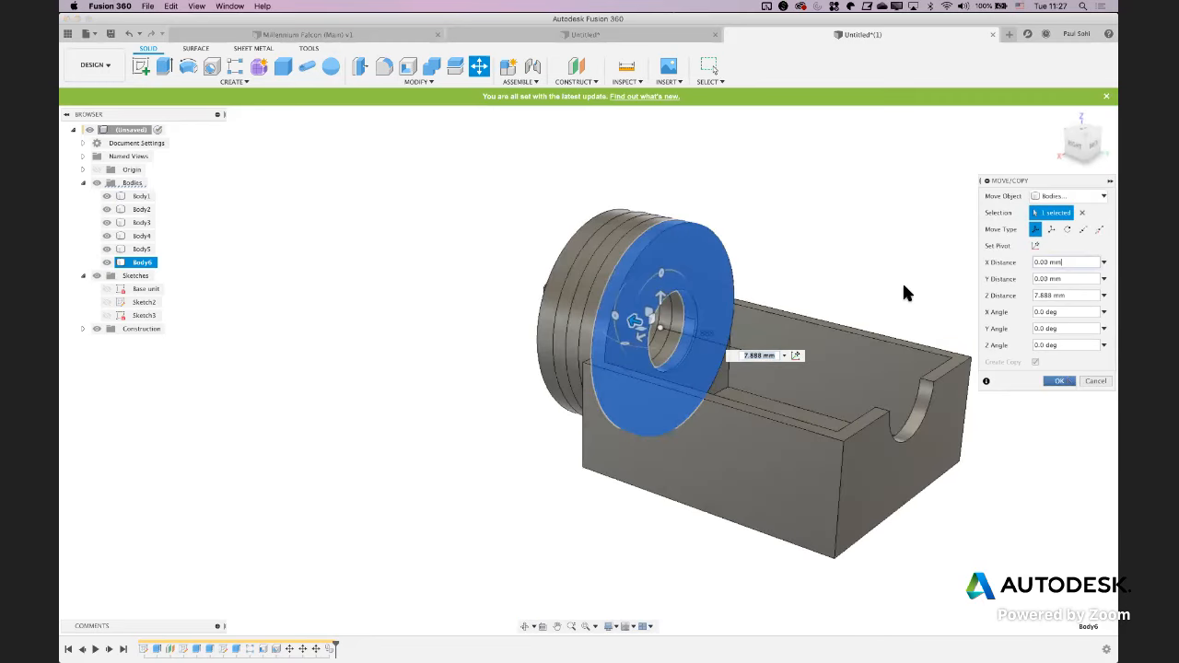
# Widen the hole of the copied disc by offsetting its inner cylindrical face -2.335 mm with Press Pull
pyautogui.scroll(3, 729, 357)
pyautogui.click(729, 357)
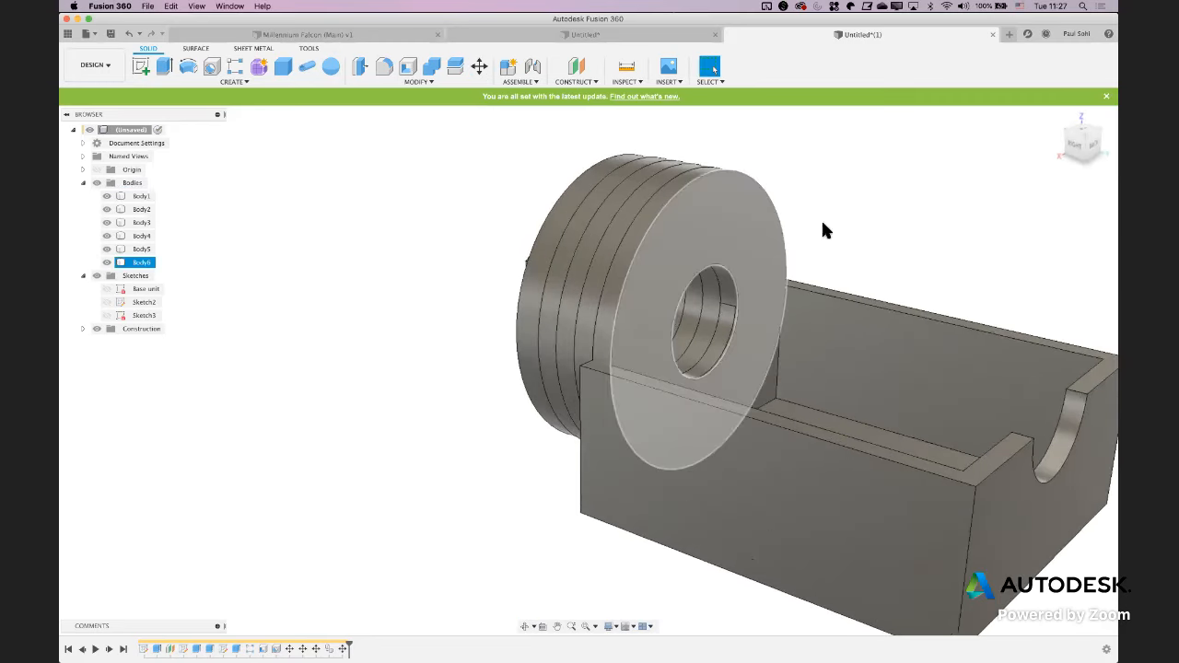
pyautogui.click(832, 345)
pyautogui.keyDown('shift'); pyautogui.moveTo(829, 342); pyautogui.dragTo(826, 343, button='middle'); pyautogui.keyUp('shift')
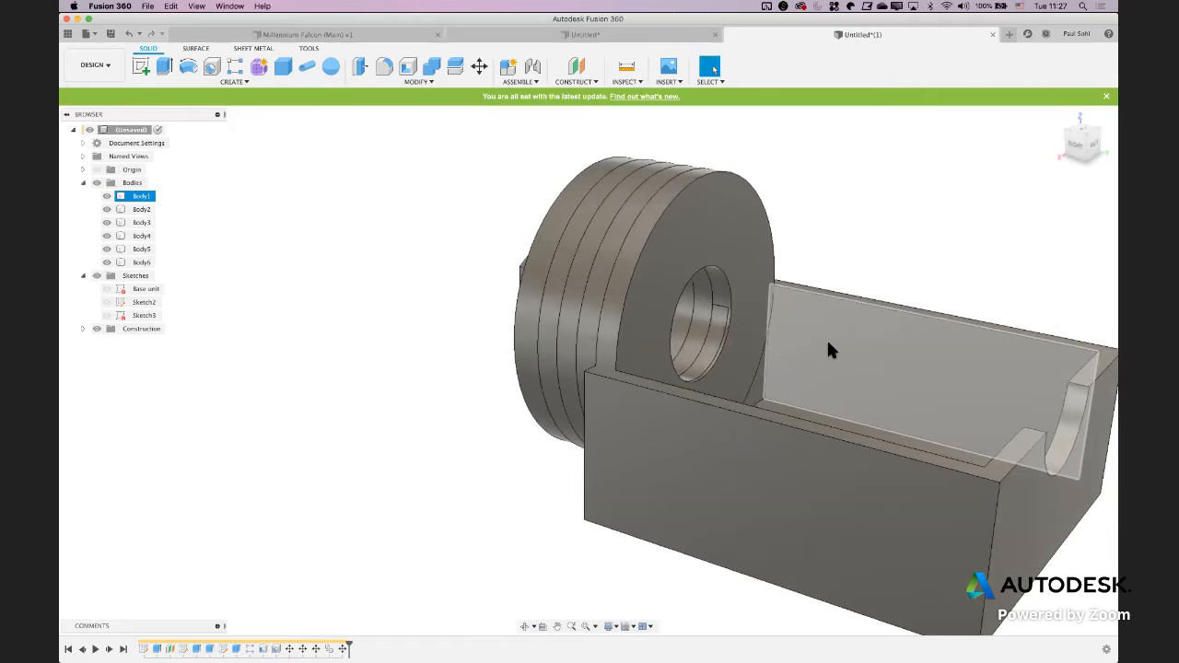
pyautogui.click(867, 247)
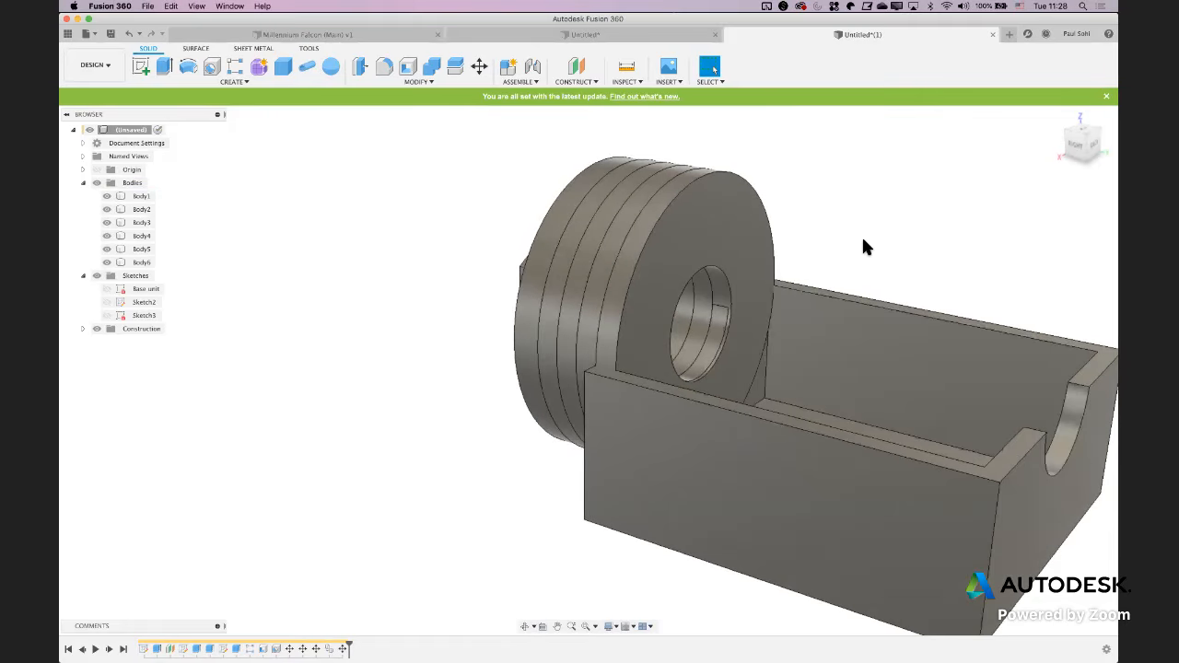
pyautogui.press('q')
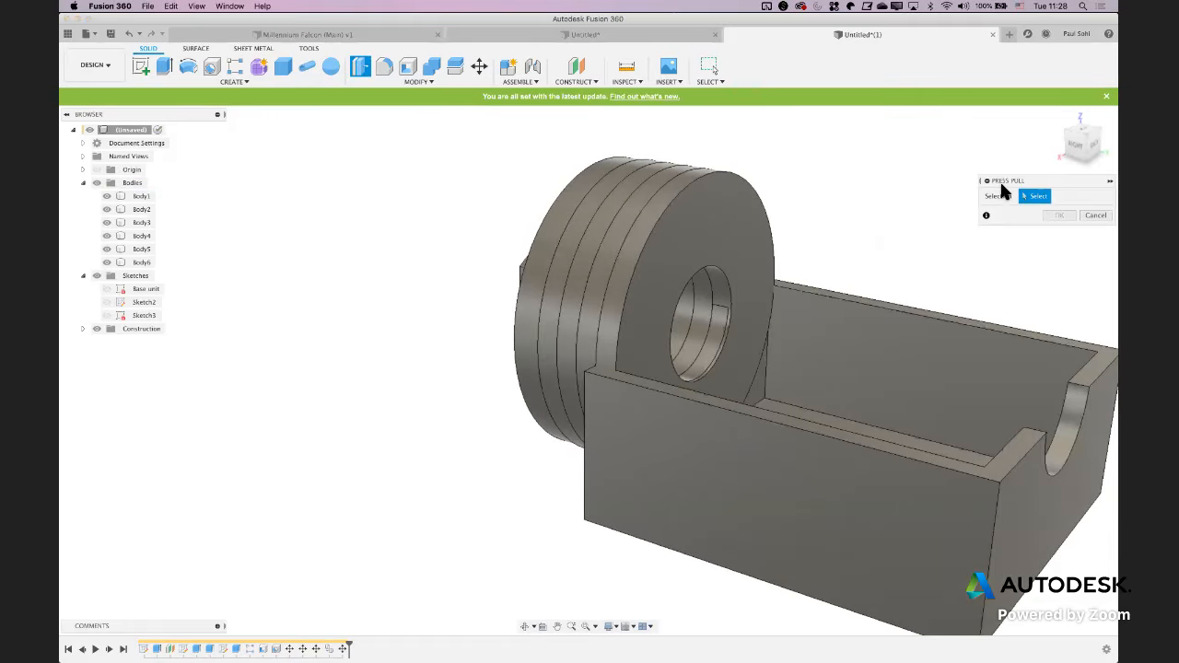
pyautogui.click(719, 290)
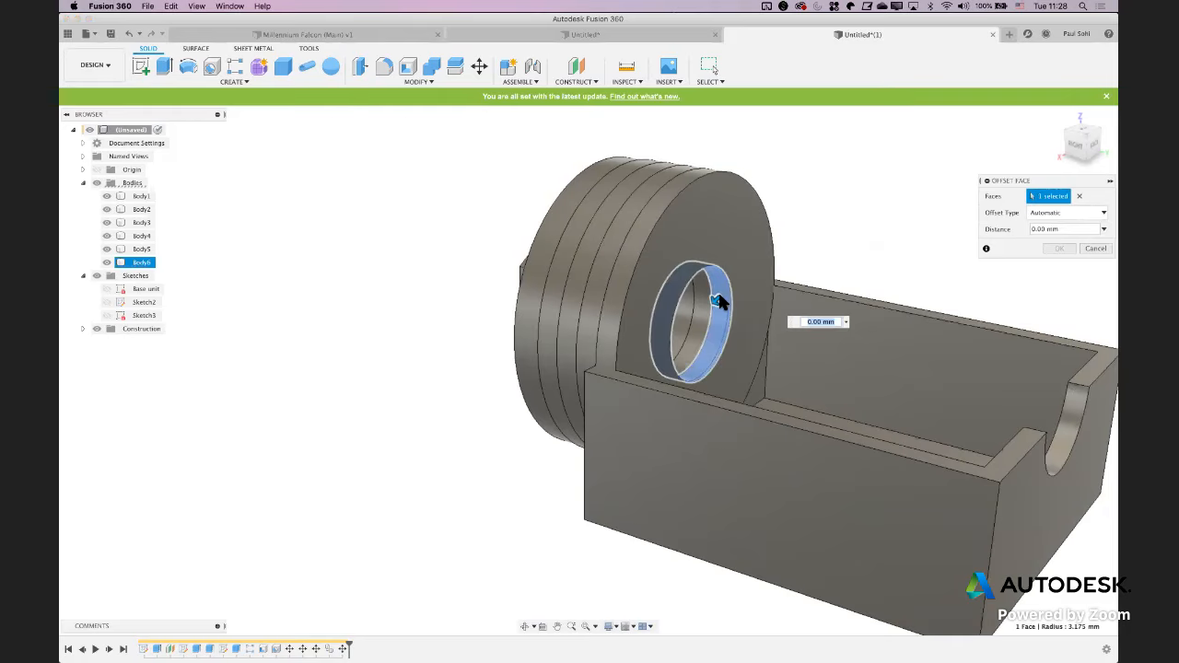
pyautogui.moveTo(719, 303); pyautogui.dragTo(741, 274)
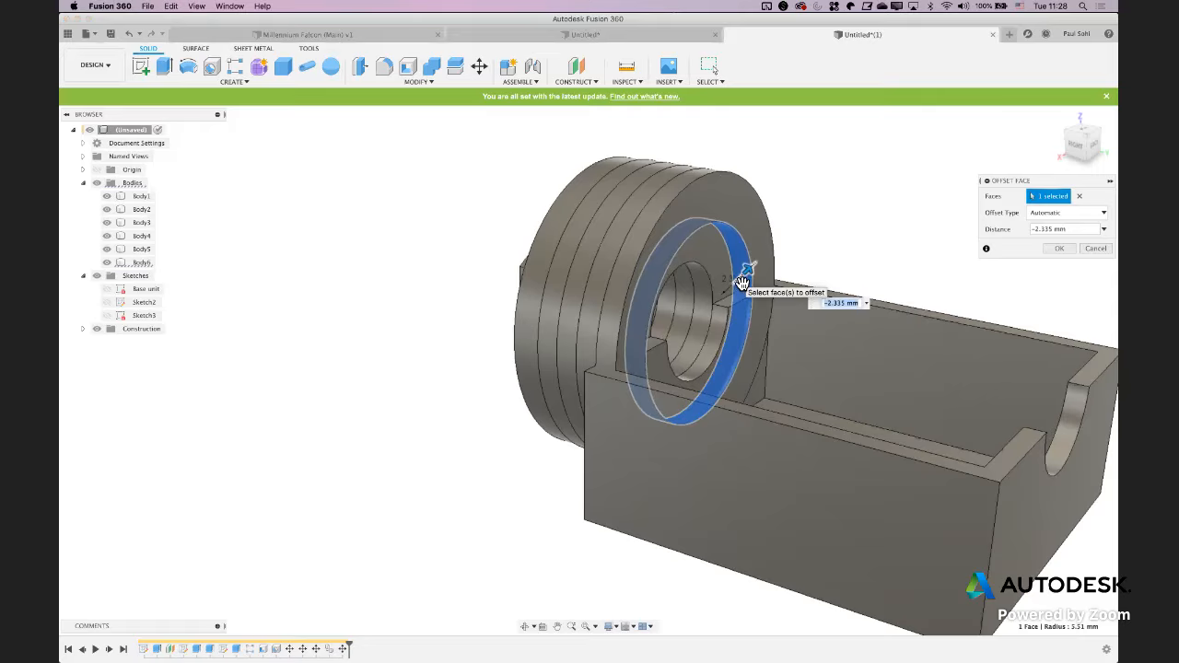
pyautogui.press('Return')
# Set up a rectangular body pattern of the widened ring along the block's long upper edge, with an Extent distance of -20.61 mm
pyautogui.moveTo(910, 242)
pyautogui.keyDown('shift'); pyautogui.mouseDown(button='middle')
pyautogui.moveTo(822, 223)
pyautogui.moveTo(780, 229)
pyautogui.moveTo(779, 255)
pyautogui.moveTo(946, 234)
pyautogui.mouseUp(button='middle'); pyautogui.keyUp('shift')
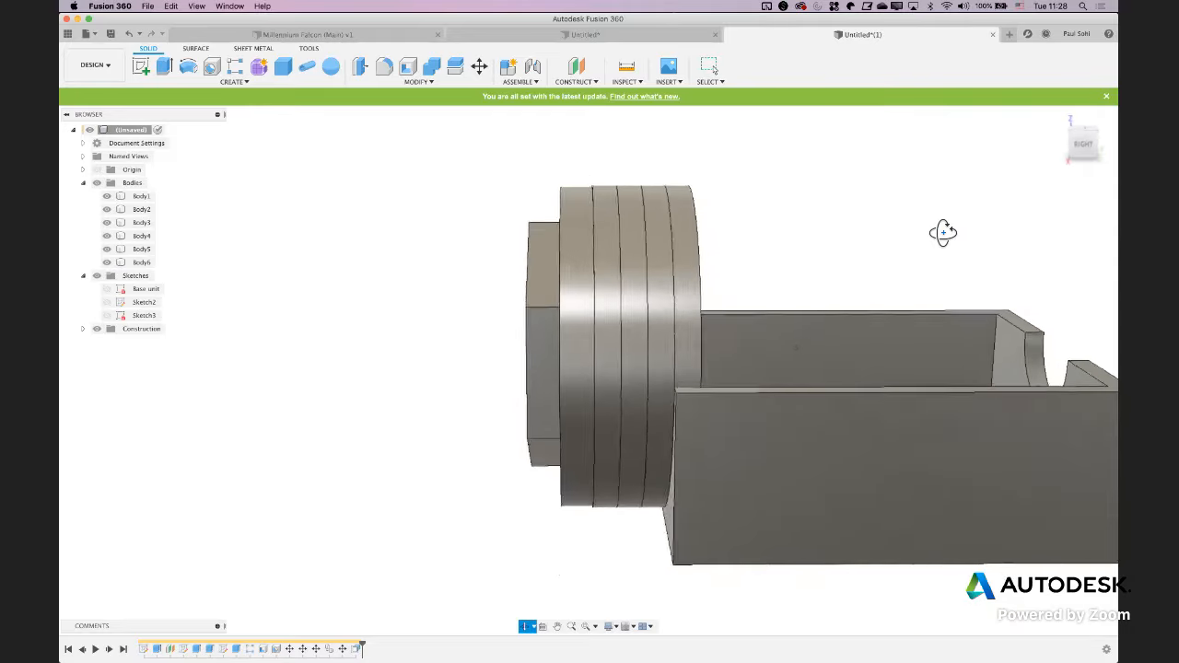
pyautogui.scroll(-3, 311, 210)
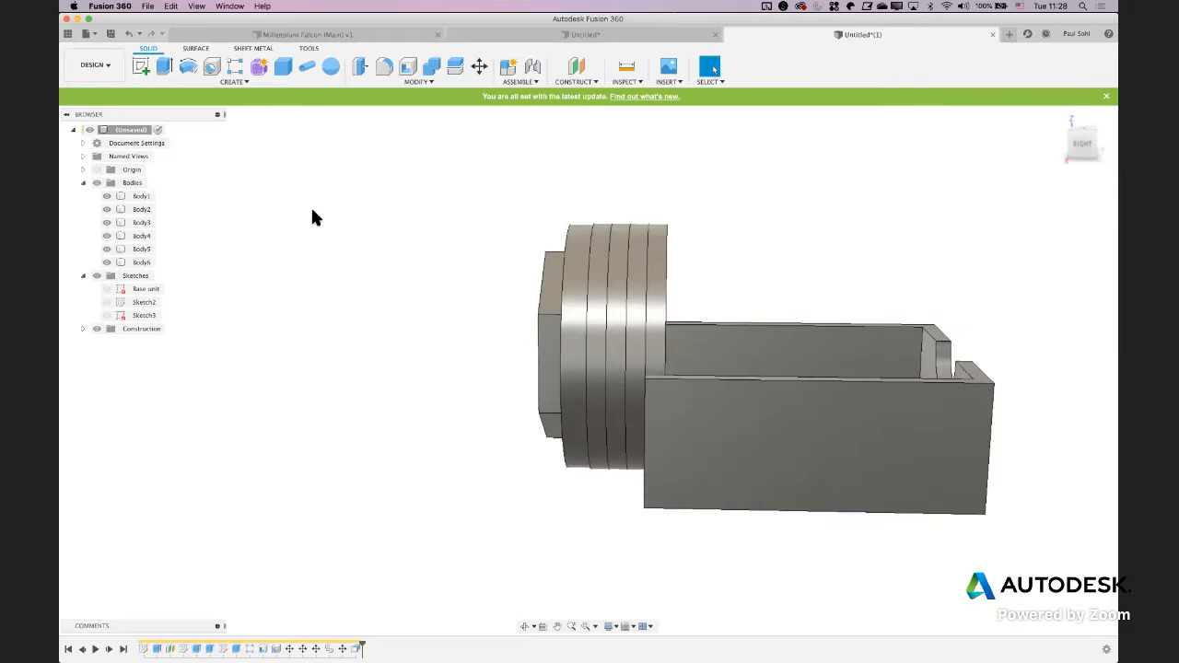
pyautogui.click(233, 71)
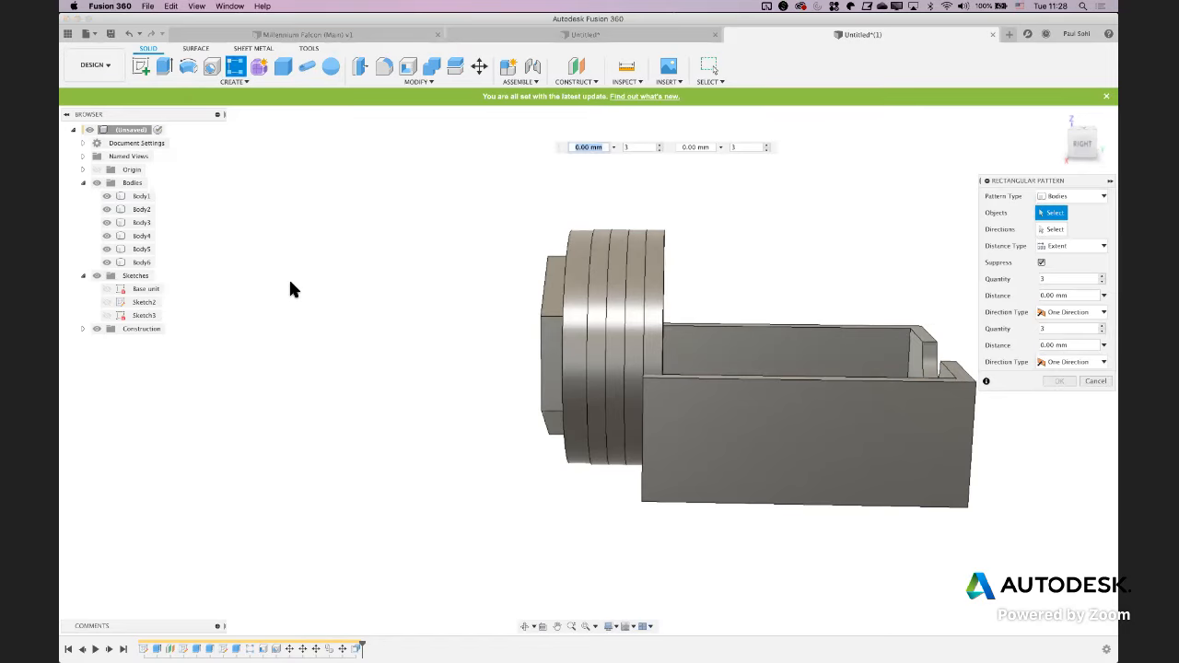
pyautogui.keyDown('shift'); pyautogui.moveTo(289, 285); pyautogui.dragTo(277, 293, button='middle'); pyautogui.keyUp('shift')
pyautogui.click(1046, 246)
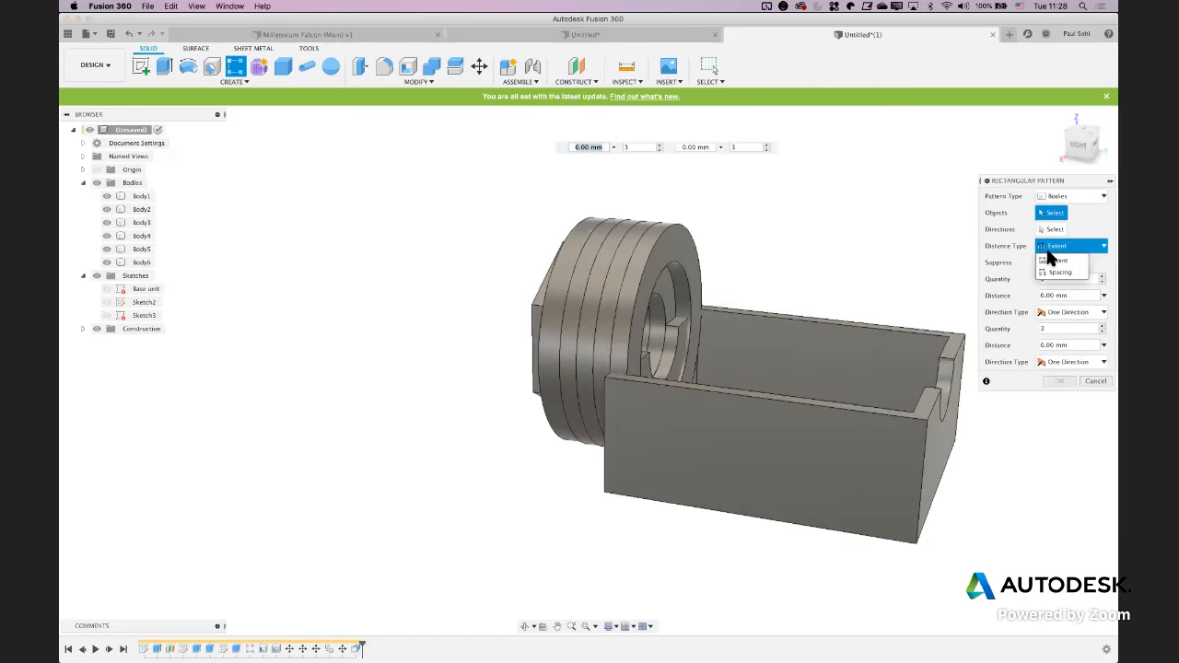
pyautogui.click(1057, 260)
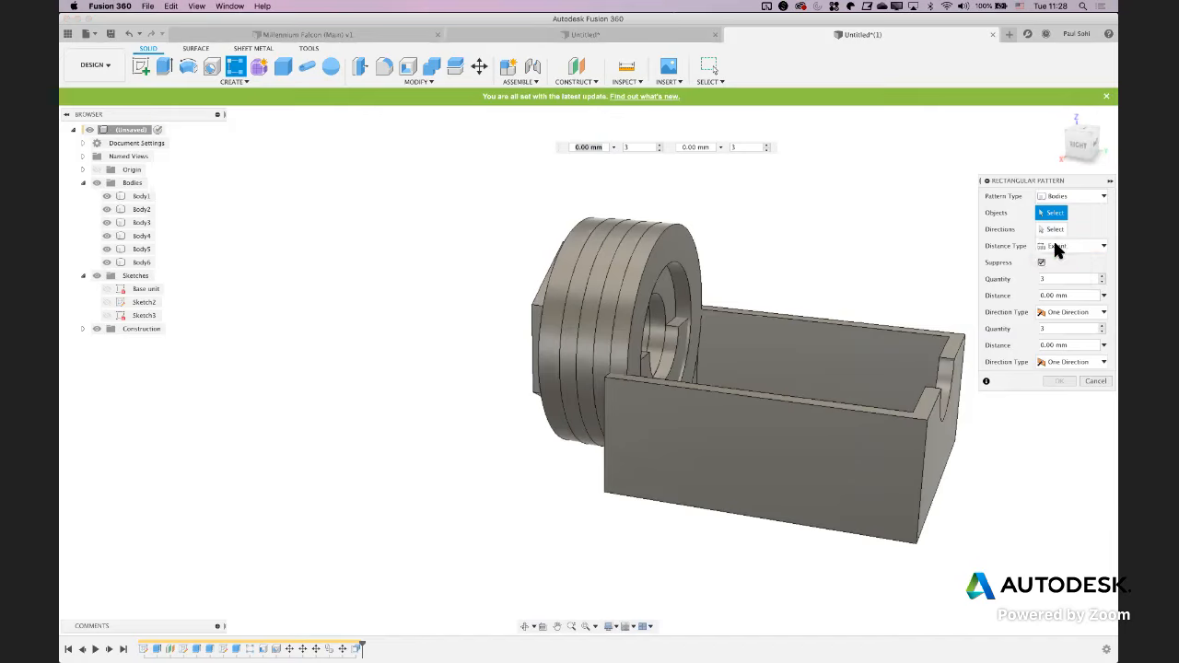
pyautogui.click(687, 263)
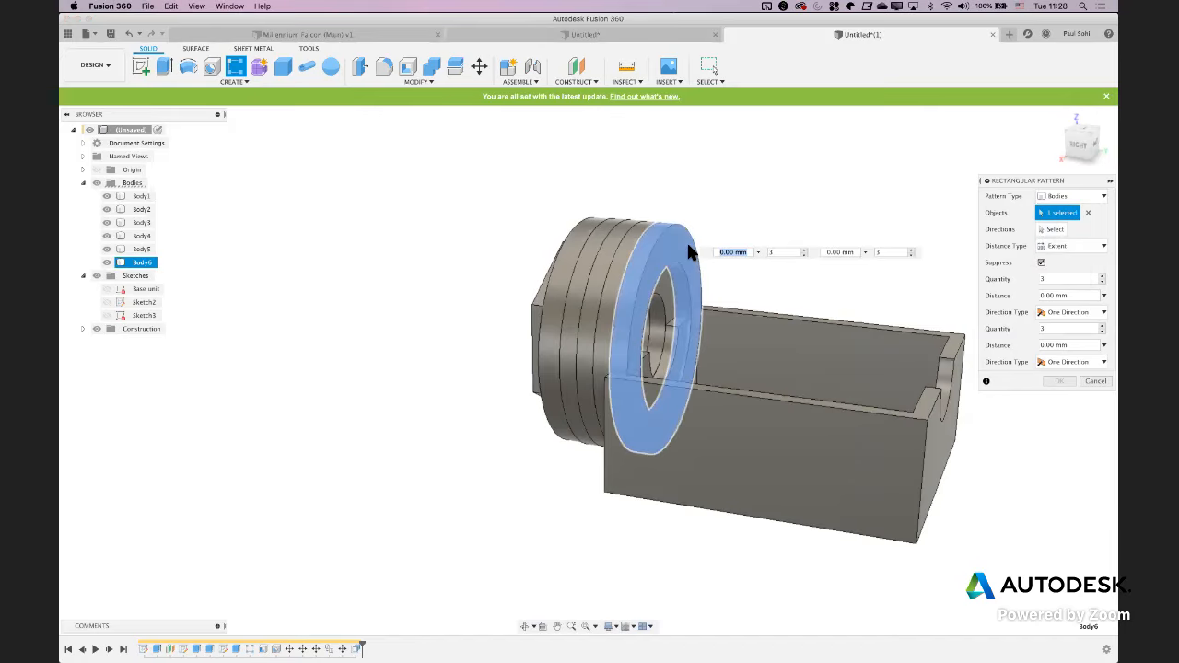
pyautogui.click(1053, 230)
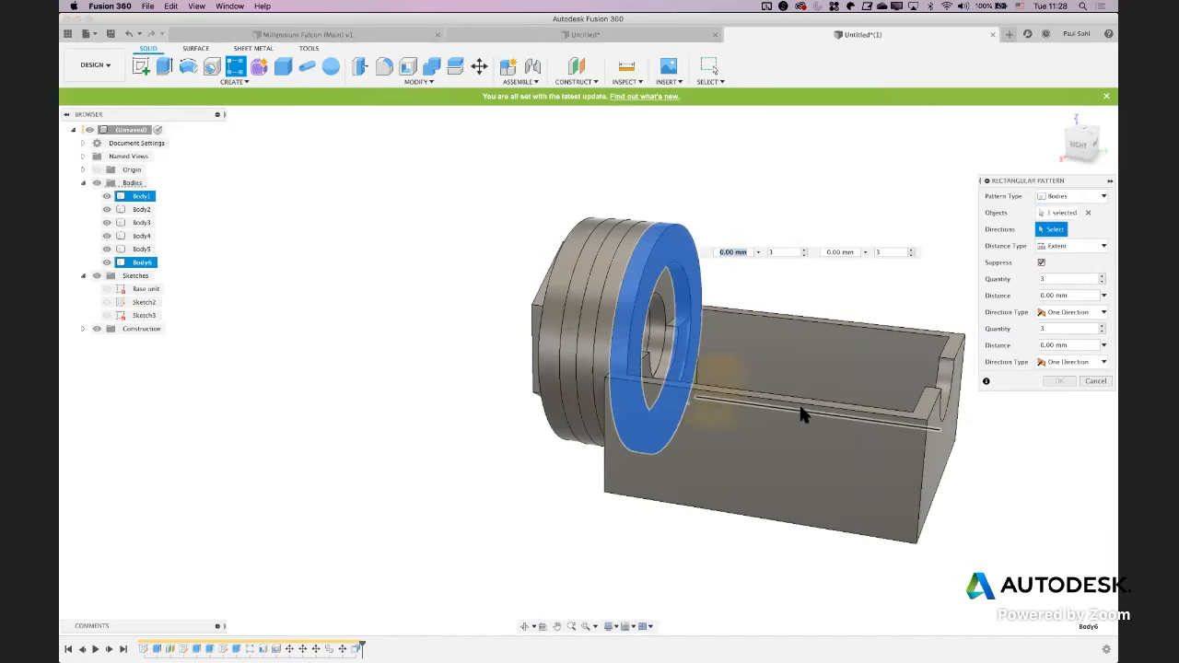
pyautogui.click(800, 403)
pyautogui.moveTo(650, 337); pyautogui.dragTo(889, 389)
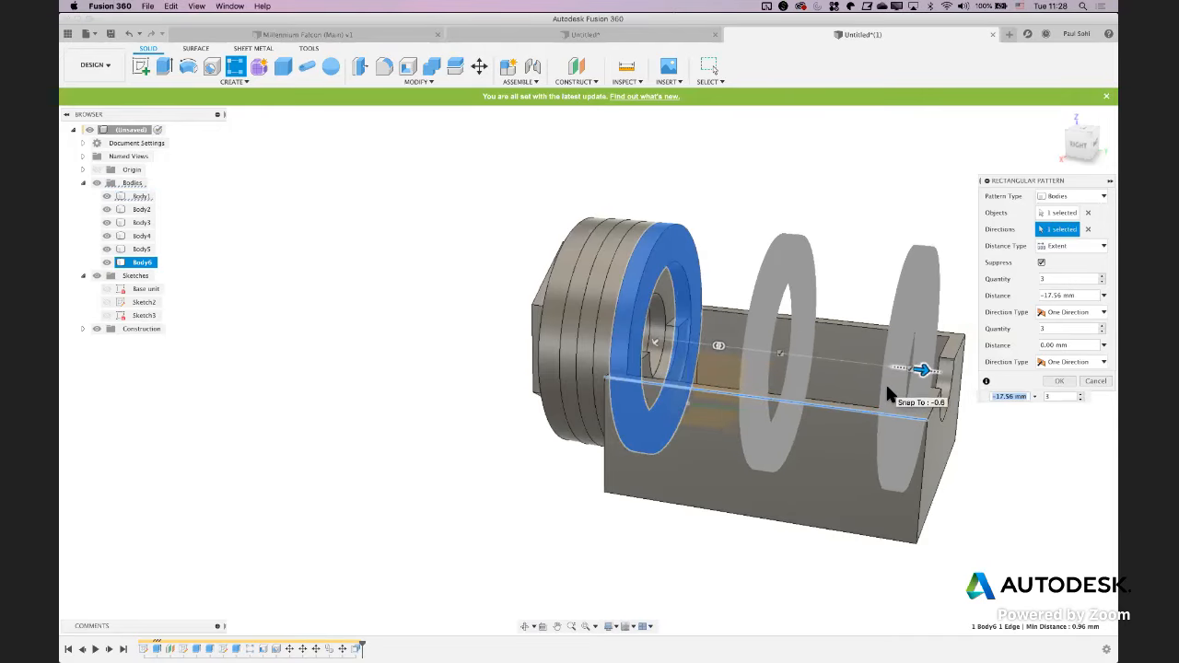
pyautogui.write('-20.61')
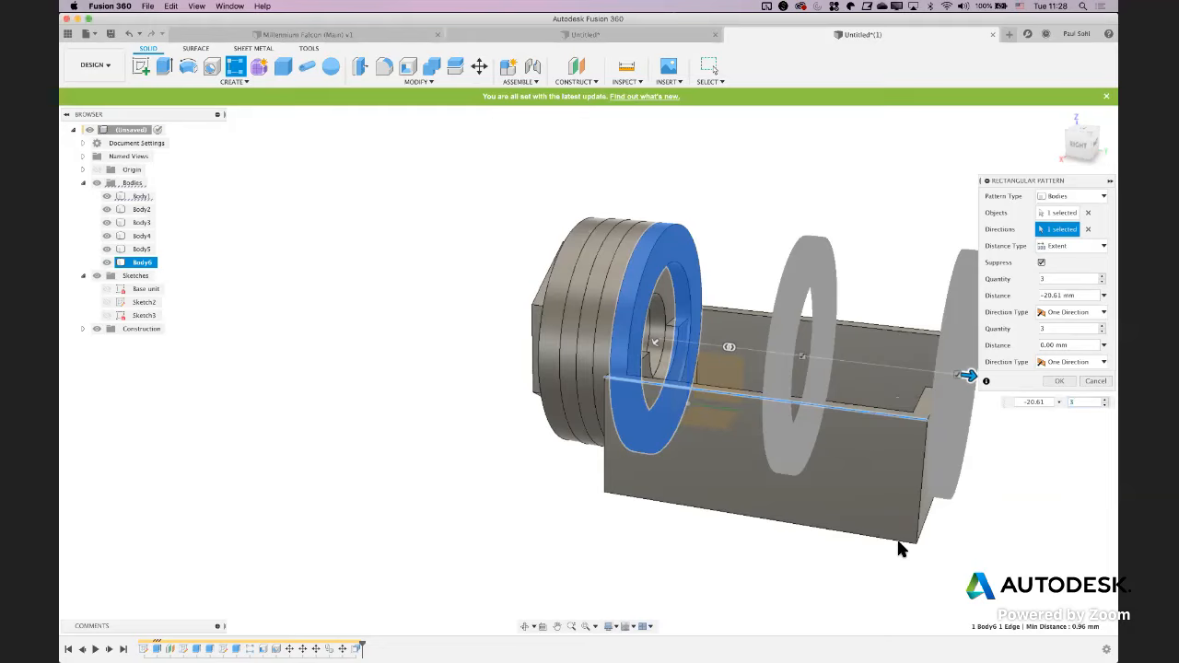
# Change the ring pattern's distance to -20.61+1.2 mm and its quantity to 4, and create the pattern
pyautogui.keyDown('shift'); pyautogui.moveTo(836, 539); pyautogui.dragTo(857, 526, button='middle'); pyautogui.keyUp('shift')
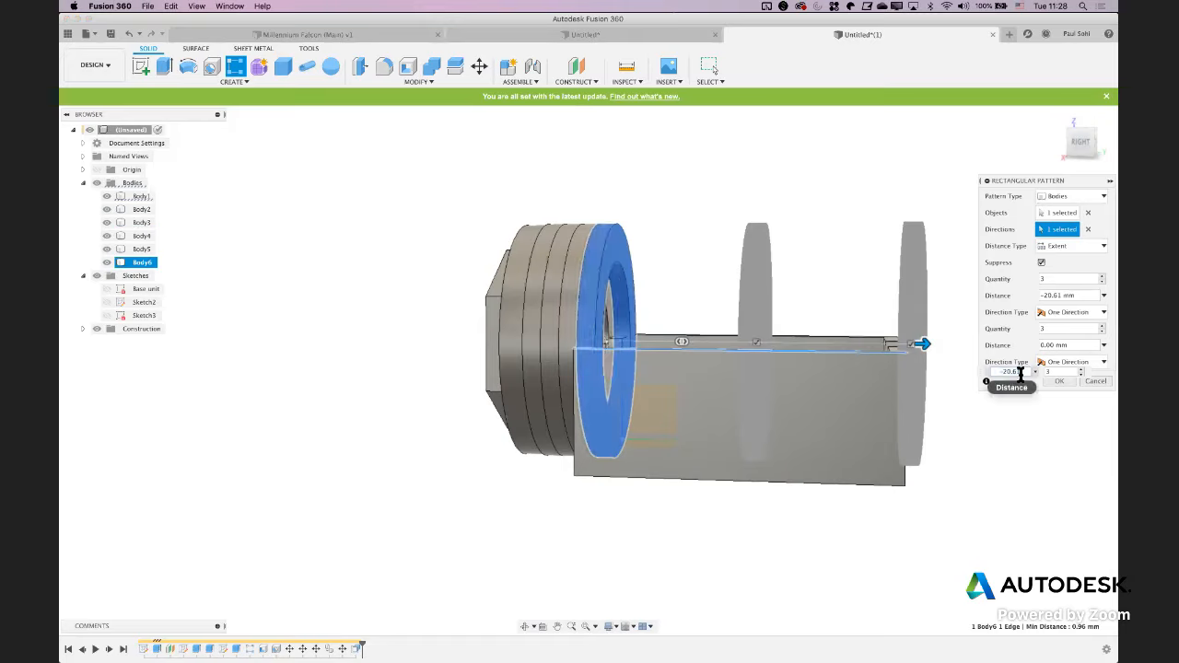
pyautogui.write('-1.2')
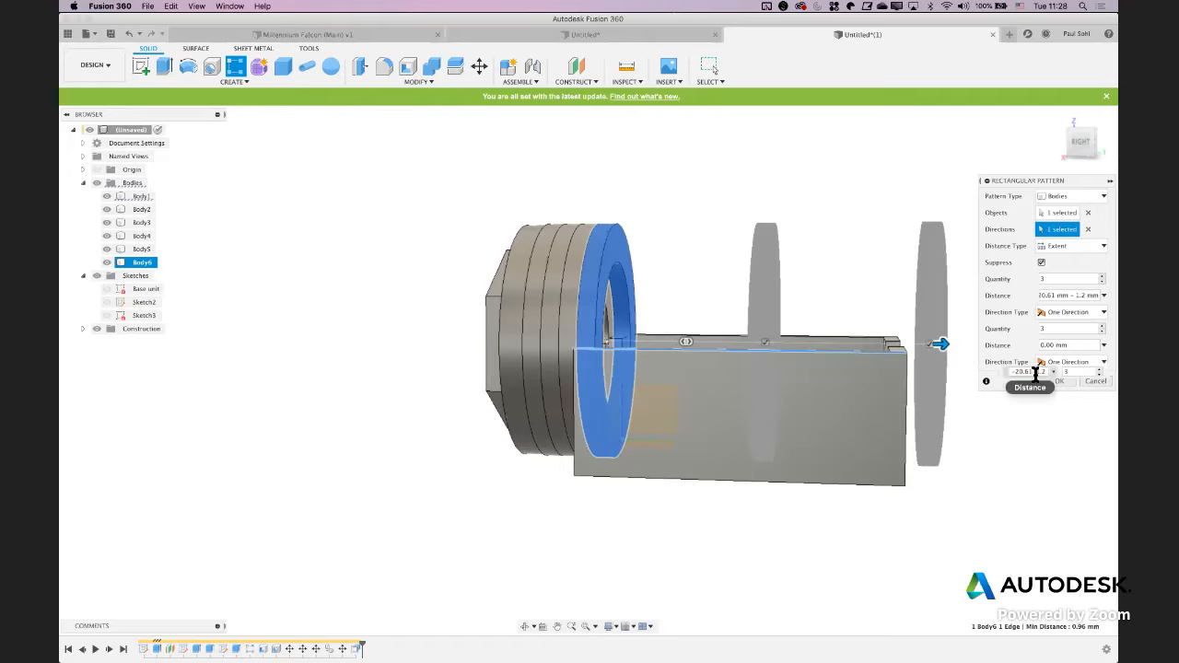
pyautogui.press('BackSpace')
pyautogui.write('+_')
pyautogui.press('BackSpace')
pyautogui.press('Return')
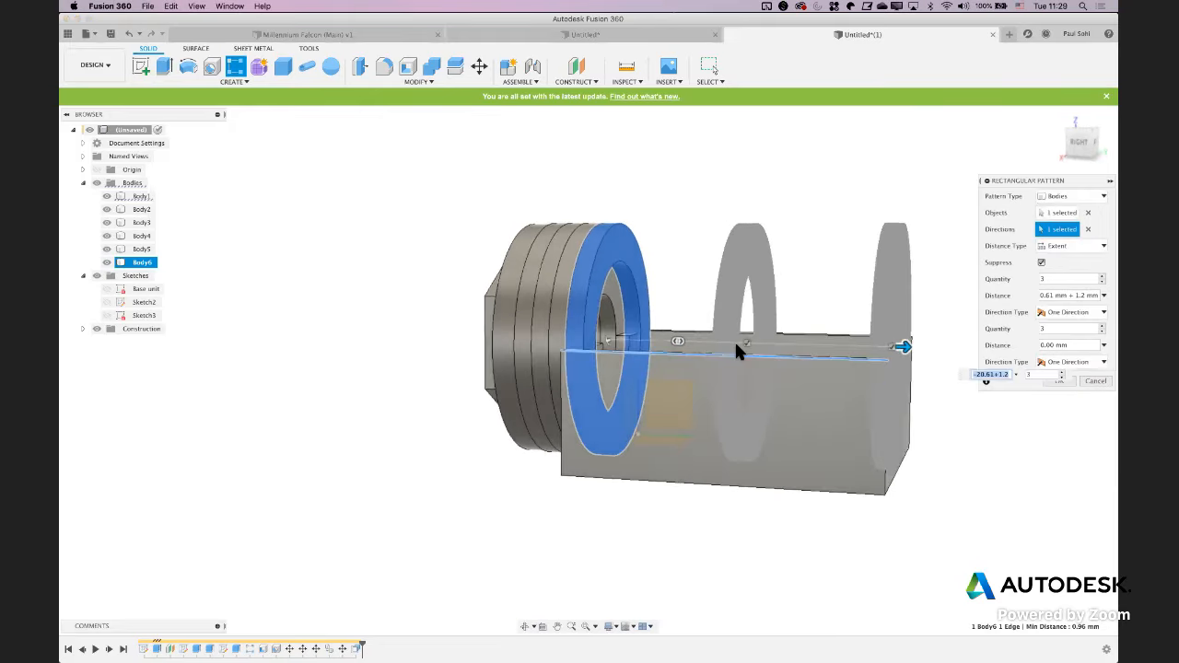
pyautogui.click(1059, 367)
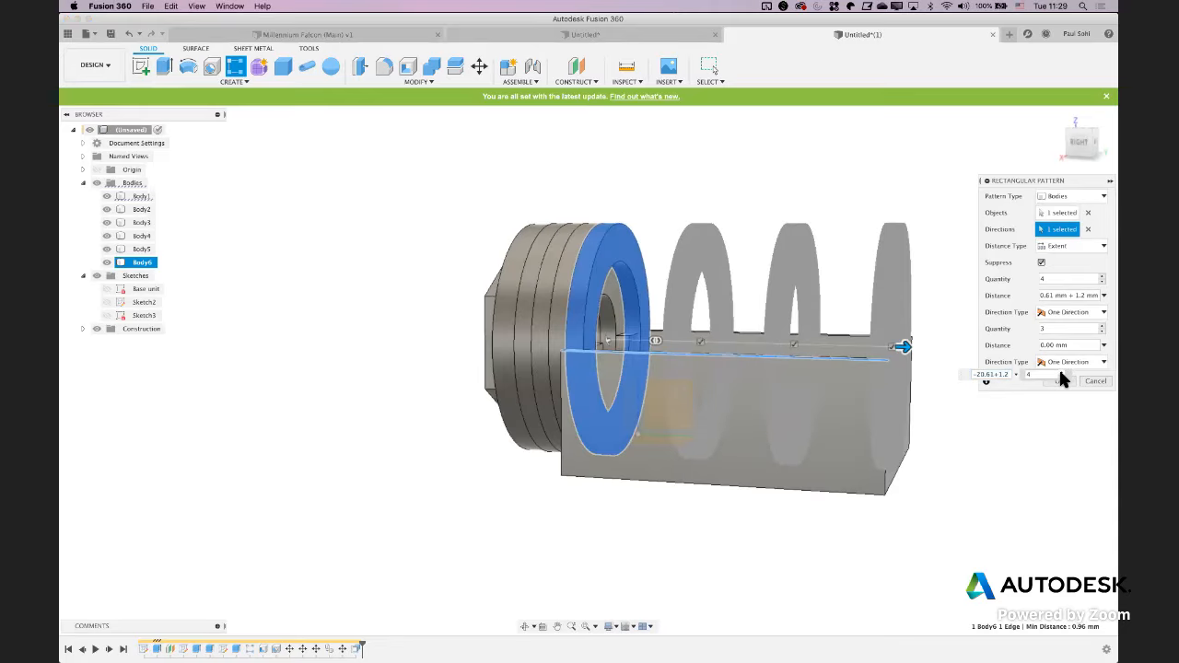
pyautogui.click(1063, 383)
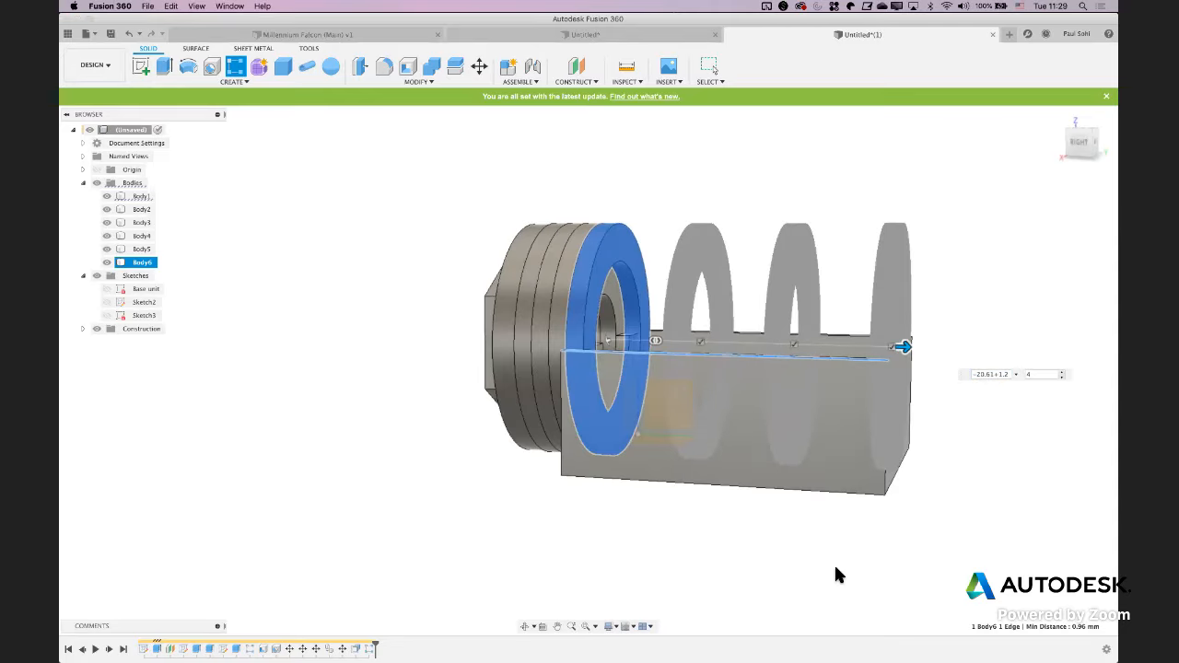
# Combine the shelled block with the four patterned rings into one body, using the Join operation
pyautogui.moveTo(842, 500)
pyautogui.keyDown('shift'); pyautogui.mouseDown(button='middle')
pyautogui.moveTo(816, 507)
pyautogui.moveTo(843, 502)
pyautogui.mouseUp(button='middle'); pyautogui.keyUp('shift')
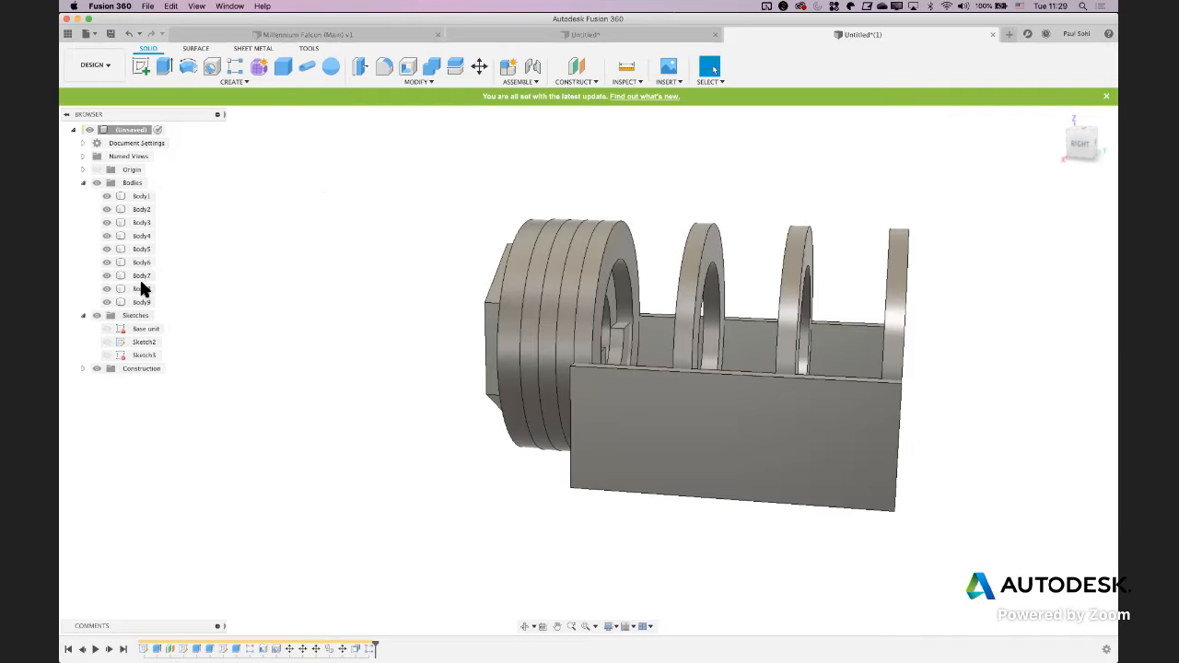
pyautogui.click(431, 66)
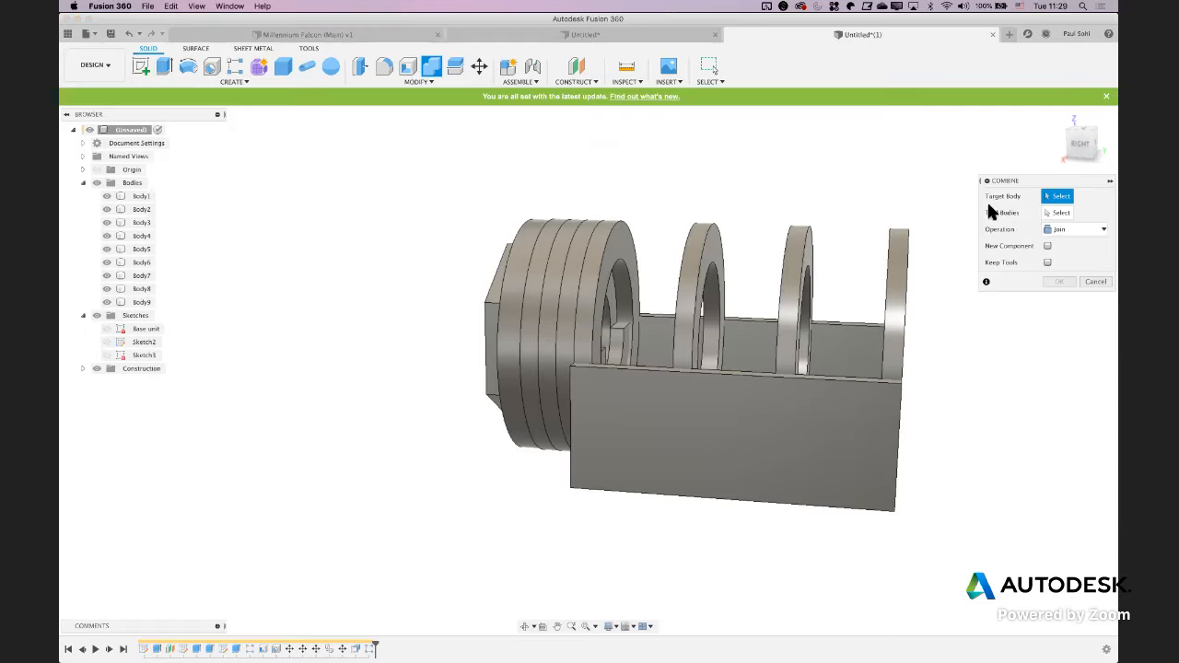
pyautogui.click(143, 198)
pyautogui.click(608, 245)
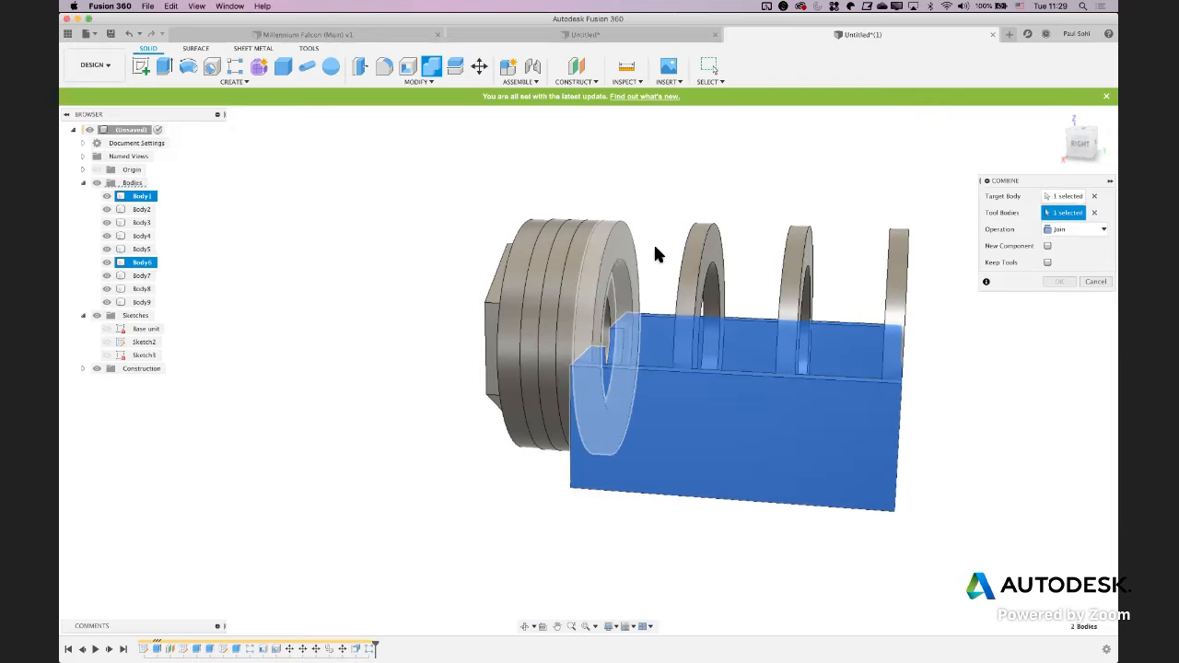
pyautogui.click(707, 257)
pyautogui.click(796, 267)
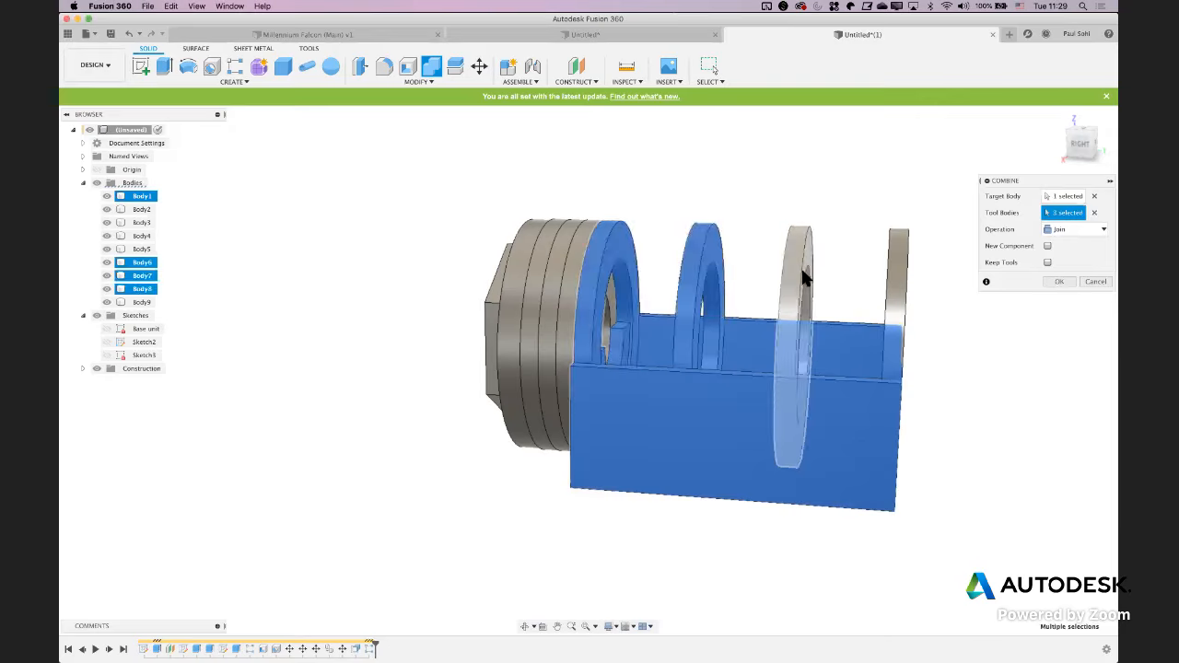
pyautogui.click(890, 267)
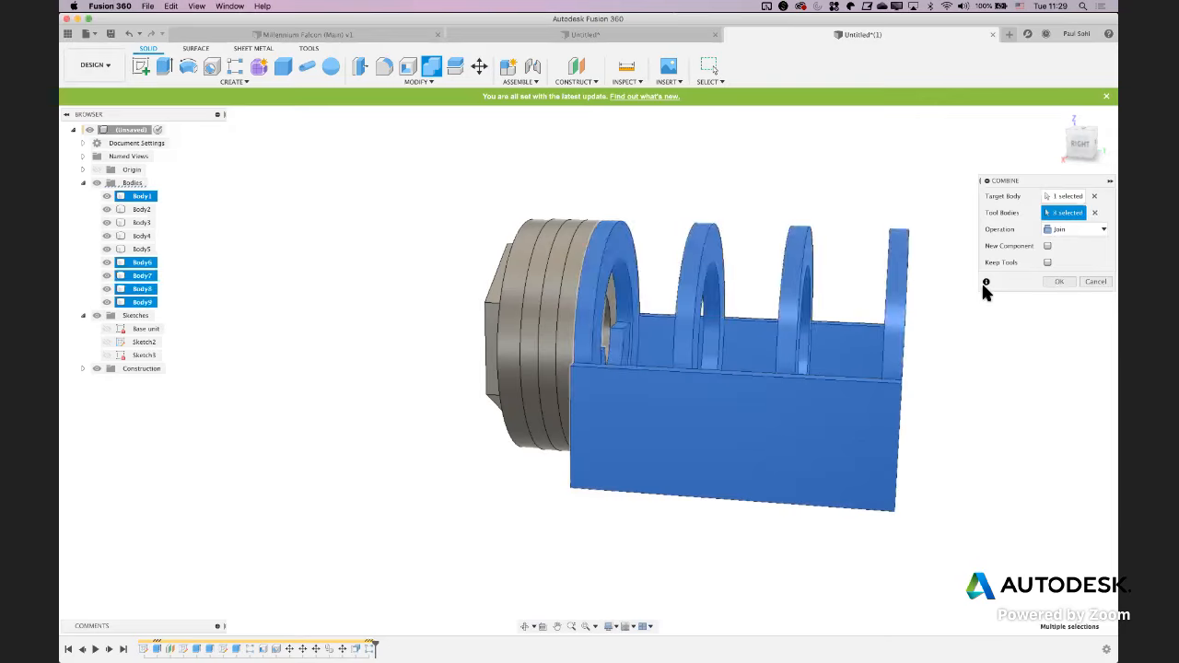
pyautogui.click(1059, 282)
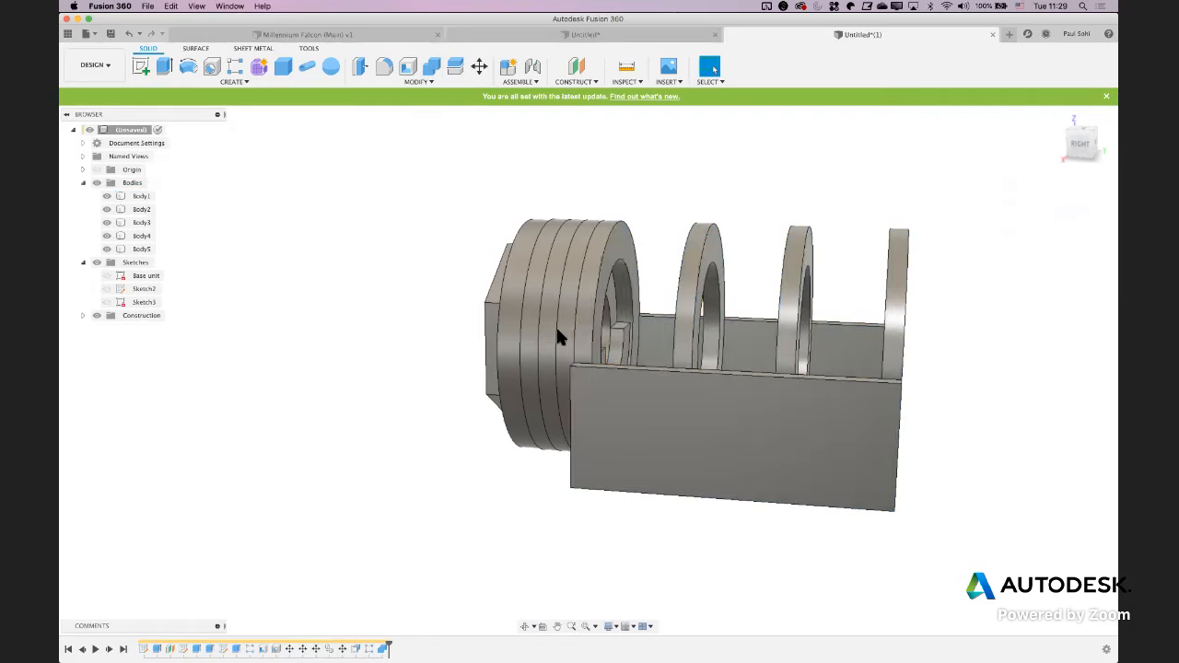
# Check the jack's side view in the PDF drawing in Preview, and start a sketch on the block's long side face in Fusion 360
pyautogui.click(143, 196)
pyautogui.moveTo(338, 349)
pyautogui.keyDown('shift'); pyautogui.mouseDown(button='middle')
pyautogui.moveTo(408, 318)
pyautogui.moveTo(355, 346)
pyautogui.moveTo(376, 385)
pyautogui.moveTo(406, 381)
pyautogui.moveTo(398, 377)
pyautogui.mouseUp(button='middle'); pyautogui.keyUp('shift')
pyautogui.click(364, 356)
pyautogui.press('super+Tab')
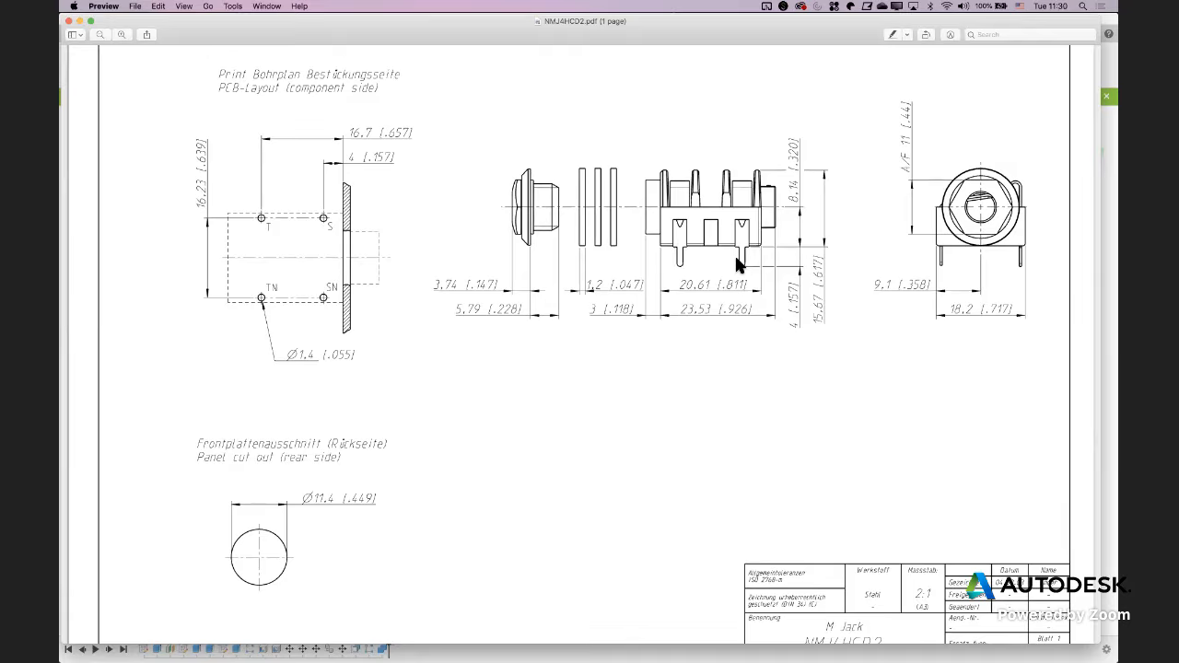
pyautogui.press('super+Tab')
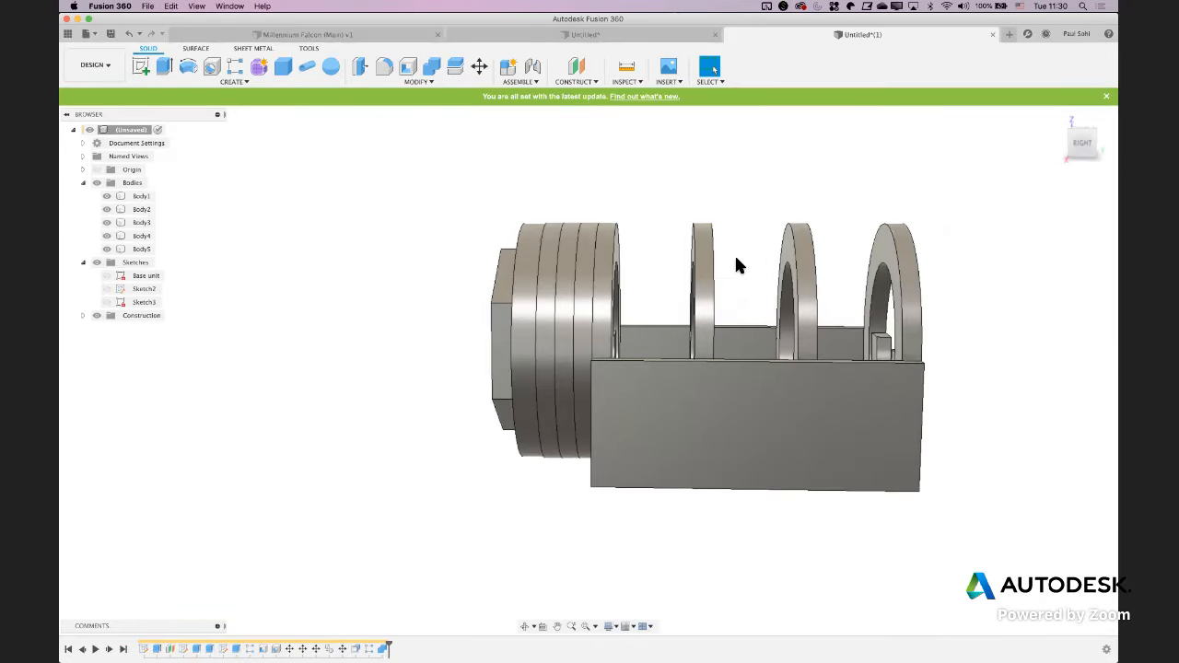
pyautogui.click(140, 66)
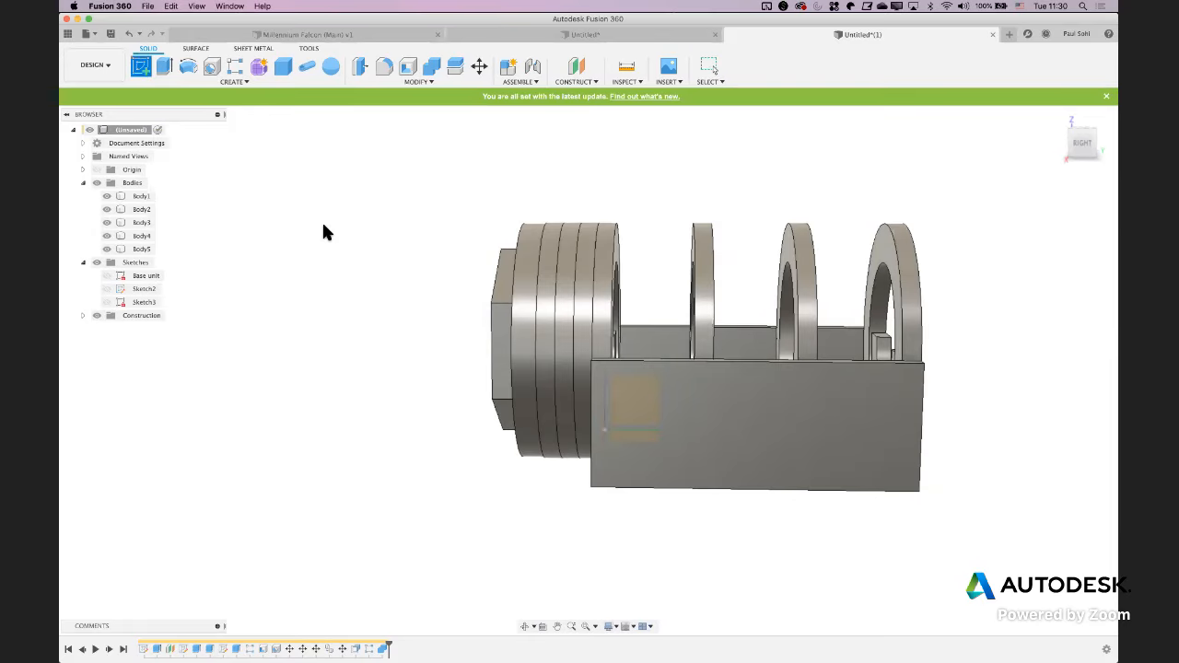
pyautogui.click(640, 457)
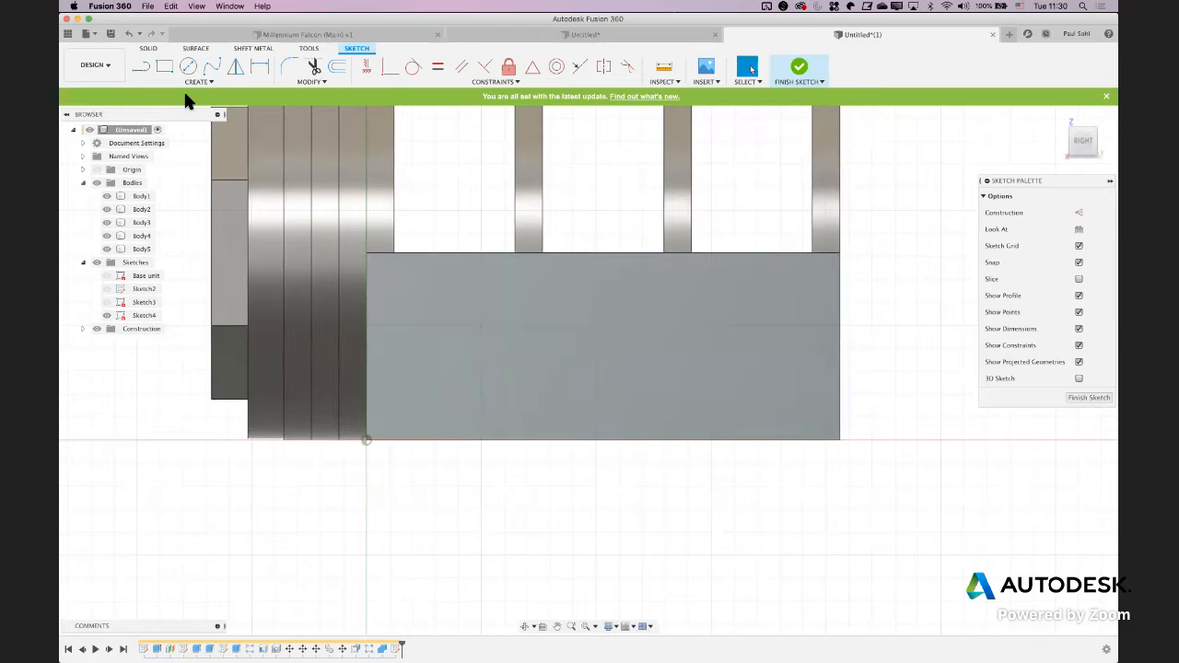
pyautogui.click(195, 82)
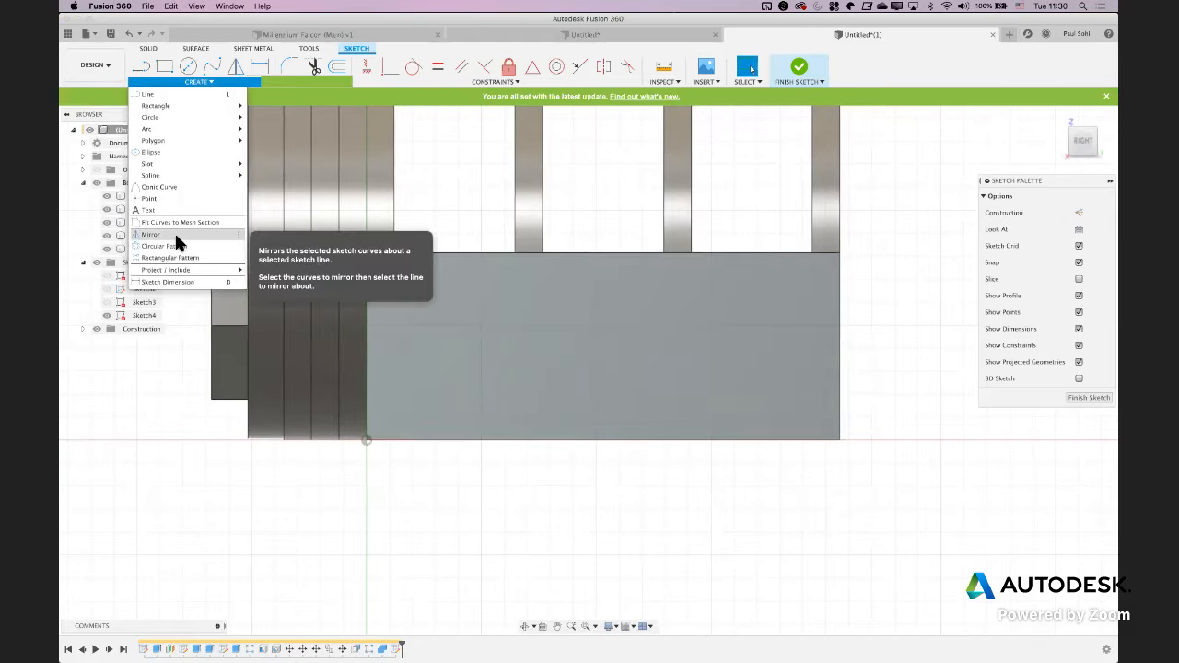
pyautogui.moveTo(175, 163)
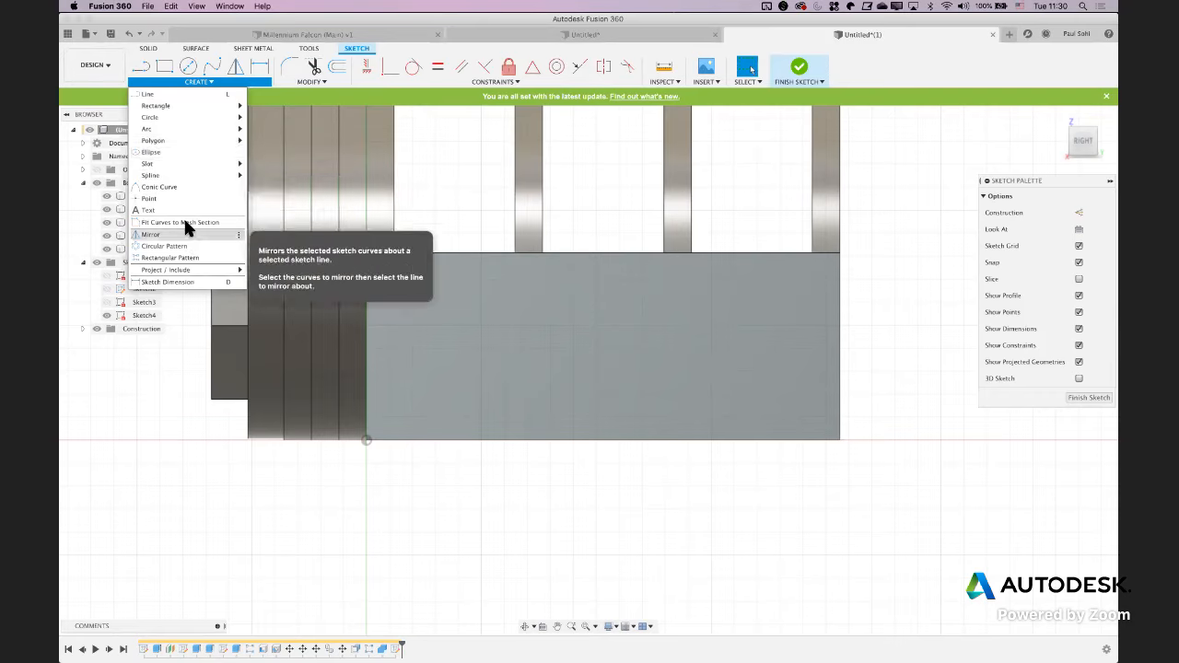
pyautogui.click(304, 79)
pyautogui.click(304, 80)
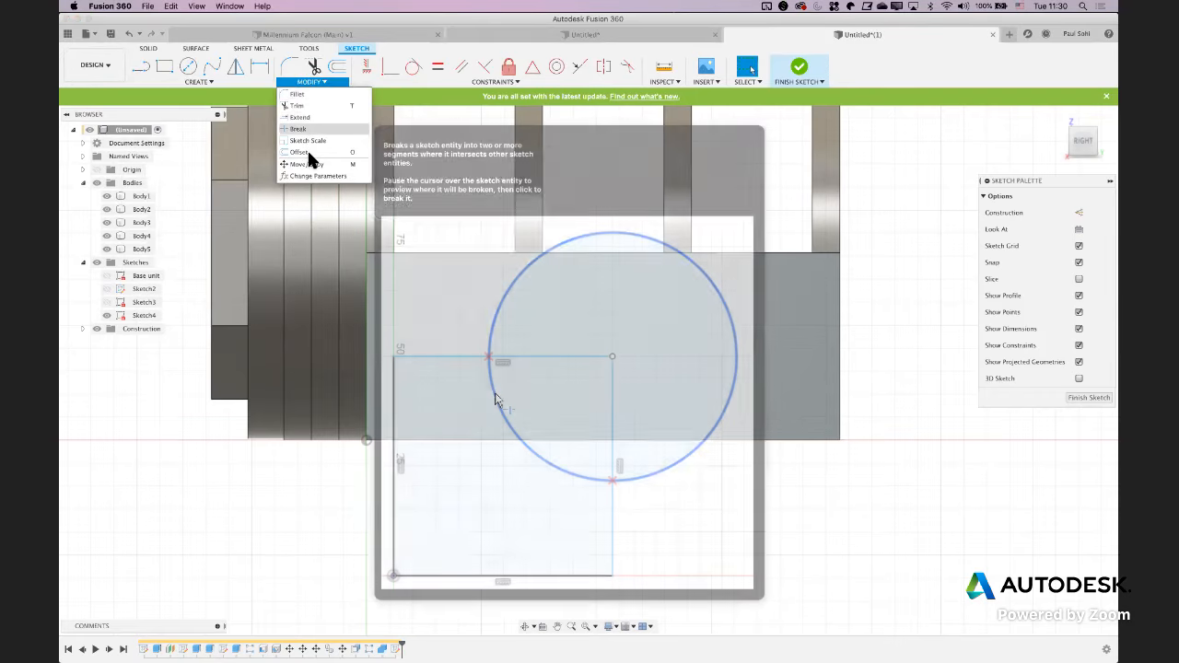
pyautogui.click(345, 296)
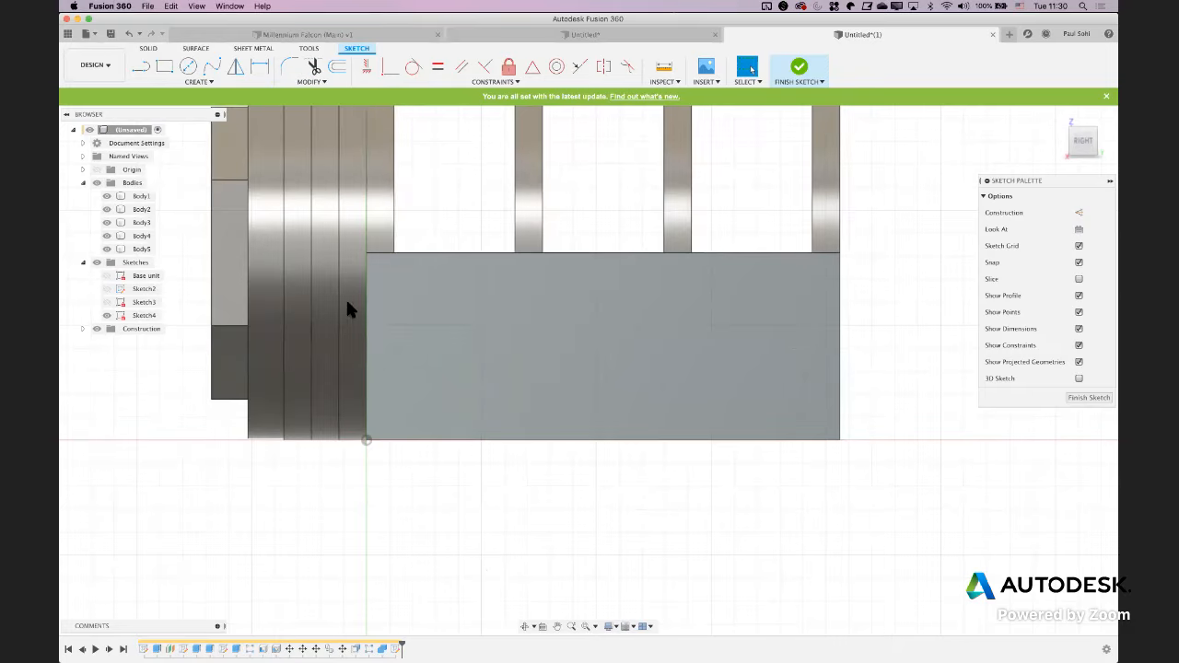
pyautogui.click(302, 81)
pyautogui.click(552, 484)
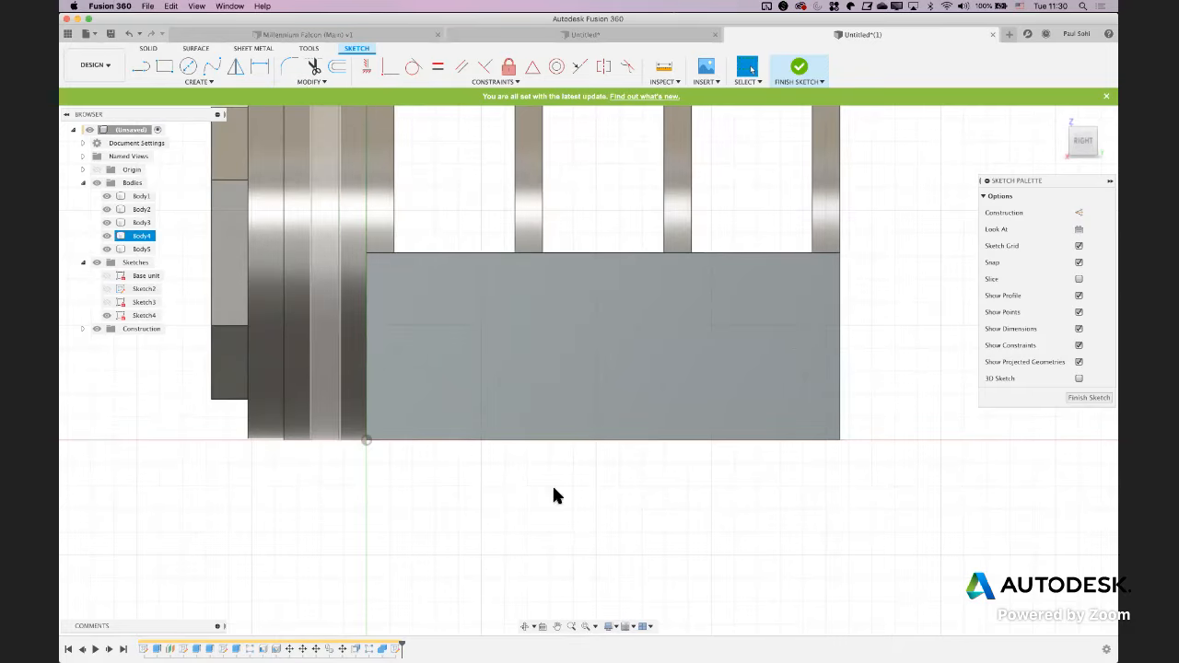
# Offset only the block's vertical edge beside the disc stack by -4 mm, with Chain Selection off, and check the pin's position in the PDF drawing
pyautogui.press('s')
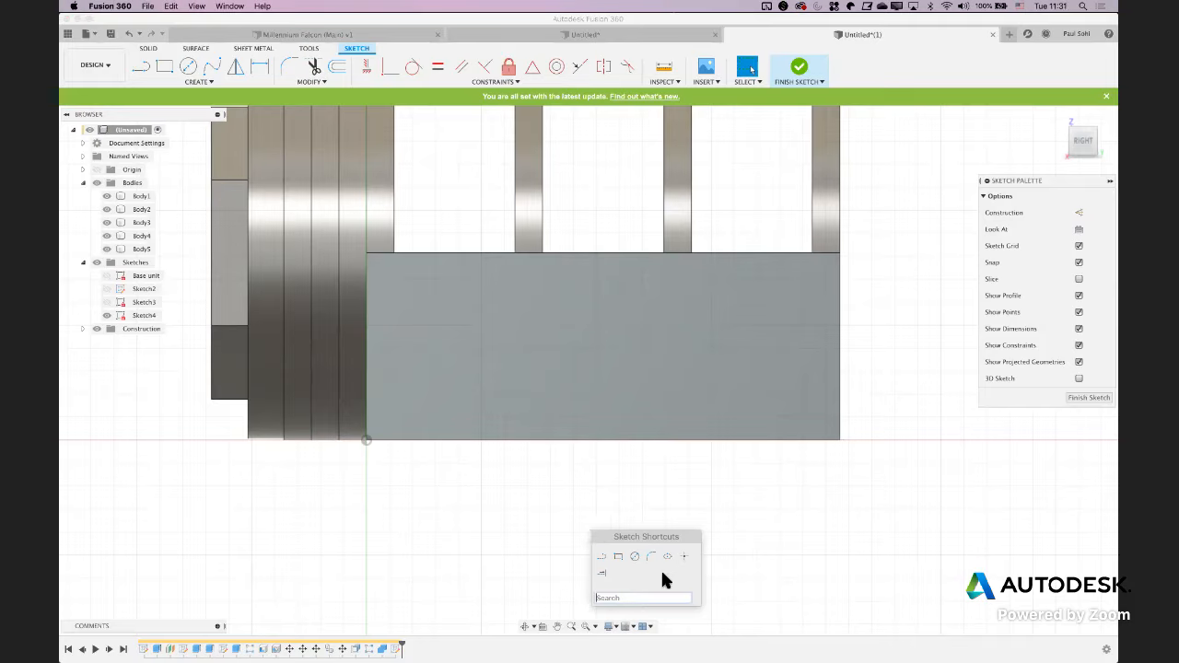
pyautogui.write('Offset')
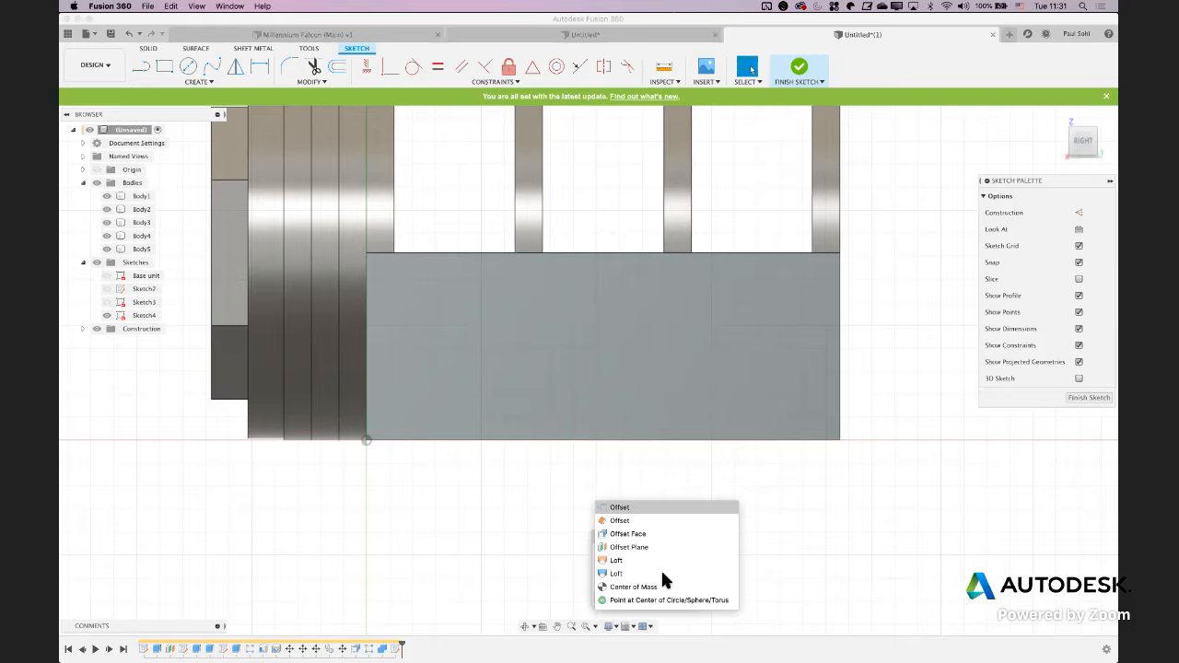
pyautogui.click(626, 508)
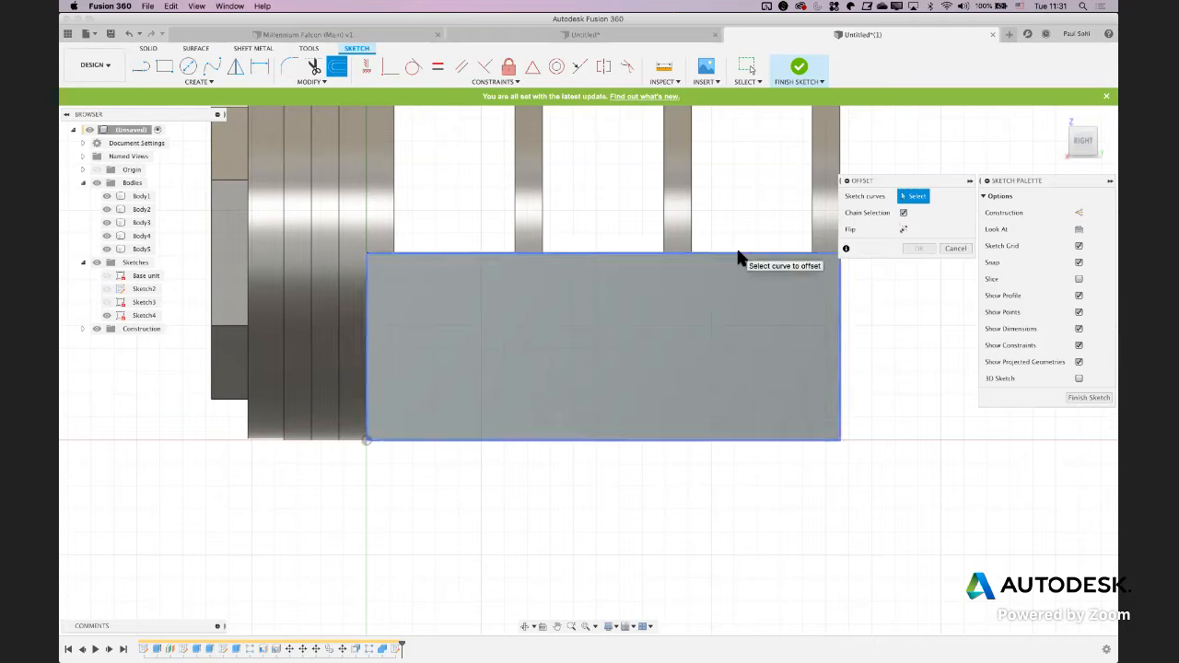
pyautogui.click(904, 213)
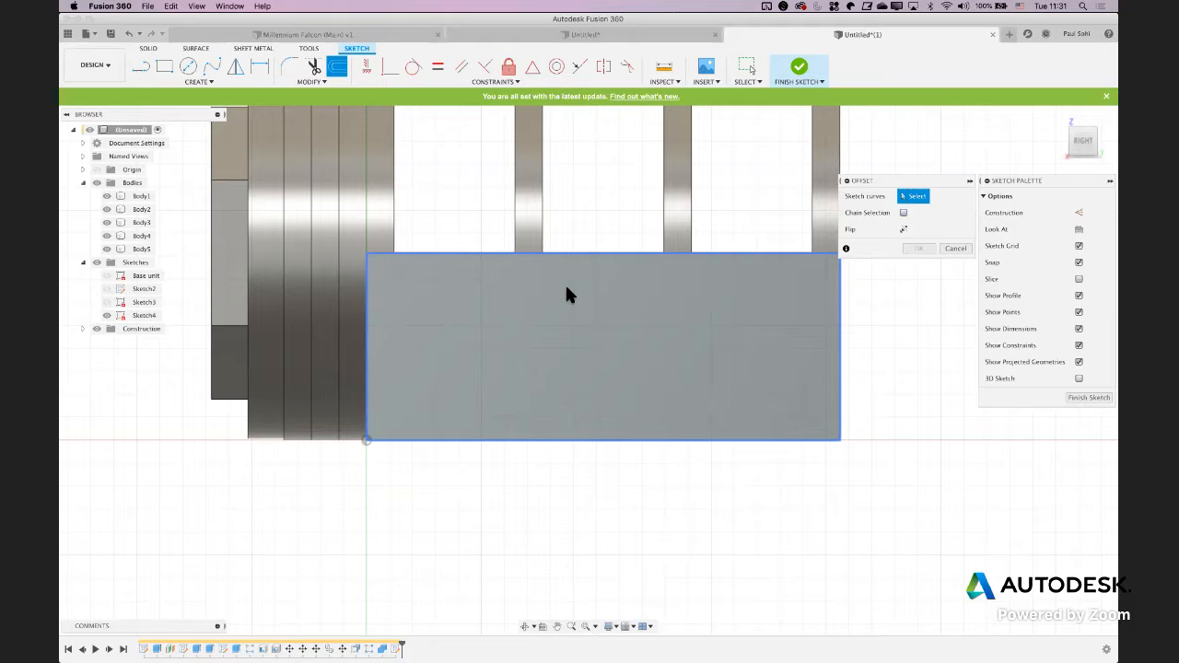
pyautogui.click(367, 306)
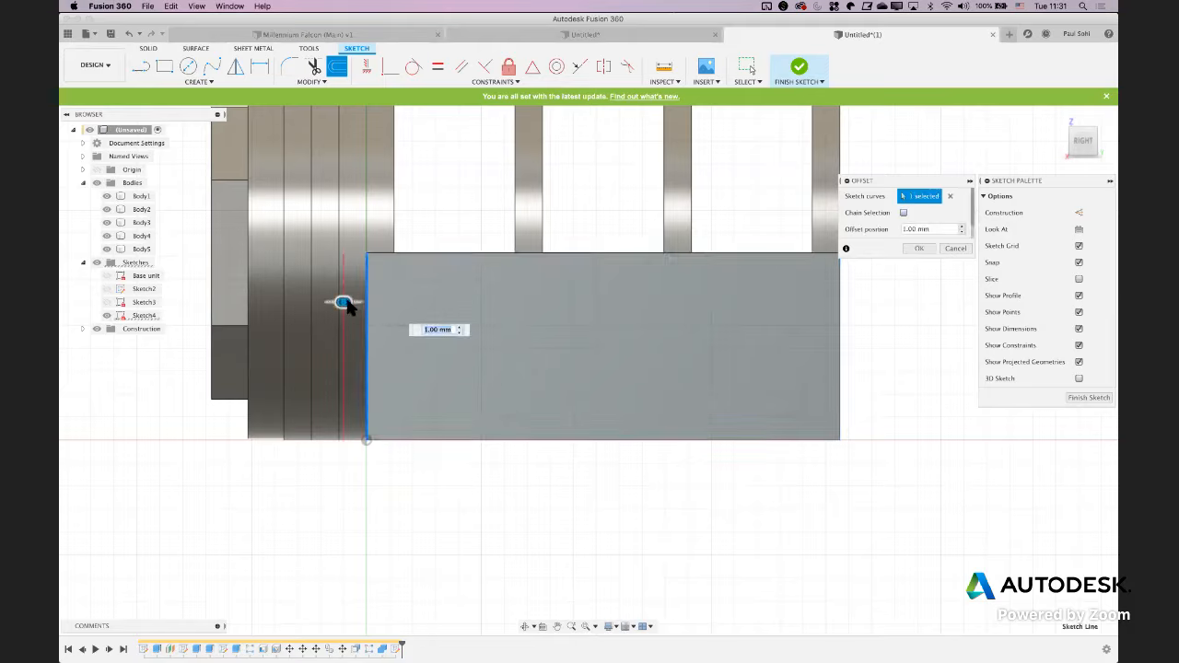
pyautogui.moveTo(339, 304); pyautogui.dragTo(456, 302)
pyautogui.write('-4')
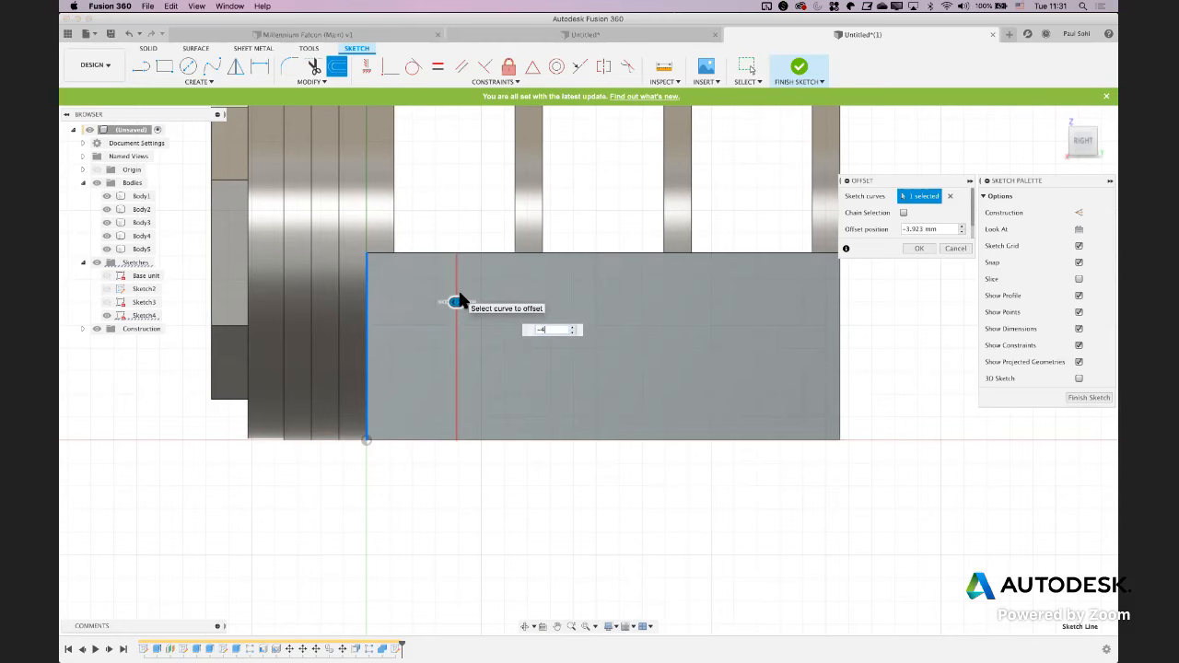
pyautogui.press('Return')
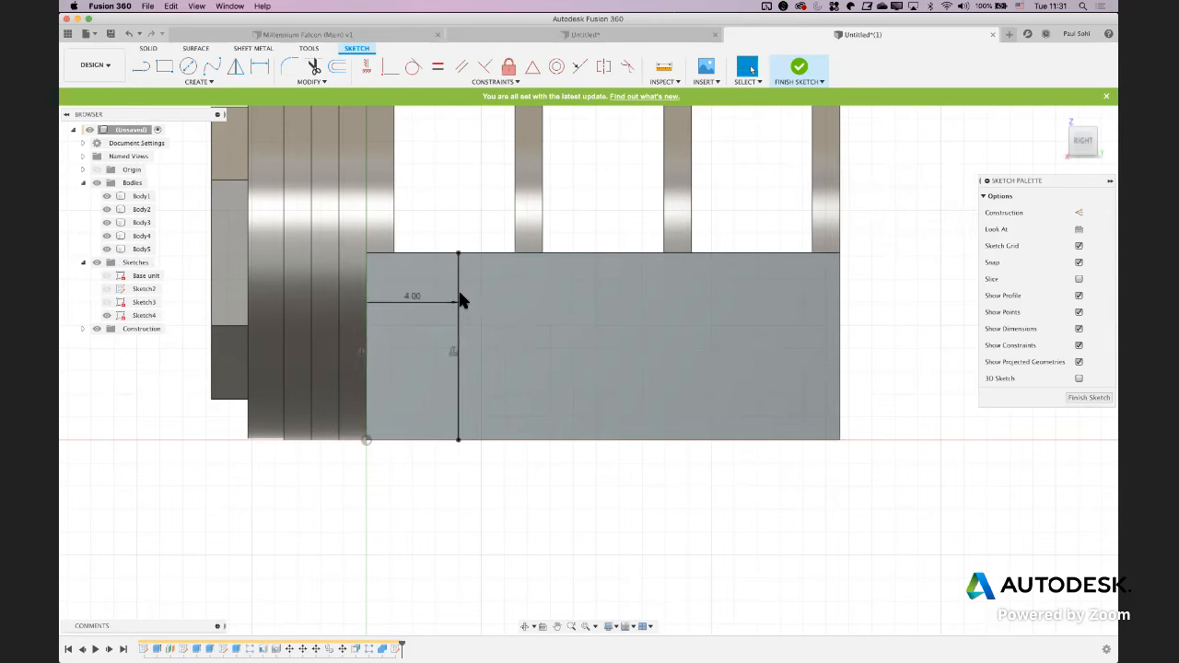
pyautogui.press('super+Tab')
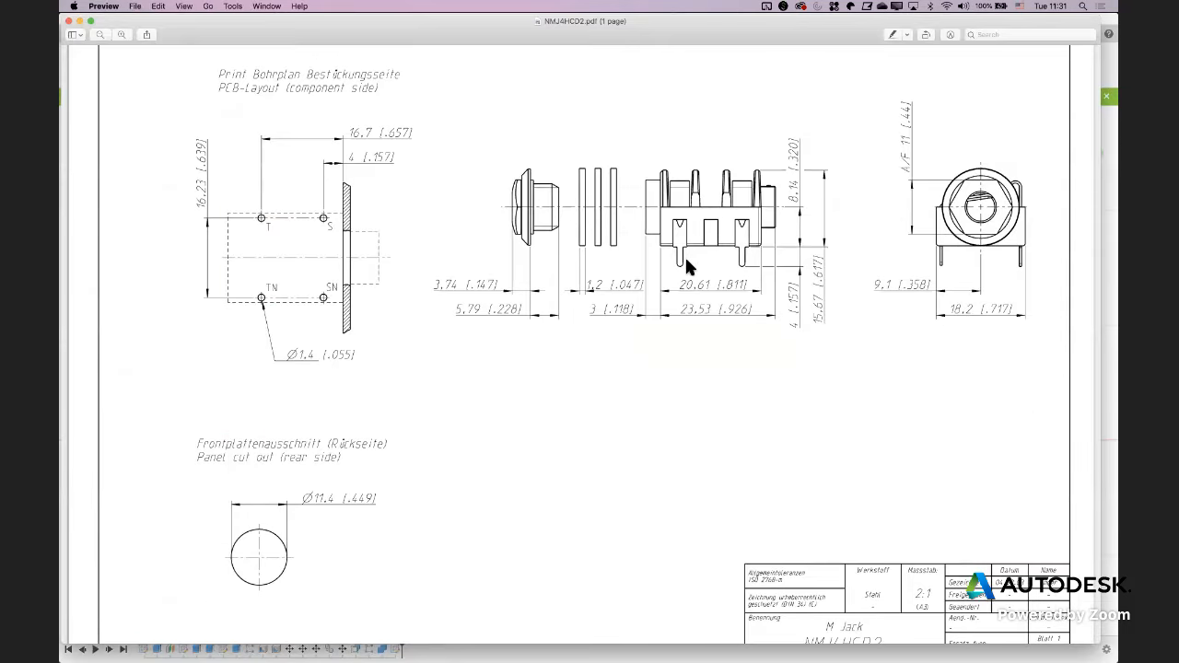
pyautogui.press('super+Tab')
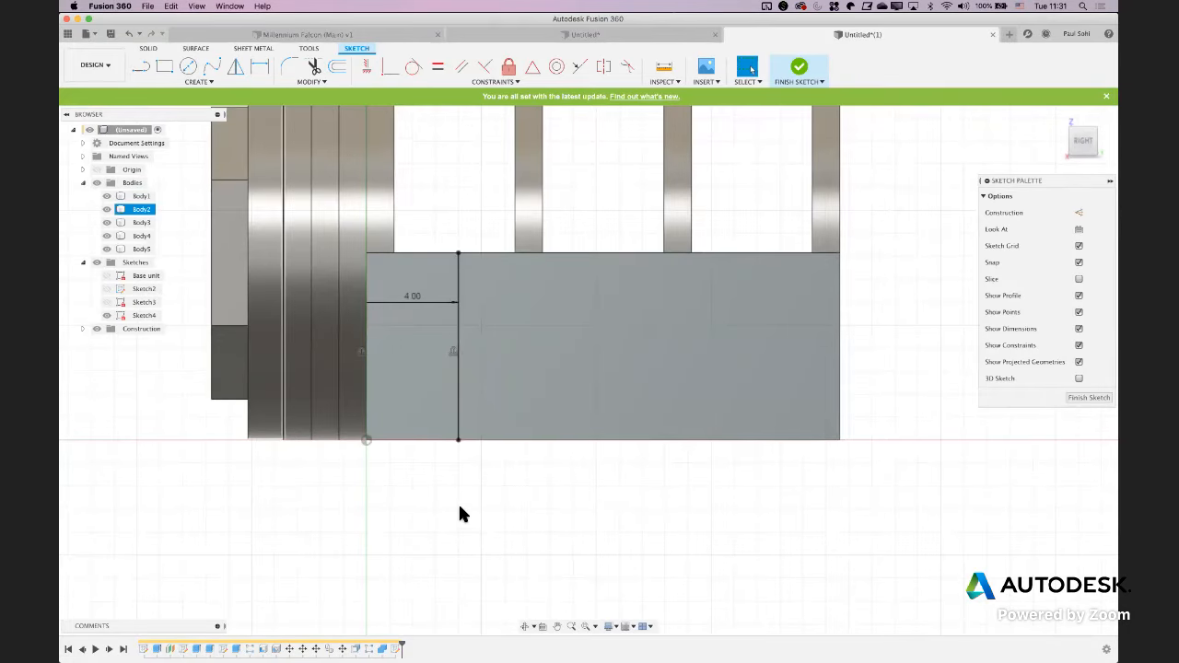
pyautogui.keyDown('shift'); pyautogui.moveTo(461, 508); pyautogui.dragTo(487, 524, button='middle'); pyautogui.keyUp('shift')
pyautogui.press('e')
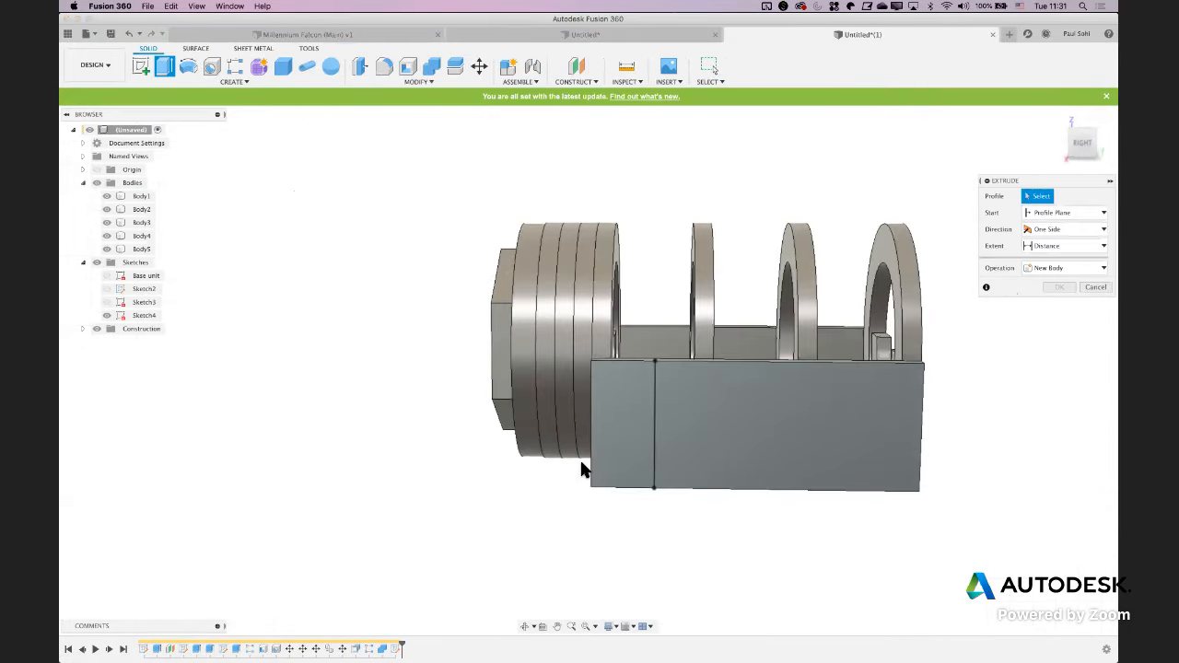
pyautogui.click(1093, 287)
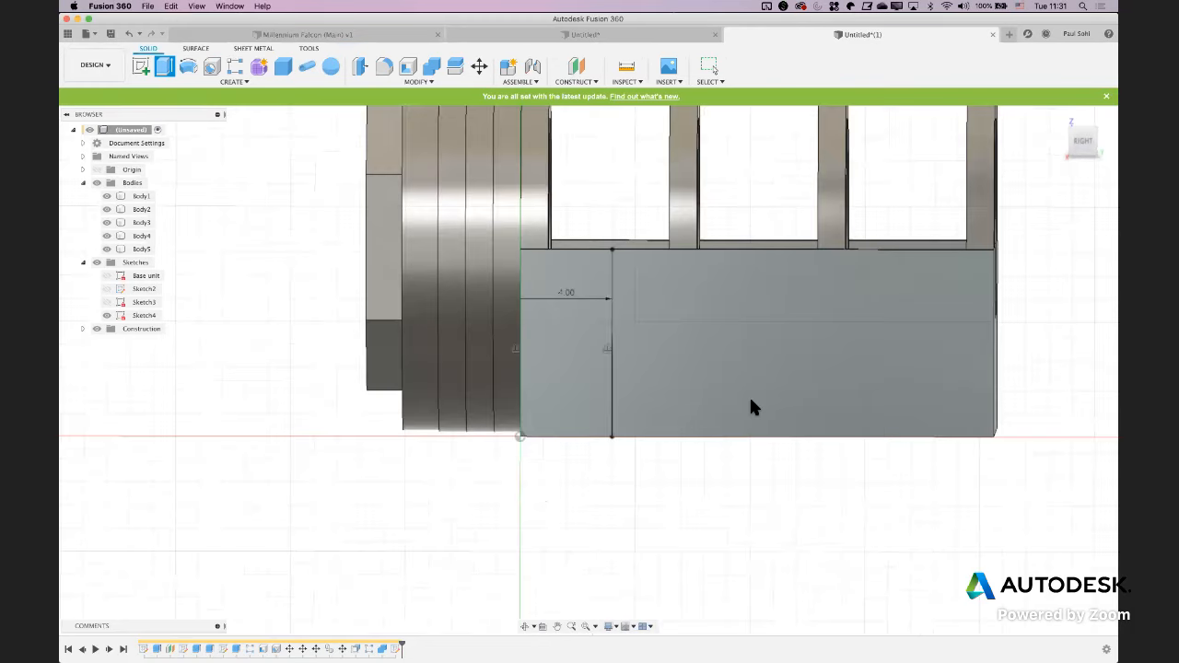
# Draw a rectangle 3.5 mm high and 1.8 mm wide up from the offset line's lower endpoint on the block's bottom edge
pyautogui.click(604, 405)
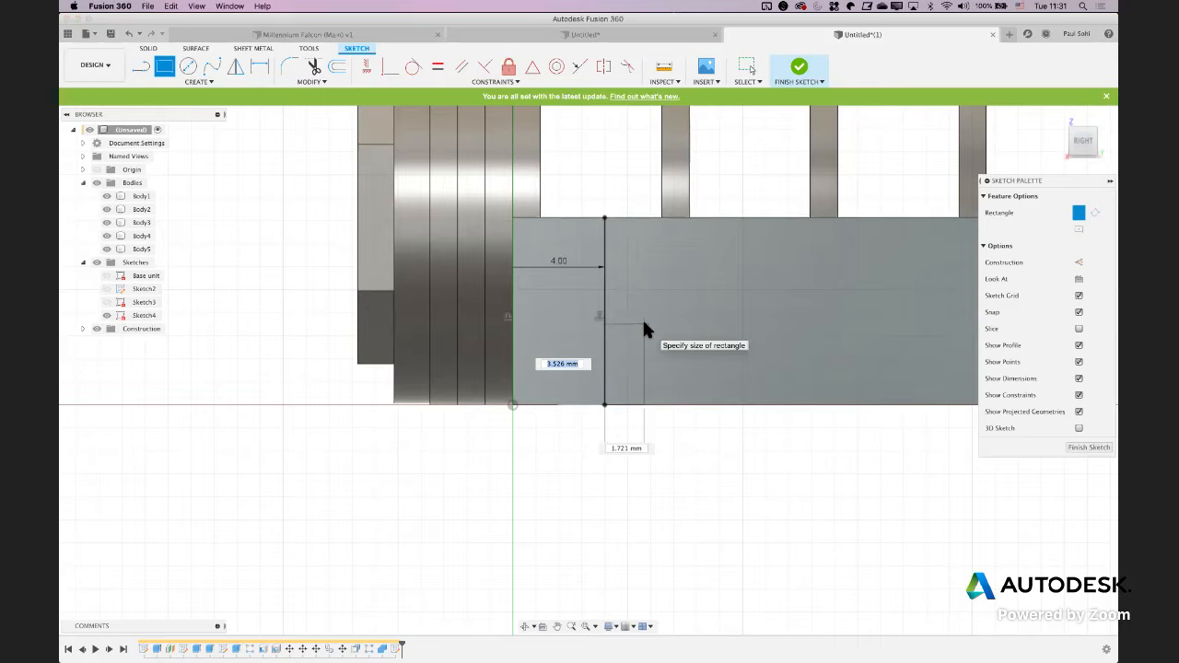
pyautogui.write('3.5')
pyautogui.press('Tab')
pyautogui.write('1.8')
pyautogui.press('Return')
pyautogui.press('Escape')
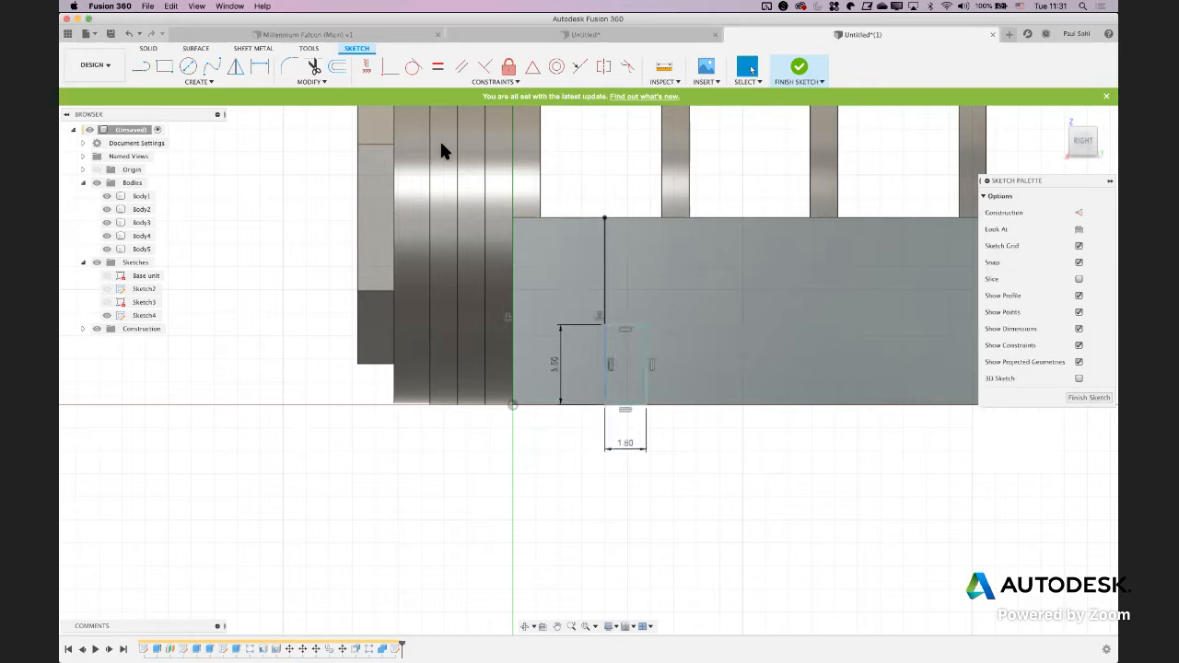
# Check the pin in the PDF drawing, and draw a vertical center point slot 0.9 mm wide from the rectangle's bottom-edge midpoint, 3 mm to its arc center
pyautogui.click(175, 73)
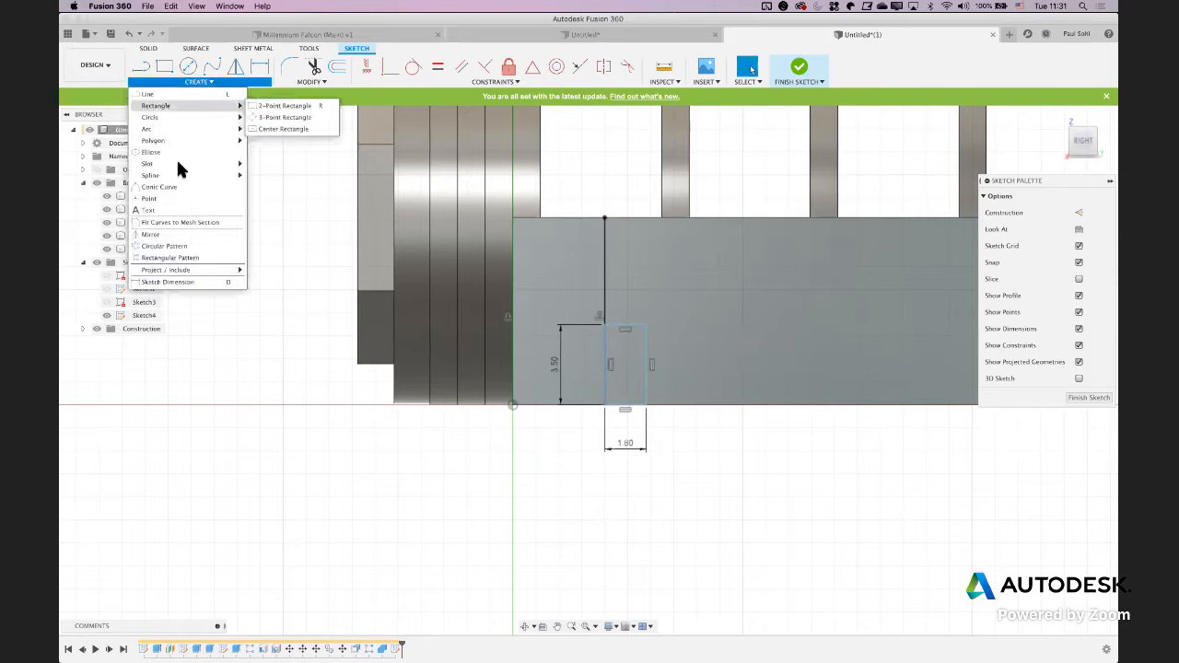
pyautogui.moveTo(177, 166)
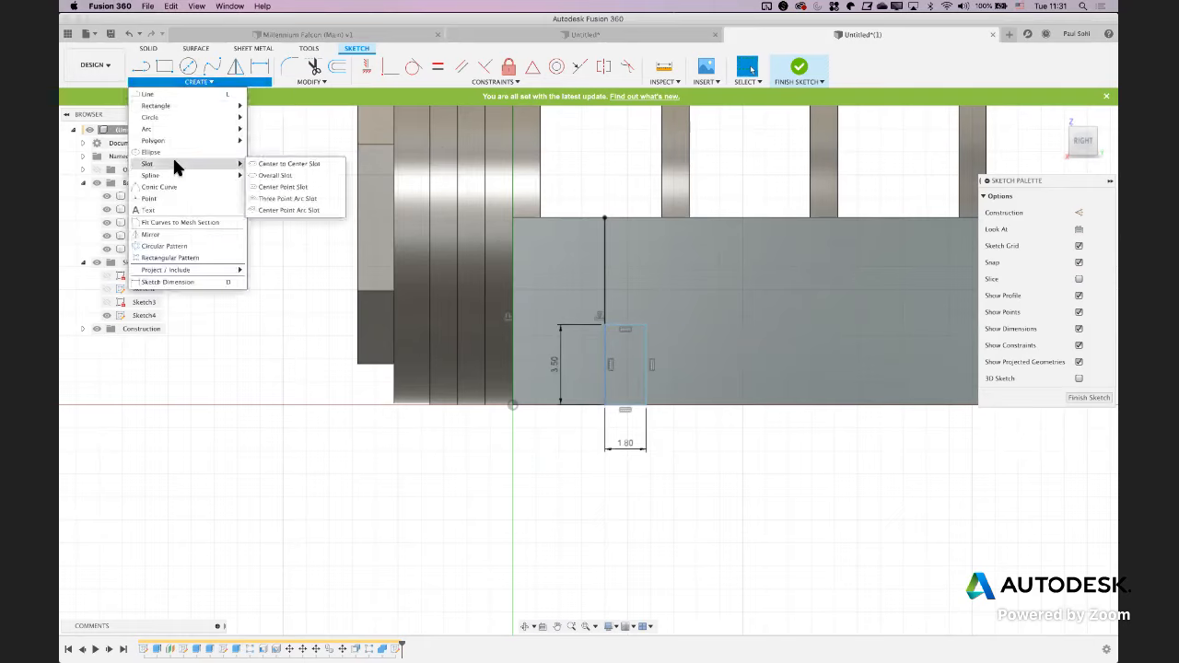
pyautogui.click(270, 188)
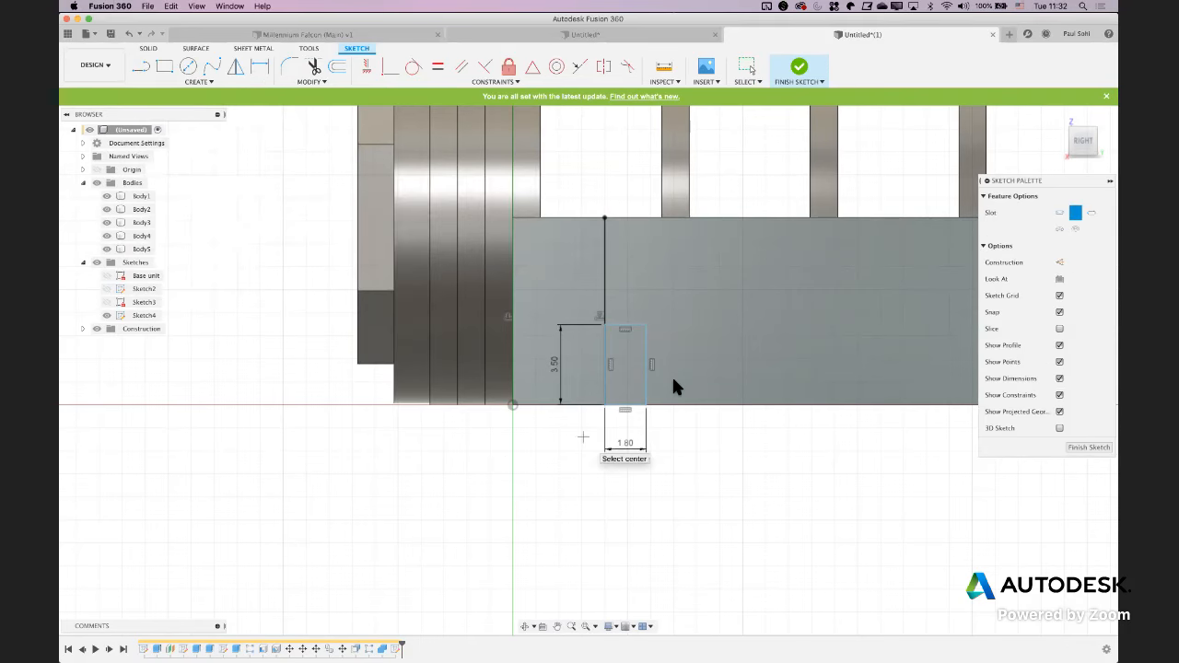
pyautogui.press('super+Tab')
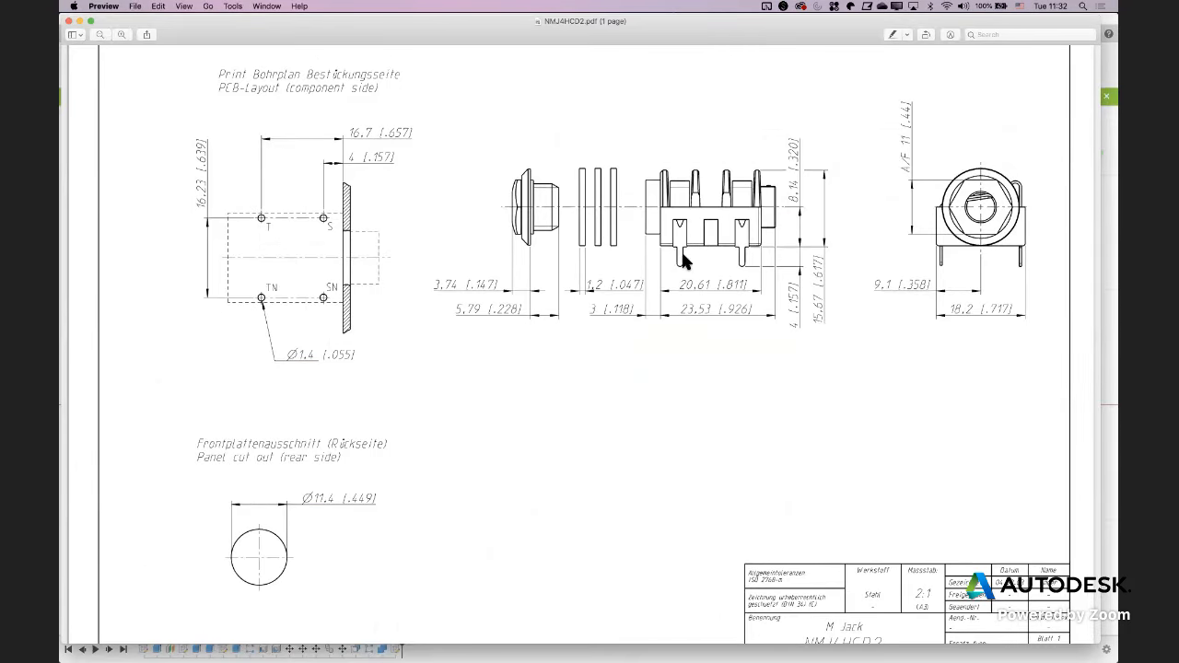
pyautogui.press('super+Tab')
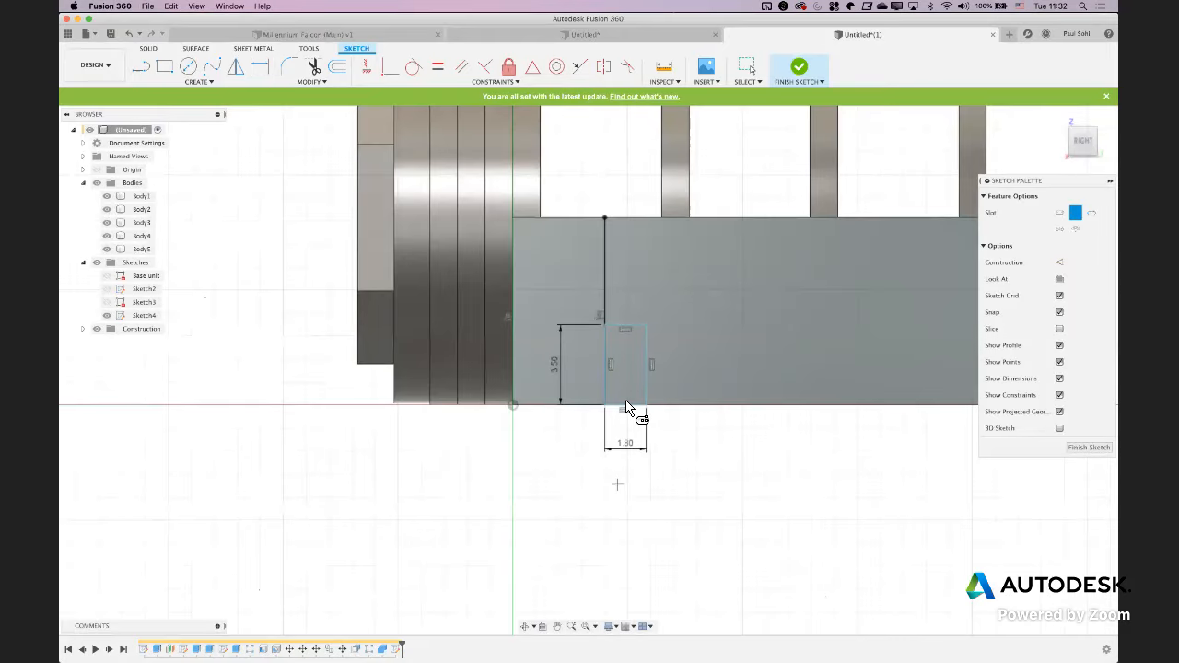
pyautogui.click(626, 406)
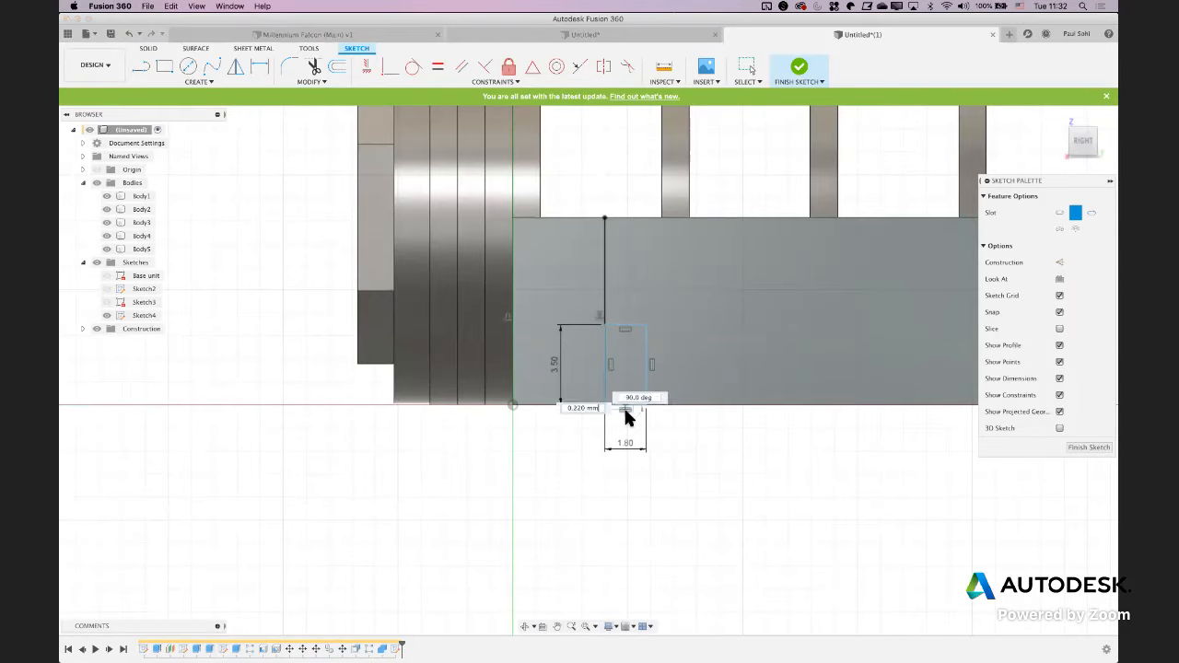
pyautogui.click(624, 472)
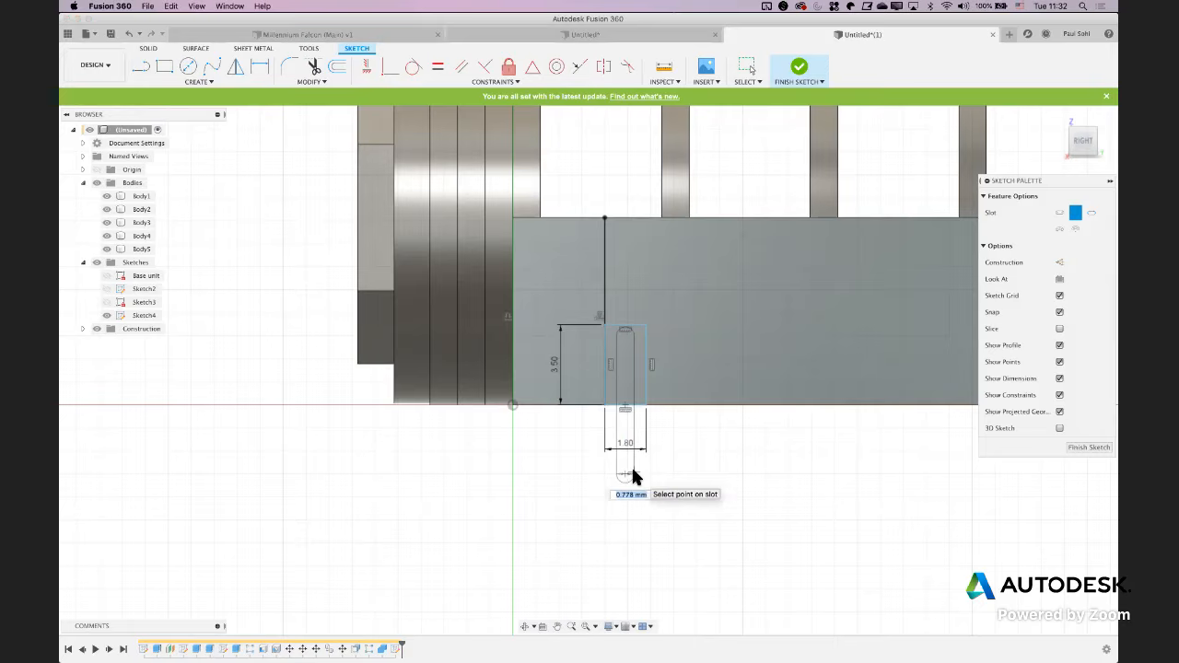
pyautogui.write('7')
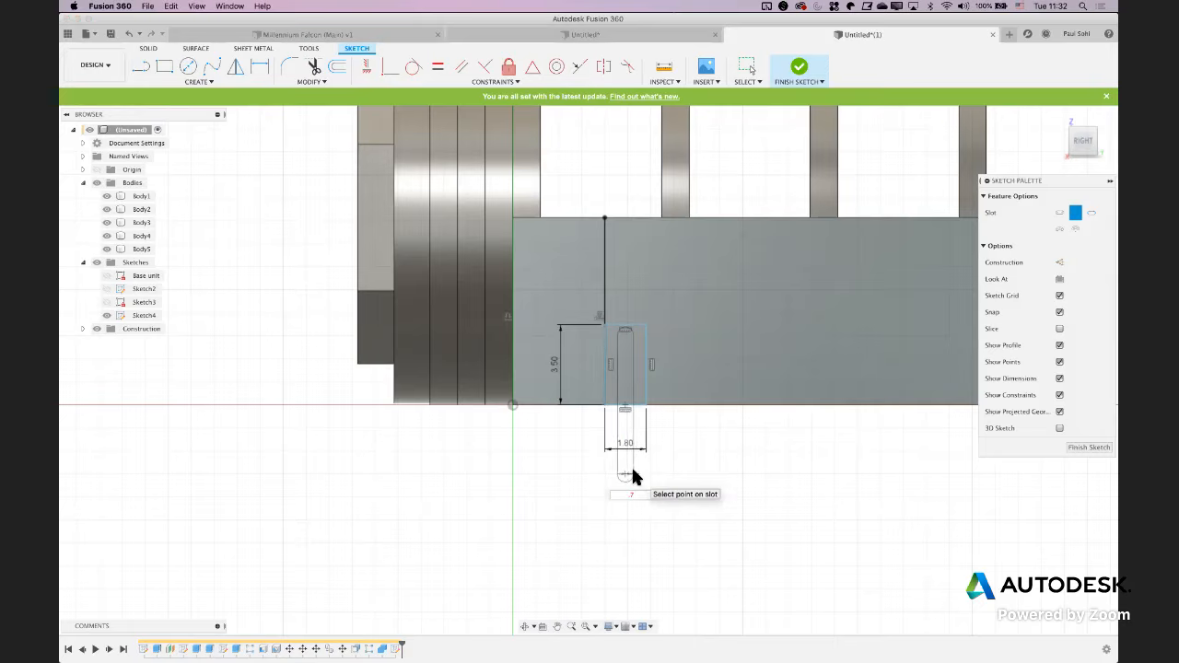
pyautogui.press('BackSpace')
pyautogui.write('9')
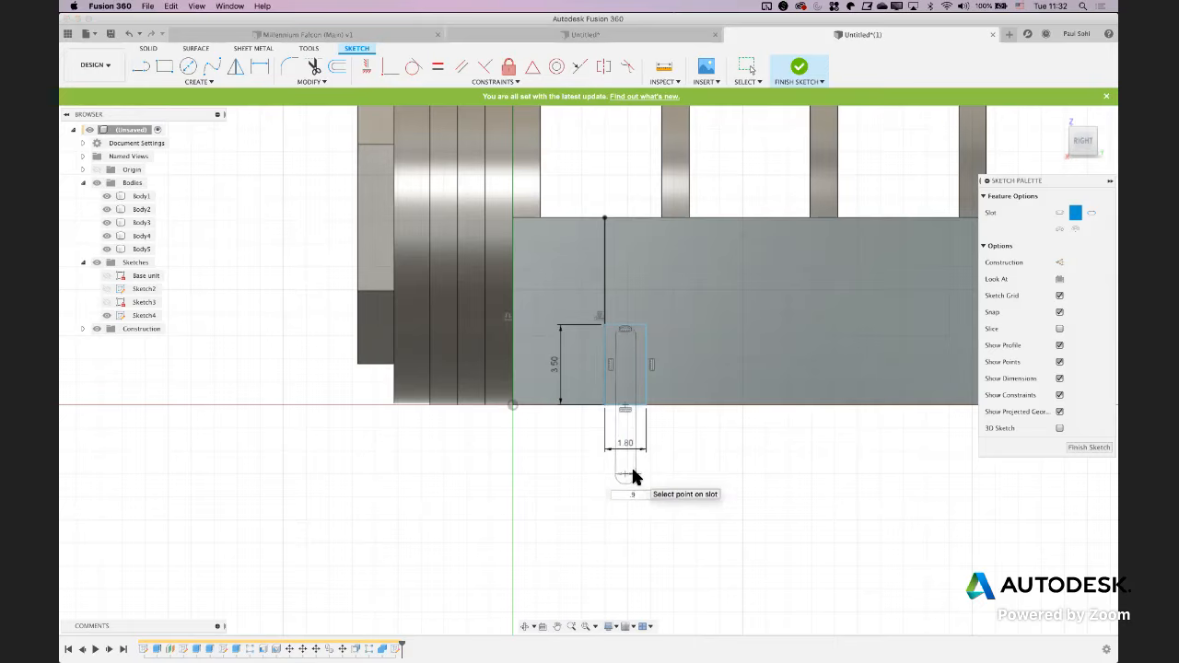
pyautogui.press('Return')
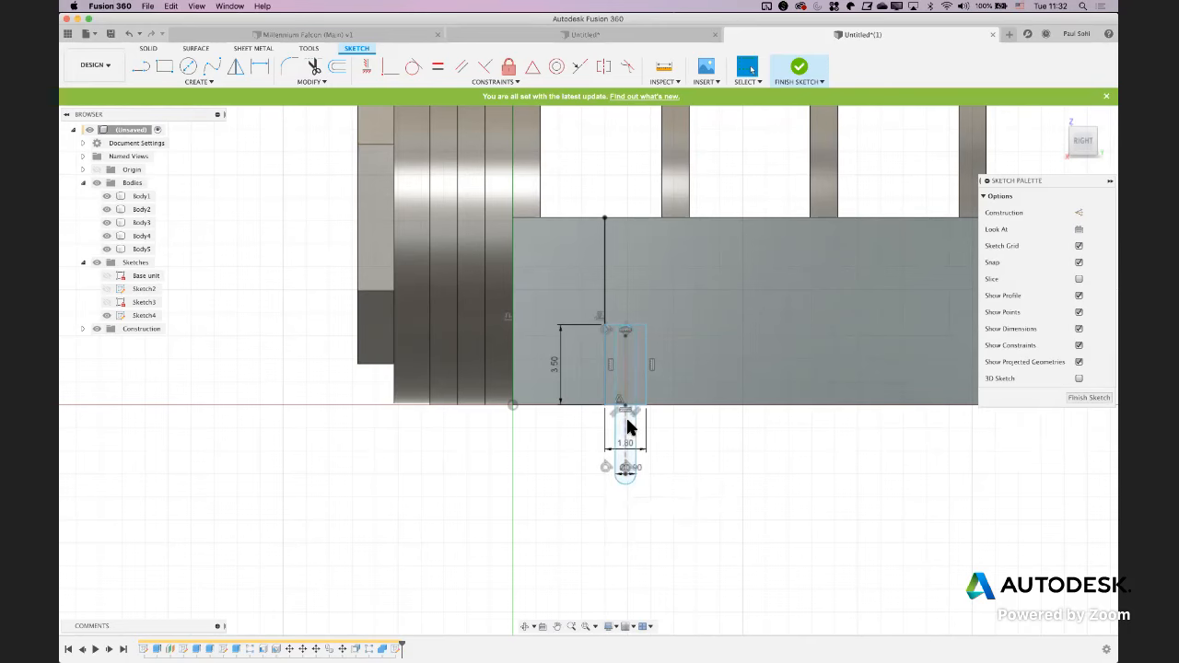
# Trim the rectangle's bottom edge where it crosses the slot
pyautogui.scroll(3, 639, 436)
pyautogui.scroll(2, 640, 431)
pyautogui.moveTo(638, 425); pyautogui.dragTo(541, 314, button='middle')
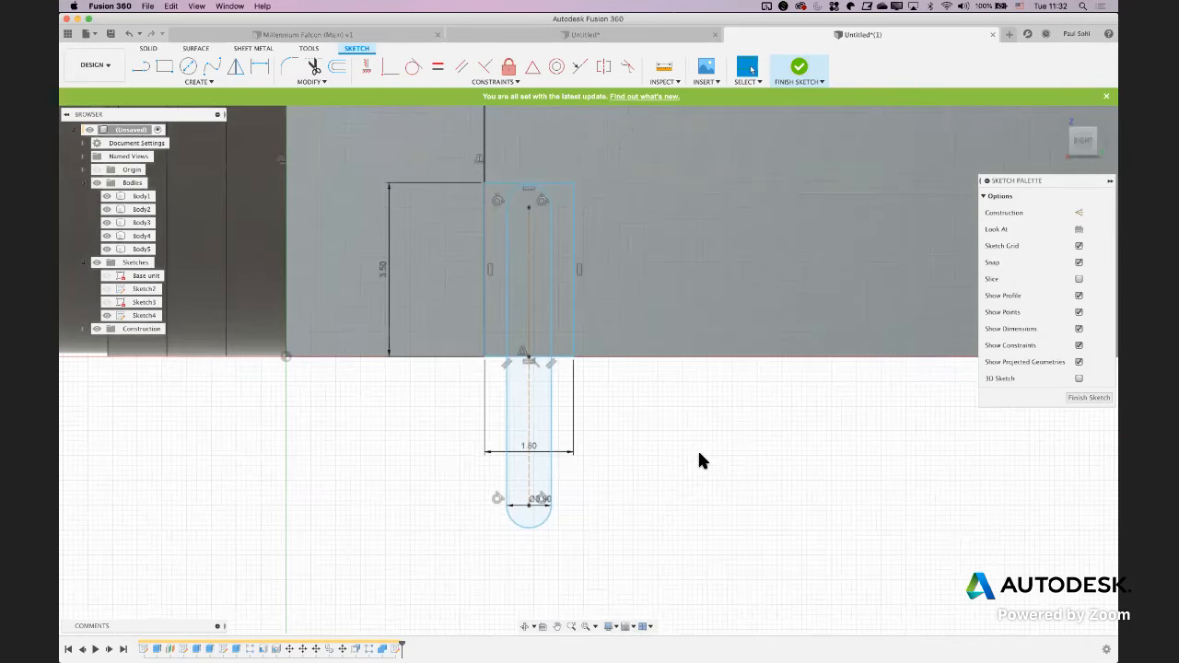
pyautogui.keyDown('shift'); pyautogui.moveTo(698, 458); pyautogui.dragTo(683, 458, button='middle'); pyautogui.keyUp('shift')
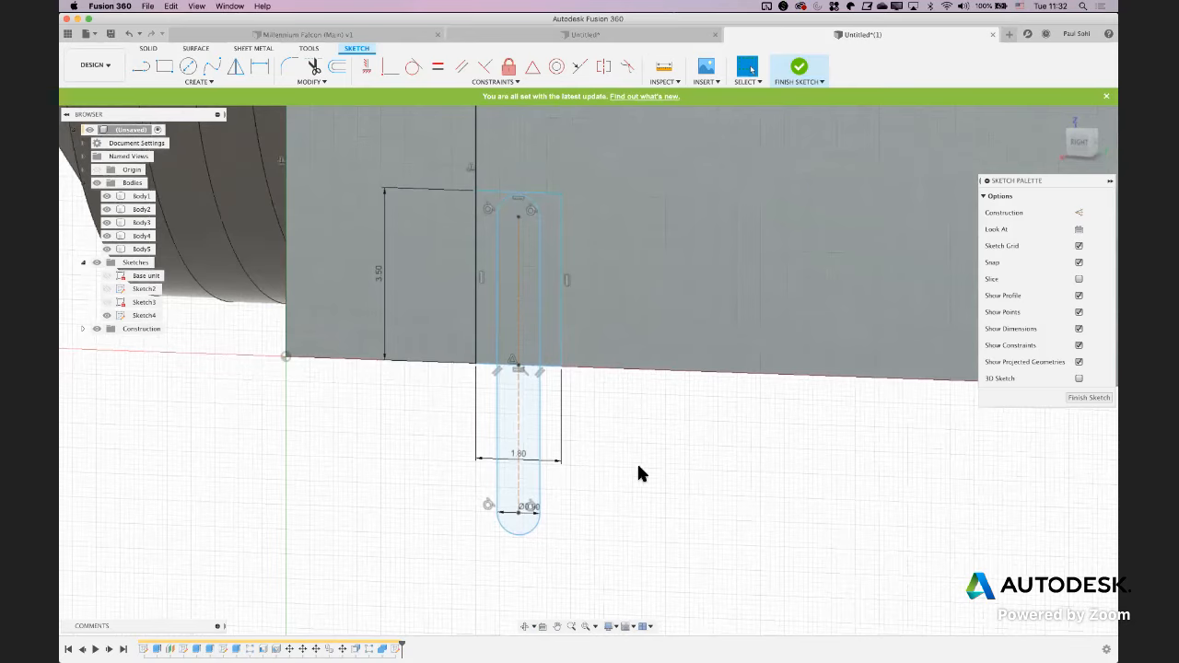
pyautogui.press('t')
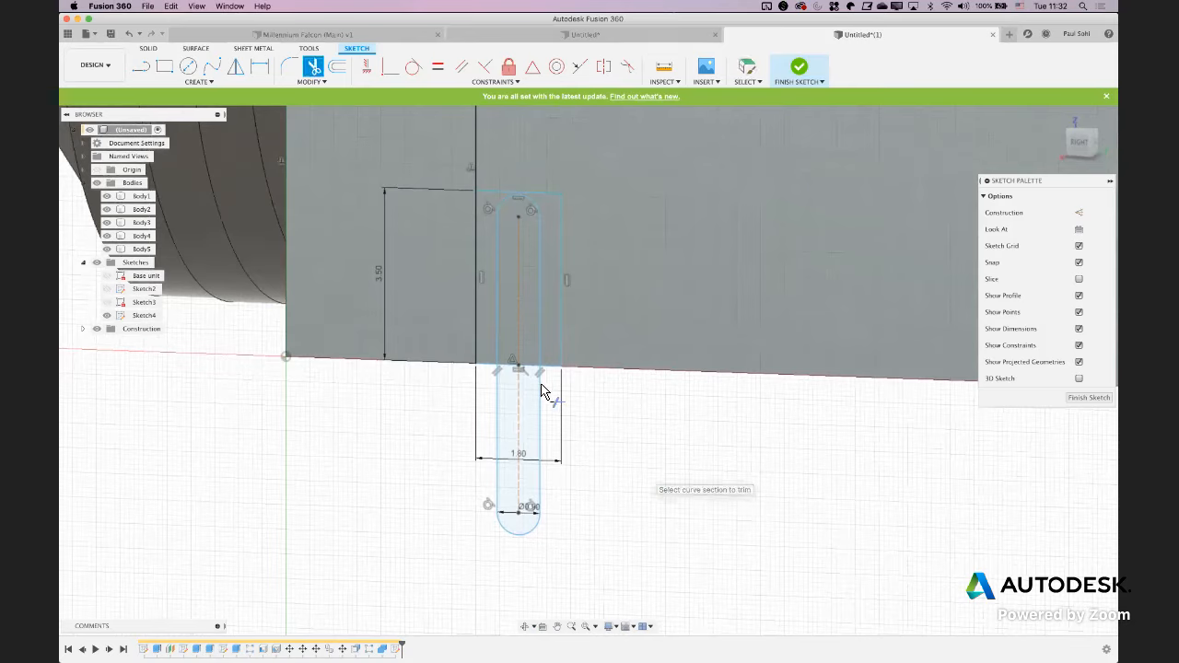
pyautogui.click(513, 368)
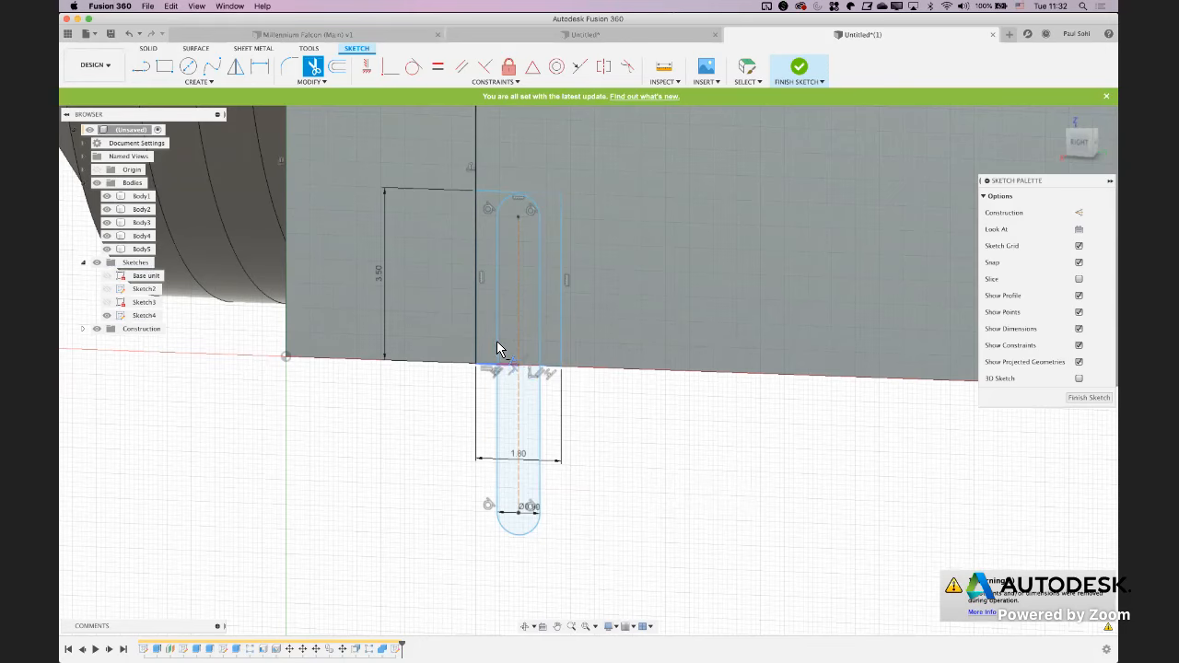
pyautogui.click(497, 345)
pyautogui.press('Escape')
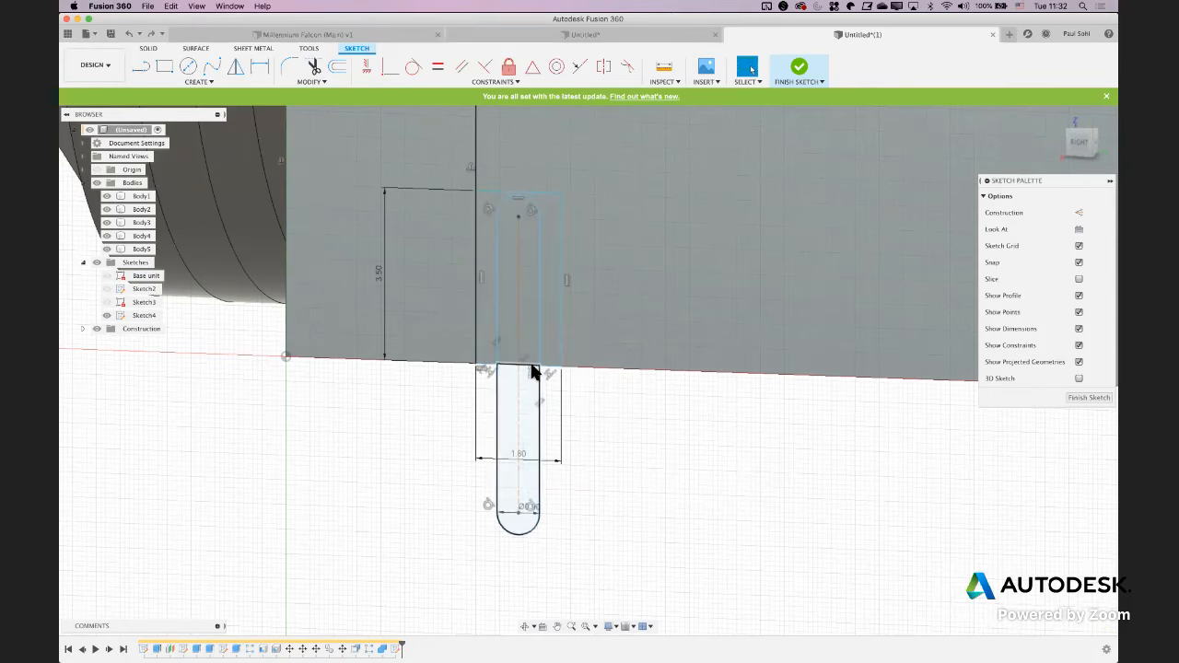
# Trim away the slot's side lines, upper arc and centerline inside the rectangle, leaving only the rounded pin below the block
pyautogui.press('t')
pyautogui.click(495, 236)
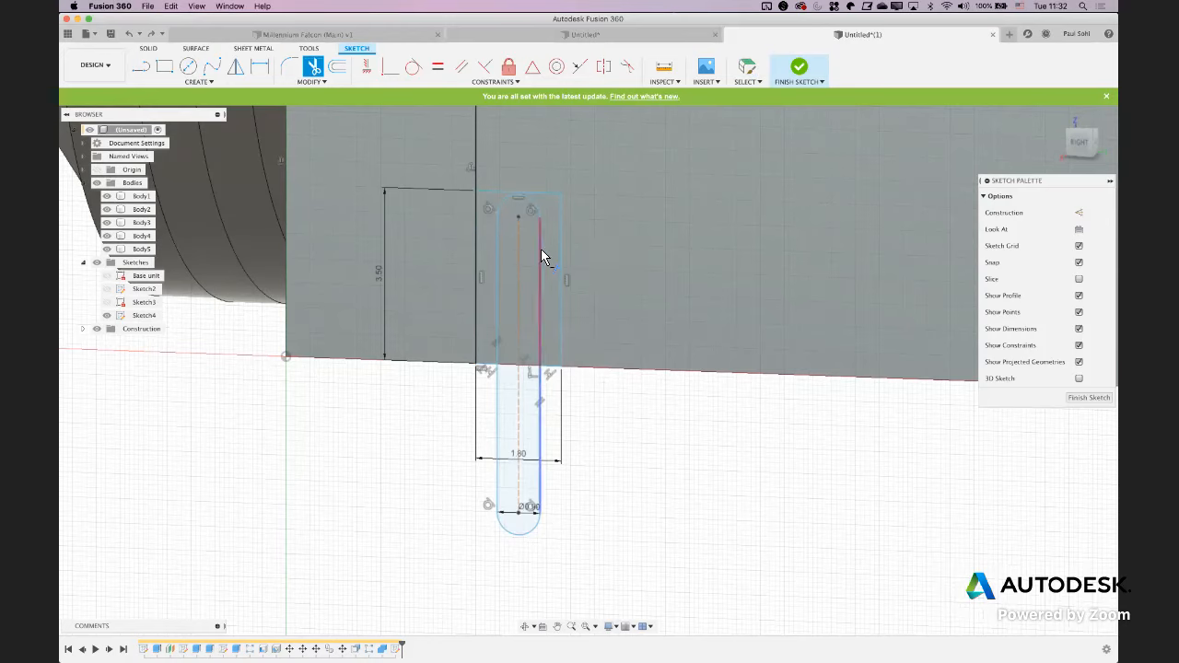
pyautogui.click(541, 249)
pyautogui.click(497, 232)
pyautogui.click(500, 203)
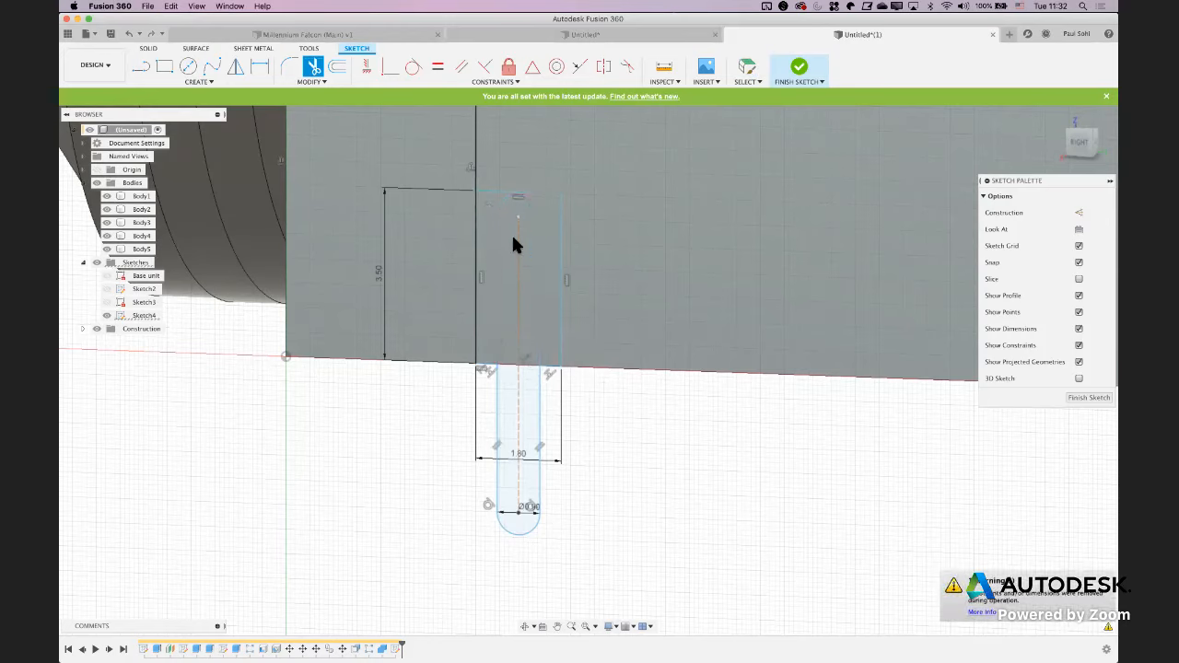
pyautogui.click(515, 245)
pyautogui.press('Escape')
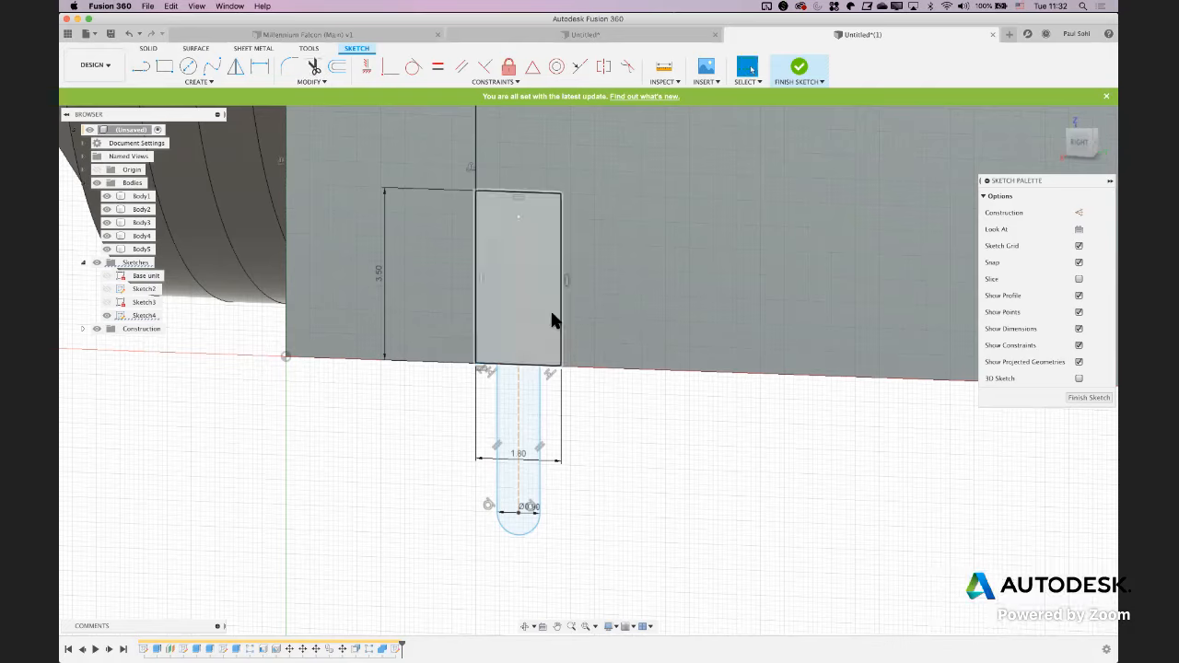
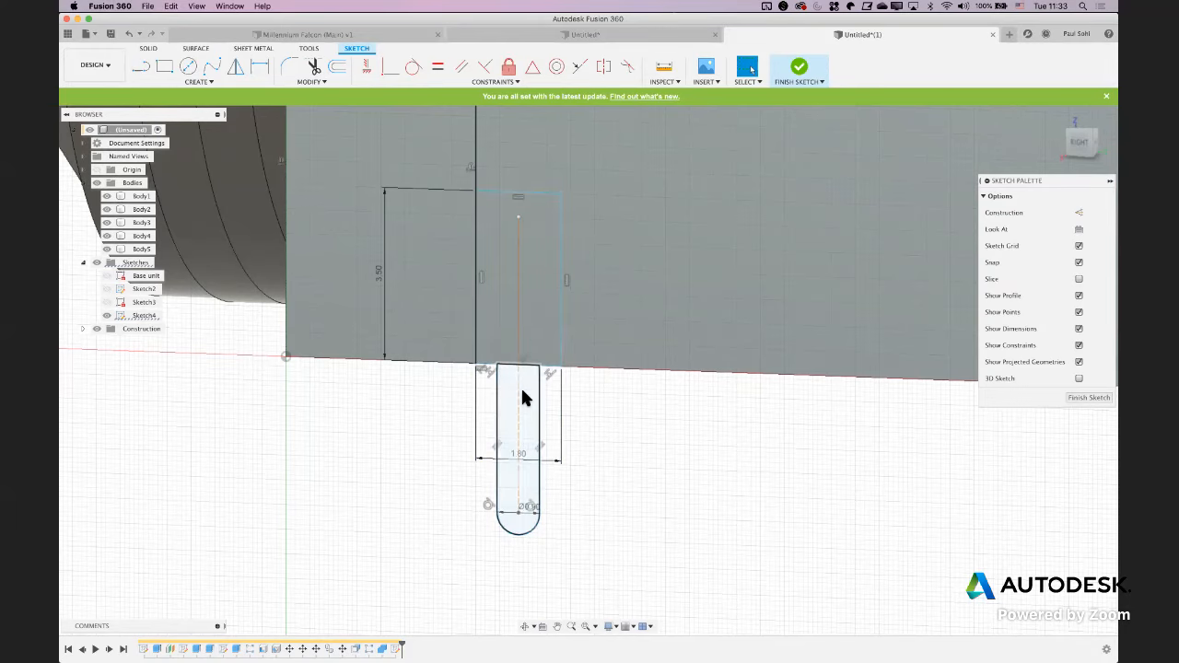
pyautogui.scroll(5, 524, 395)
pyautogui.click(440, 372)
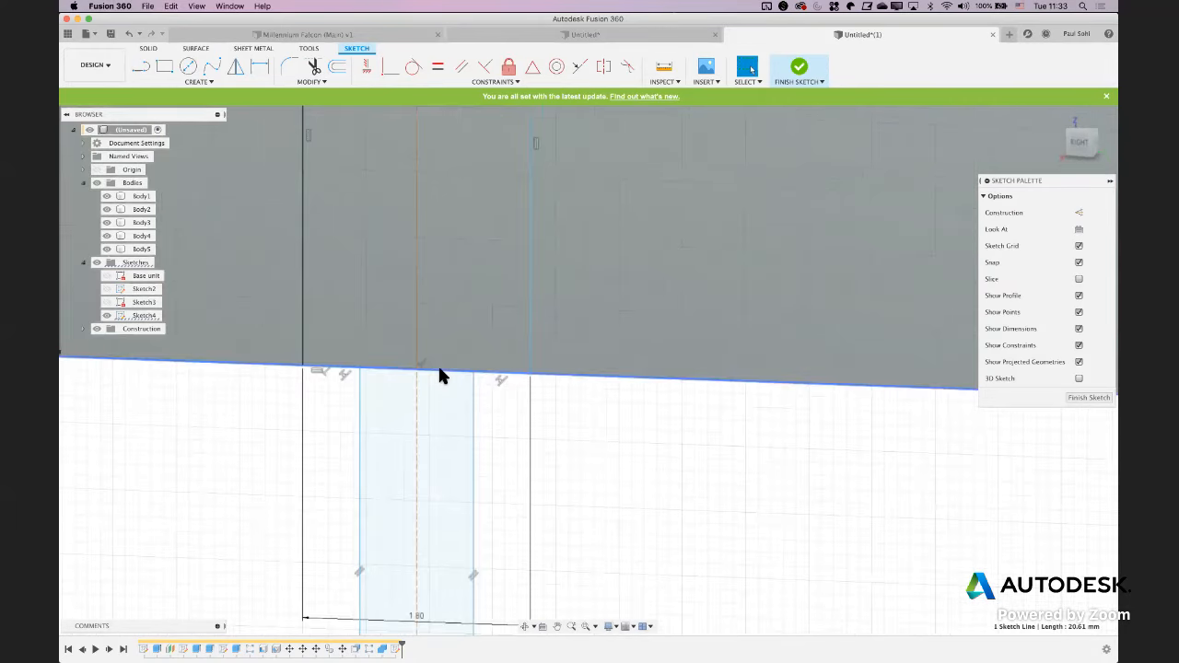
pyautogui.scroll(-3, 586, 405)
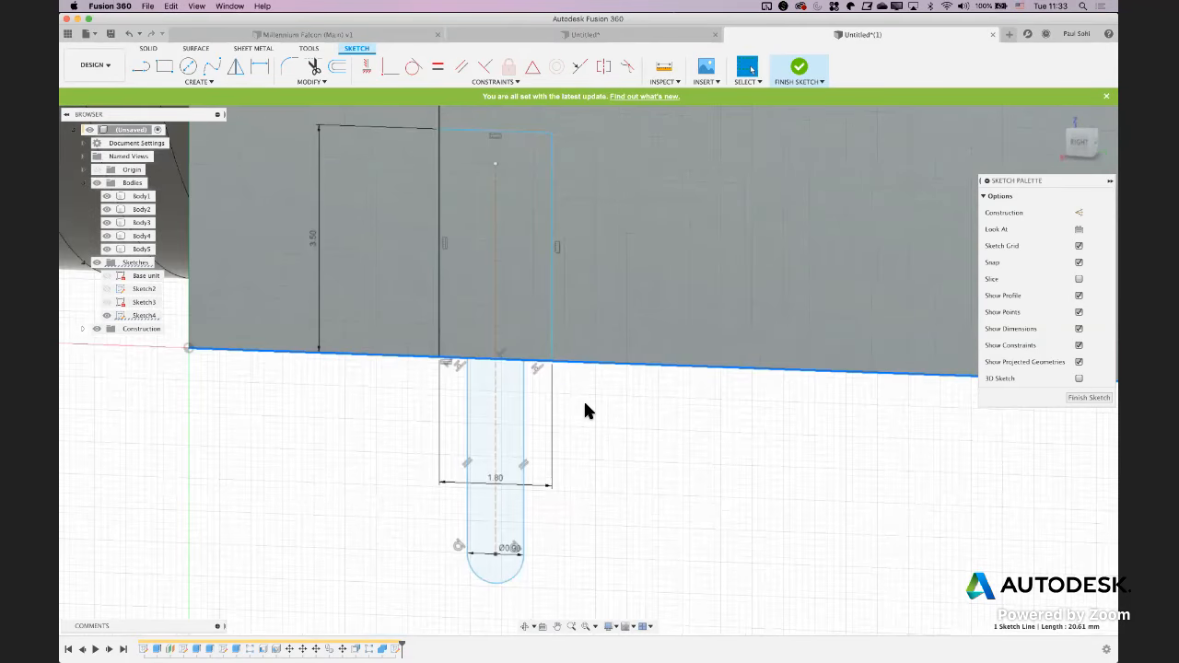
pyautogui.click(584, 411)
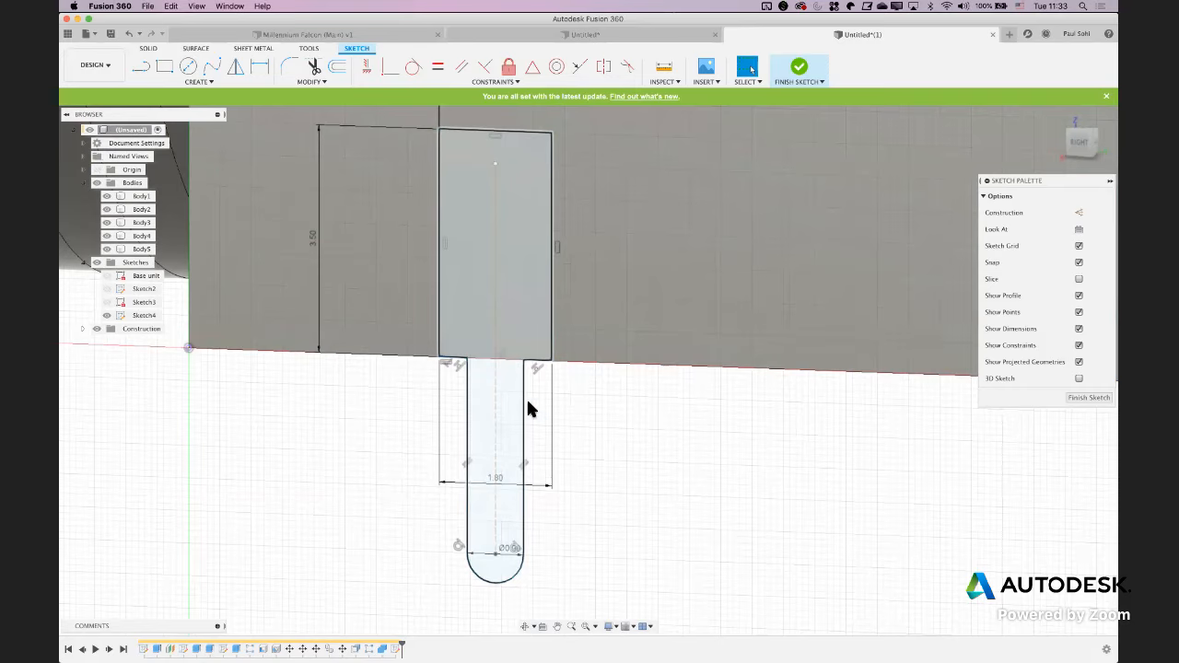
pyautogui.scroll(-5, 504, 409)
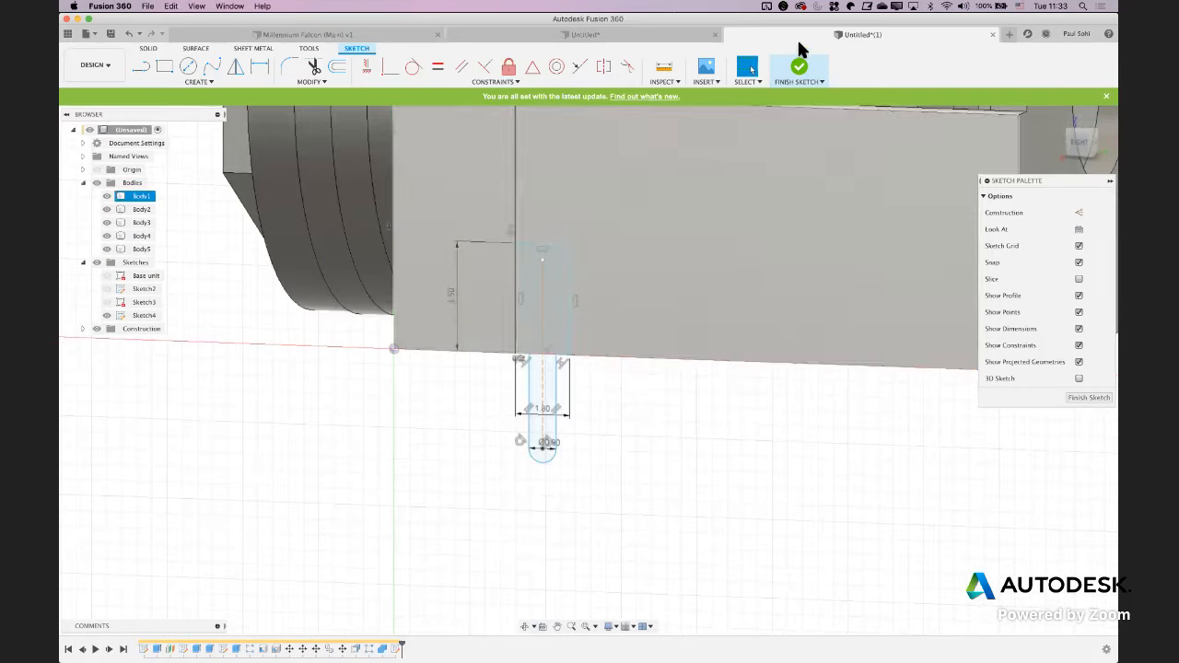
# Finish the sketch and extrude the whole pin profile about 0.3 mm into the block, consulting the PDF drawing
pyautogui.click(800, 67)
pyautogui.press('e')
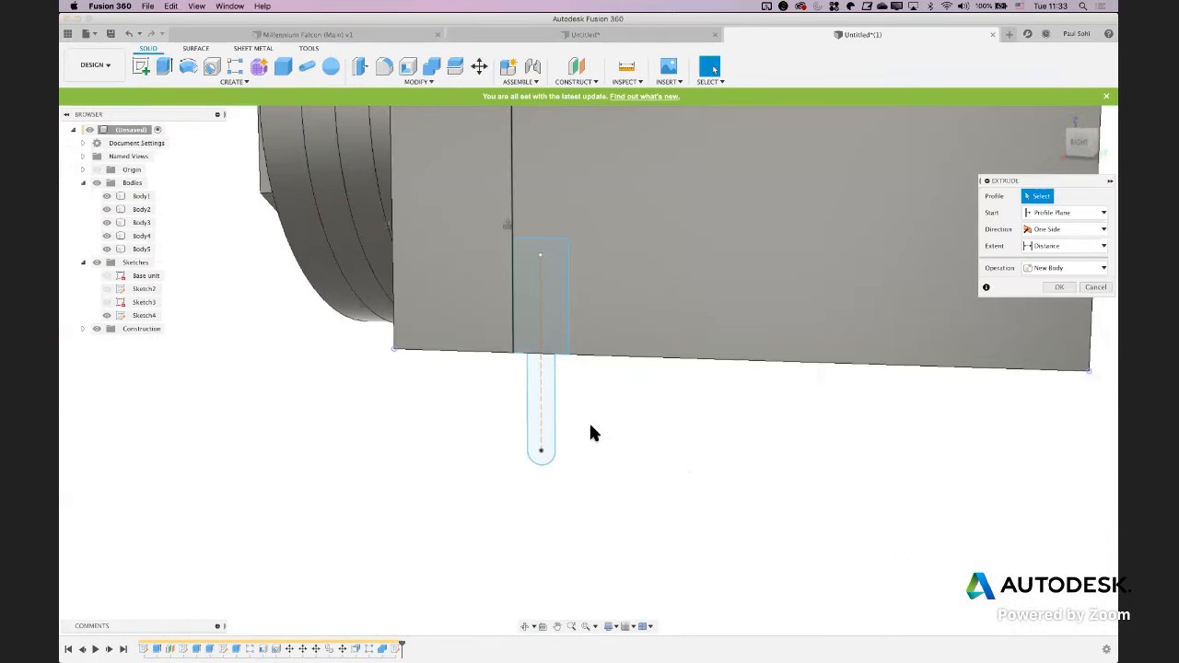
pyautogui.click(550, 400)
pyautogui.keyDown('shift'); pyautogui.moveTo(524, 468); pyautogui.dragTo(466, 464, button='middle'); pyautogui.keyUp('shift')
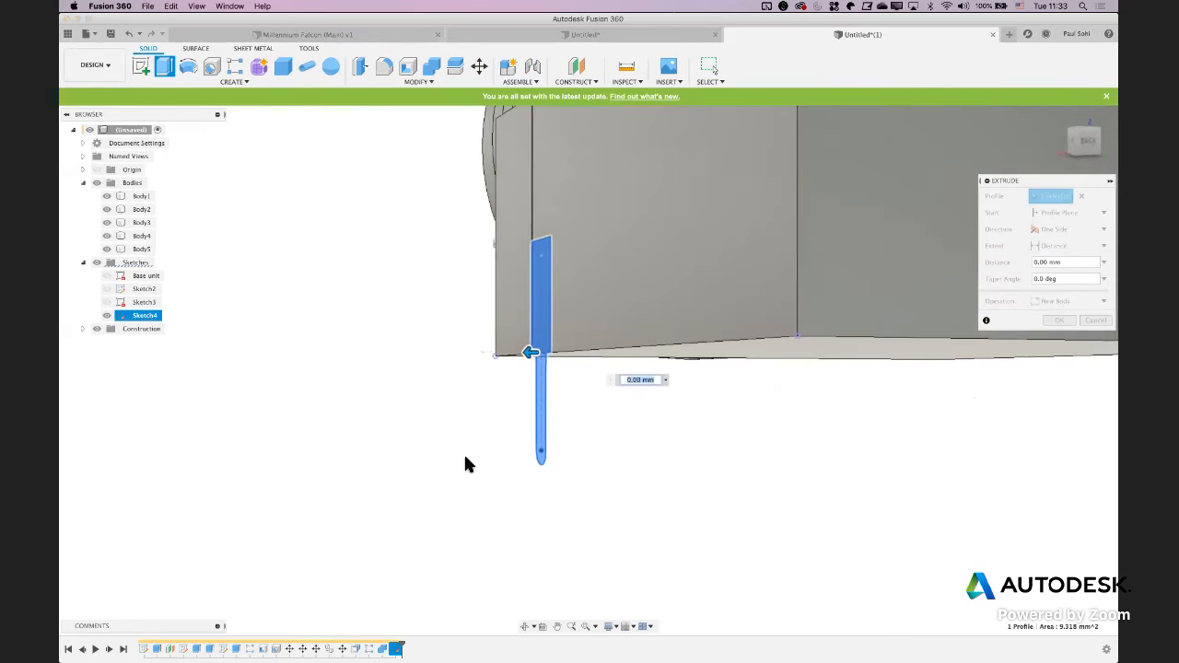
pyautogui.press('super+Tab')
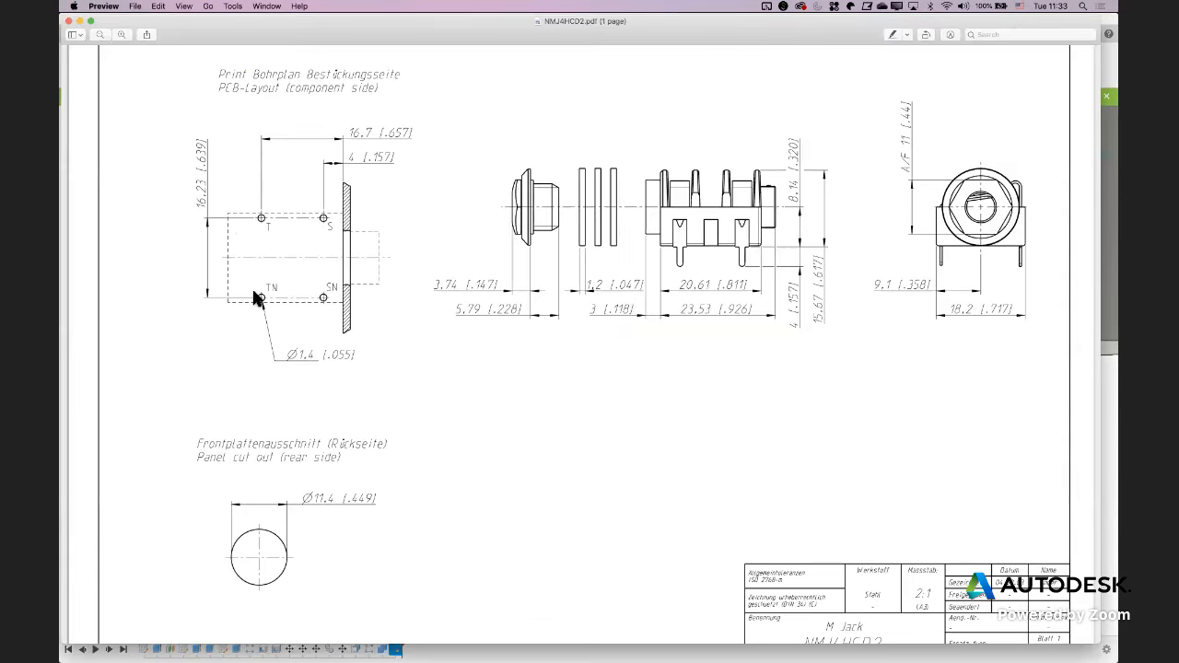
pyautogui.press('super+Tab')
pyautogui.press('super+Tab')
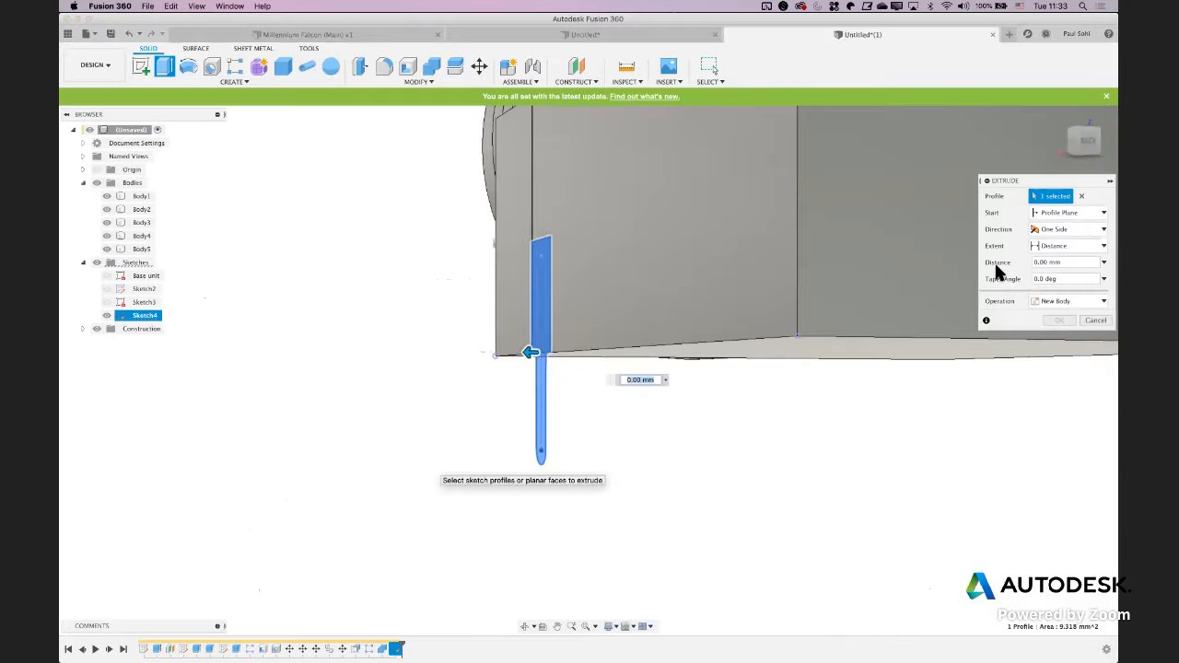
pyautogui.keyDown('shift'); pyautogui.moveTo(442, 385); pyautogui.dragTo(500, 421, button='middle'); pyautogui.keyUp('shift')
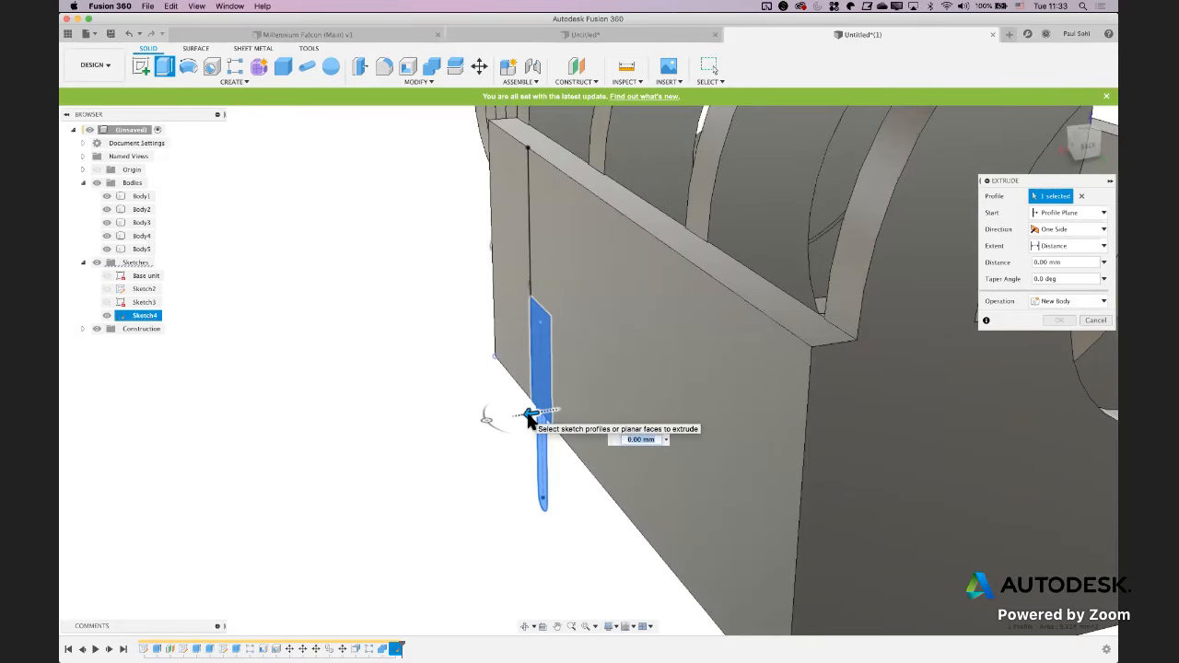
pyautogui.moveTo(531, 420); pyautogui.dragTo(540, 419)
pyautogui.keyDown('shift'); pyautogui.moveTo(434, 427); pyautogui.dragTo(449, 425, button='middle'); pyautogui.keyUp('shift')
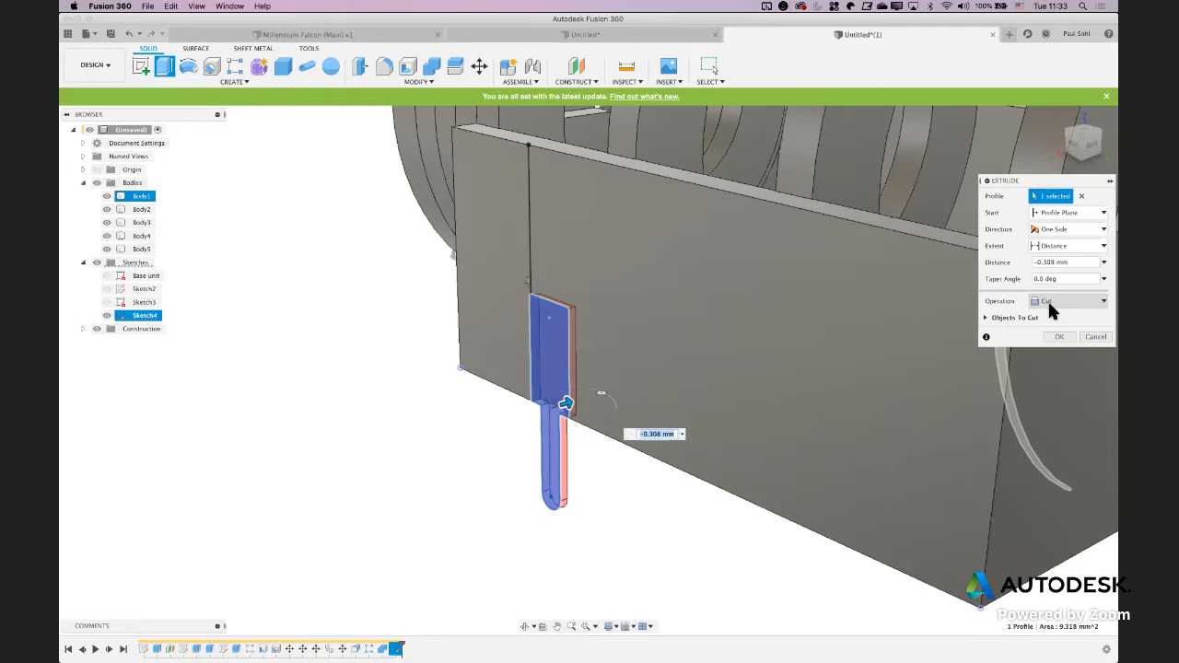
# Make the pin extrusion a new body with a distance of -0.5 mm
pyautogui.click(1051, 302)
pyautogui.click(1048, 354)
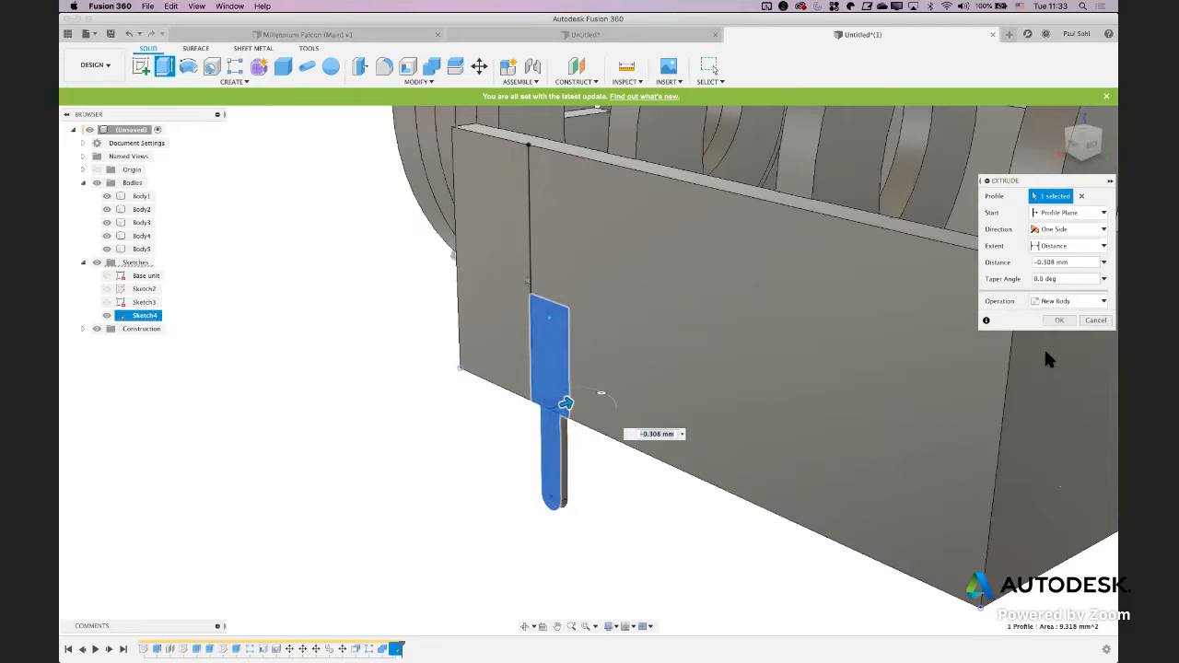
pyautogui.doubleClick(648, 438)
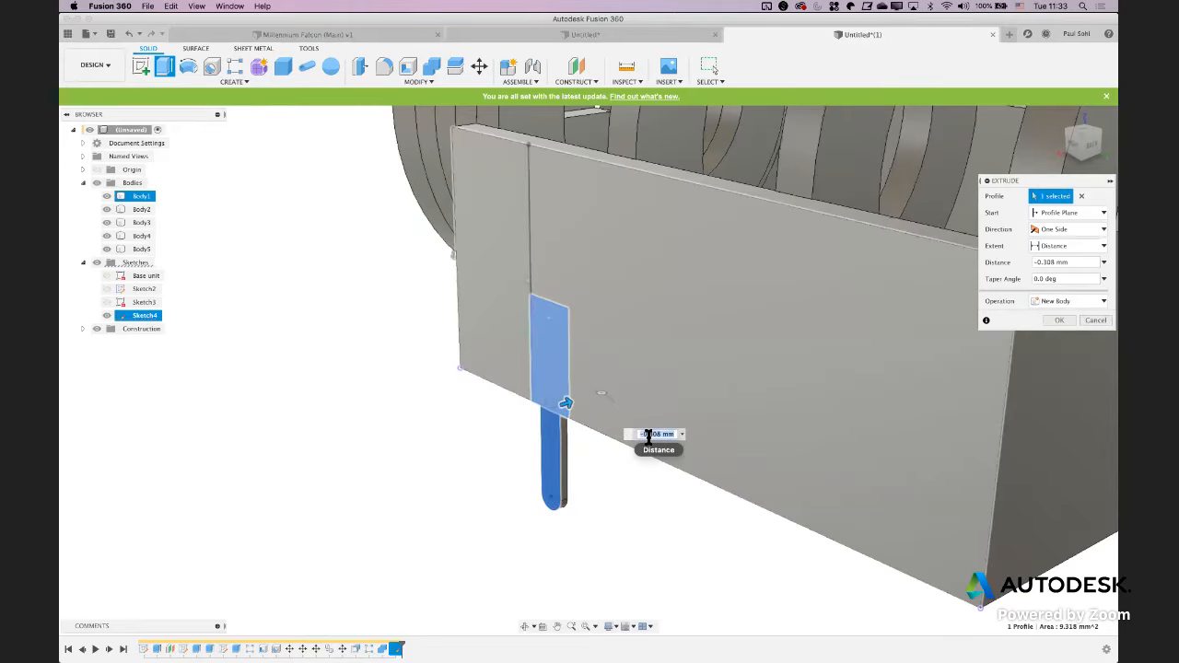
pyautogui.write('-.5')
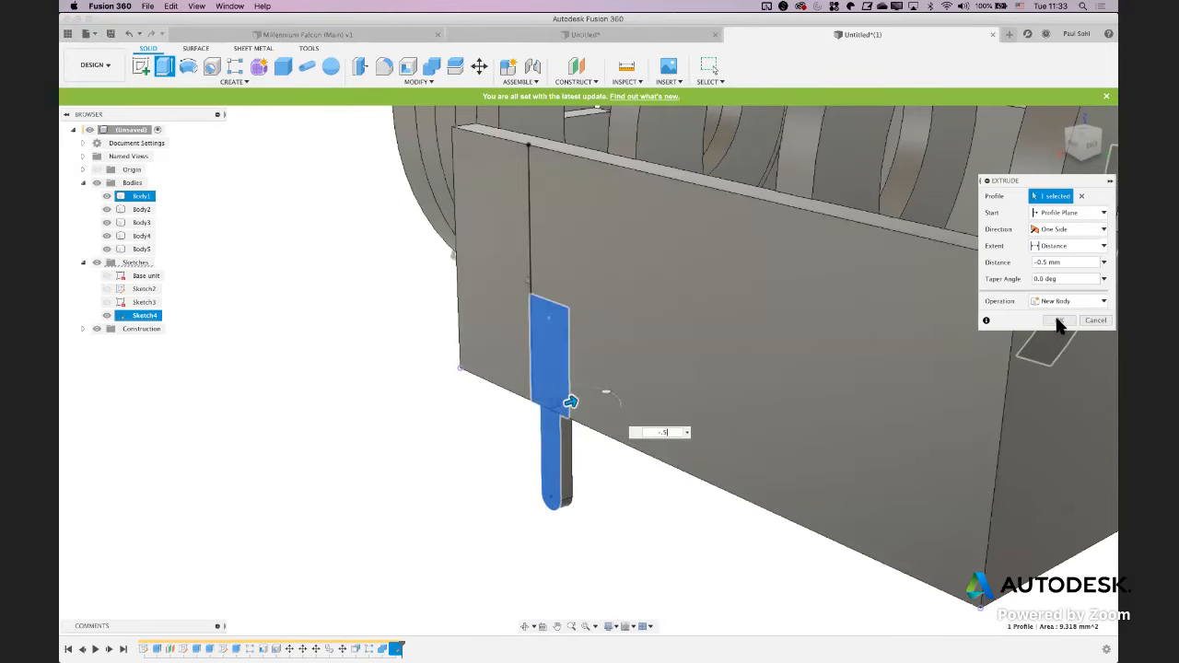
pyautogui.click(1060, 320)
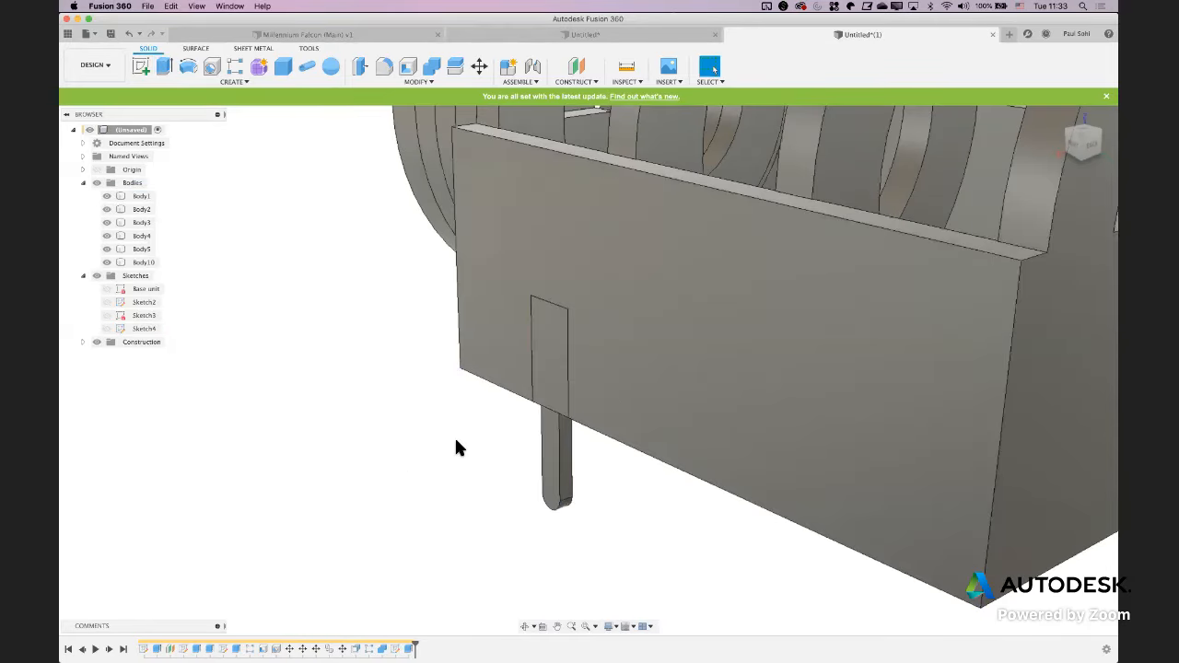
# Create a midplane between the block's front and rear end faces
pyautogui.scroll(-5, 455, 436)
pyautogui.keyDown('shift'); pyautogui.moveTo(454, 436); pyautogui.dragTo(476, 437, button='middle'); pyautogui.keyUp('shift')
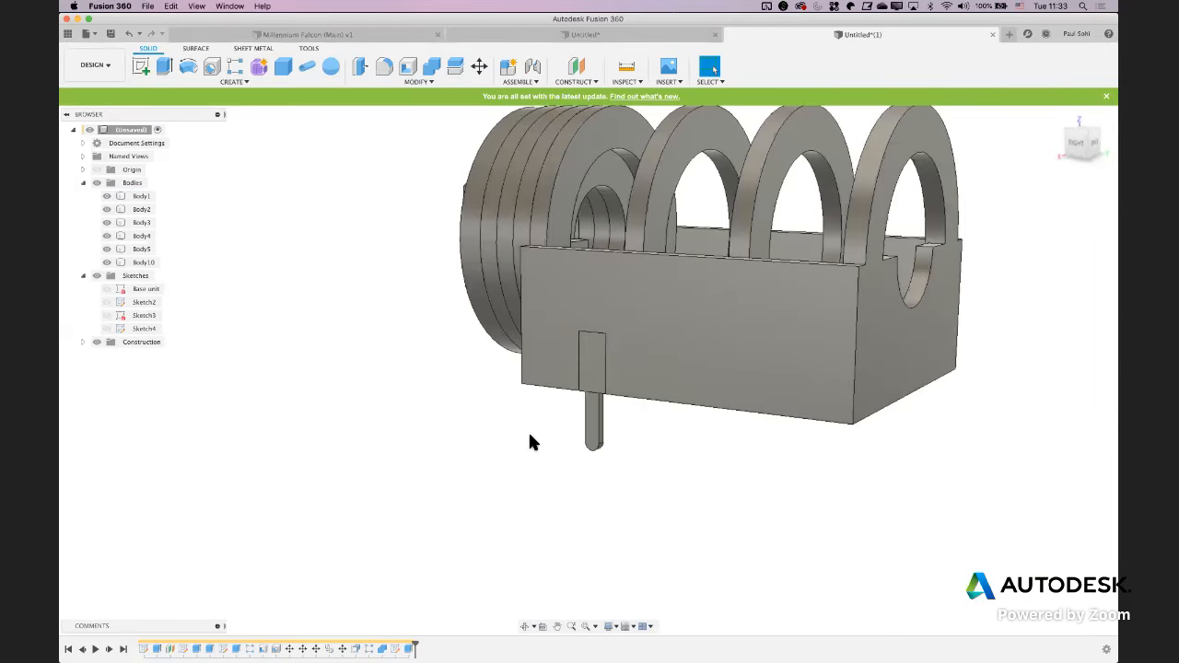
pyautogui.keyDown('shift'); pyautogui.moveTo(584, 446); pyautogui.dragTo(590, 452, button='middle'); pyautogui.keyUp('shift')
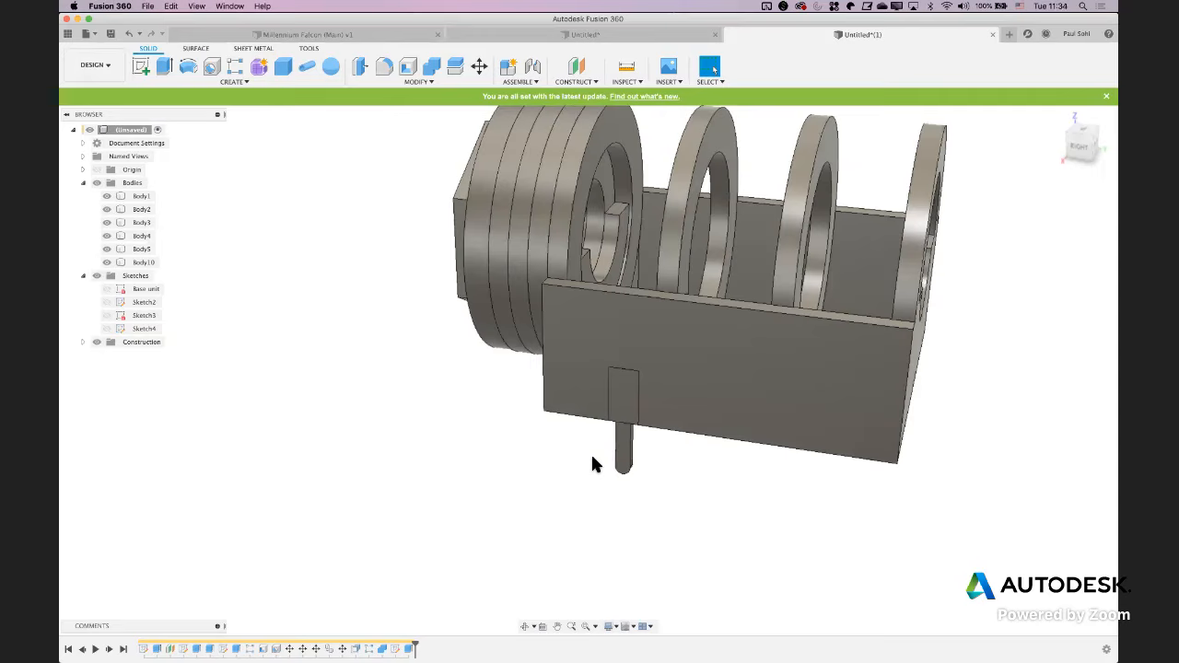
pyautogui.click(580, 81)
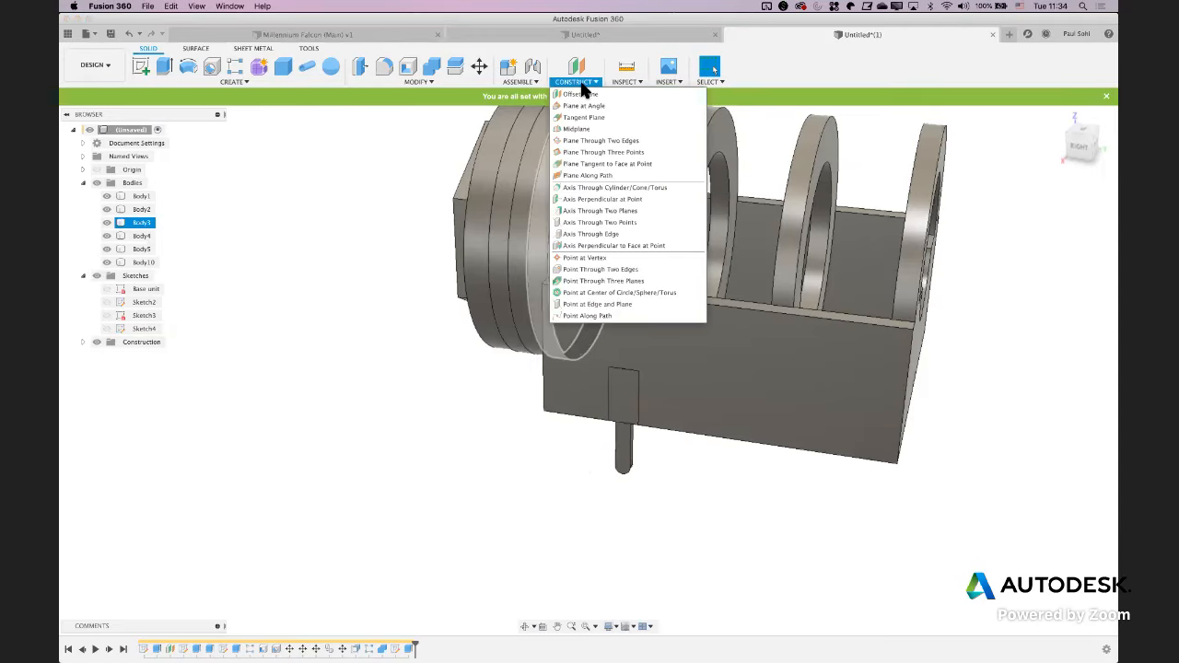
pyautogui.click(579, 135)
pyautogui.keyDown('shift'); pyautogui.moveTo(488, 309); pyautogui.dragTo(615, 426, button='middle'); pyautogui.keyUp('shift')
pyautogui.click(606, 400)
pyautogui.keyDown('shift'); pyautogui.moveTo(890, 480); pyautogui.dragTo(785, 439, button='middle'); pyautogui.keyUp('shift')
pyautogui.click(782, 438)
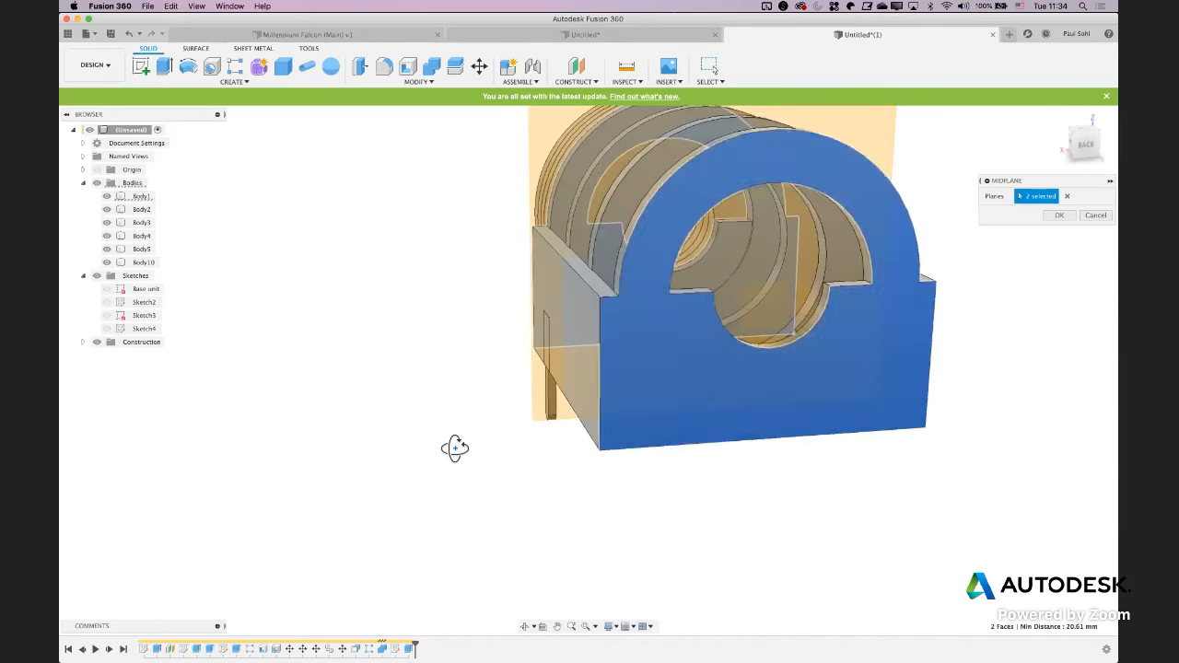
pyautogui.keyDown('shift'); pyautogui.moveTo(453, 448); pyautogui.dragTo(442, 405, button='middle'); pyautogui.keyUp('shift')
pyautogui.press('Return')
pyautogui.rightClick(443, 405)
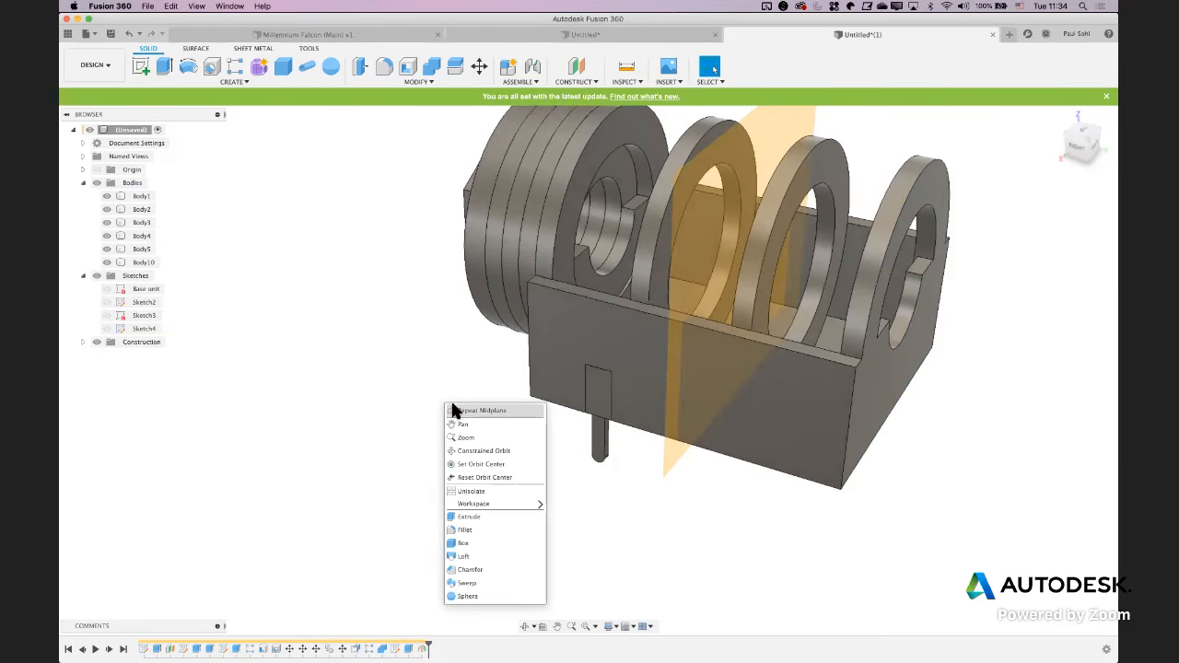
pyautogui.click(384, 394)
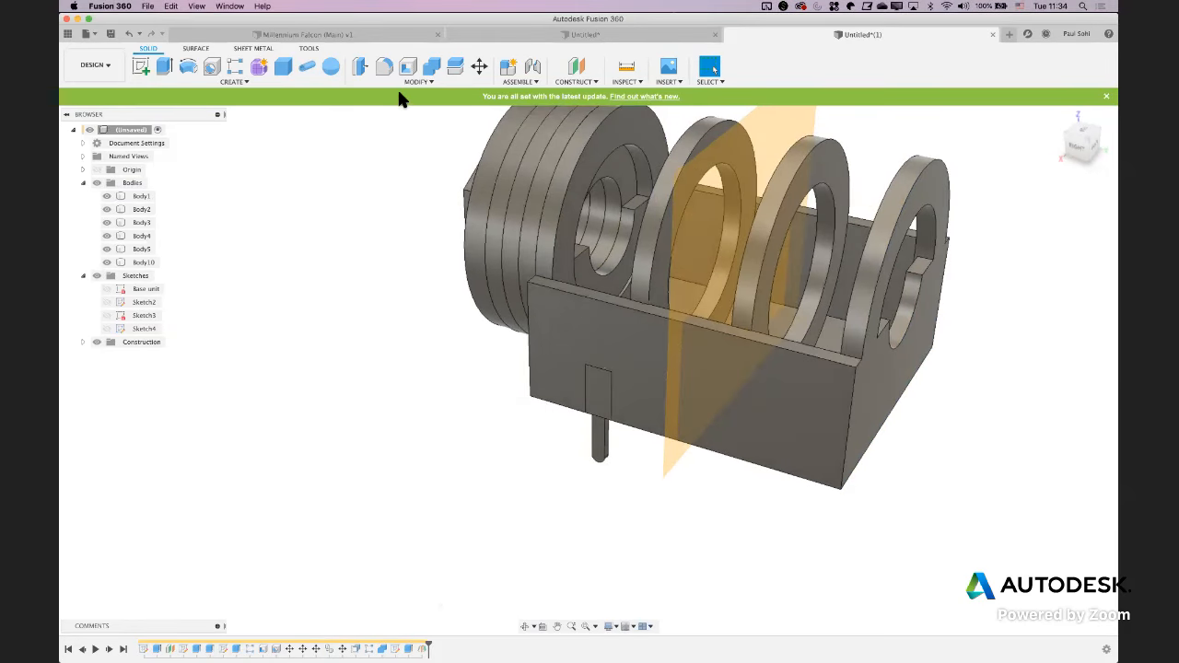
# Mirror the pin body across the midplane between the block's end faces
pyautogui.click(308, 81)
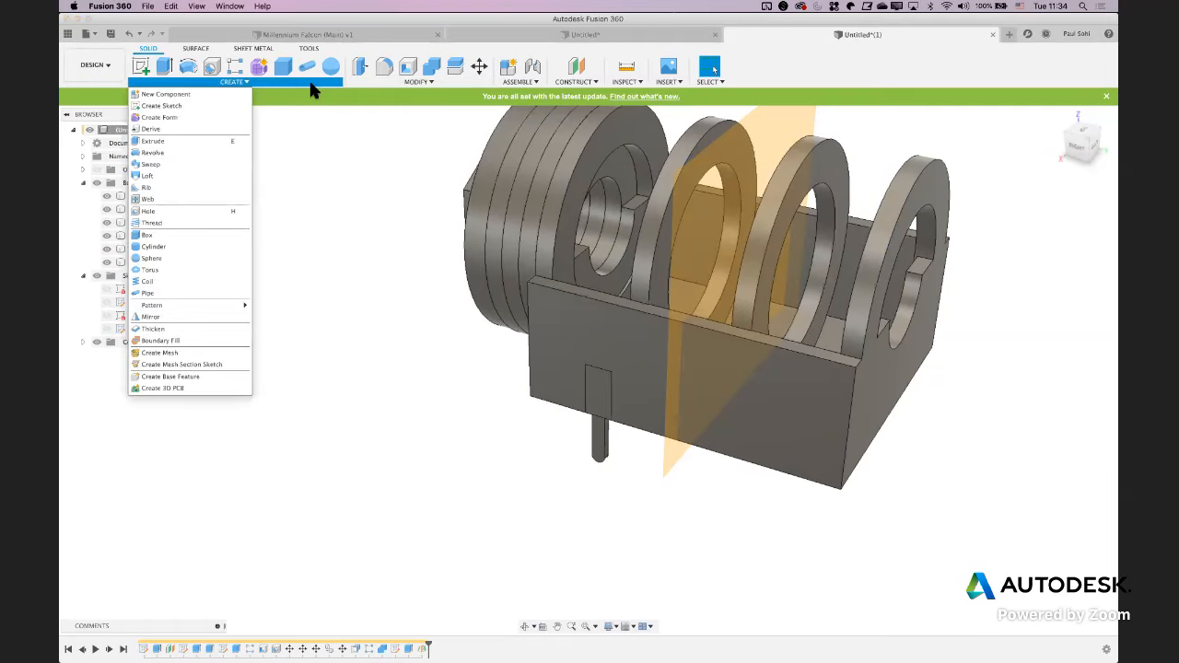
pyautogui.click(152, 317)
pyautogui.click(1064, 197)
pyautogui.click(1048, 222)
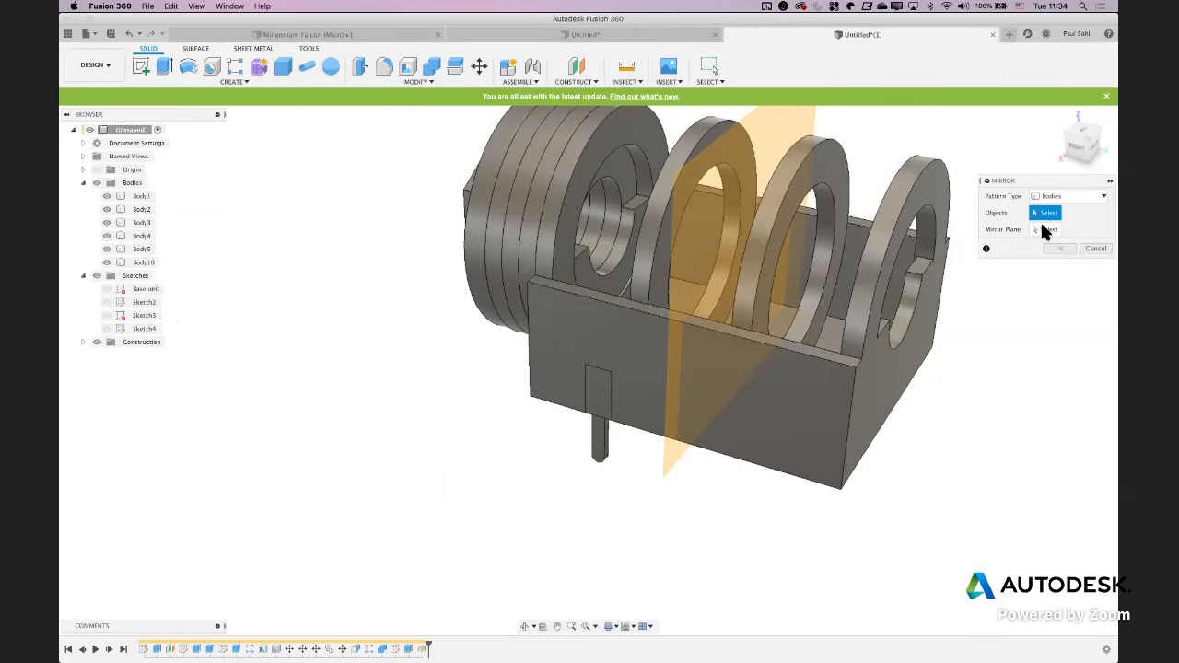
pyautogui.click(604, 452)
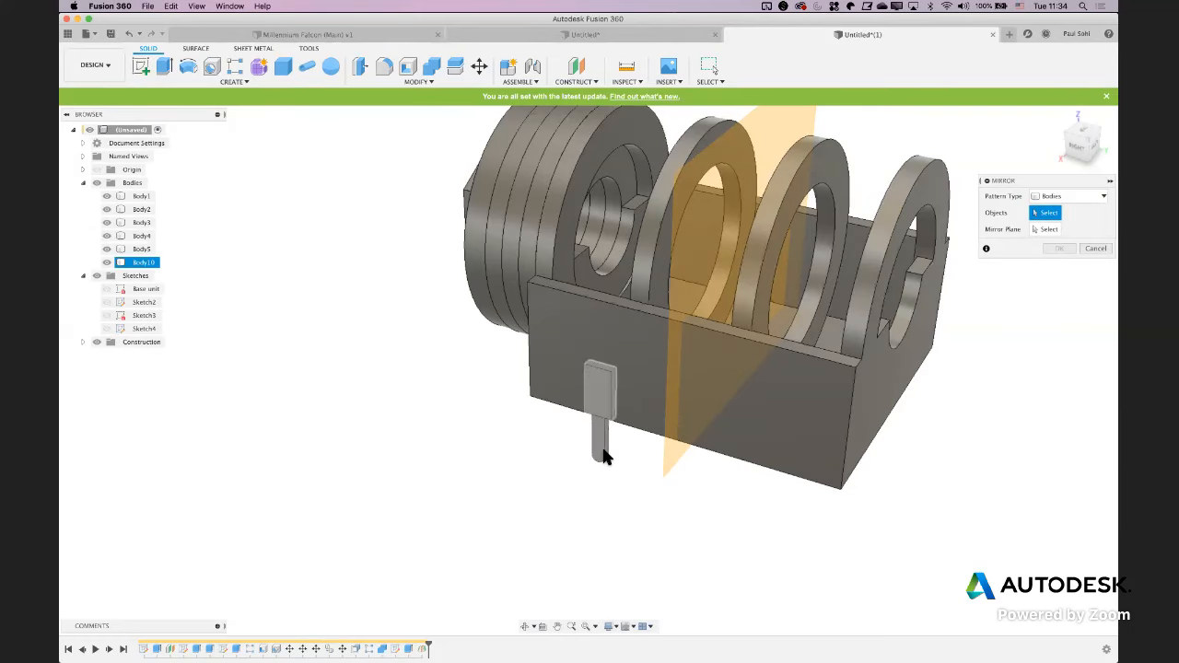
pyautogui.click(1050, 228)
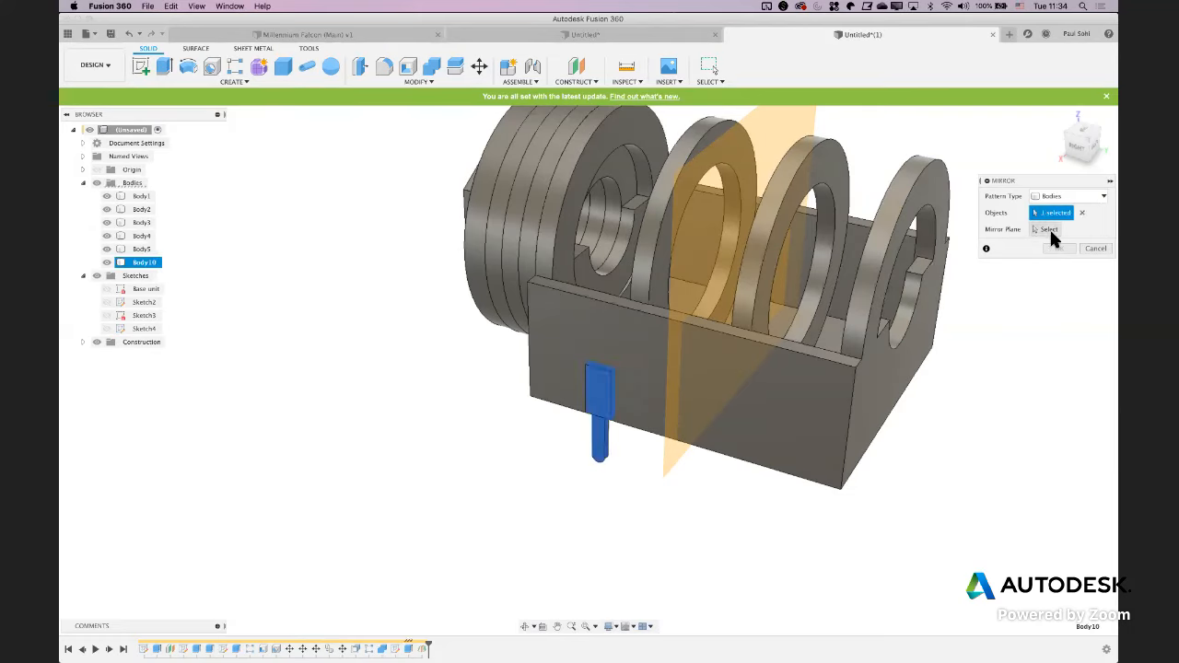
pyautogui.click(744, 246)
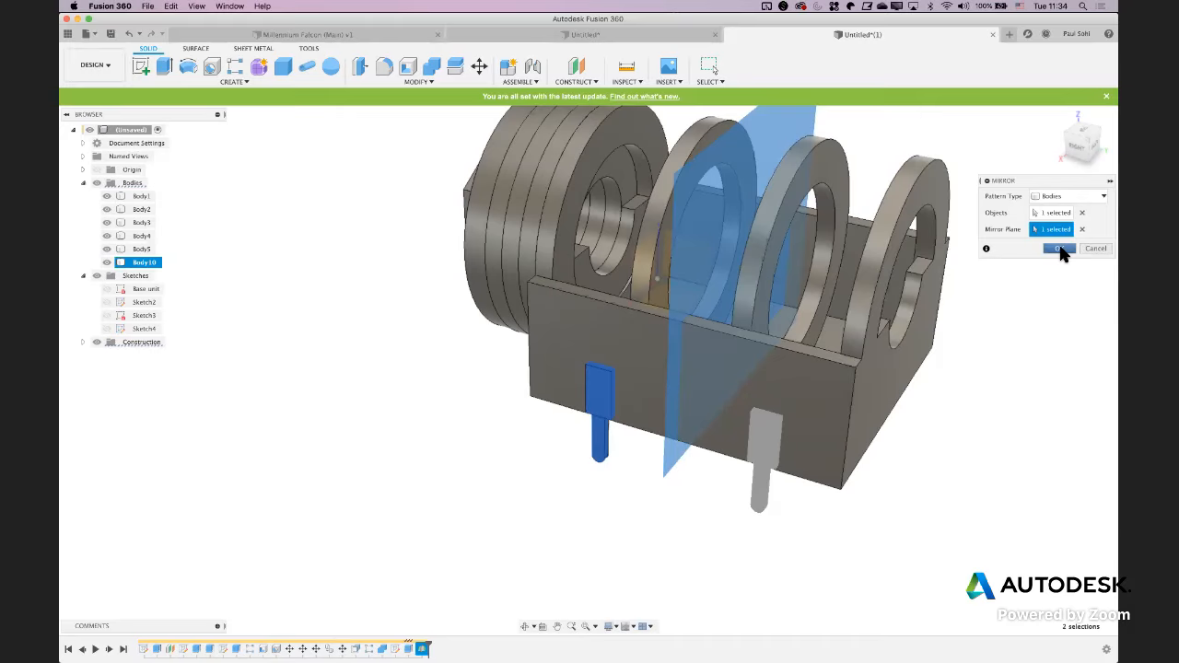
pyautogui.click(1060, 248)
# Create a second midplane between the outer faces of the block's two long side walls
pyautogui.keyDown('shift'); pyautogui.hscroll(10, 927, 381); pyautogui.keyUp('shift')
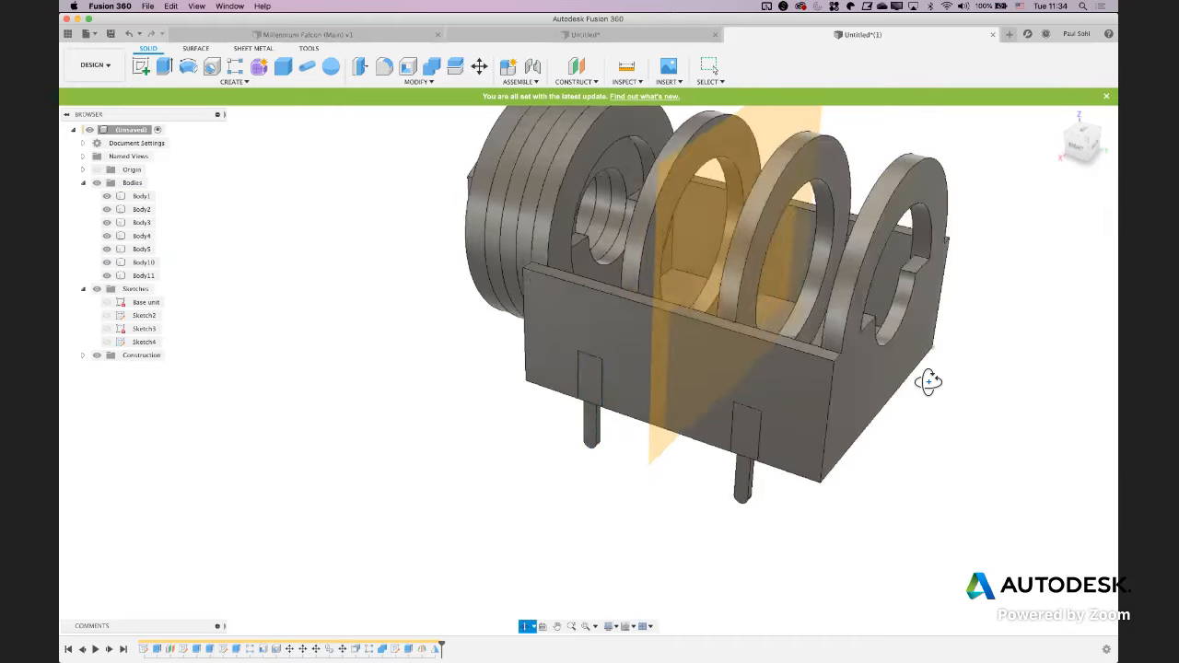
pyautogui.hscroll(5, 910, 376)
pyautogui.keyDown('shift'); pyautogui.hscroll(6, 912, 381); pyautogui.keyUp('shift')
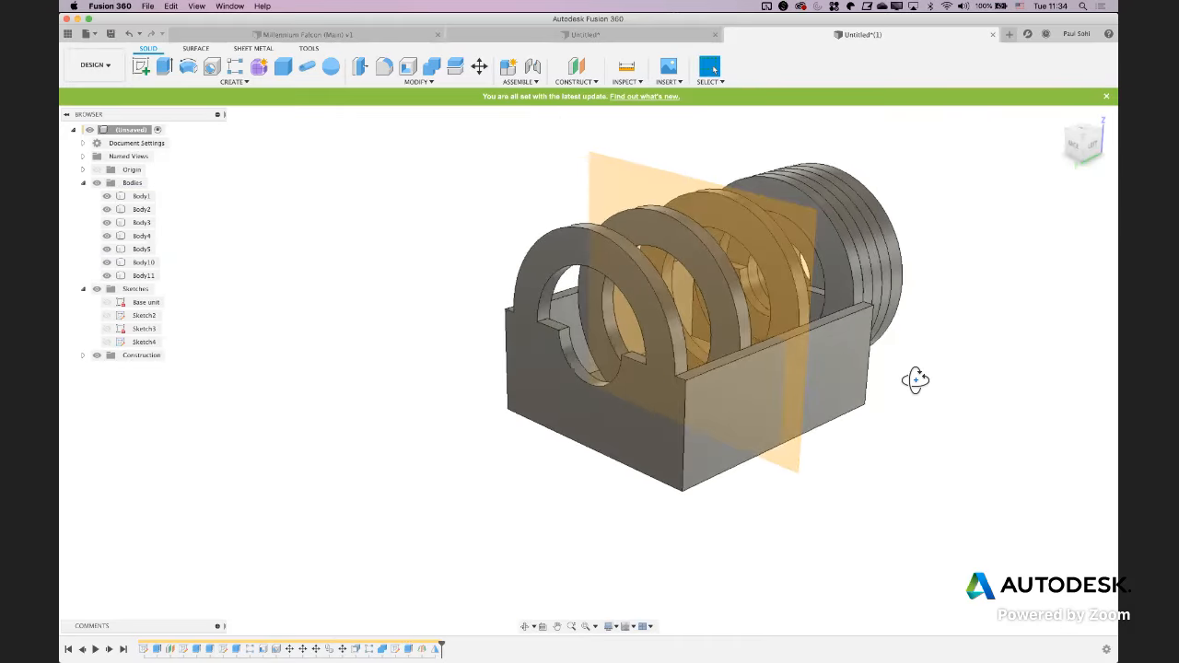
pyautogui.keyDown('shift'); pyautogui.hscroll(-8, 927, 382); pyautogui.keyUp('shift')
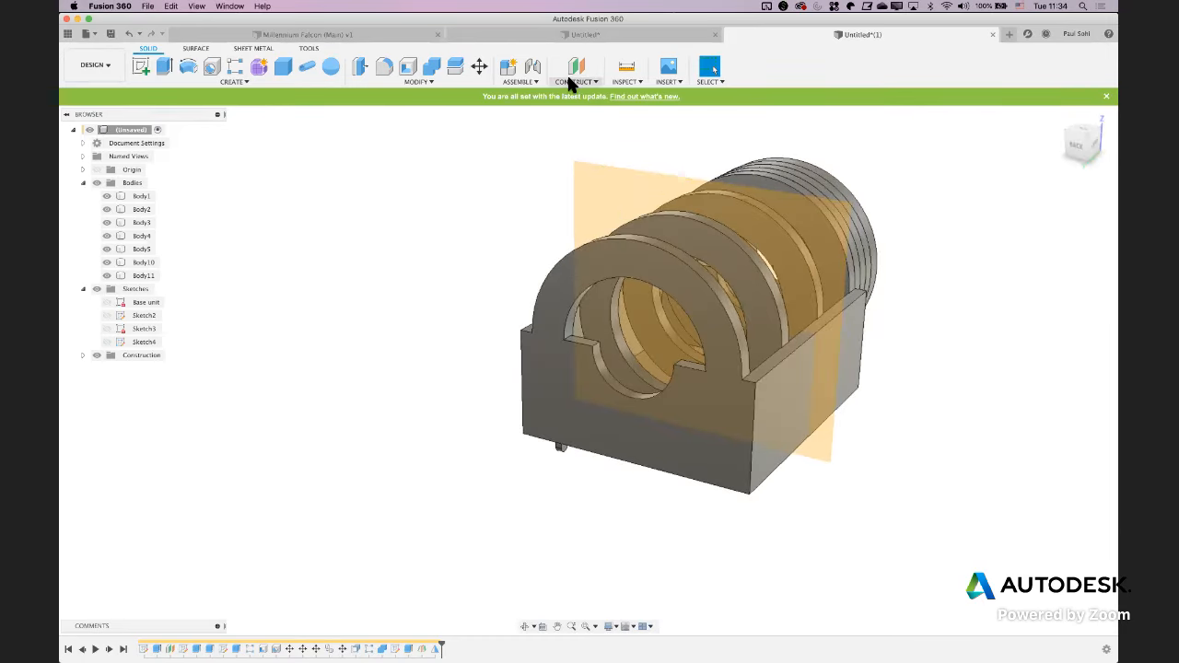
pyautogui.click(571, 80)
pyautogui.click(590, 118)
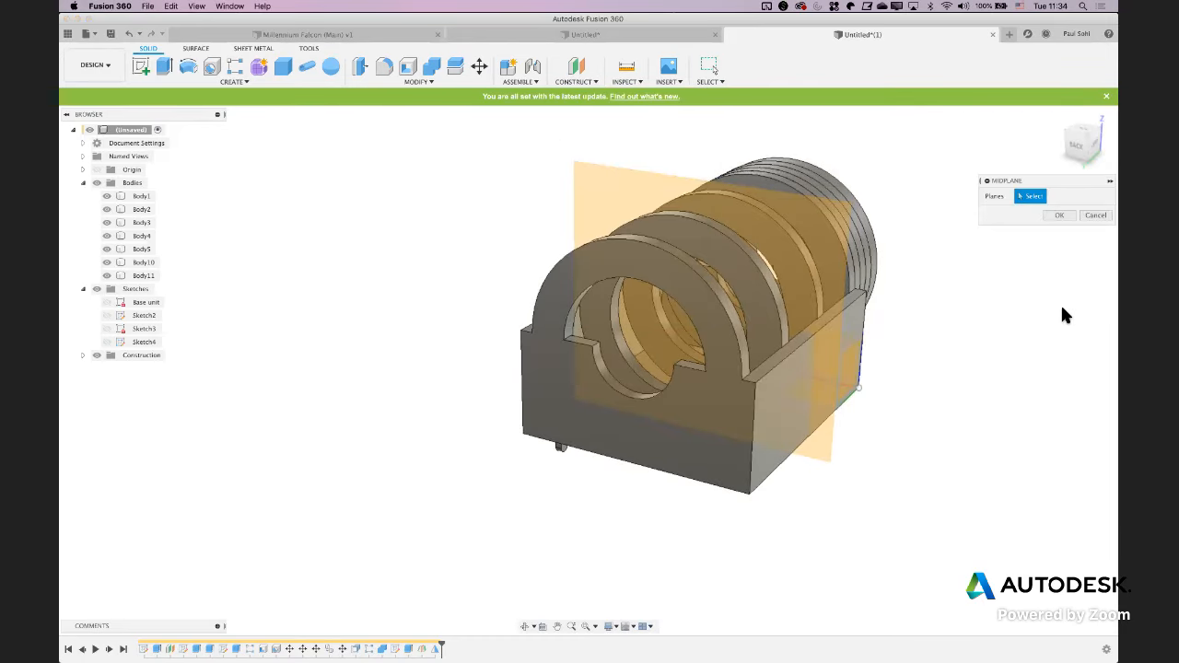
pyautogui.click(777, 452)
pyautogui.keyDown('shift'); pyautogui.hscroll(-8, 443, 484); pyautogui.keyUp('shift')
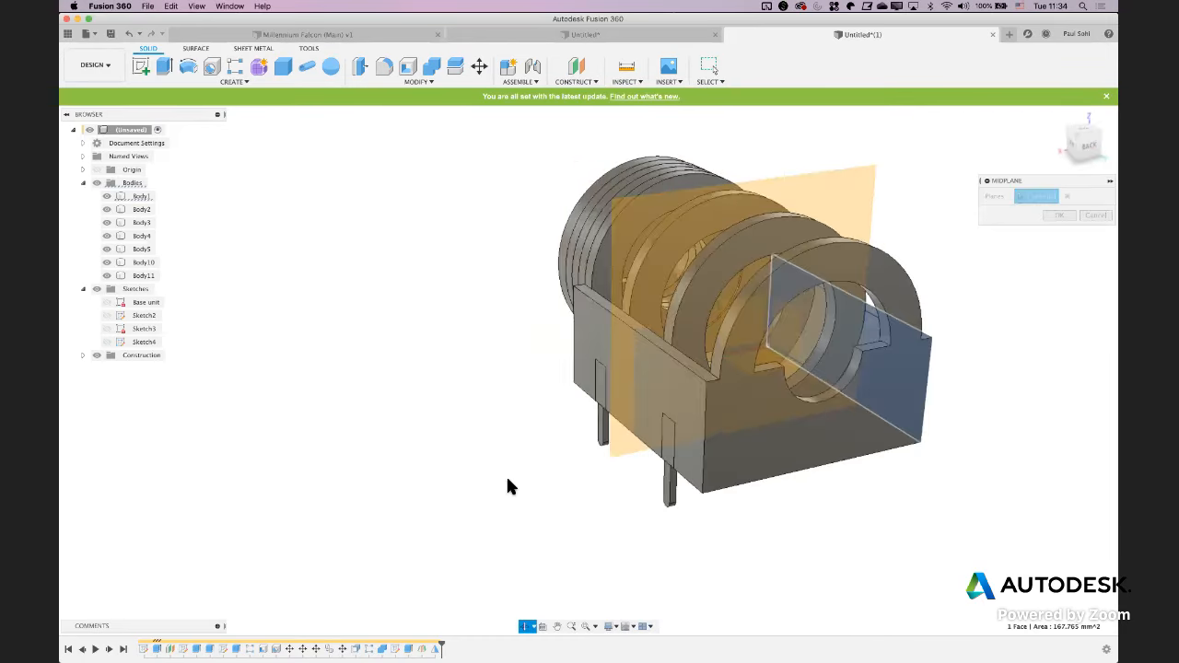
pyautogui.click(721, 486)
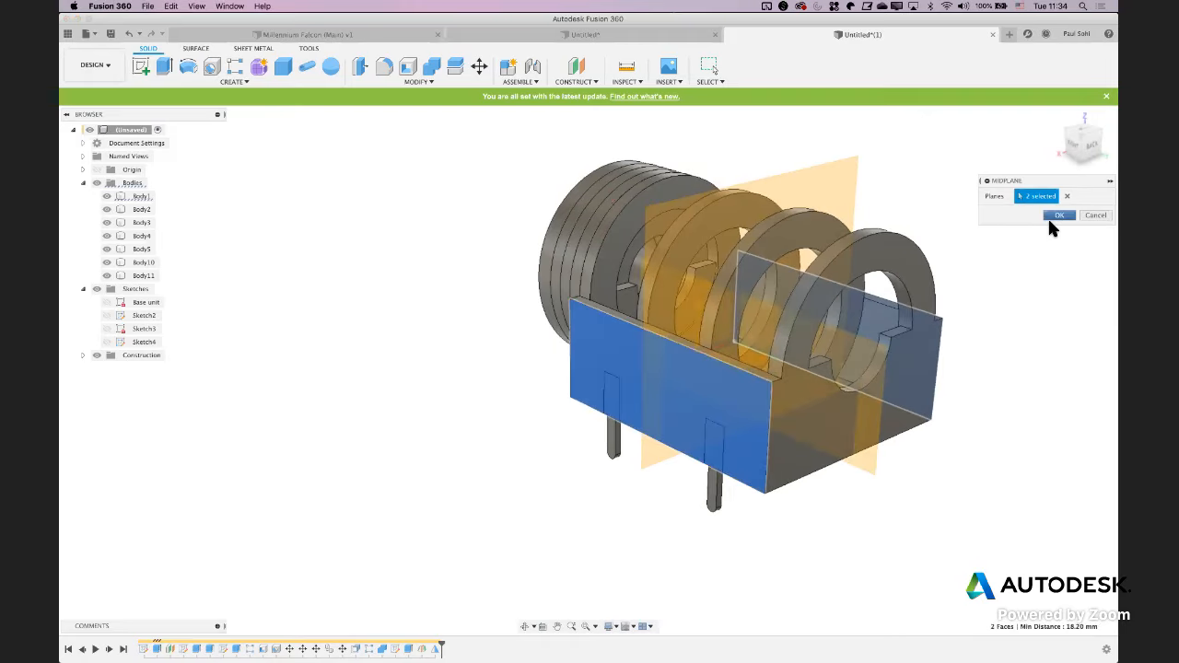
pyautogui.click(1058, 216)
pyautogui.rightClick(1061, 399)
pyautogui.click(1040, 333)
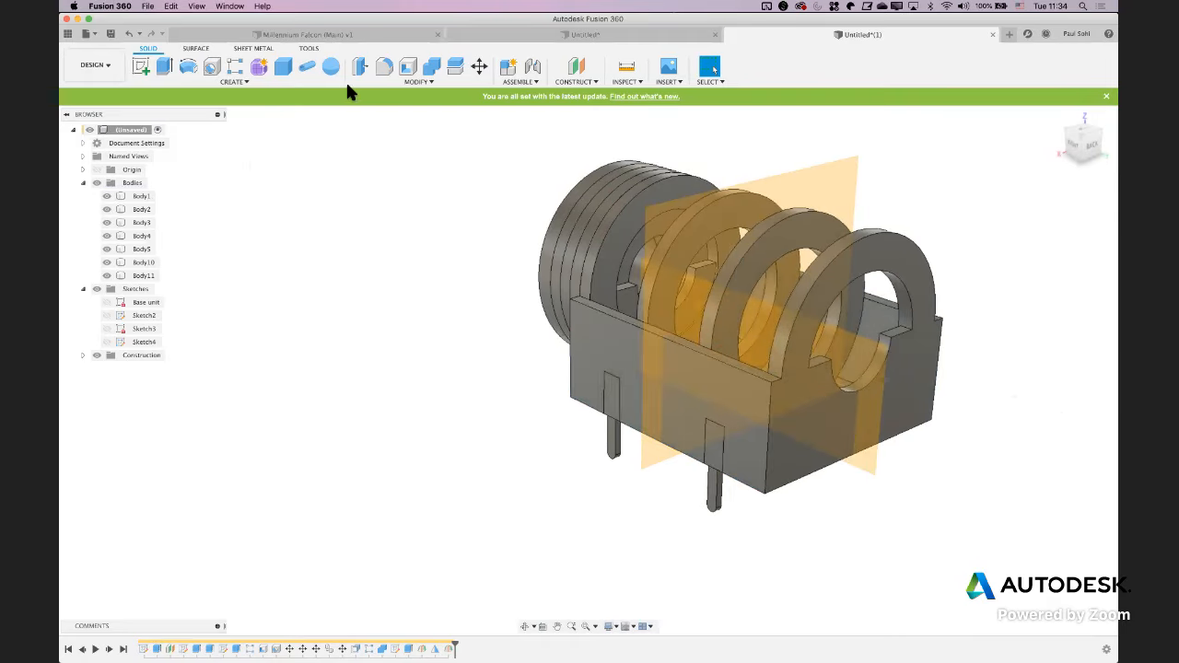
# Mirror the two pin bodies across the midplane between the block's long side walls
pyautogui.click(241, 82)
pyautogui.click(205, 309)
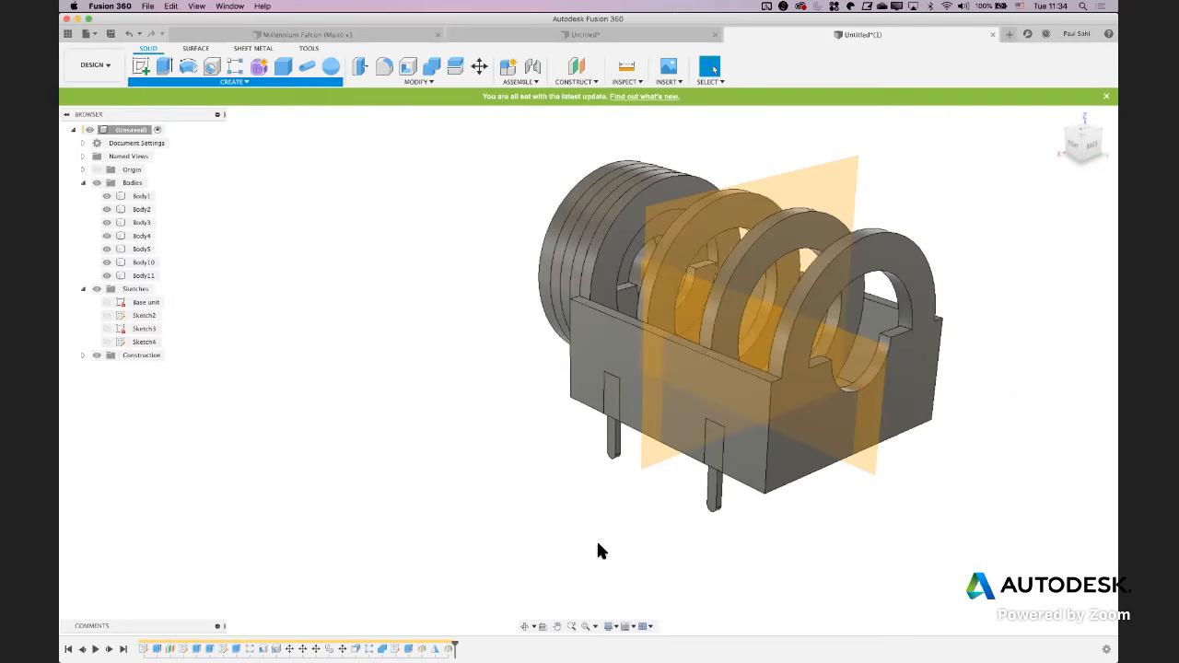
pyautogui.click(714, 499)
pyautogui.click(607, 451)
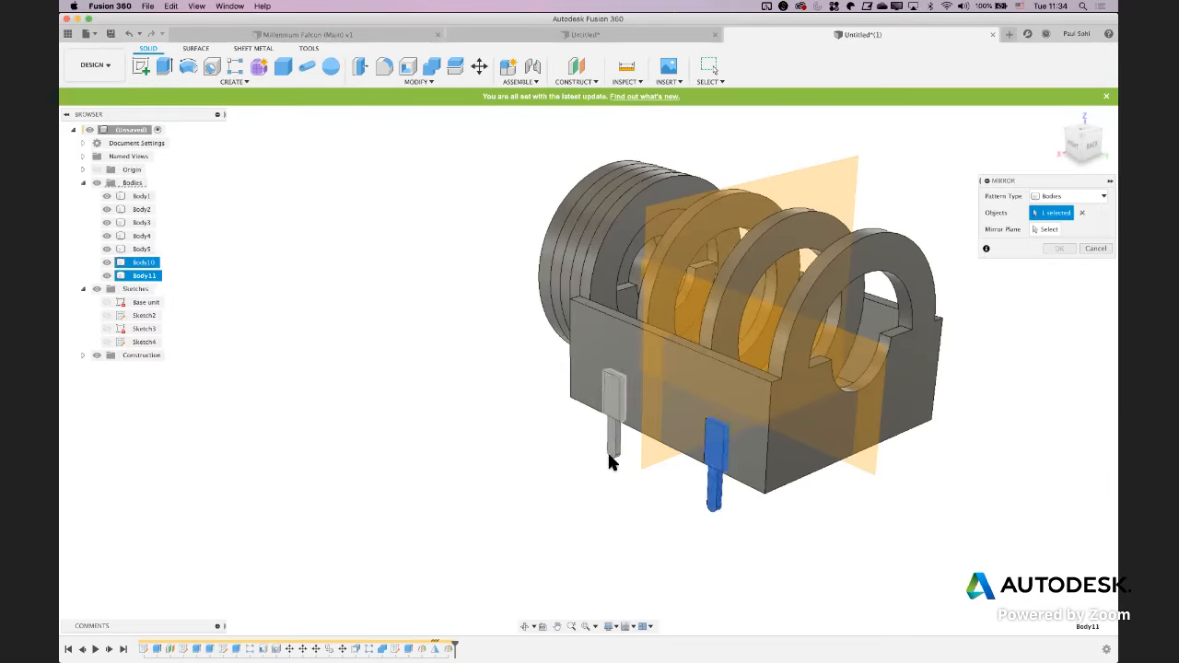
pyautogui.click(1046, 230)
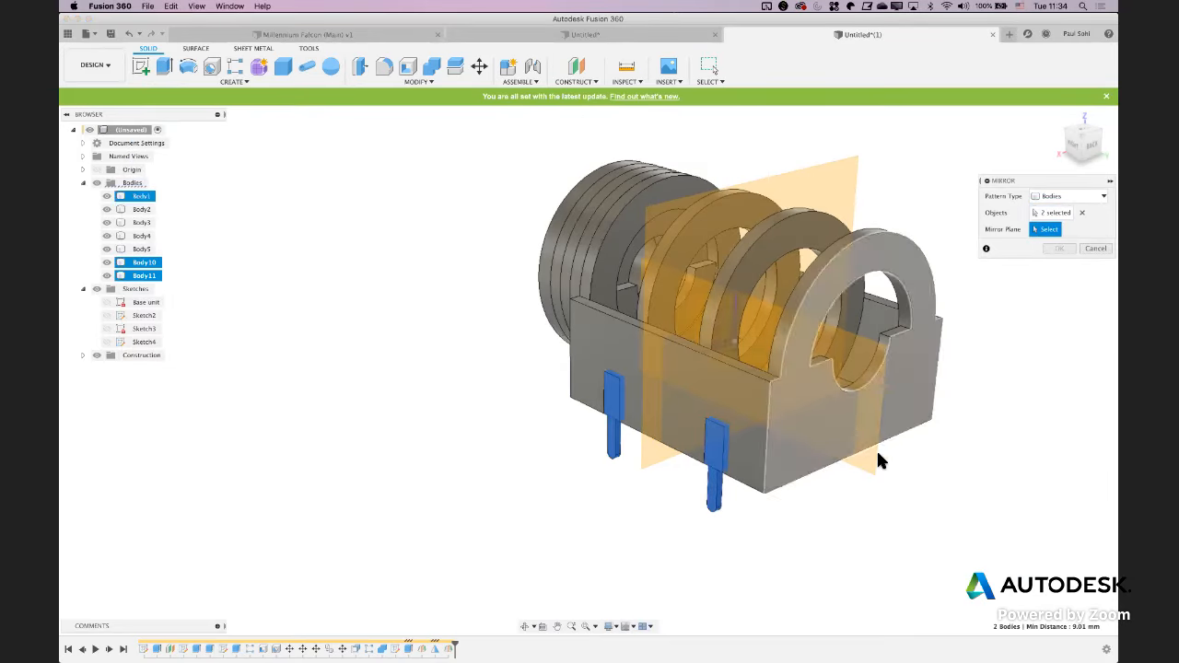
pyautogui.click(866, 419)
pyautogui.click(1059, 247)
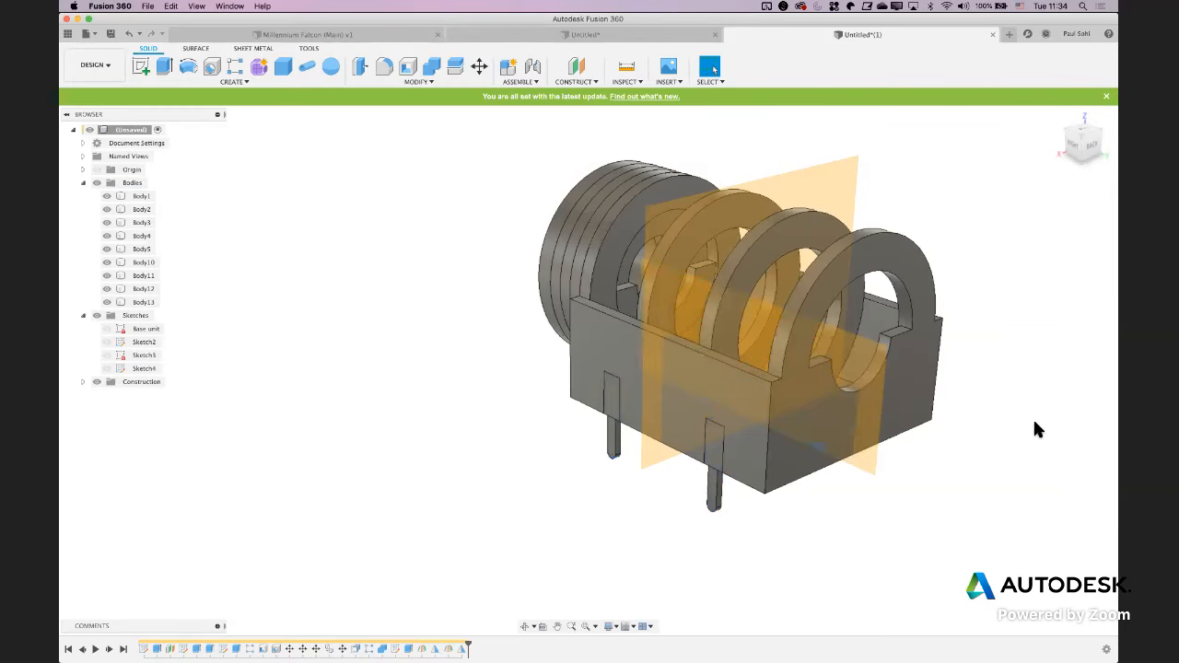
pyautogui.keyDown('shift'); pyautogui.moveTo(985, 425); pyautogui.dragTo(953, 414, button='middle'); pyautogui.keyUp('shift')
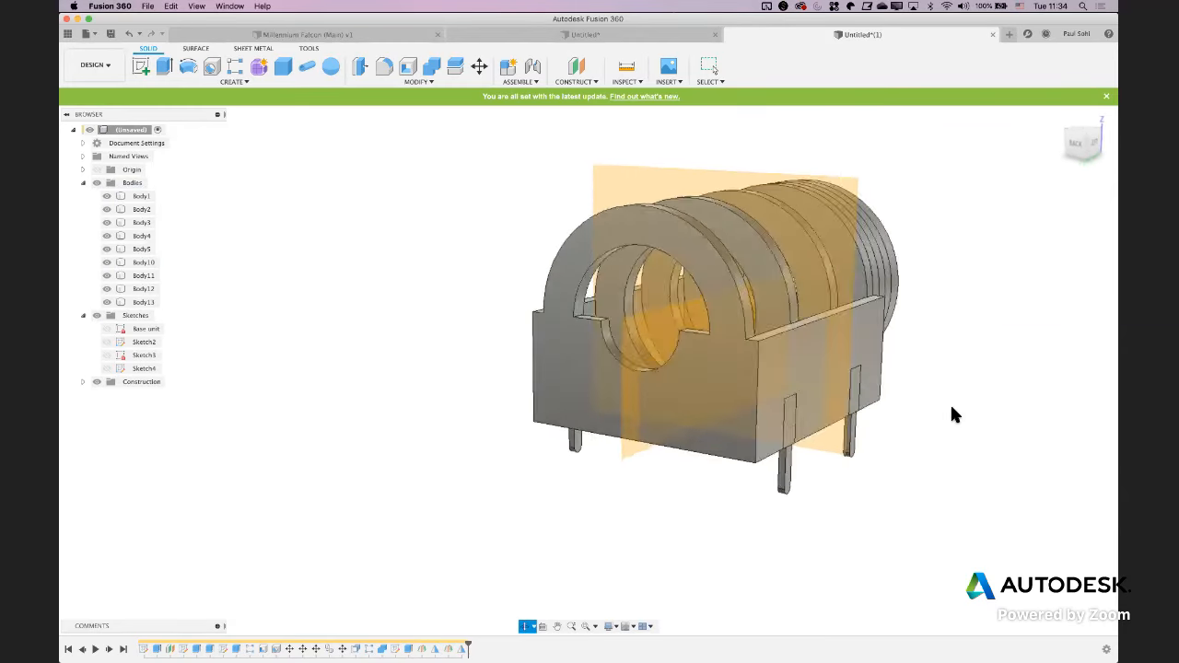
# Cut the four pins out of the block with Combine, using the block as target body and keeping the pin bodies
pyautogui.click(384, 84)
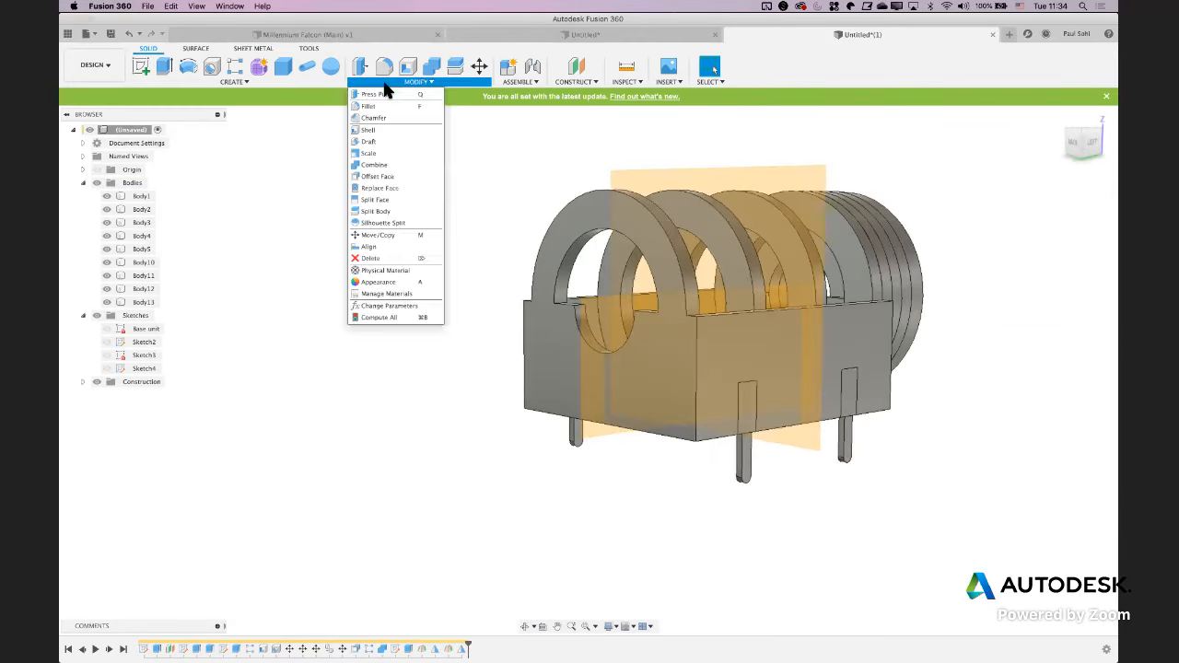
pyautogui.click(374, 167)
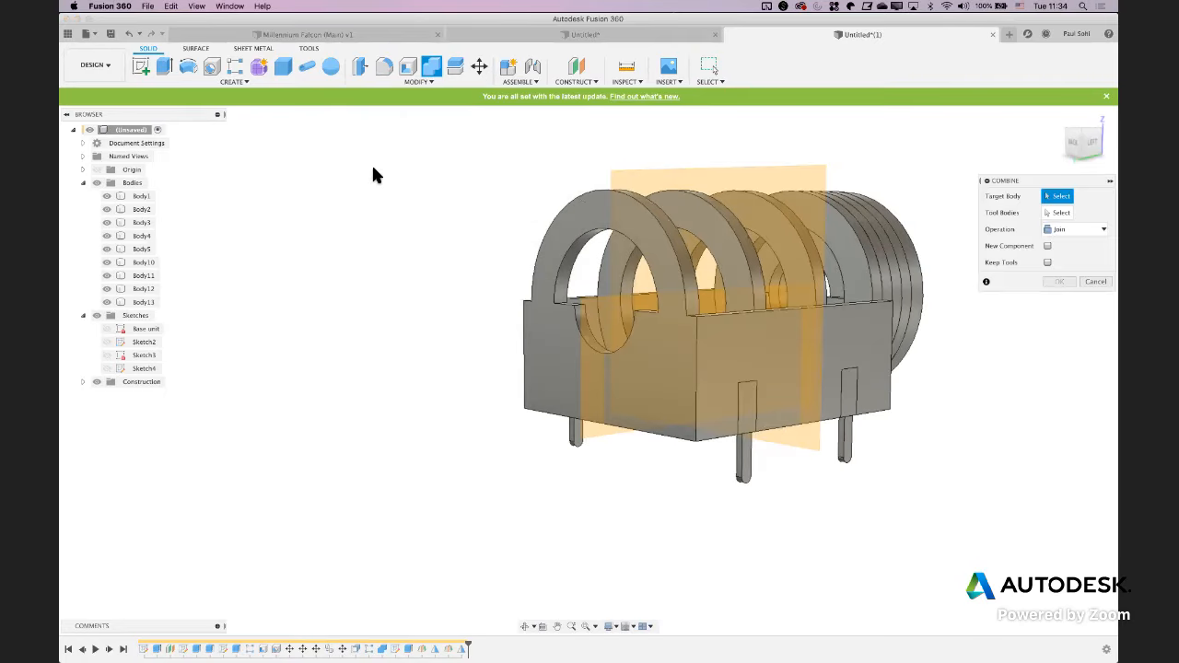
pyautogui.click(1071, 229)
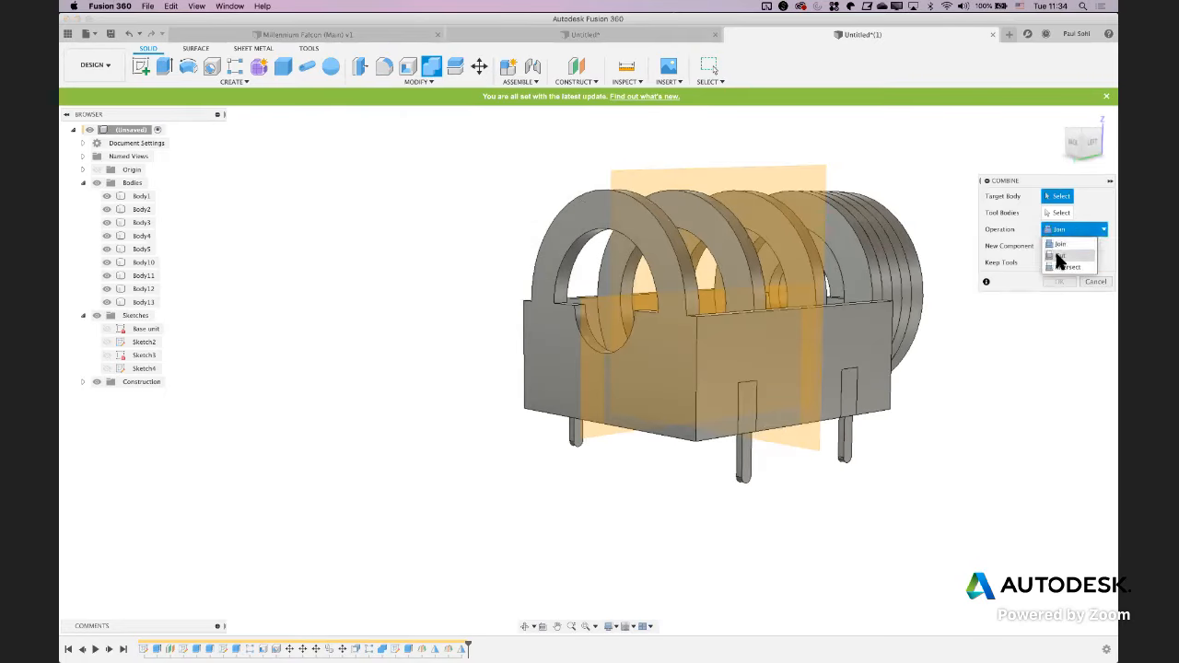
pyautogui.click(1060, 256)
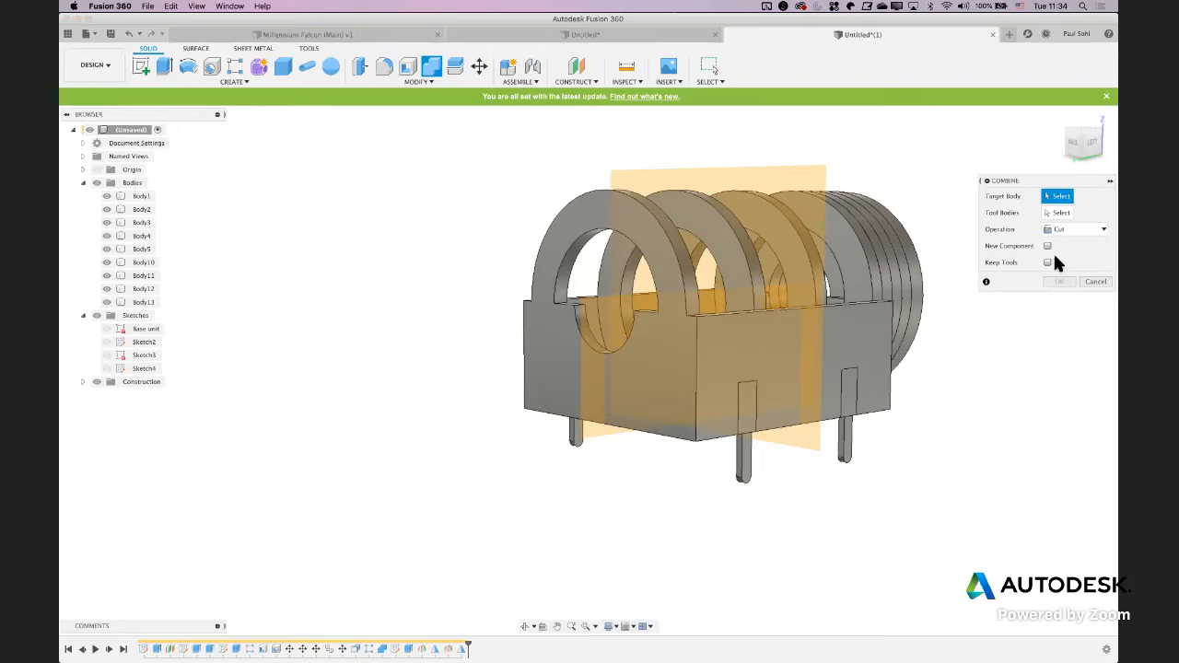
pyautogui.click(870, 375)
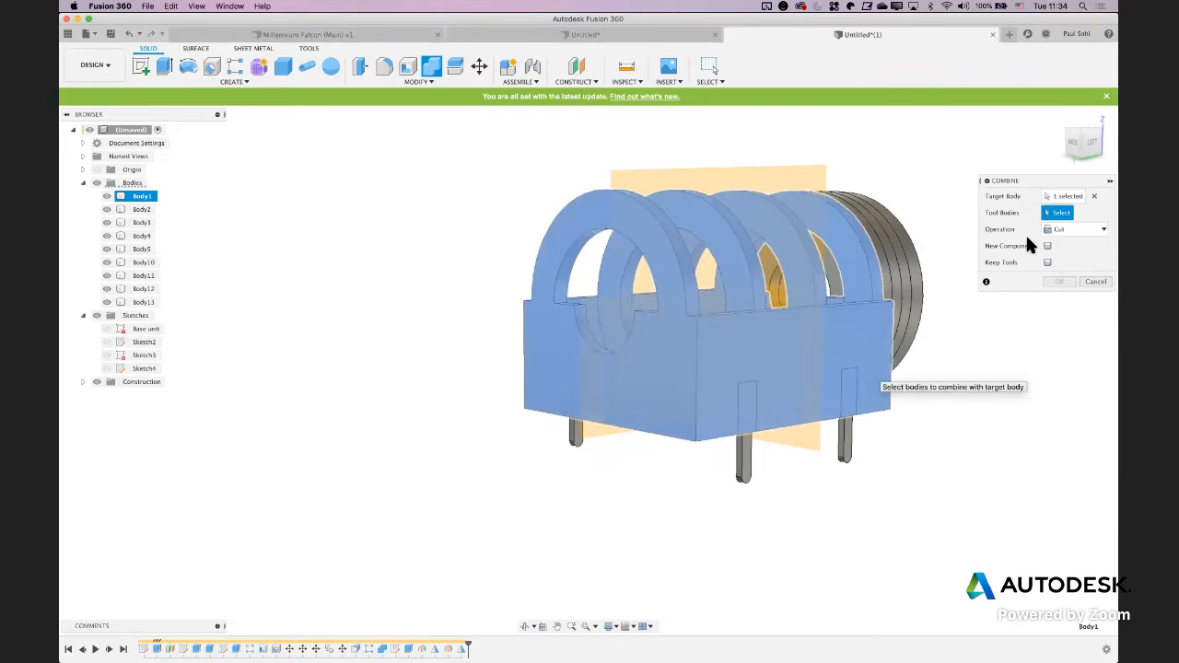
pyautogui.click(846, 448)
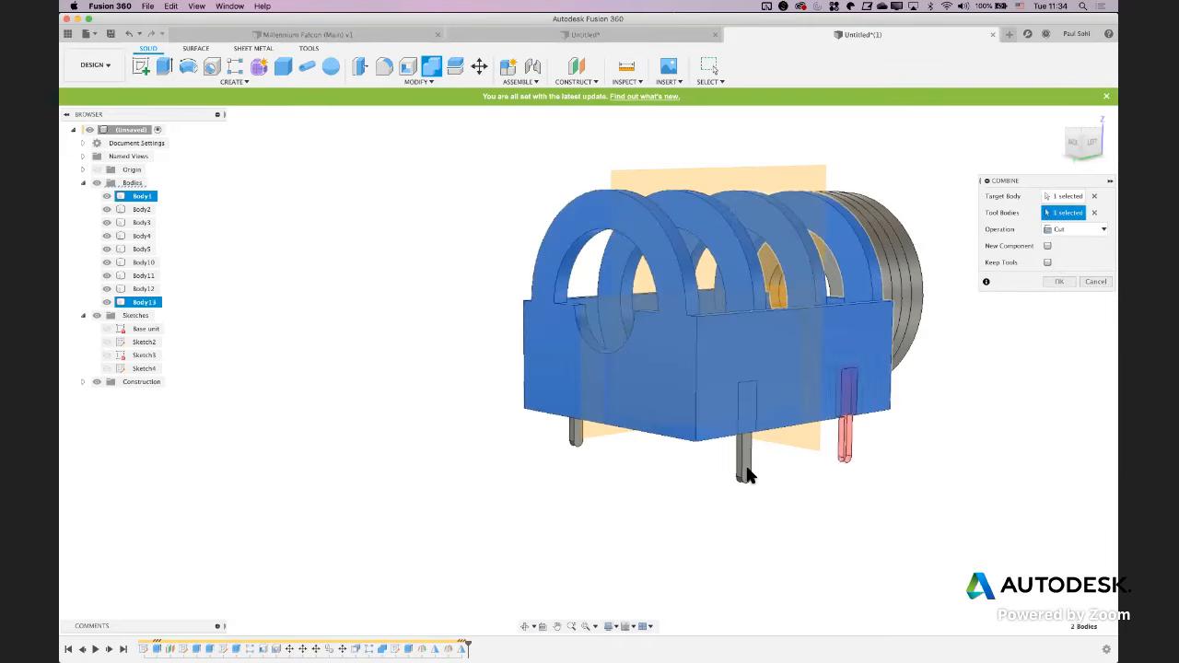
pyautogui.click(745, 465)
pyautogui.click(575, 444)
pyautogui.keyDown('shift'); pyautogui.moveTo(574, 441); pyautogui.dragTo(666, 489, button='middle'); pyautogui.keyUp('shift')
pyautogui.click(678, 452)
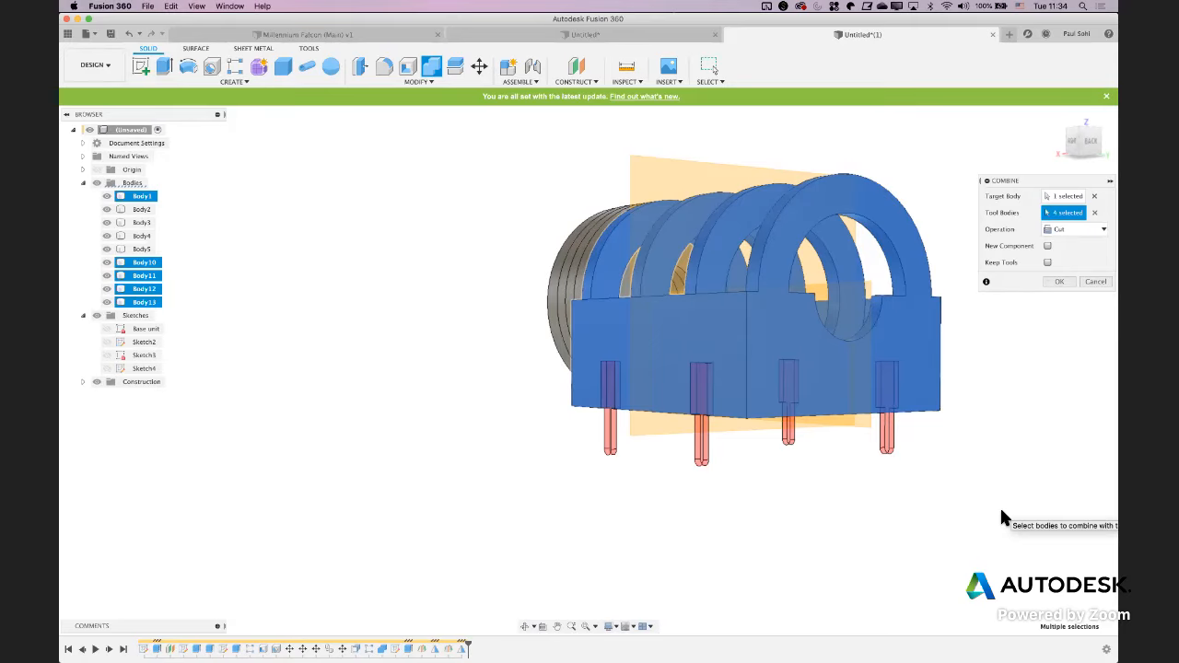
pyautogui.hscroll(3, 1002, 511)
pyautogui.scroll(2, 1002, 511)
pyautogui.keyDown('shift'); pyautogui.moveTo(904, 491); pyautogui.dragTo(913, 508, button='middle'); pyautogui.keyUp('shift')
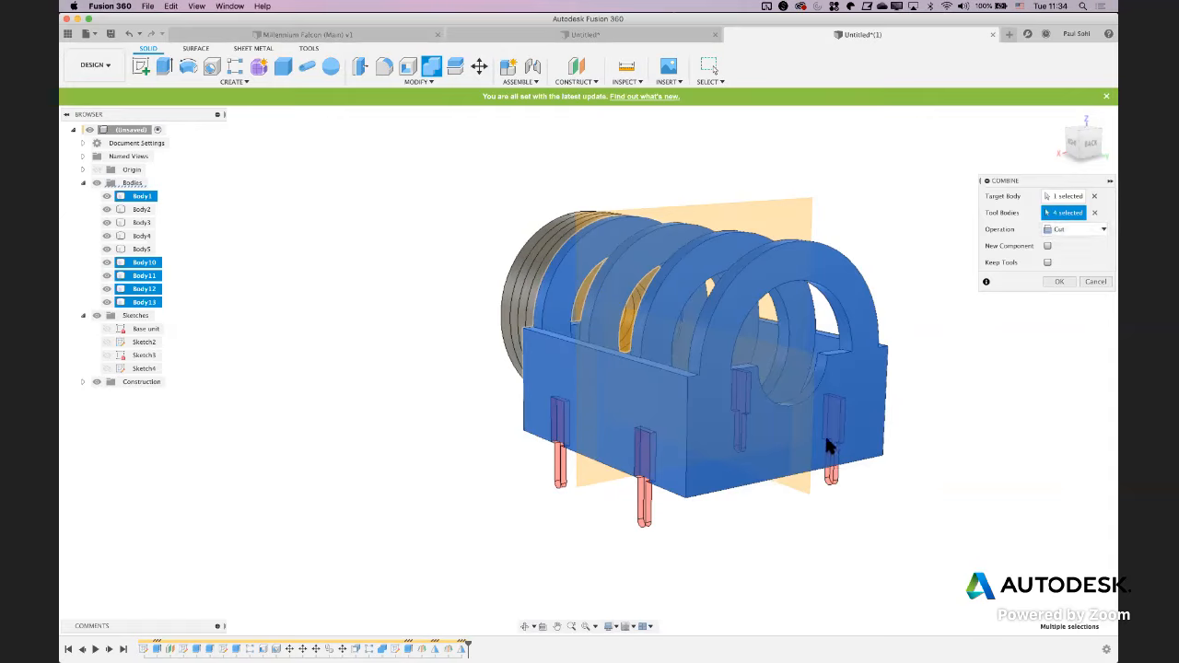
pyautogui.click(1055, 281)
# Chamfer the outer front edge of the round threaded collar by 1 mm with equal distance
pyautogui.keyDown('shift'); pyautogui.moveTo(1000, 484); pyautogui.dragTo(1039, 479, button='middle'); pyautogui.keyUp('shift')
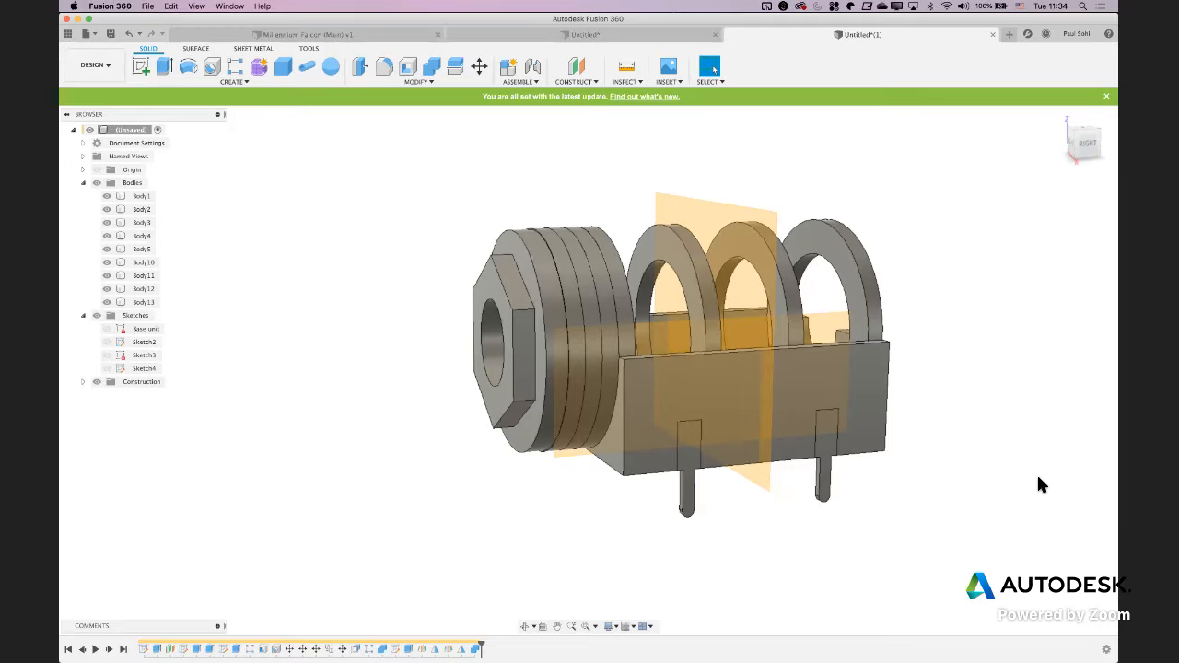
pyautogui.keyDown('shift'); pyautogui.moveTo(982, 495); pyautogui.dragTo(975, 492, button='middle'); pyautogui.keyUp('shift')
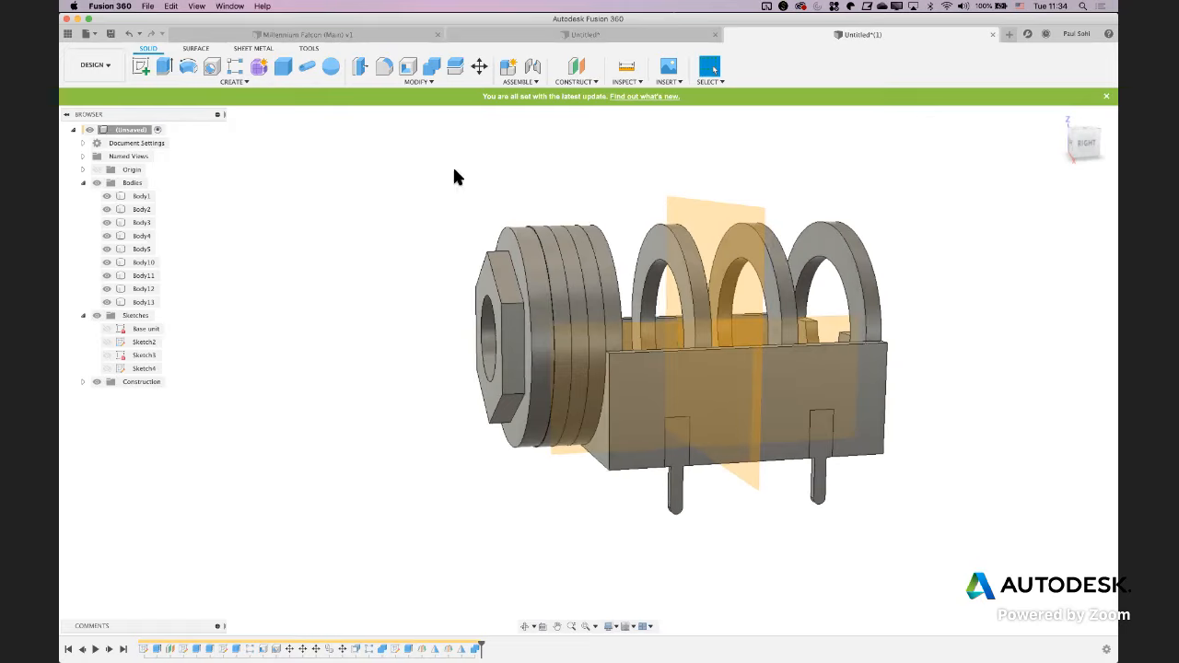
pyautogui.click(394, 84)
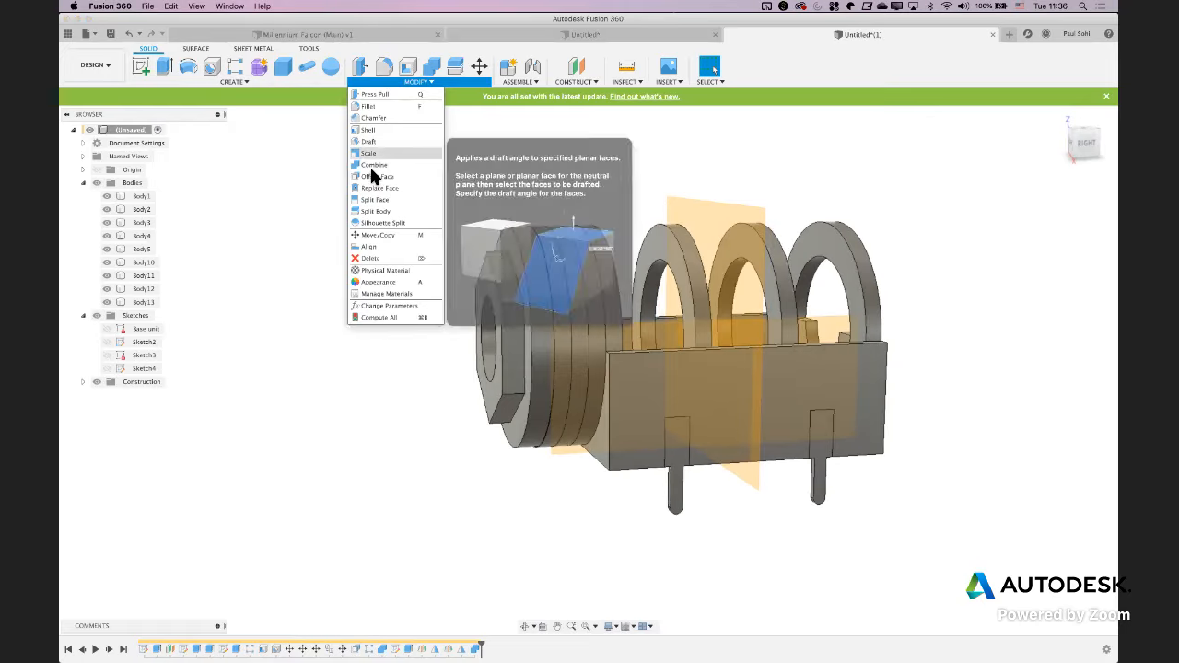
pyautogui.click(369, 117)
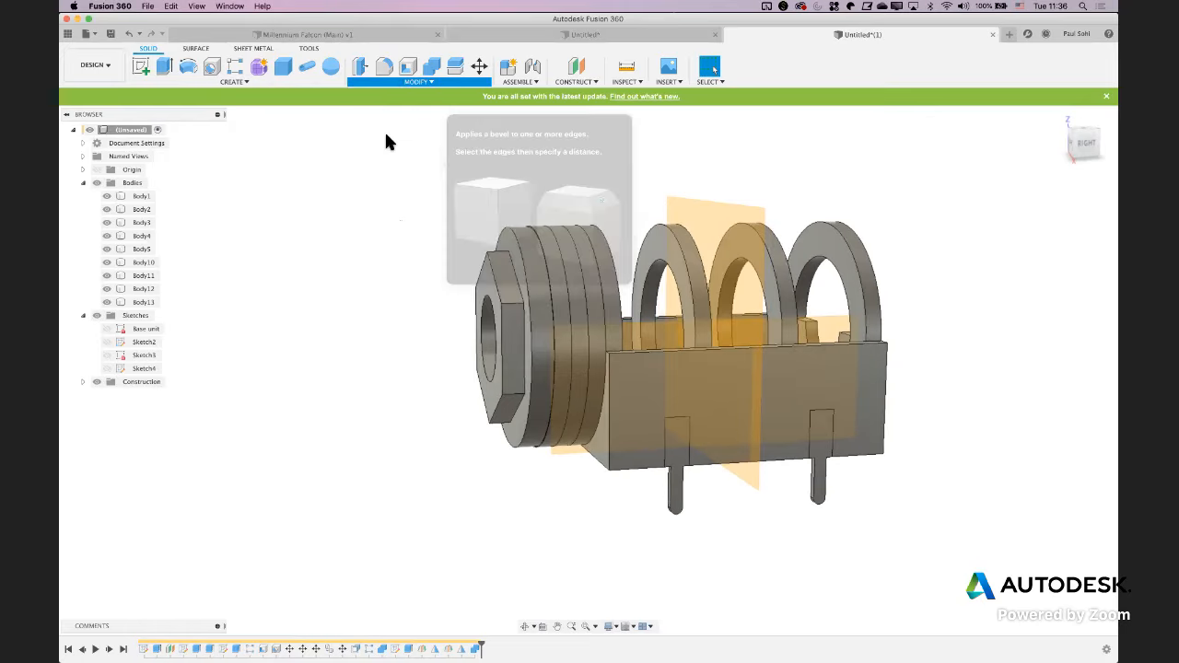
pyautogui.click(510, 235)
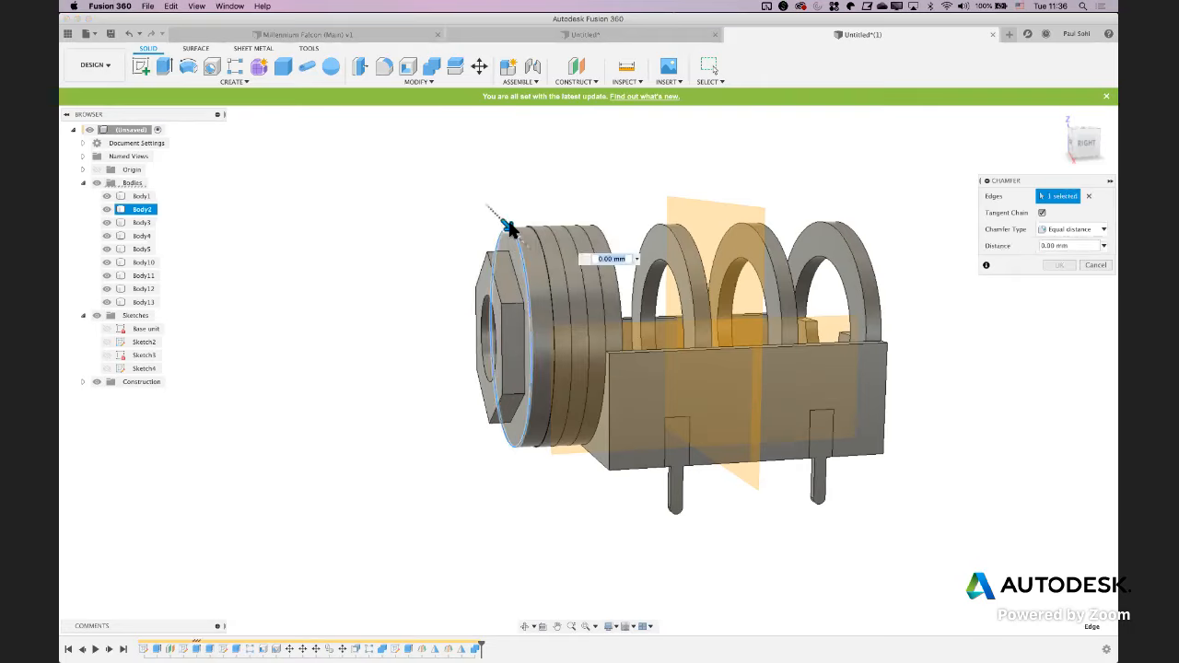
pyautogui.moveTo(518, 234); pyautogui.dragTo(523, 240)
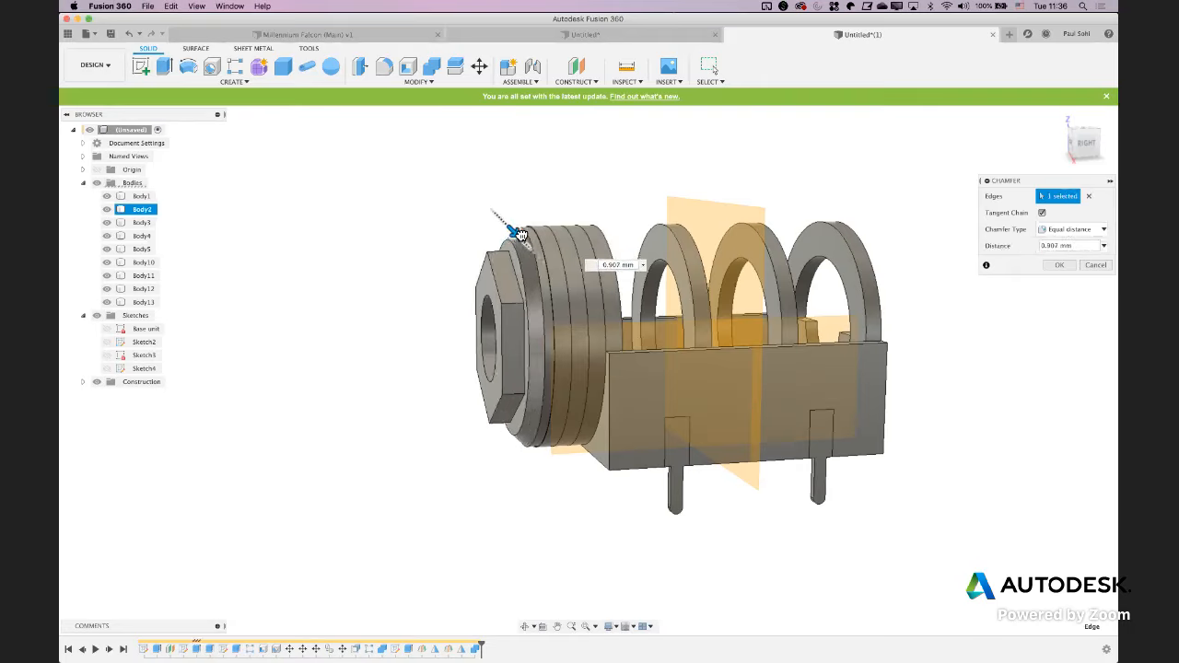
pyautogui.press('Return')
# Chamfer the six front edges of the hexagonal nut by 1 mm with equal distance
pyautogui.rightClick(420, 255)
pyautogui.click(442, 257)
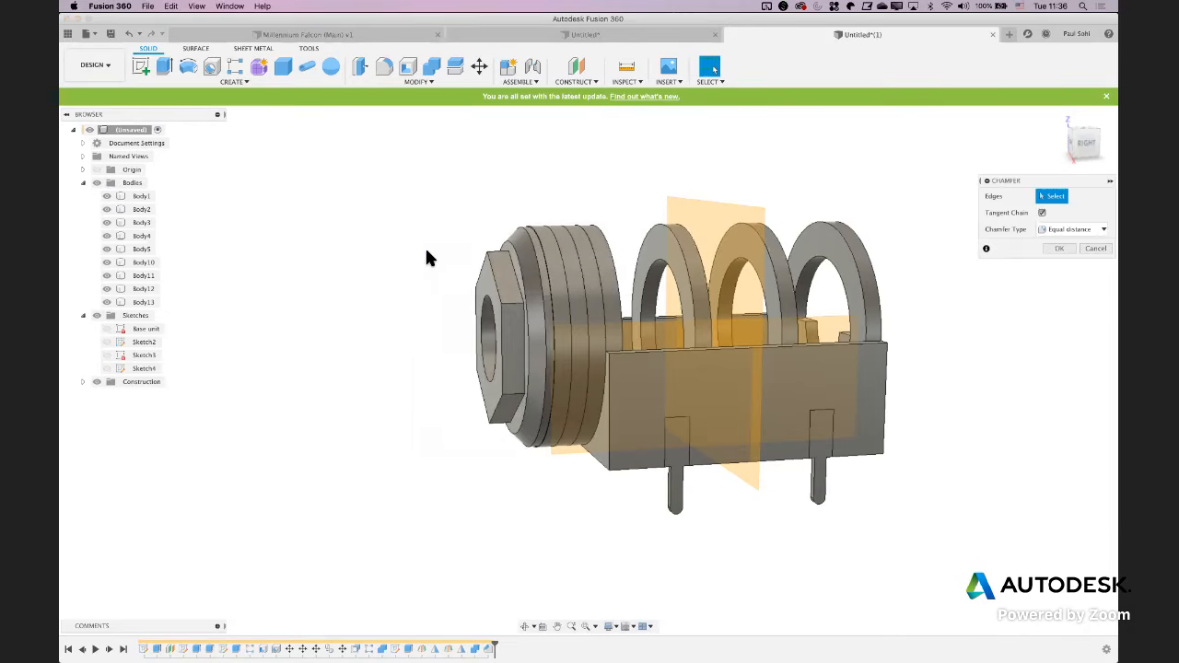
pyautogui.click(493, 283)
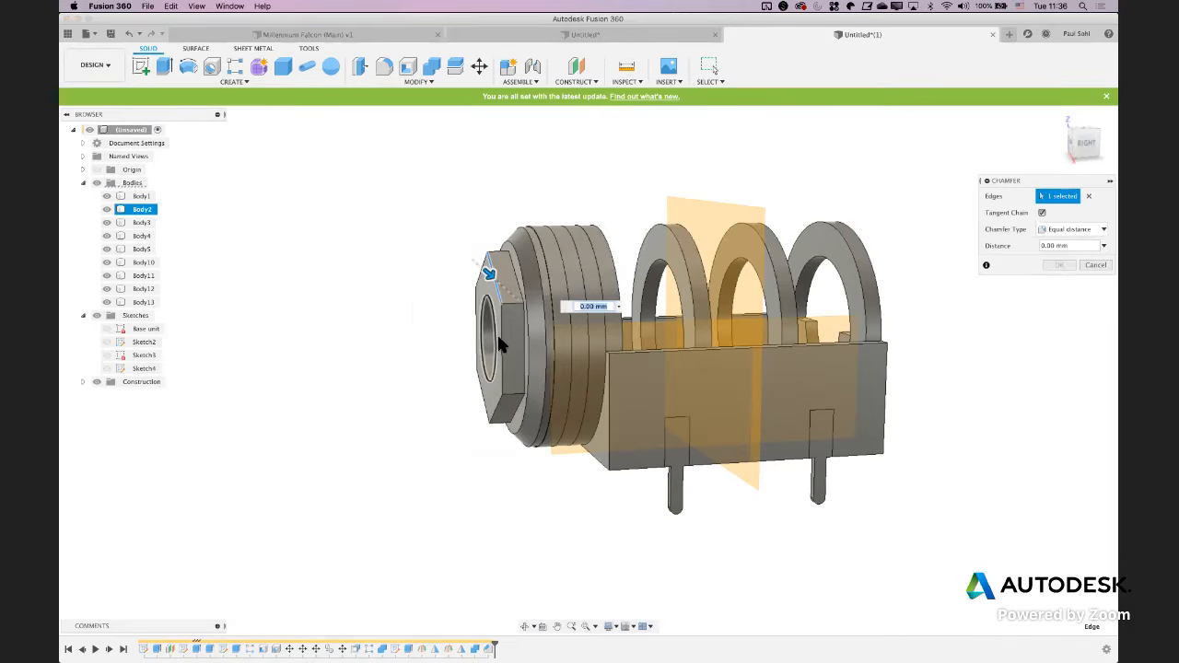
pyautogui.click(496, 415)
pyautogui.click(492, 416)
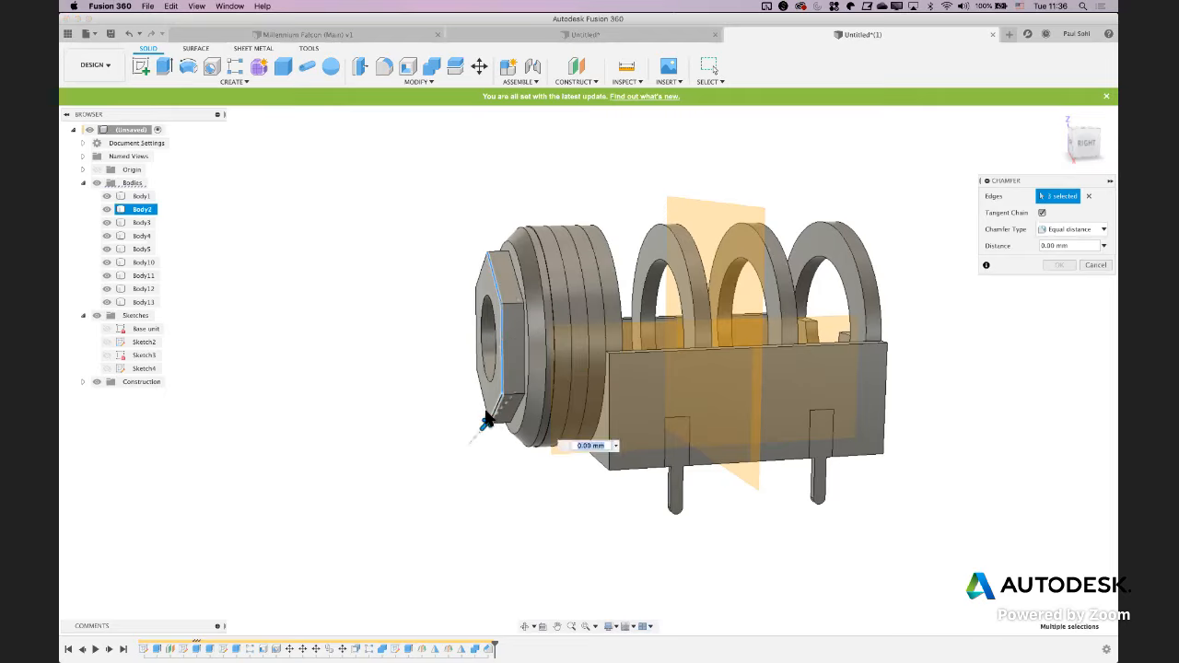
pyautogui.click(481, 393)
pyautogui.click(477, 350)
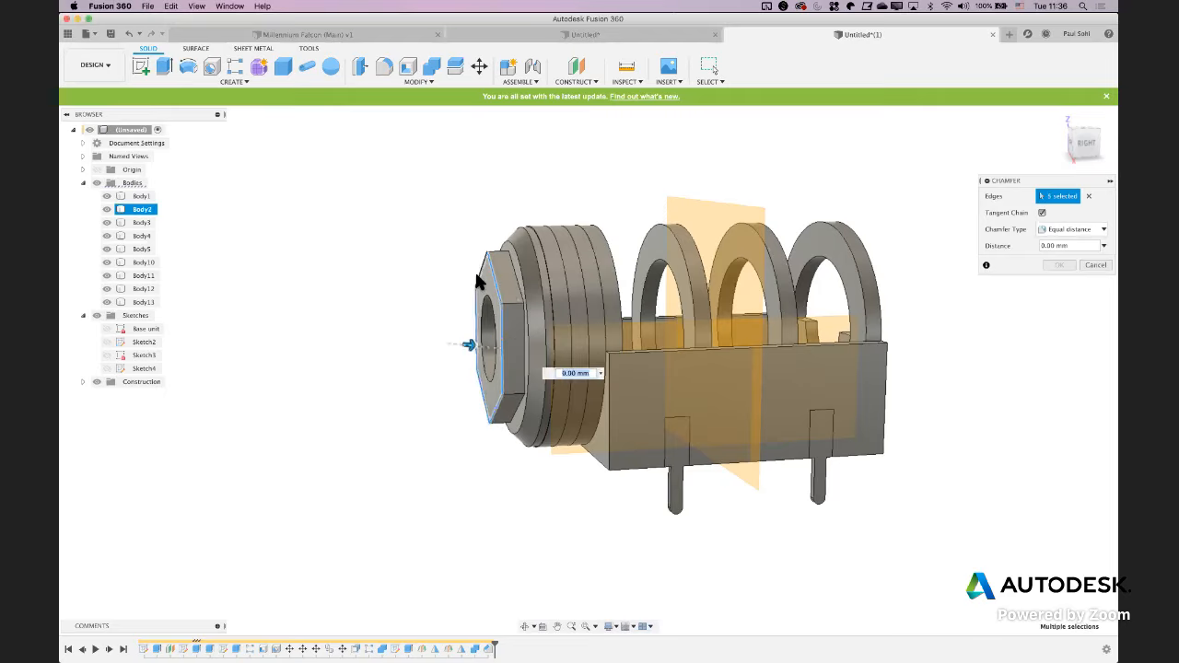
pyautogui.click(481, 269)
pyautogui.write('1')
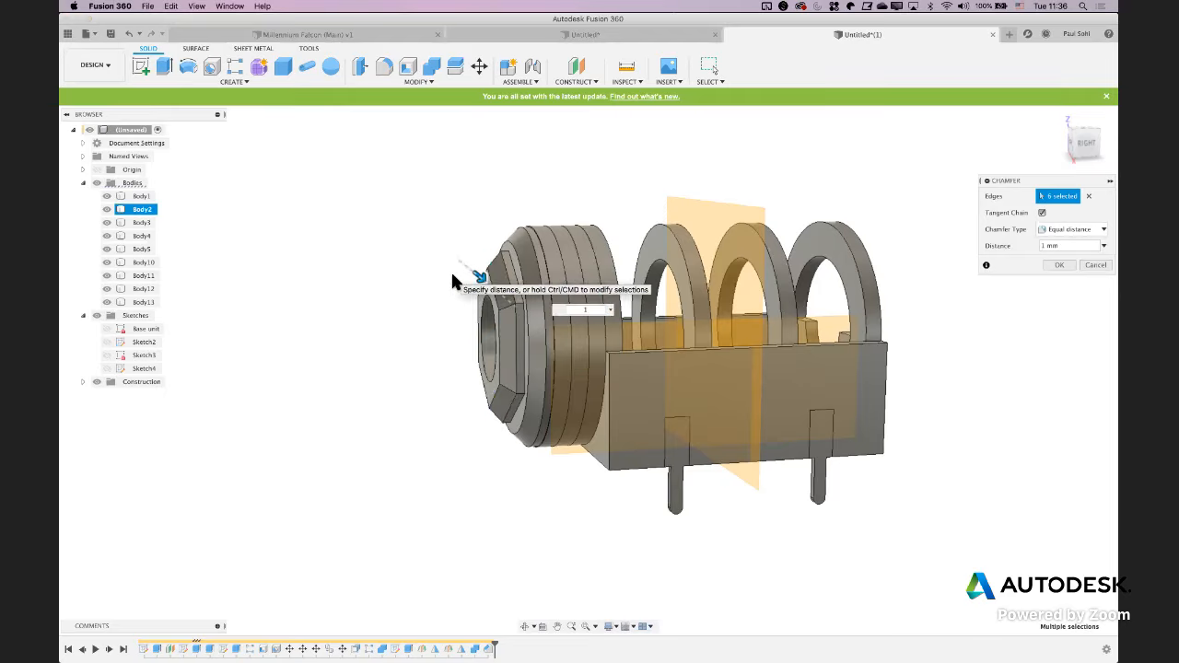
pyautogui.press('Return')
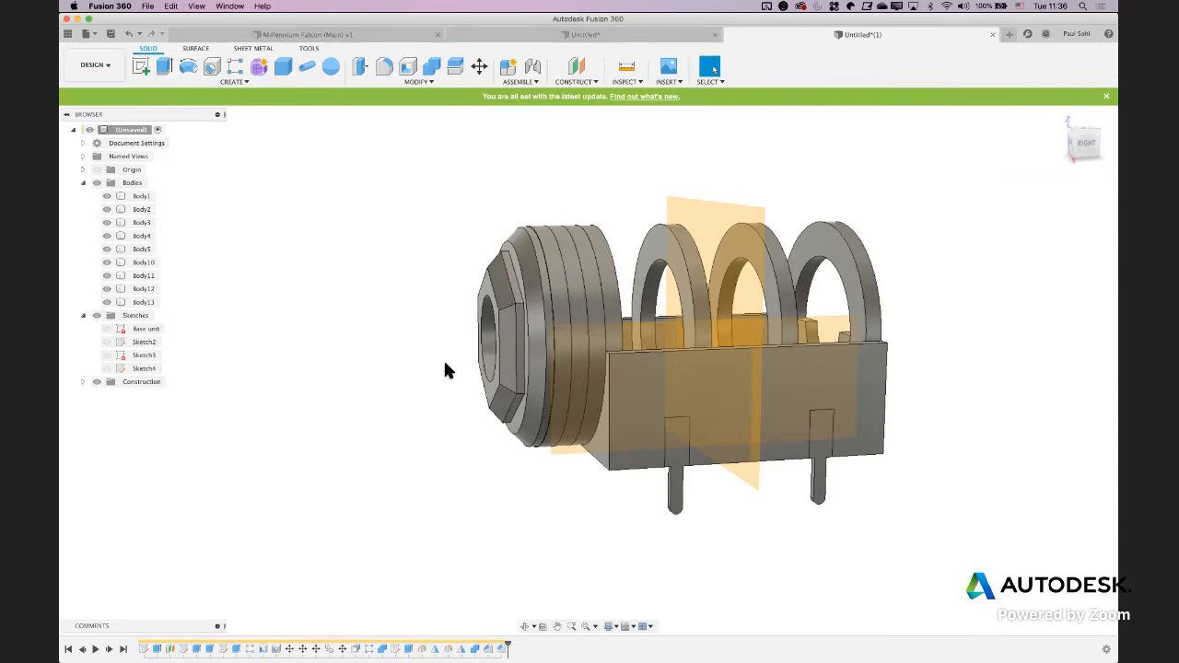
# Apply the Brass - Polished appearance from the metal library to the four pin bodies
pyautogui.keyDown('shift'); pyautogui.moveTo(402, 421); pyautogui.dragTo(386, 417, button='middle'); pyautogui.keyUp('shift')
pyautogui.press('a')
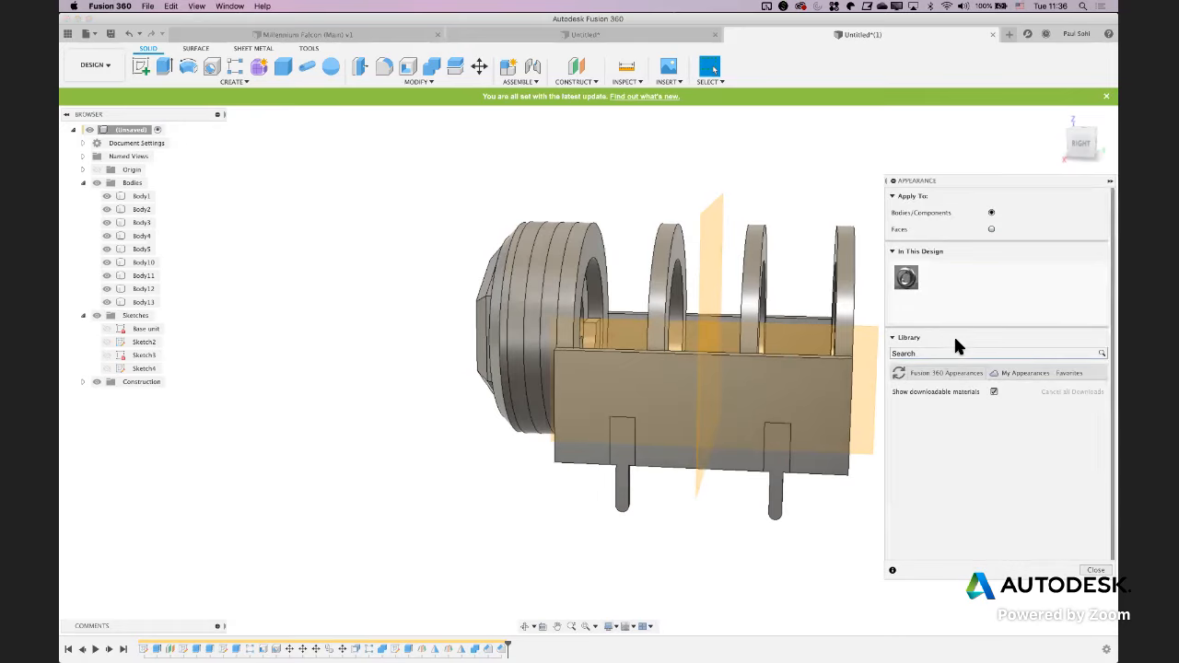
pyautogui.click(917, 466)
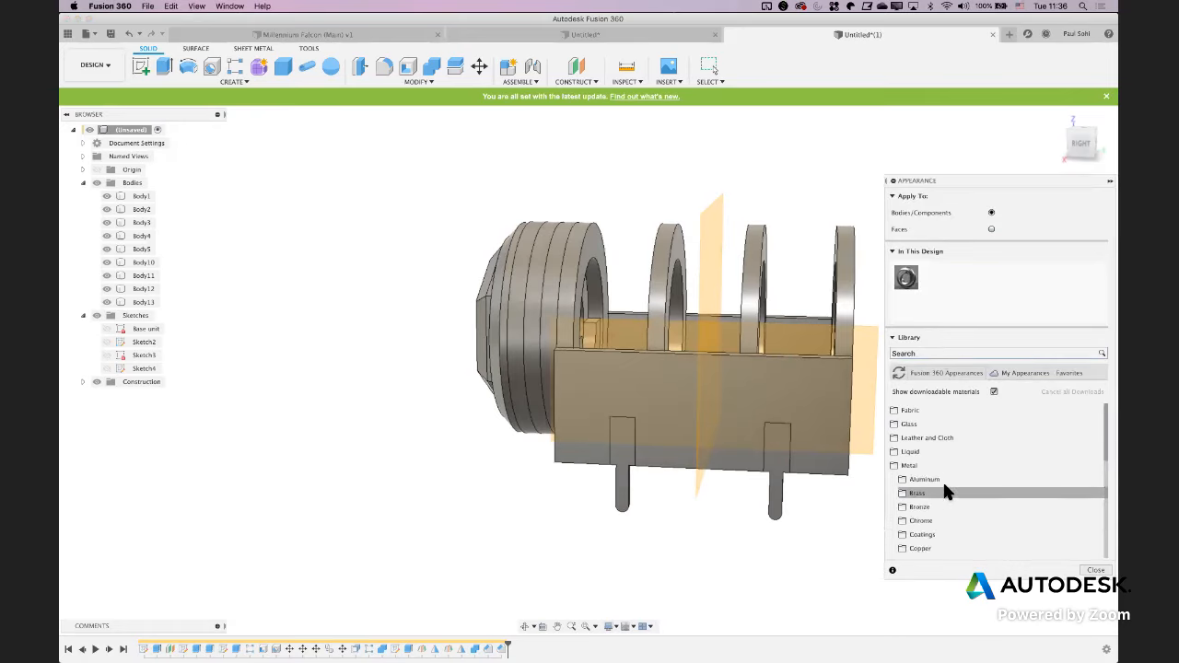
pyautogui.click(930, 489)
pyautogui.scroll(-1, 964, 490)
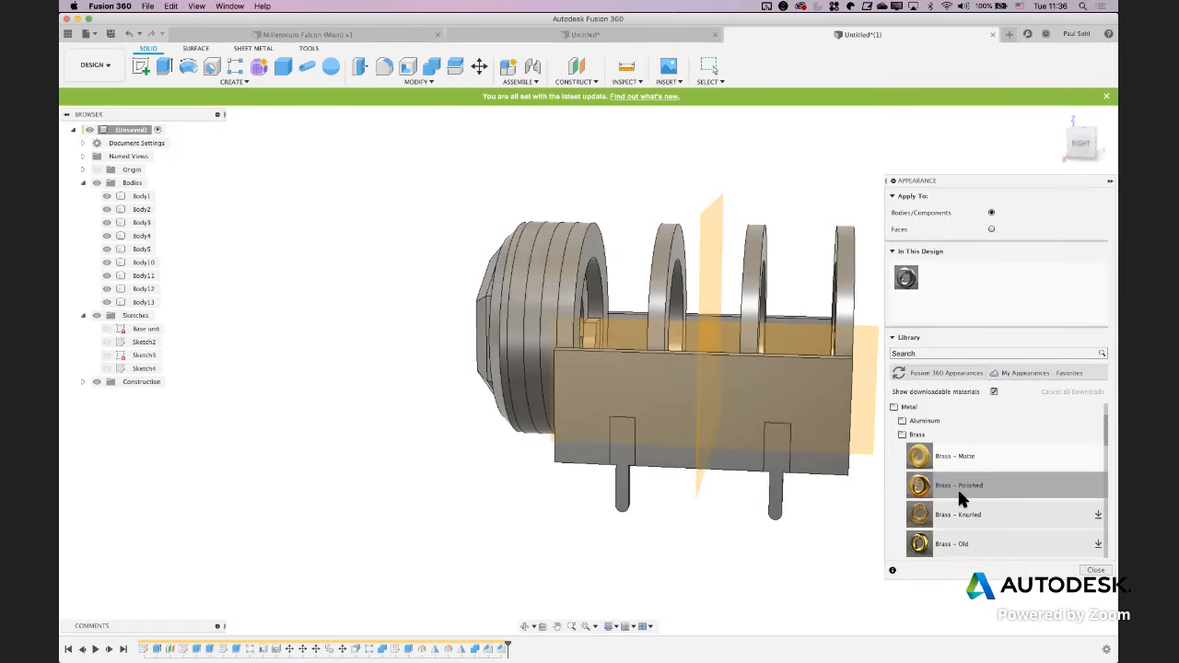
pyautogui.moveTo(958, 487); pyautogui.dragTo(603, 541)
pyautogui.keyDown('shift'); pyautogui.moveTo(603, 541); pyautogui.dragTo(502, 535, button='middle'); pyautogui.keyUp('shift')
pyautogui.moveTo(941, 485); pyautogui.dragTo(767, 502)
pyautogui.moveTo(962, 498); pyautogui.dragTo(626, 512)
pyautogui.click(1092, 571)
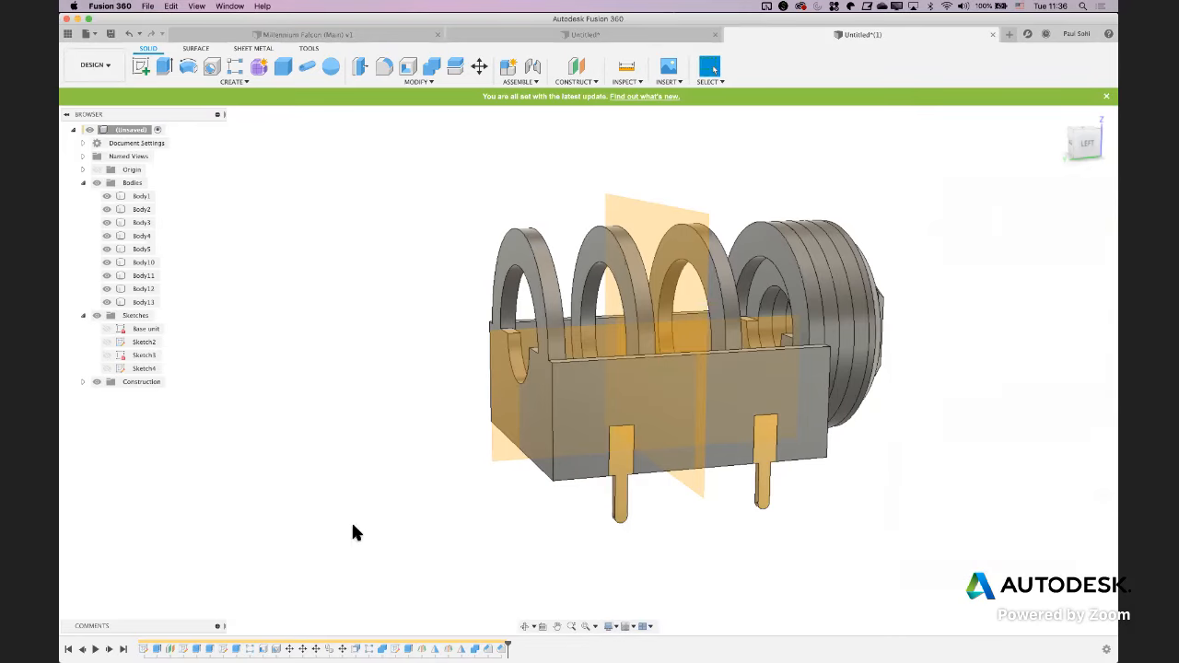
# Export the design as a STEP file named 1/4" Jack to the Downloads folder
pyautogui.keyDown('shift'); pyautogui.moveTo(315, 497); pyautogui.dragTo(504, 498, button='middle'); pyautogui.keyUp('shift')
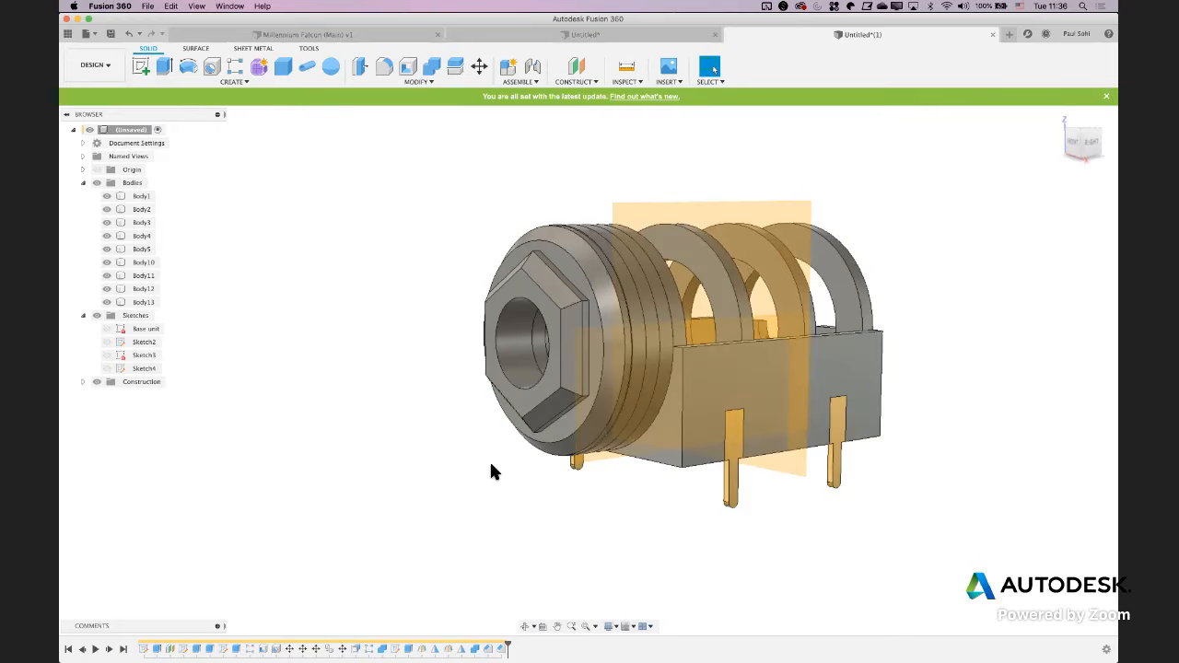
pyautogui.hscroll(5, 492, 465)
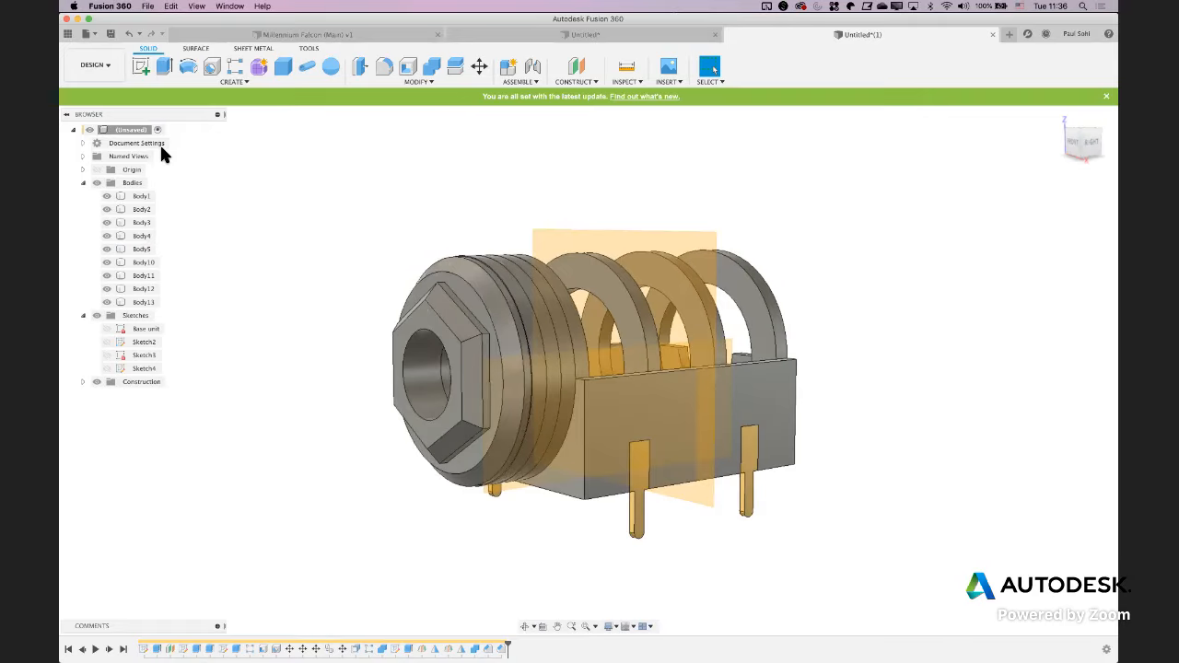
pyautogui.click(90, 35)
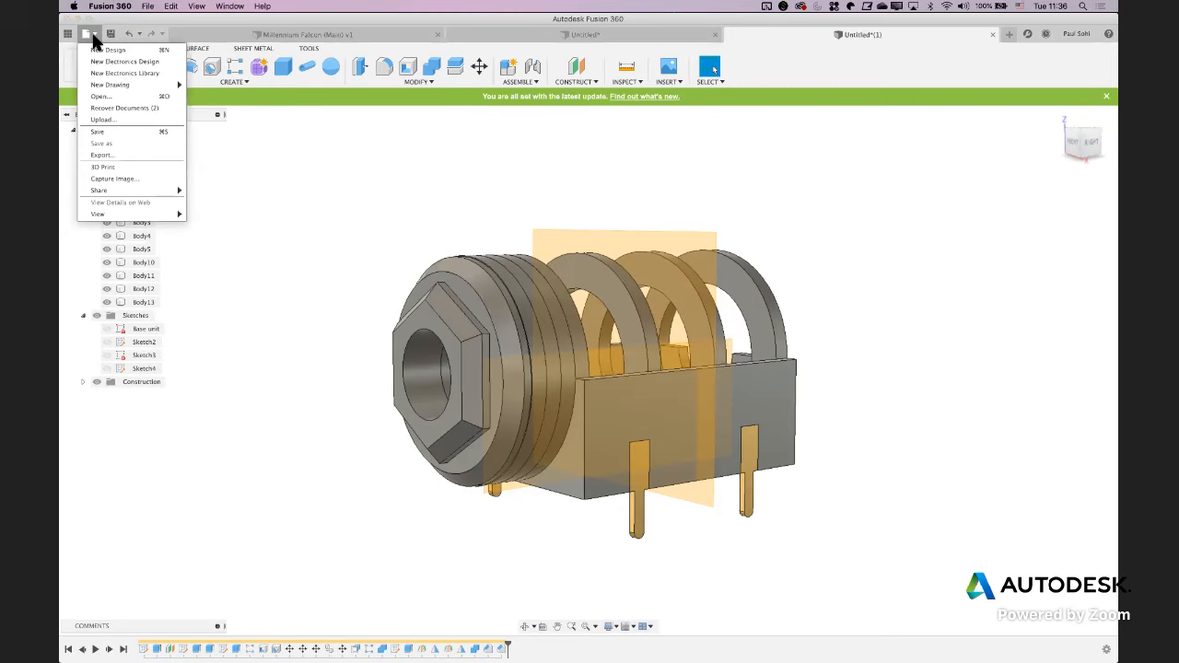
pyautogui.click(101, 155)
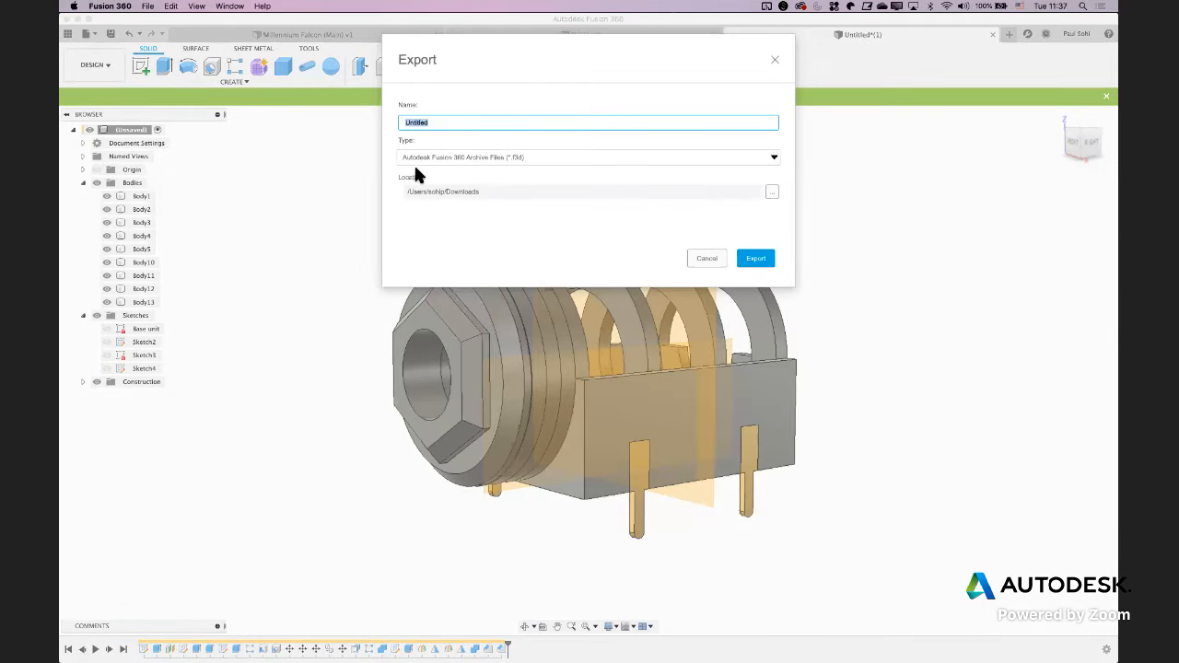
pyautogui.click(481, 159)
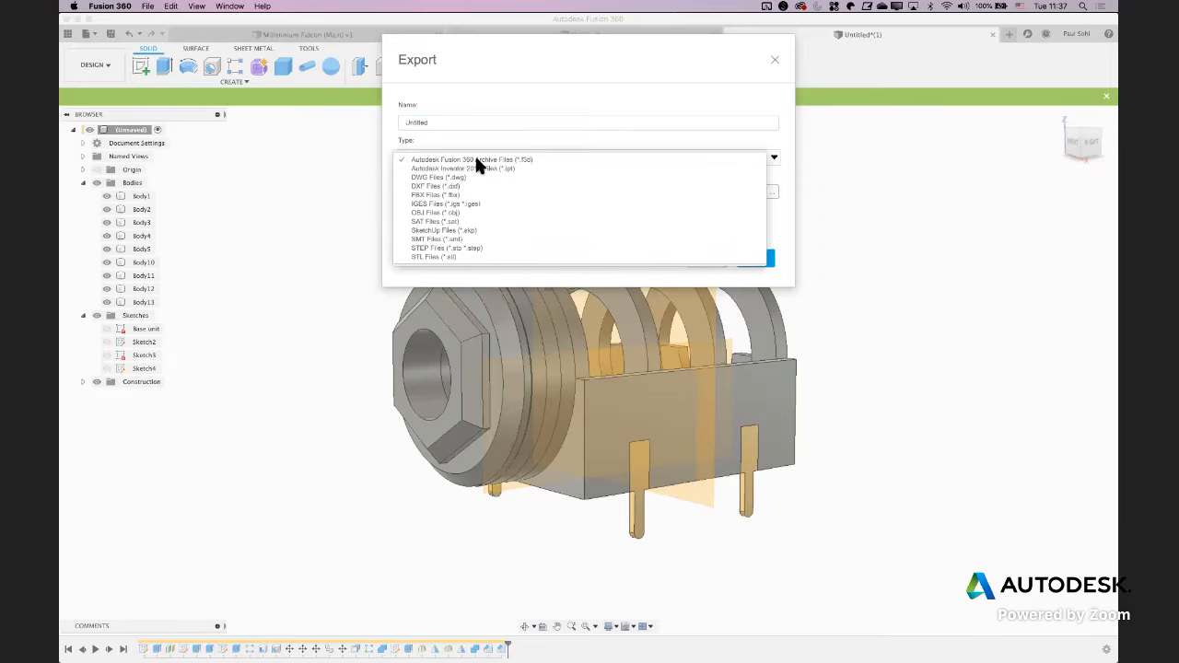
pyautogui.click(439, 247)
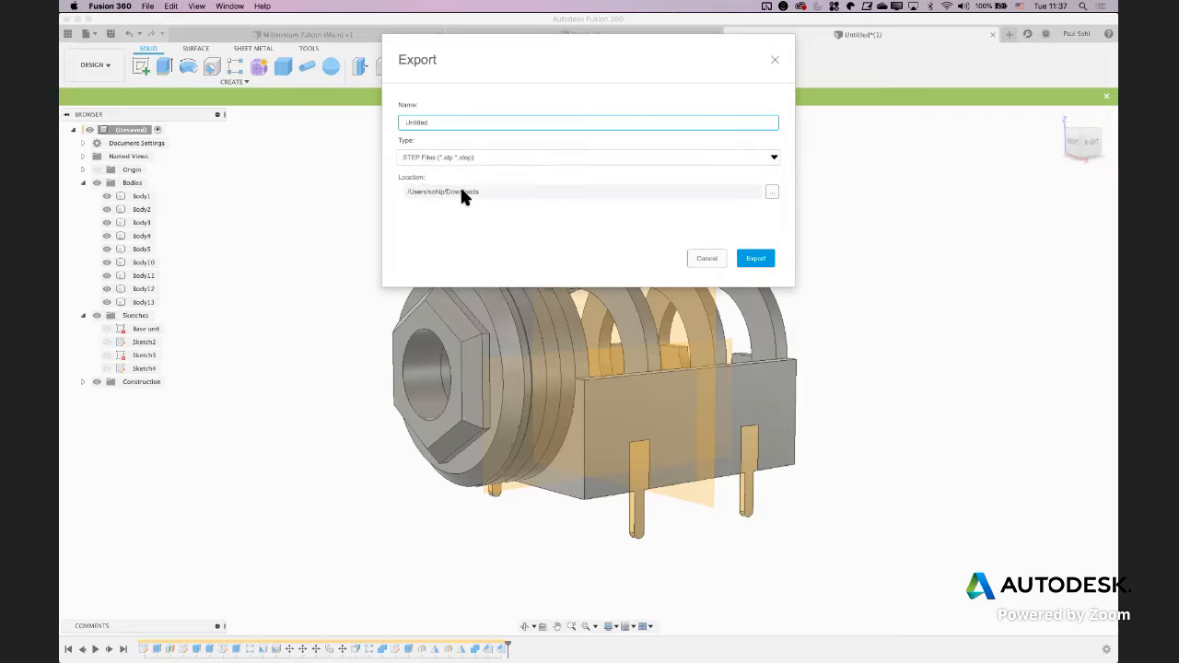
pyautogui.doubleClick(442, 124)
pyautogui.write('1/4" Jack')
pyautogui.click(756, 259)
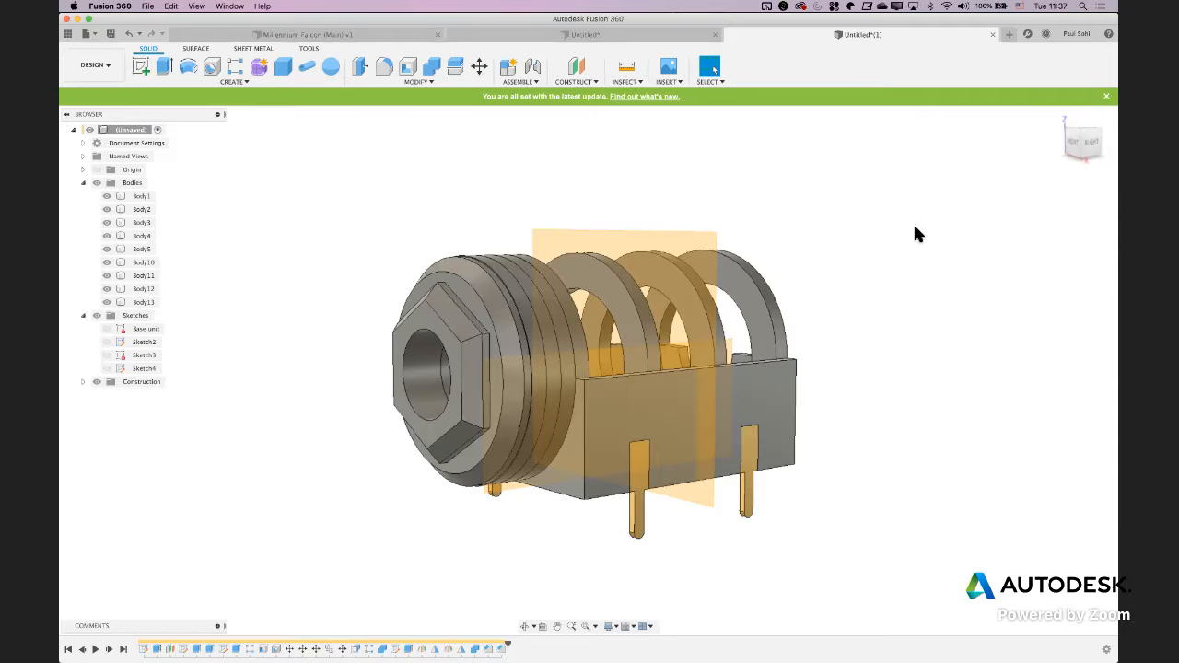
# Switch to Finder and look for the exported file in the Downloads folder, grouping its contents by Date Modified
pyautogui.moveTo(304, 656)
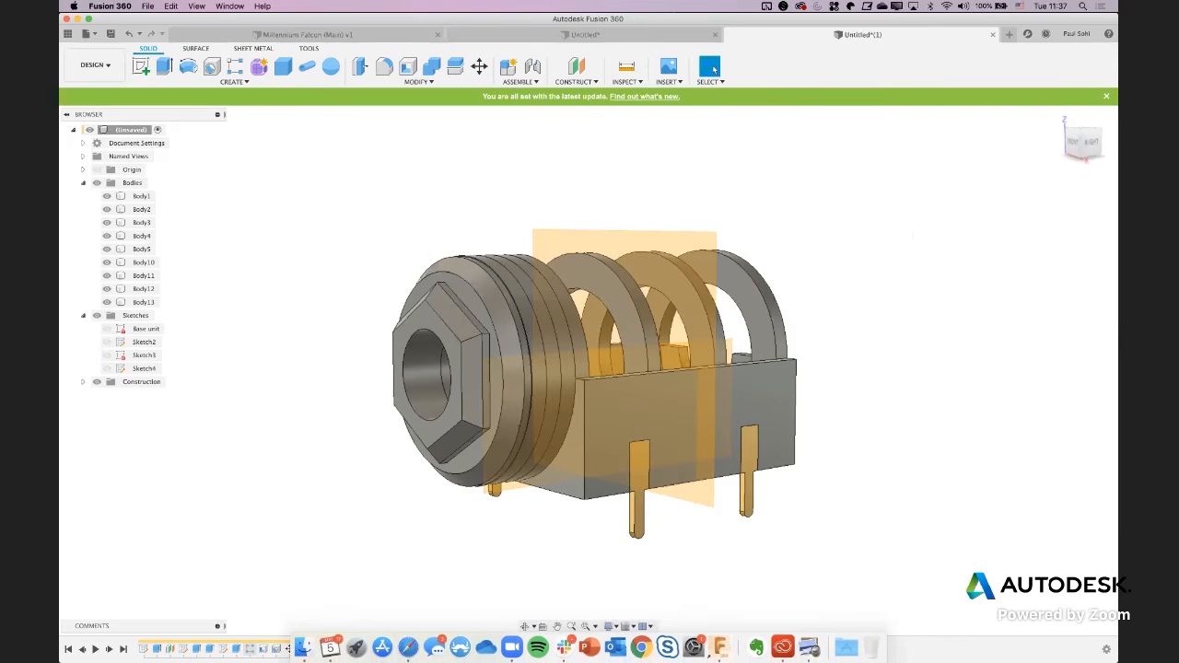
pyautogui.click(304, 648)
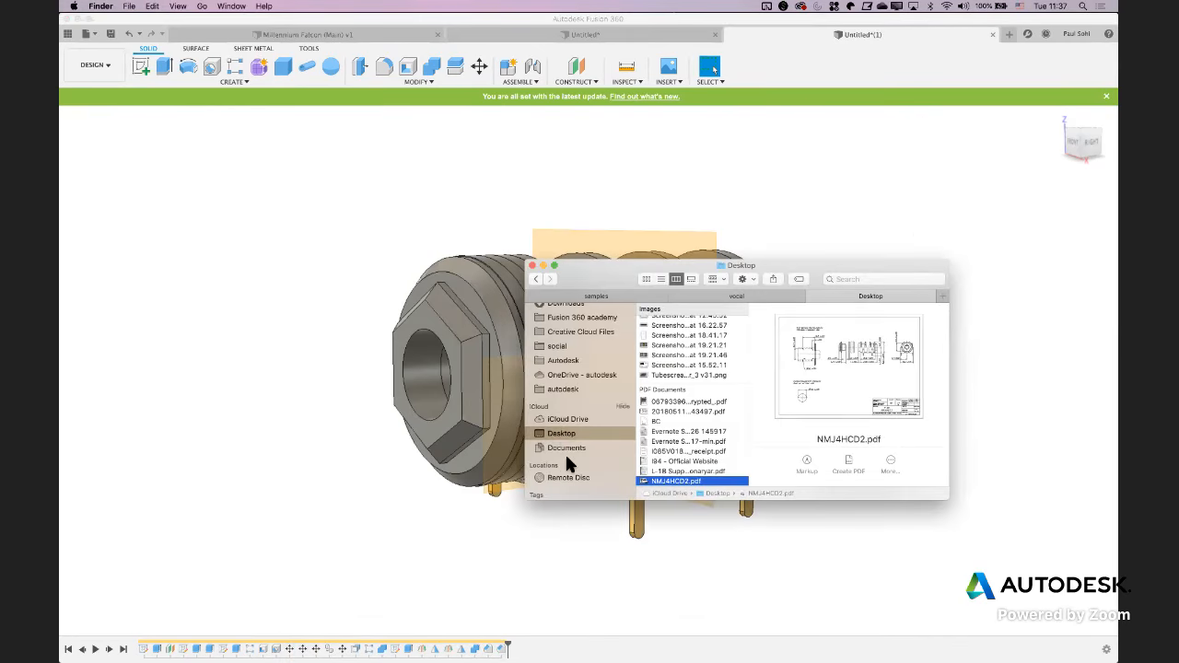
pyautogui.click(564, 351)
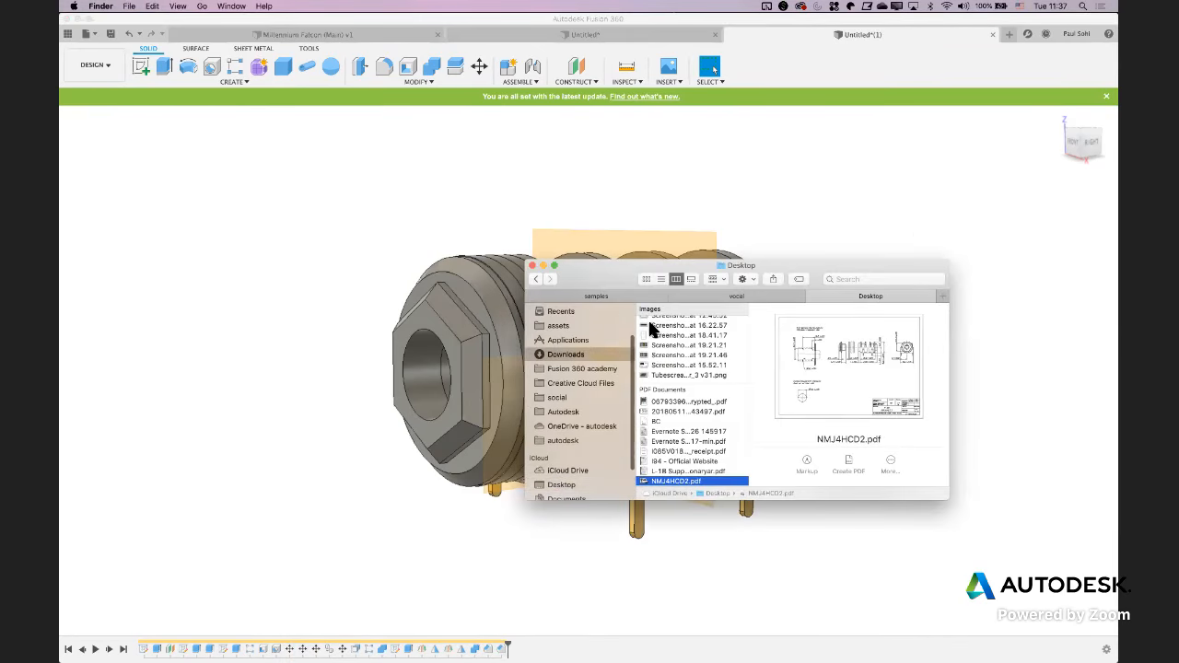
pyautogui.click(714, 280)
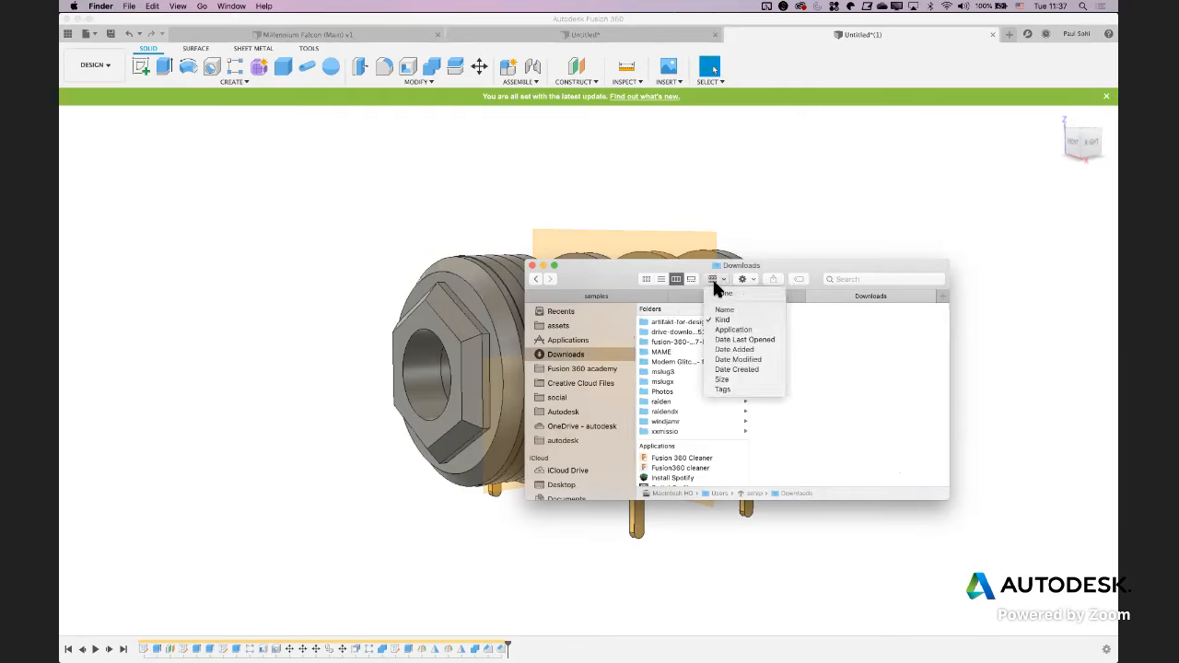
pyautogui.click(739, 359)
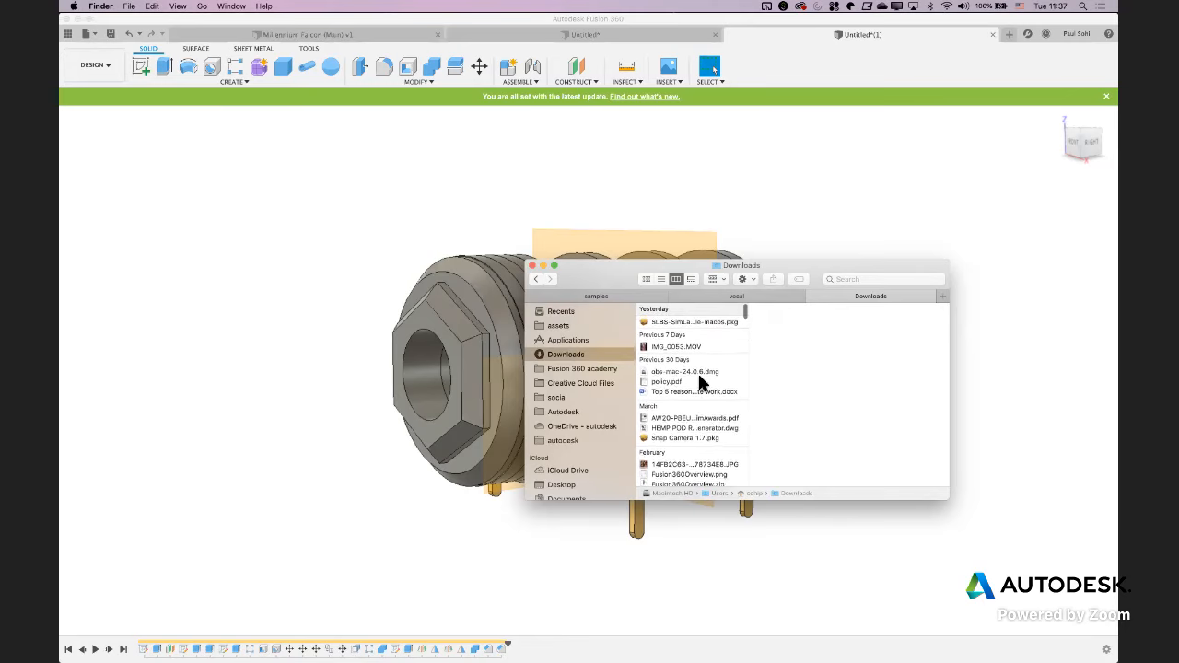
pyautogui.click(991, 300)
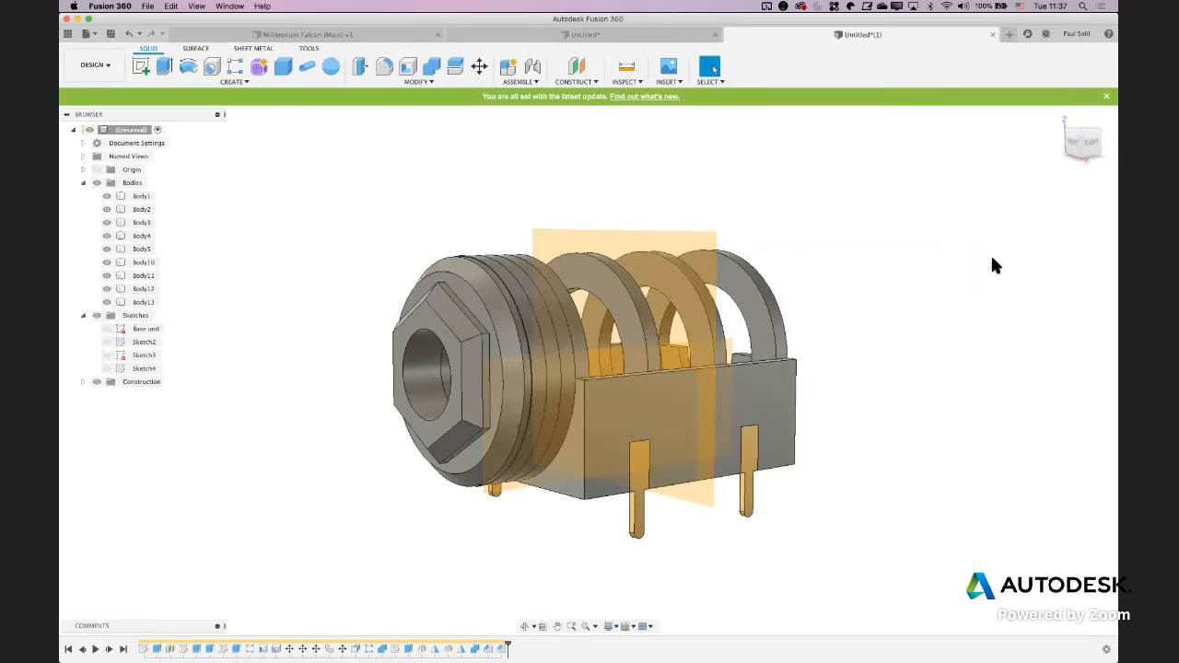
# In Fusion 360, export the design again as a STEP file named 1/4" JACK, with the Desktop as location
pyautogui.click(88, 33)
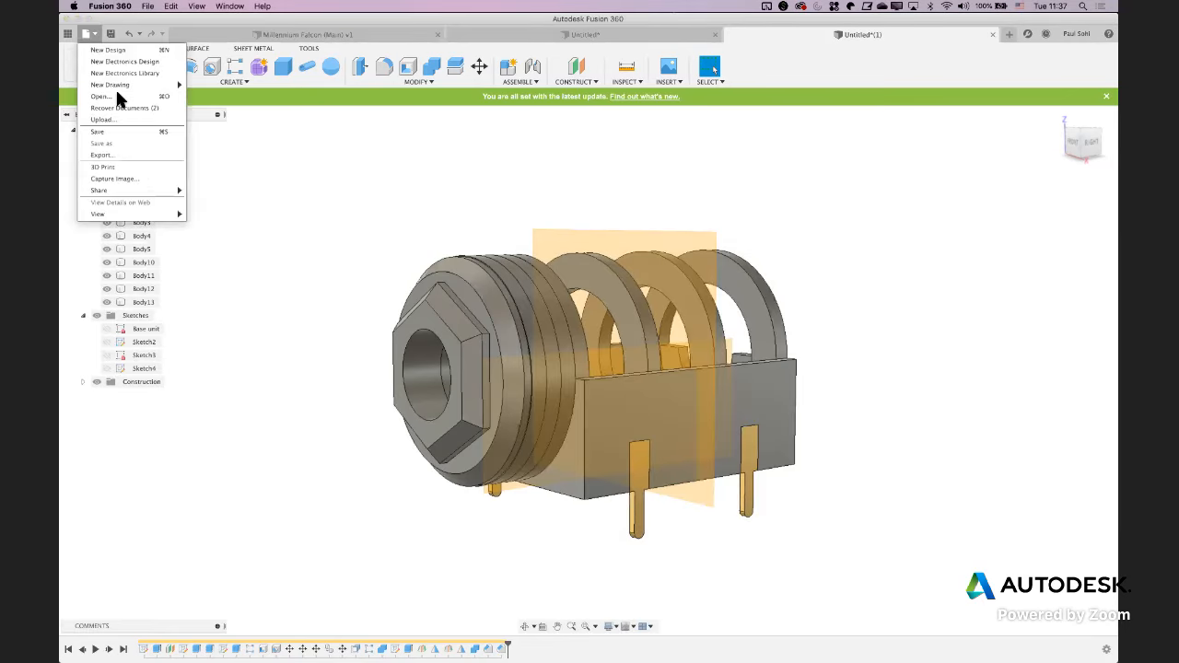
pyautogui.click(104, 155)
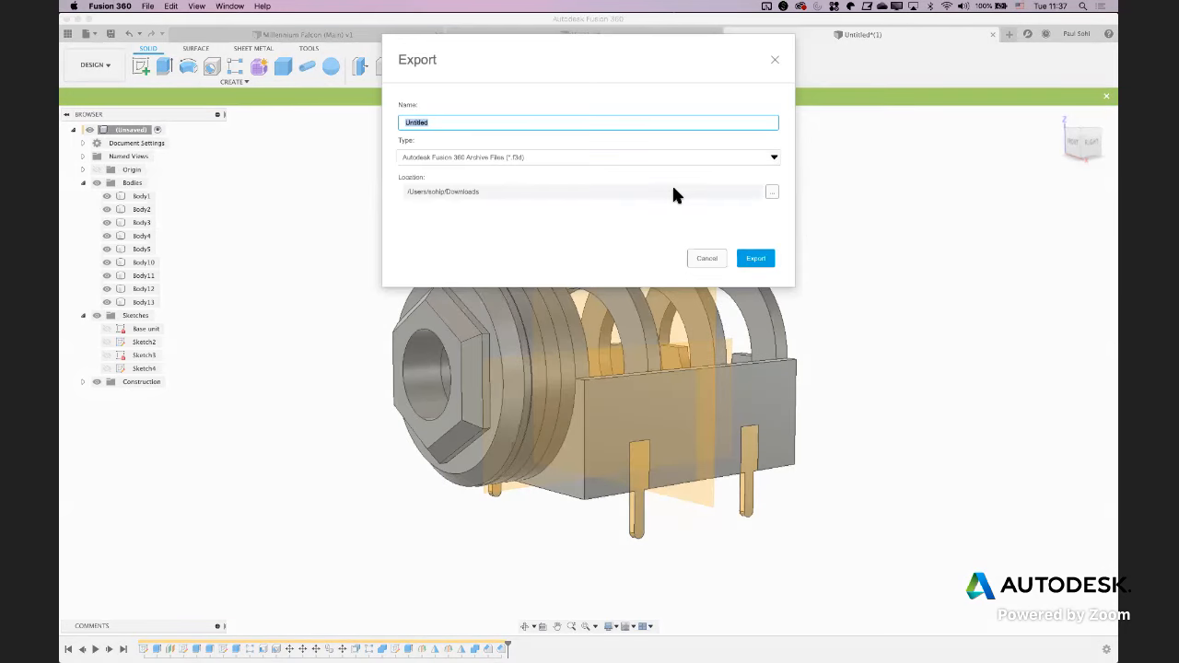
pyautogui.click(537, 157)
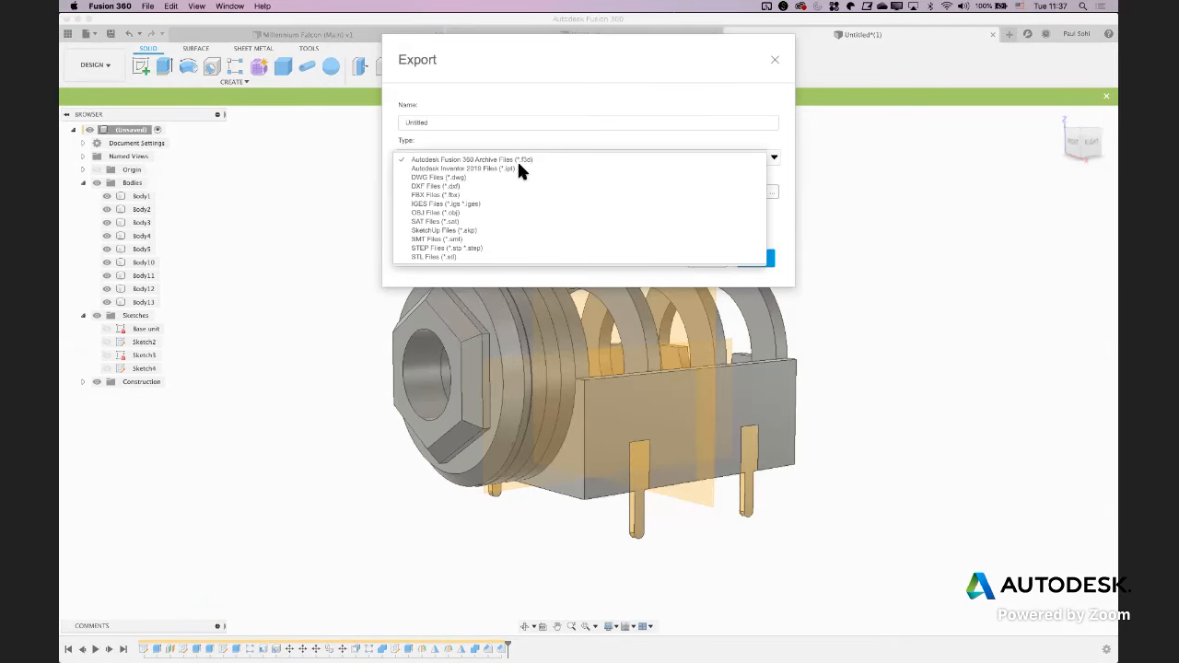
pyautogui.click(426, 248)
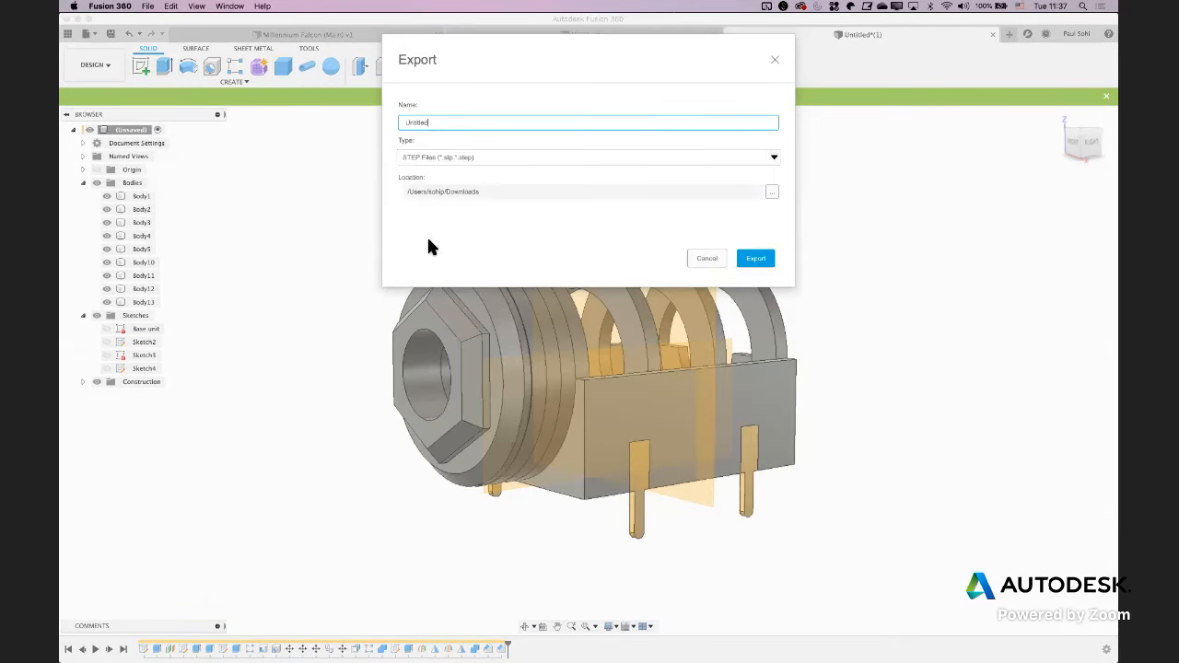
pyautogui.doubleClick(437, 127)
pyautogui.click(767, 193)
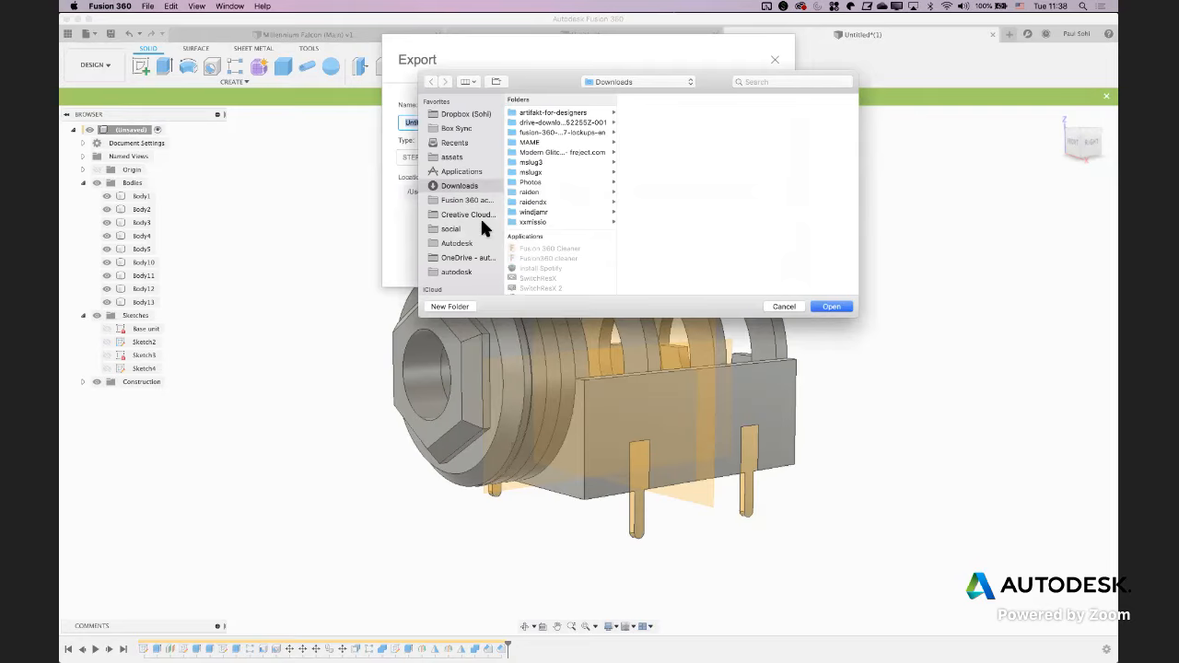
pyautogui.scroll(-2, 480, 225)
pyautogui.click(450, 228)
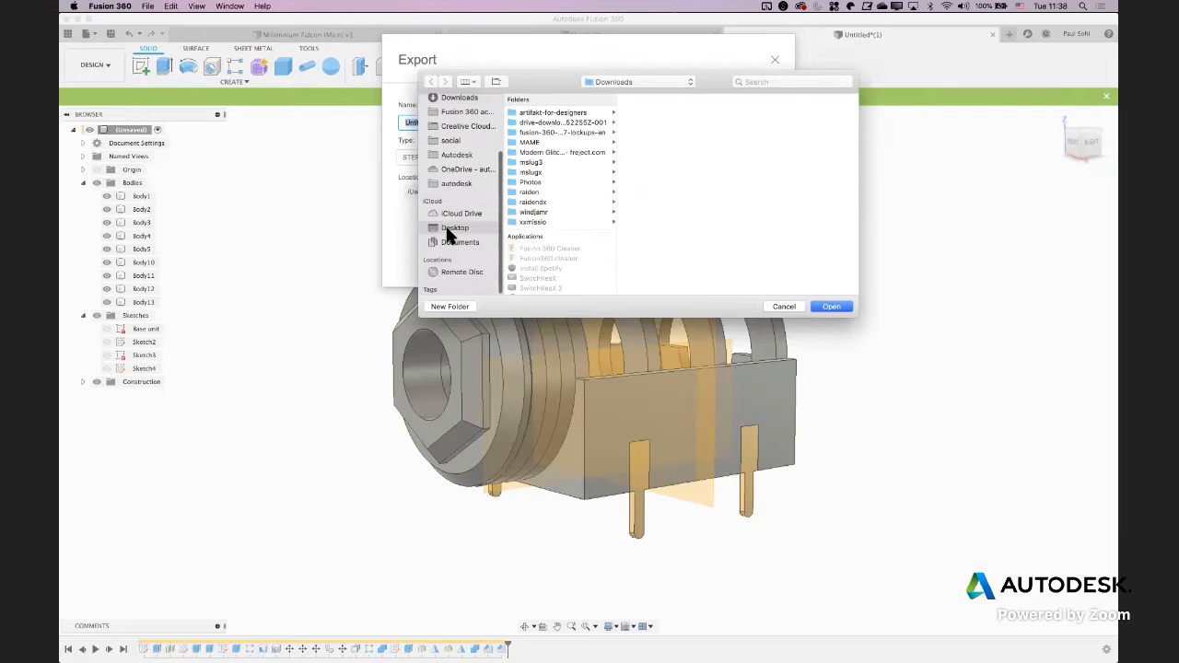
pyautogui.click(830, 306)
pyautogui.write('1/4" Jack')
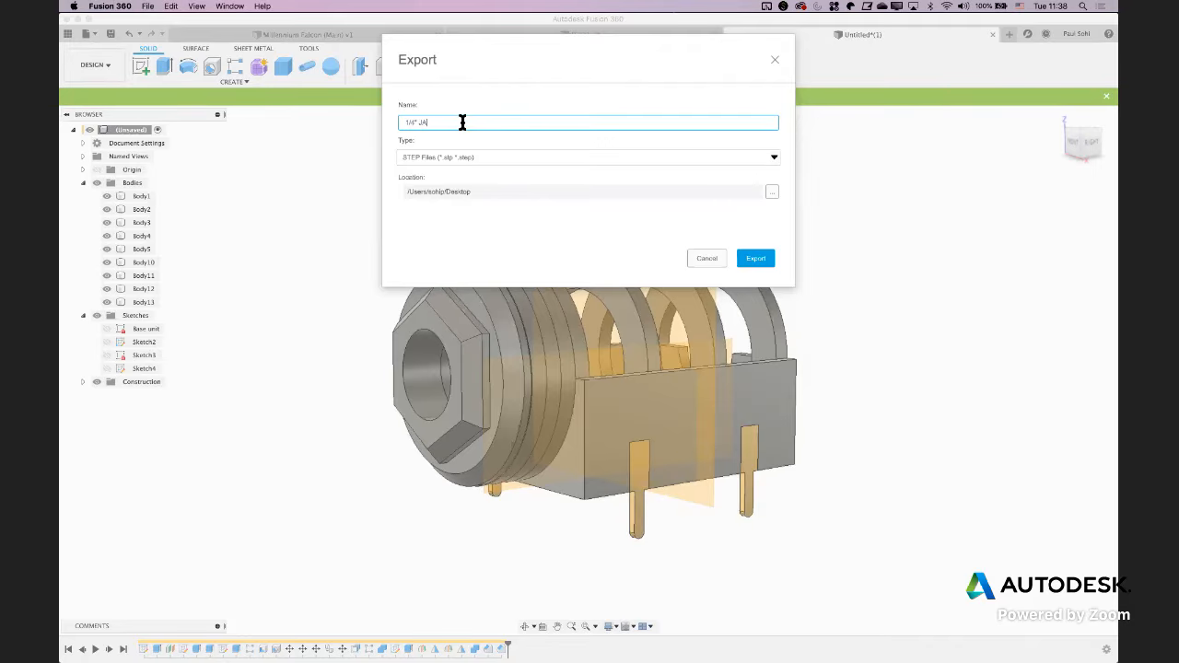
pyautogui.press('Return')
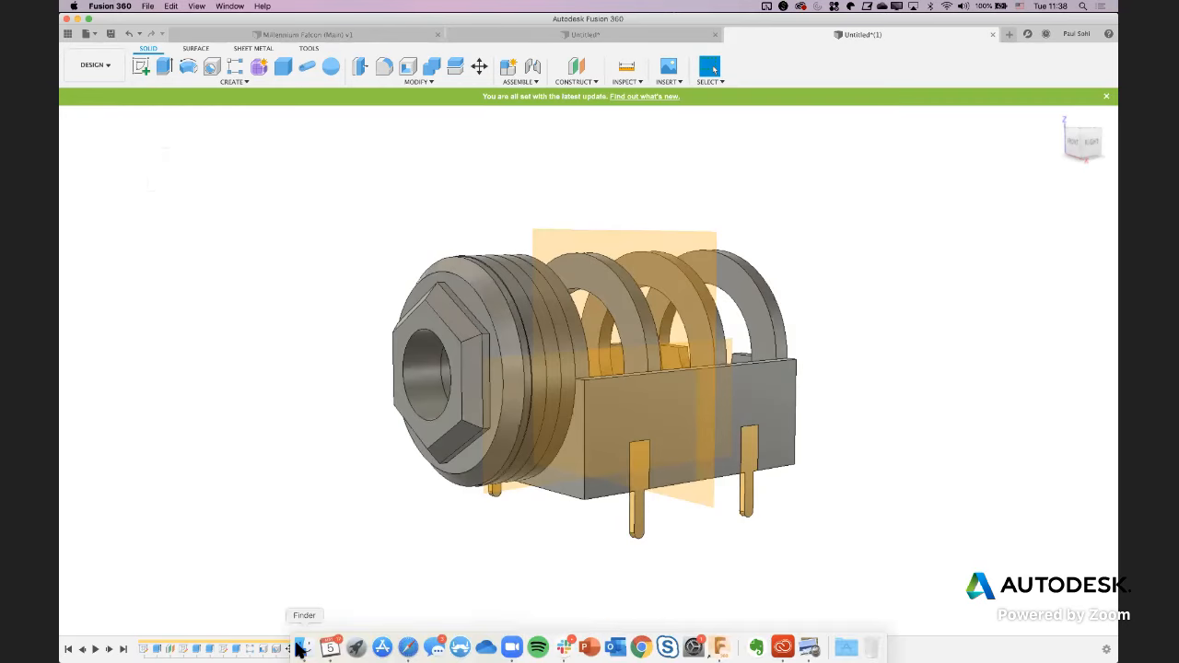
# Switch to Finder and look through the Desktop folder for the exported STEP file of the jack
pyautogui.click(297, 650)
pyautogui.click(559, 485)
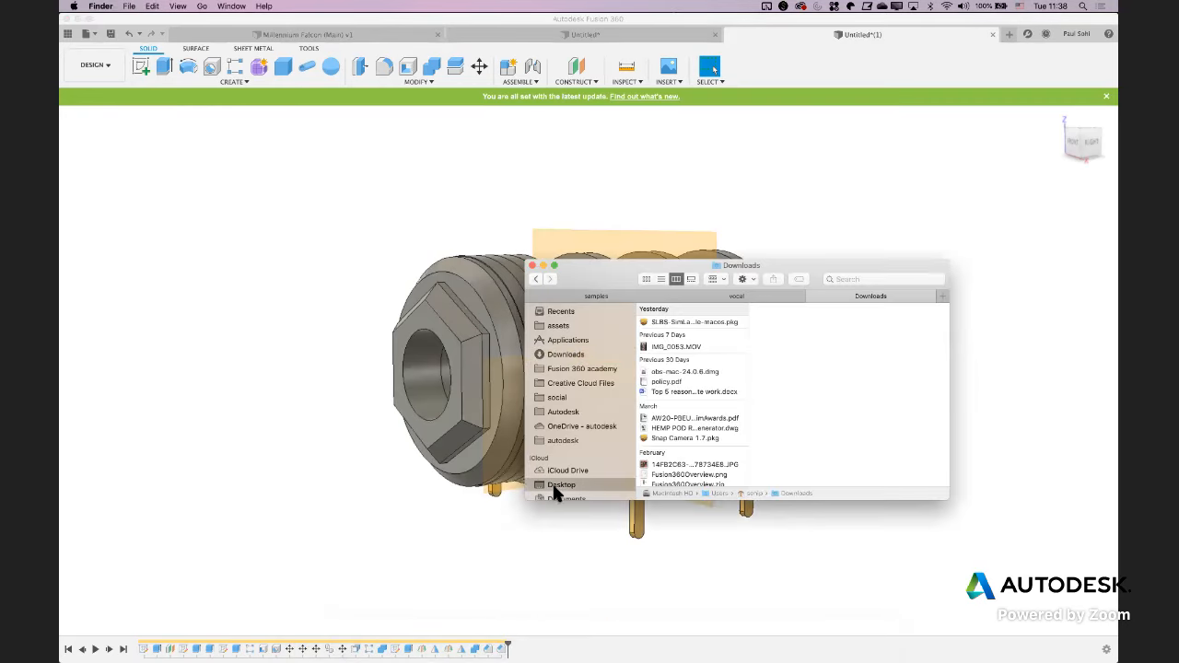
pyautogui.scroll(-5, 703, 360)
pyautogui.scroll(-15, 705, 364)
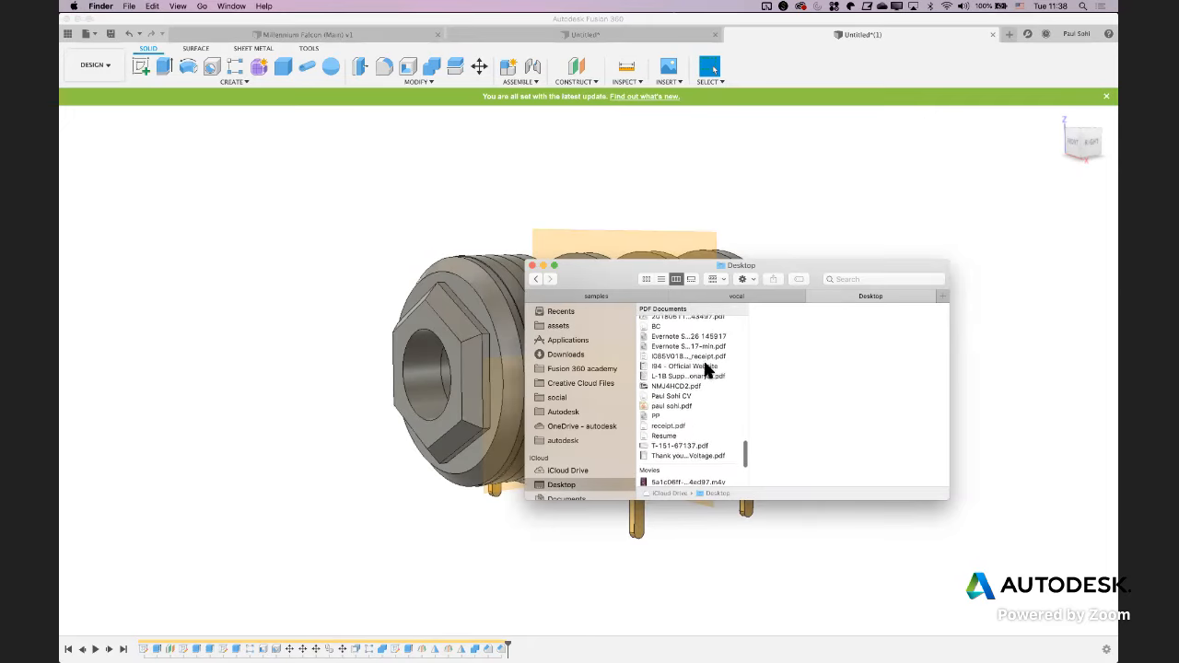
pyautogui.scroll(-5, 706, 370)
pyautogui.scroll(8, 706, 369)
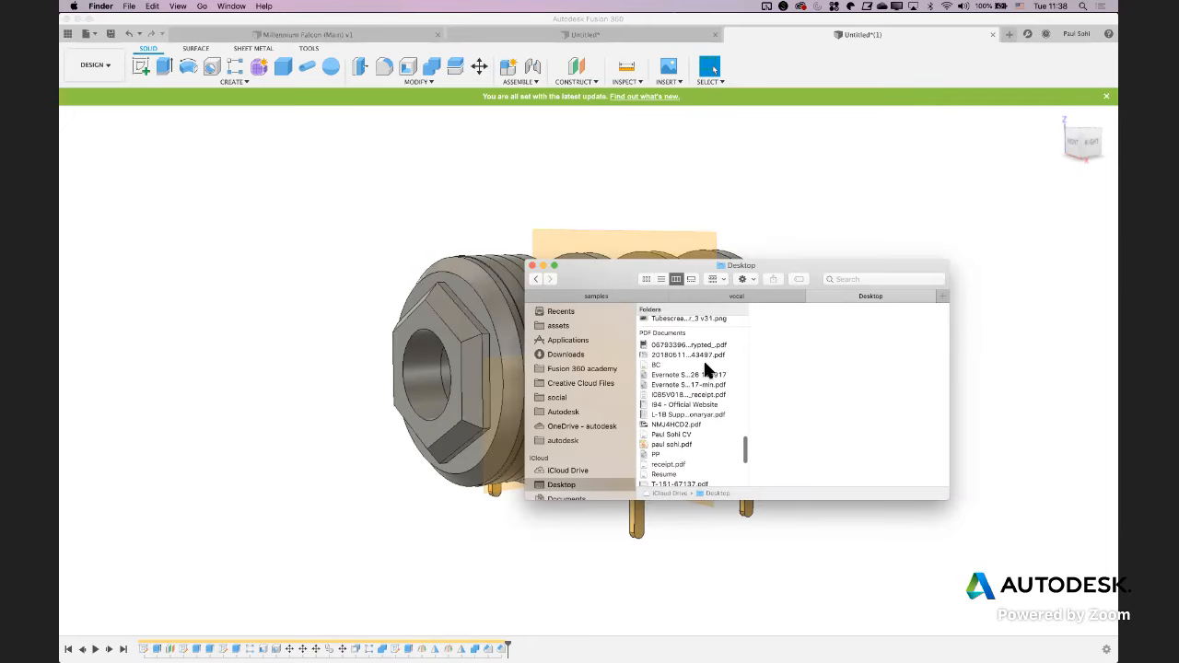
pyautogui.scroll(-6, 705, 364)
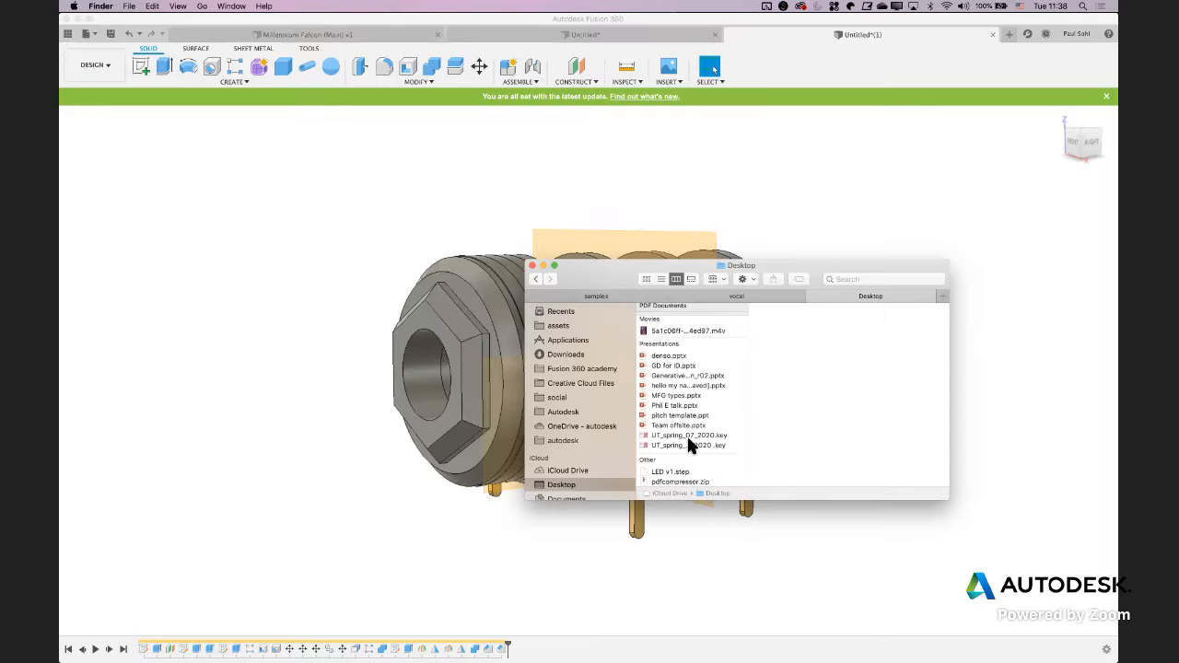
pyautogui.click(449, 468)
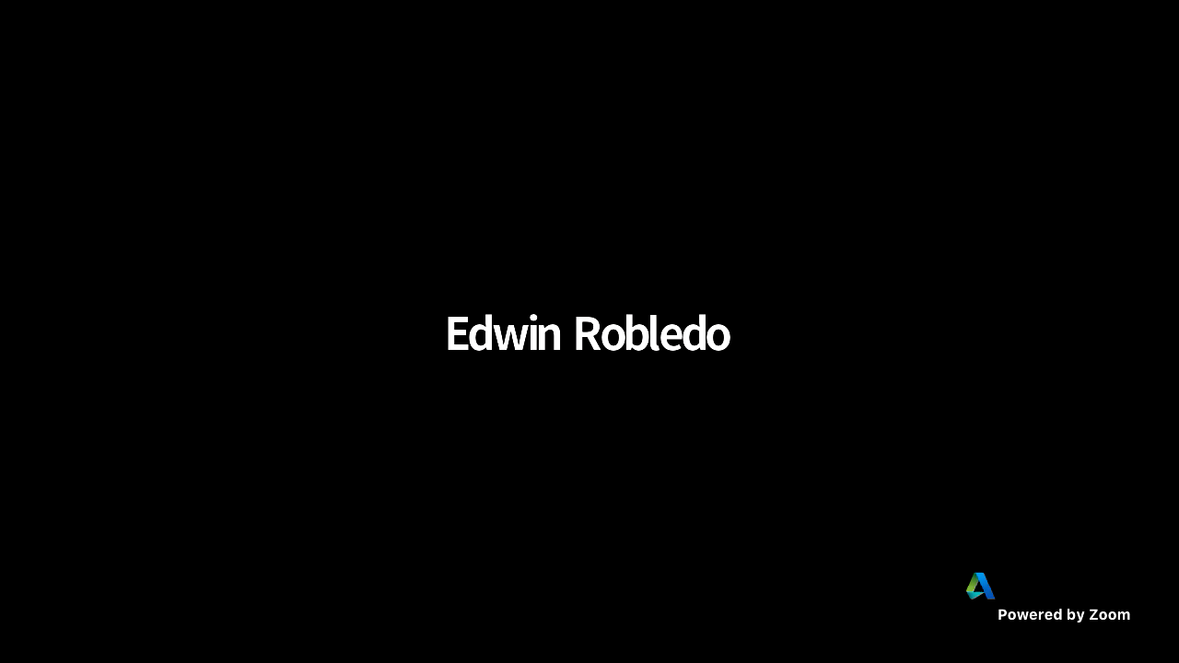